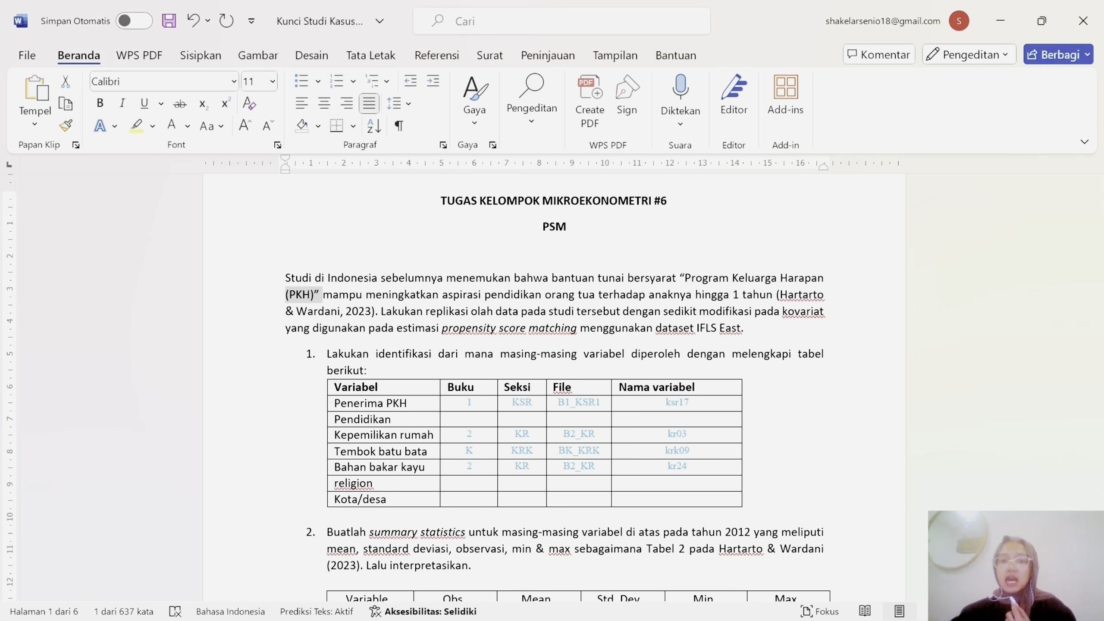
Step: Review the variable identification table under question 1 and highlight the Penerima PKH row label
scroll(554, 392, down, 1)
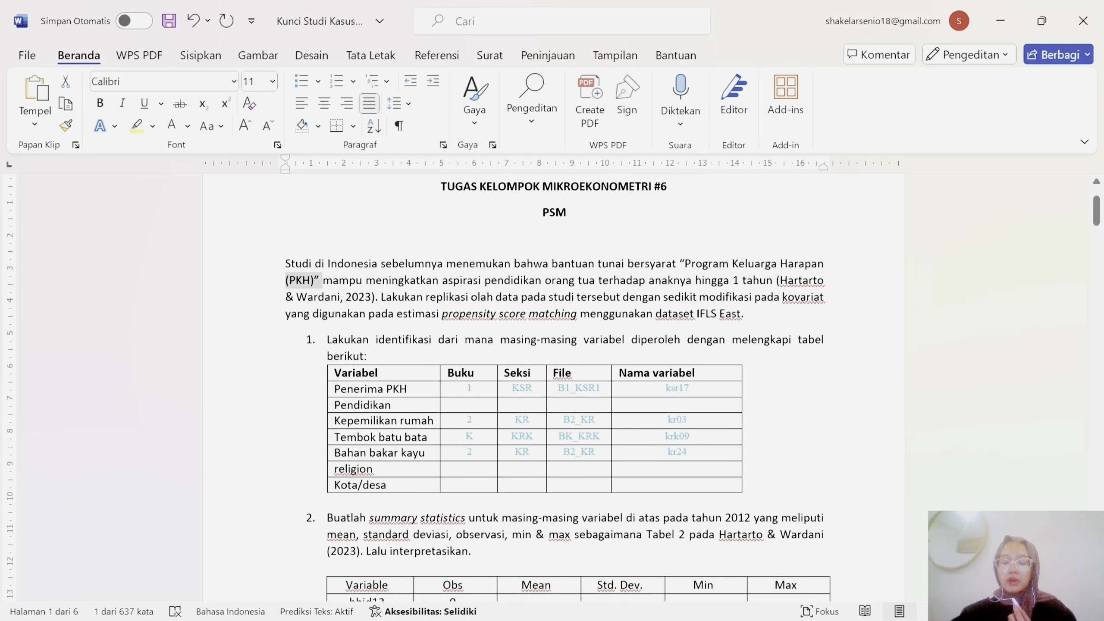
scroll(535, 405, down, 1)
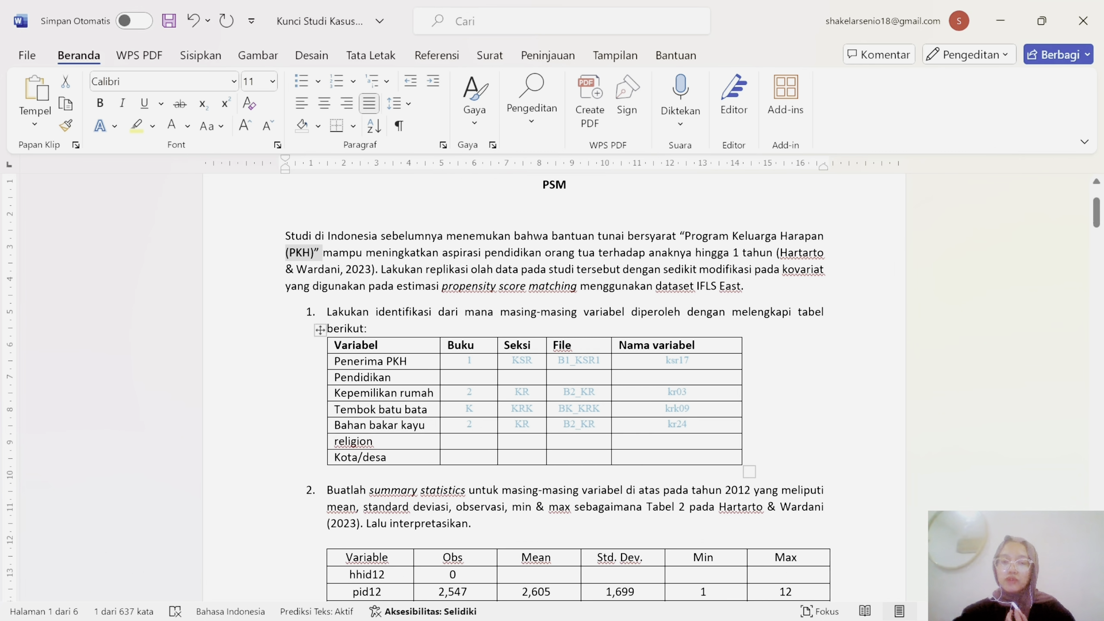
triple_click(383, 362)
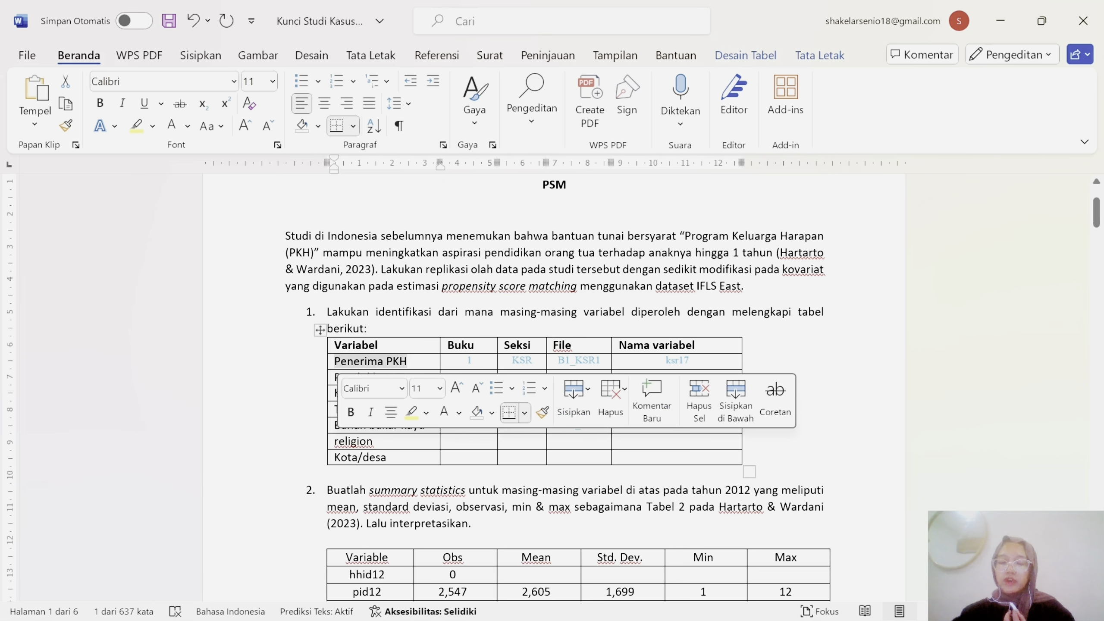
click(744, 399)
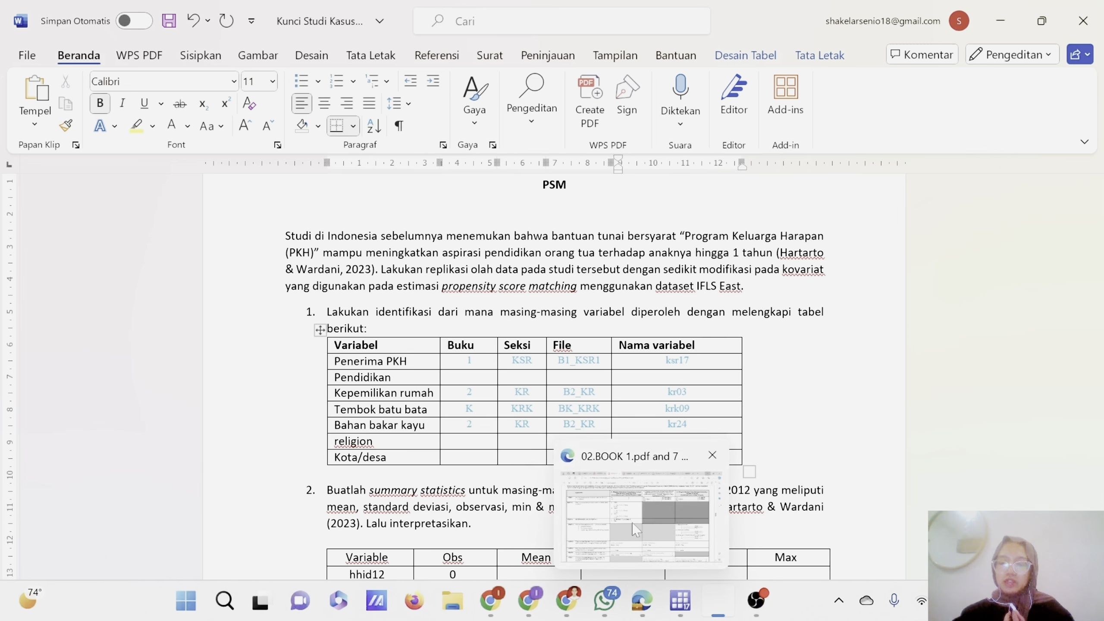
Step: Switch to the Book 1 survey questionnaire PDF in Edge and search it for "cash"
click(642, 603)
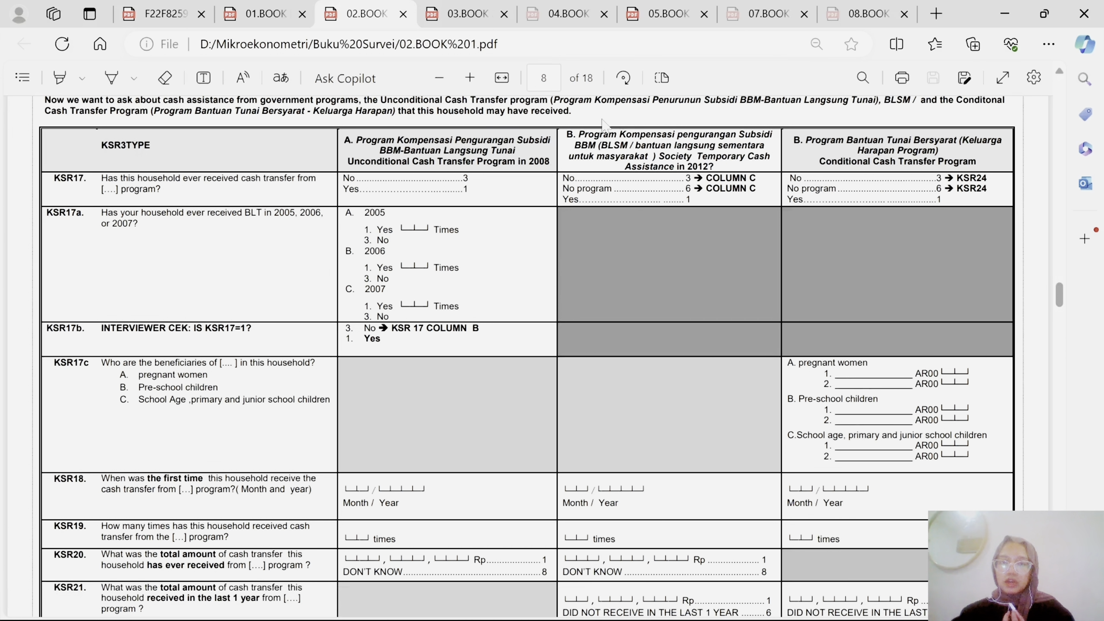
key(ctrl+f)
key(shift+Return)
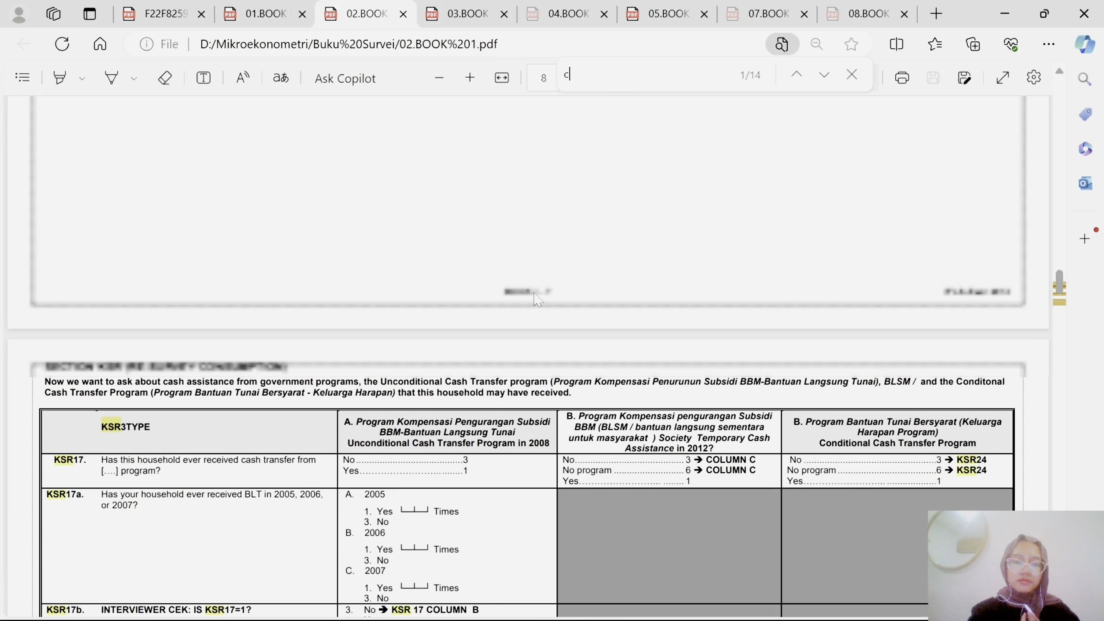
text(cash)
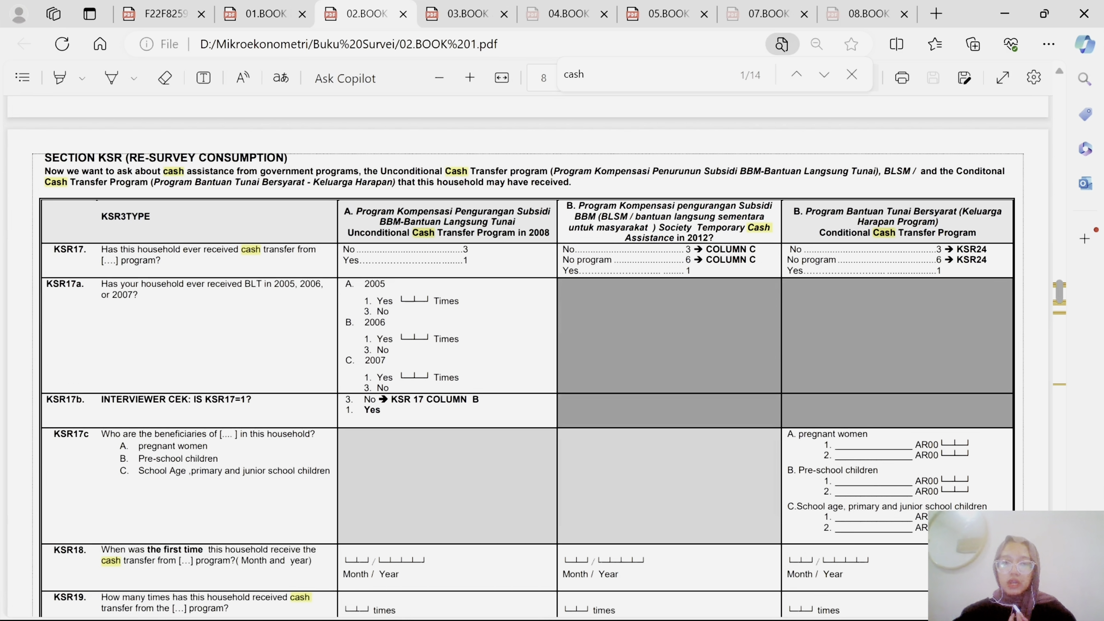
Step: Highlight question KSR17 and the Conditional Cash Transfer Program column heading in Section KSR
drag(54, 250, 155, 261)
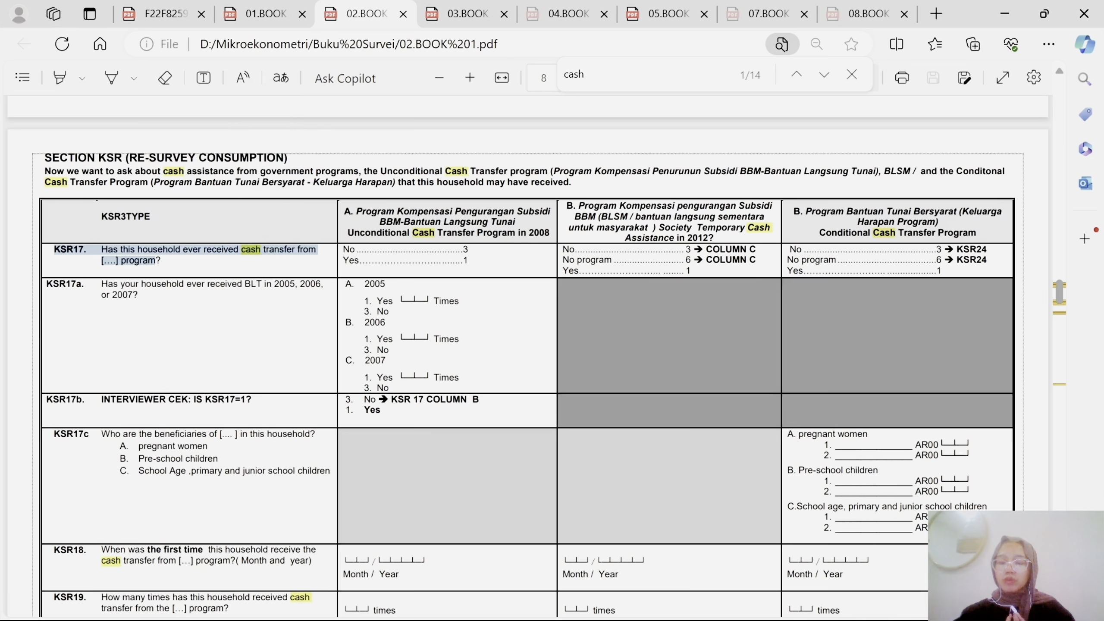
drag(801, 211, 976, 234)
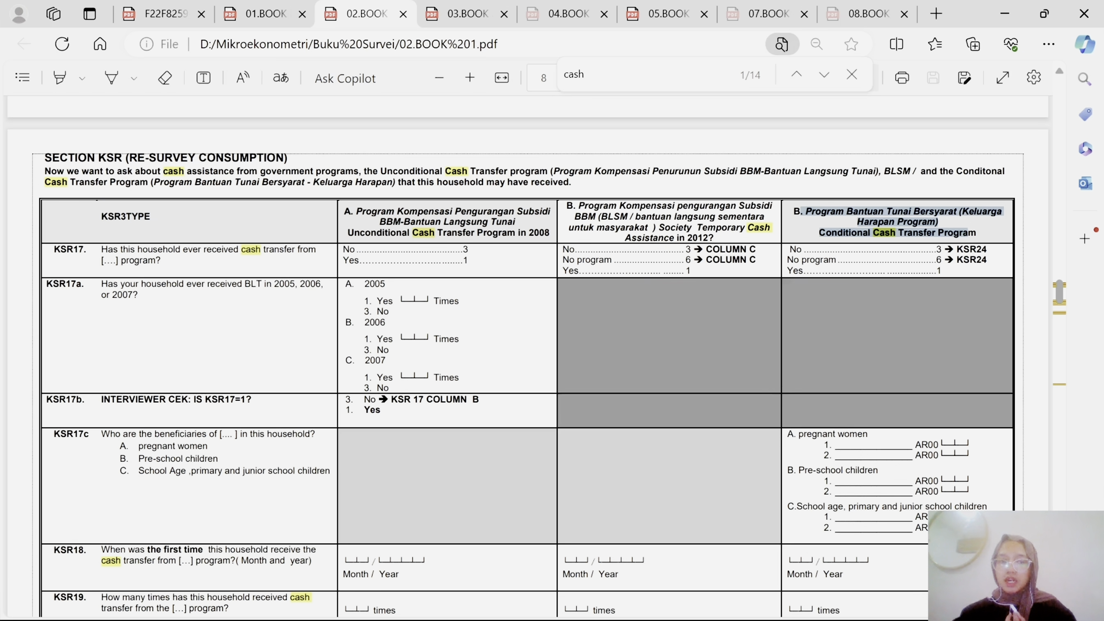
click(968, 234)
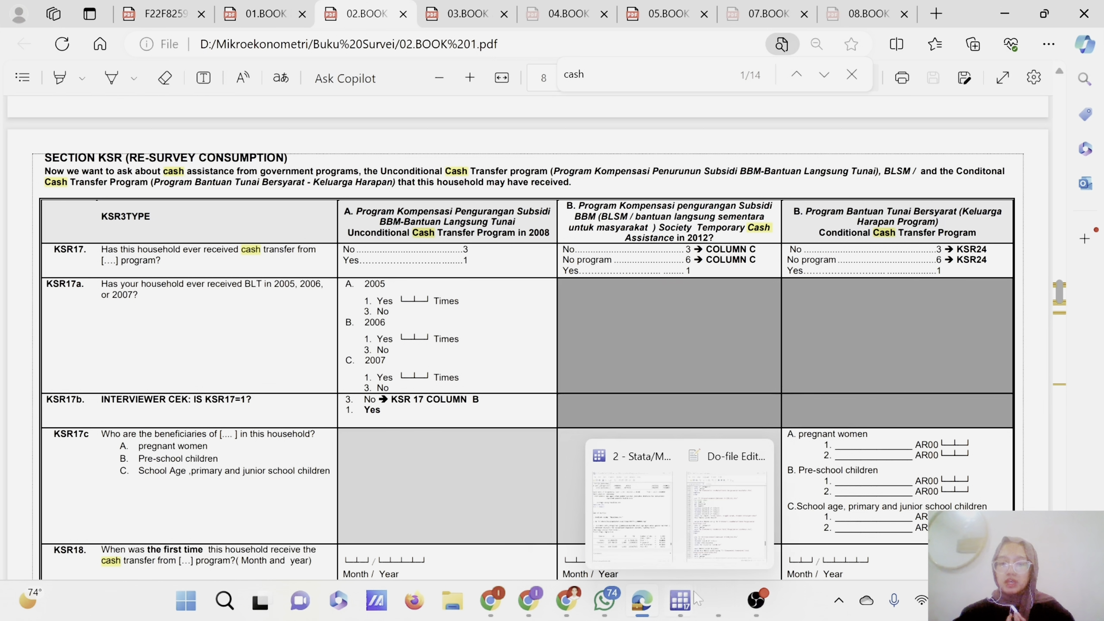
Step: Return to the Word document and highlight the File entries from Penerima PKH through Bahan bakar kayu
mouse_move(717, 602)
click(725, 541)
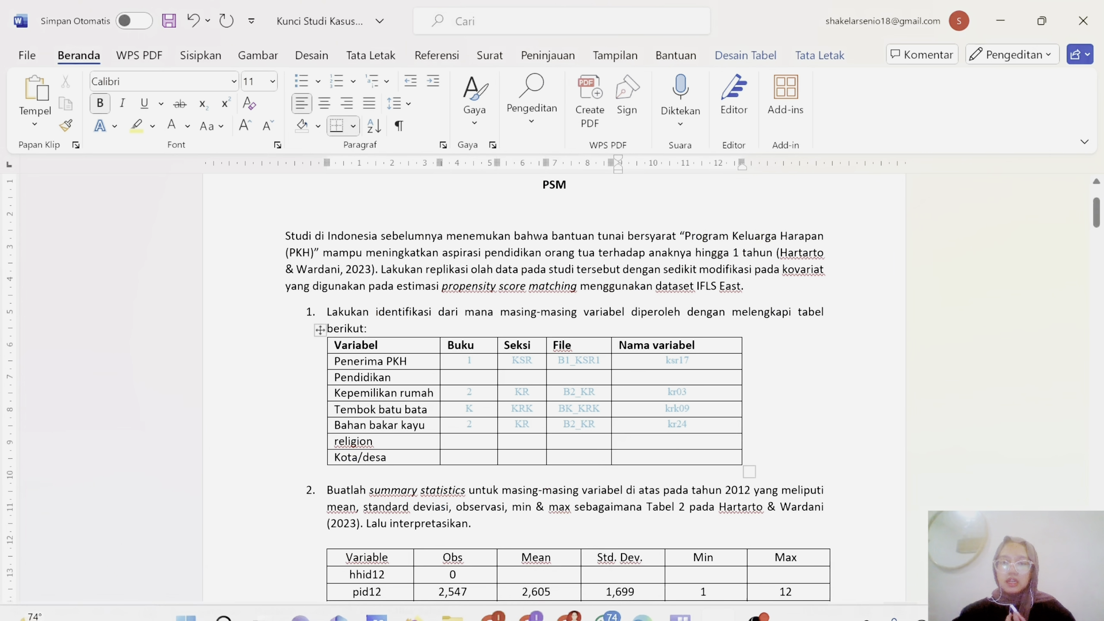
scroll(608, 339, down, 1)
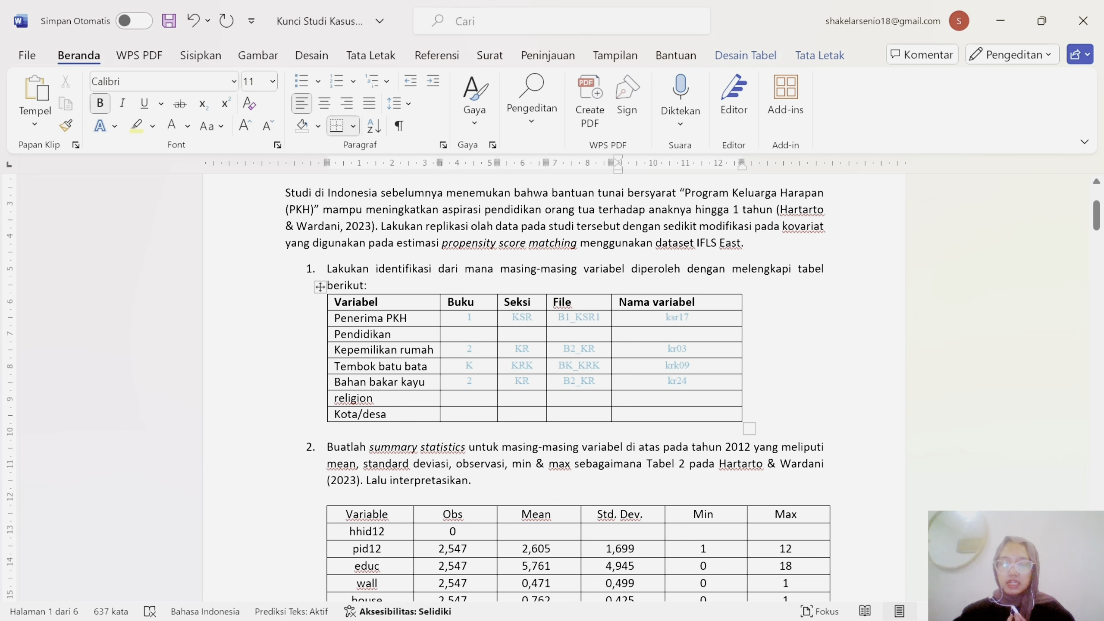
drag(579, 317, 577, 390)
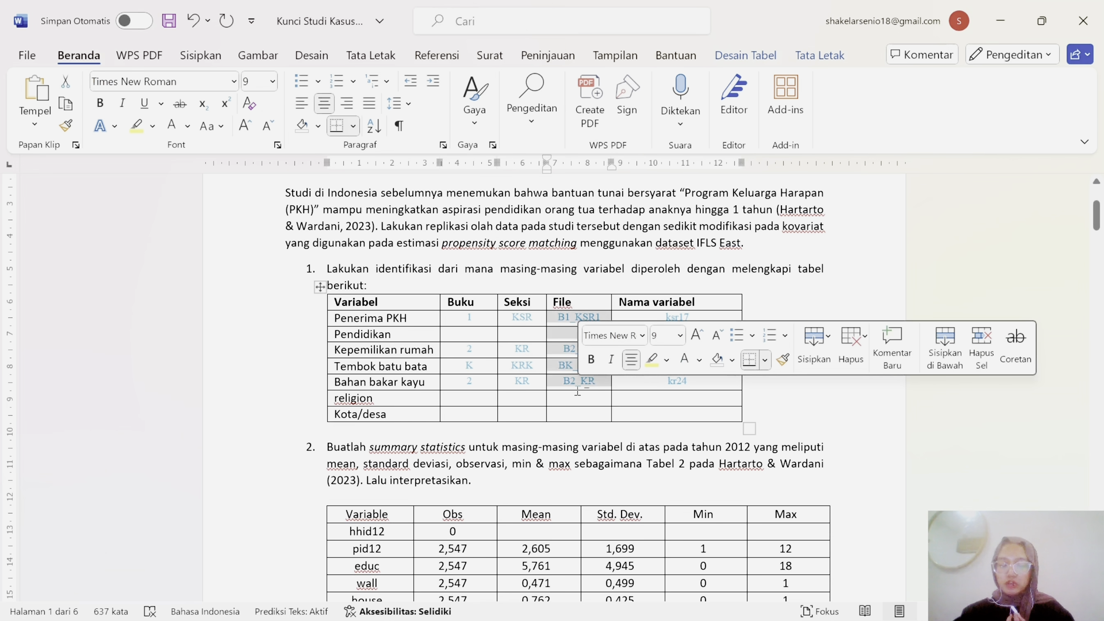
click(711, 314)
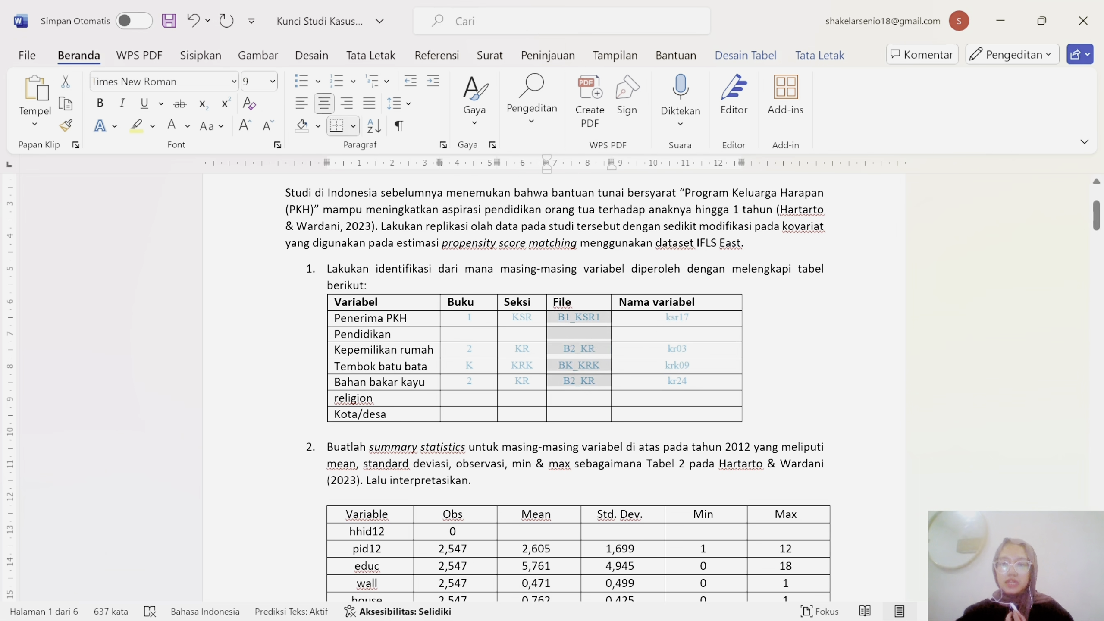
Step: Switch back to the Book 1 PDF in Edge and highlight the Program Bantuan Tunai Bersyarat (Keluarga Harapan Program) heading
mouse_move(717, 601)
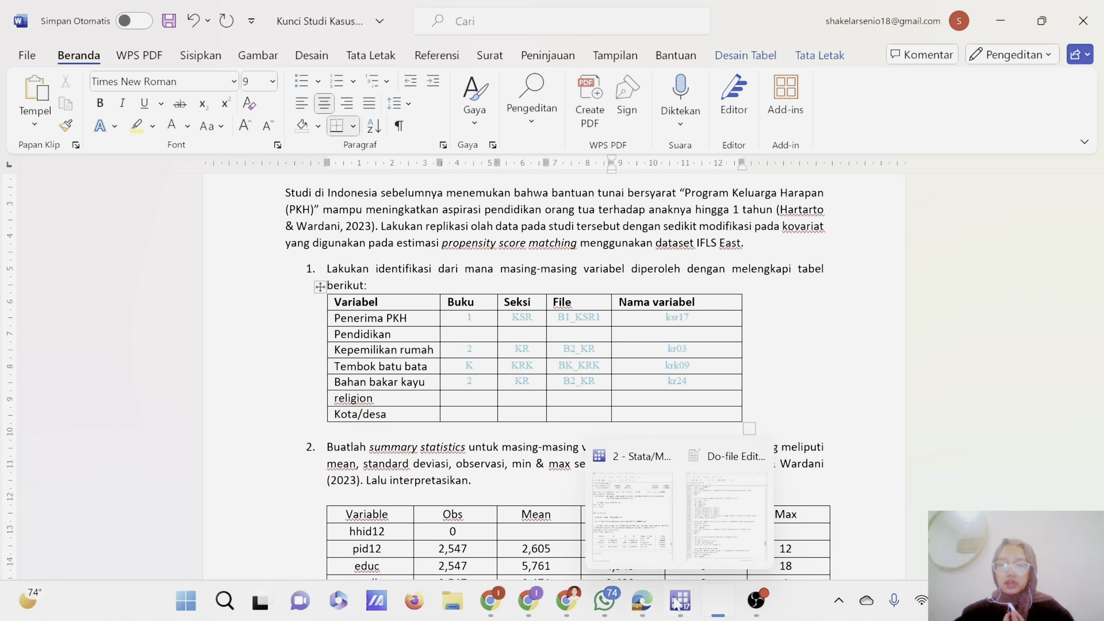
mouse_move(642, 601)
click(651, 537)
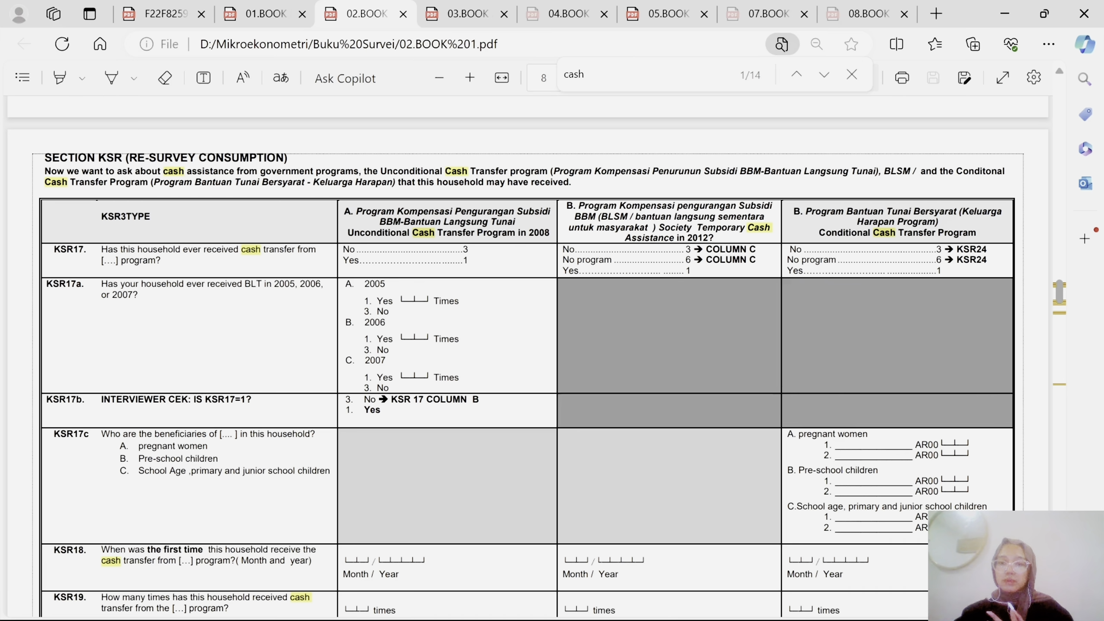
drag(794, 211, 977, 233)
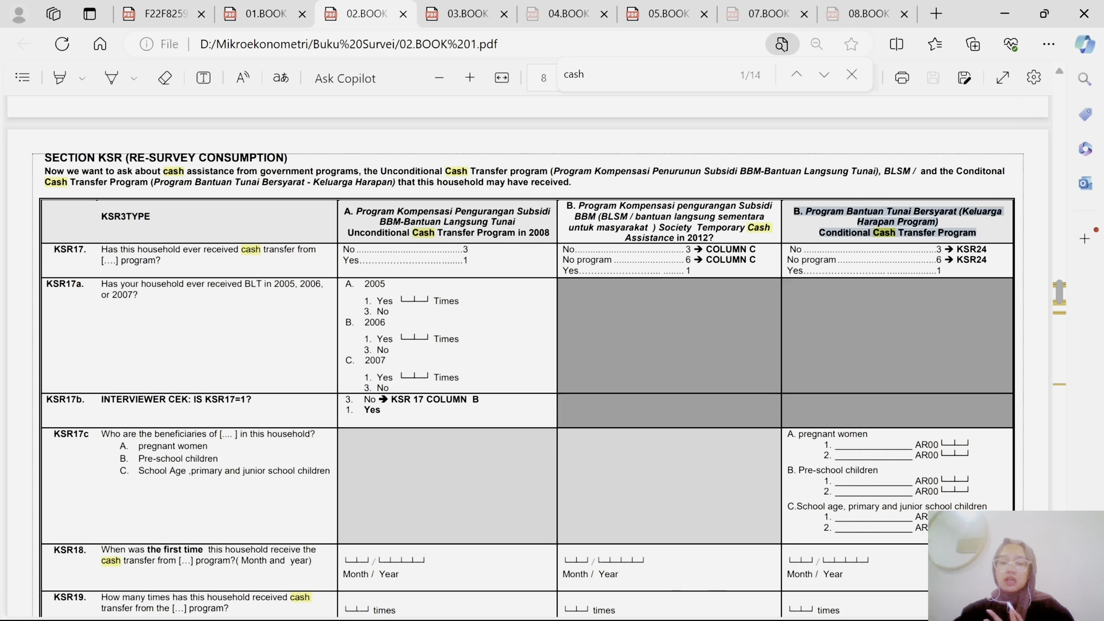
Step: Switch to the Word document and highlight the Kepemilikan rumah label in the variable table
mouse_move(736, 616)
click(718, 517)
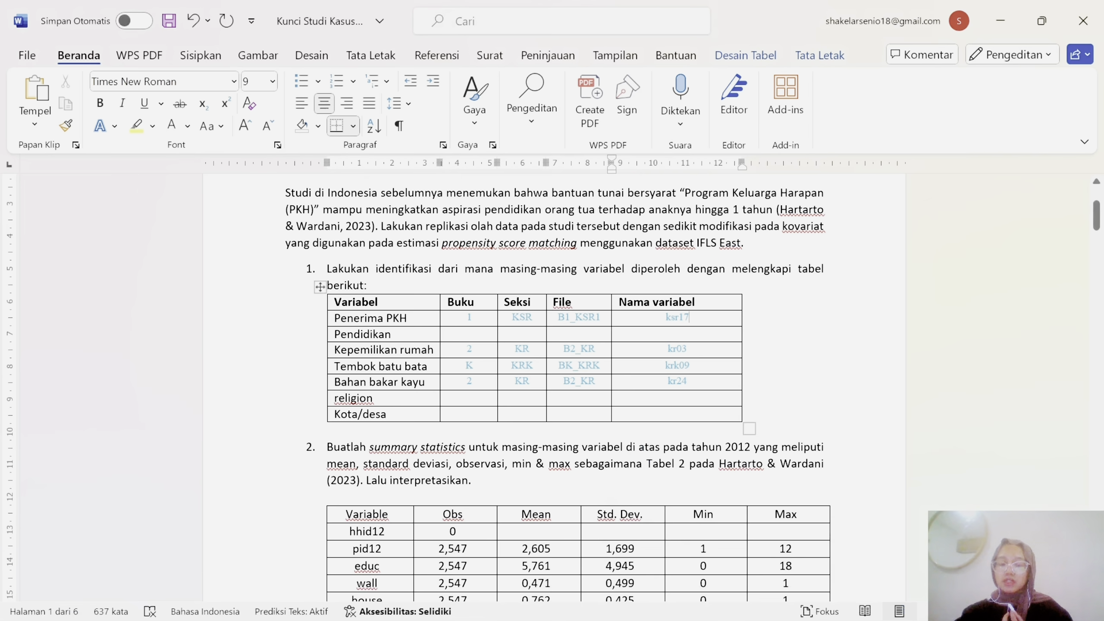
scroll(552, 387, down, 1)
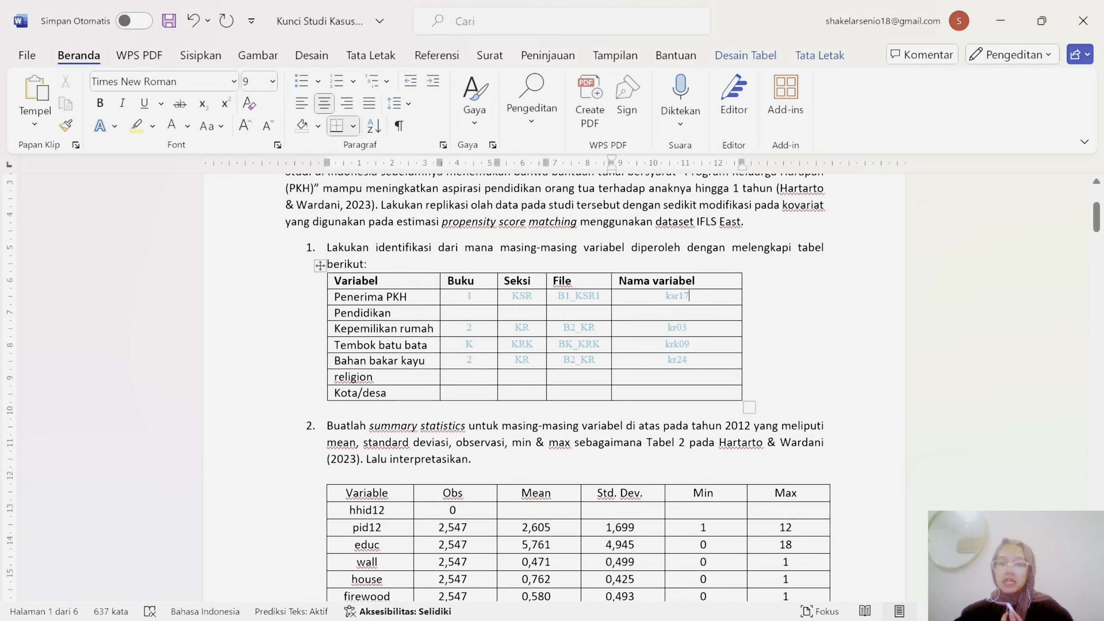
drag(334, 329, 434, 328)
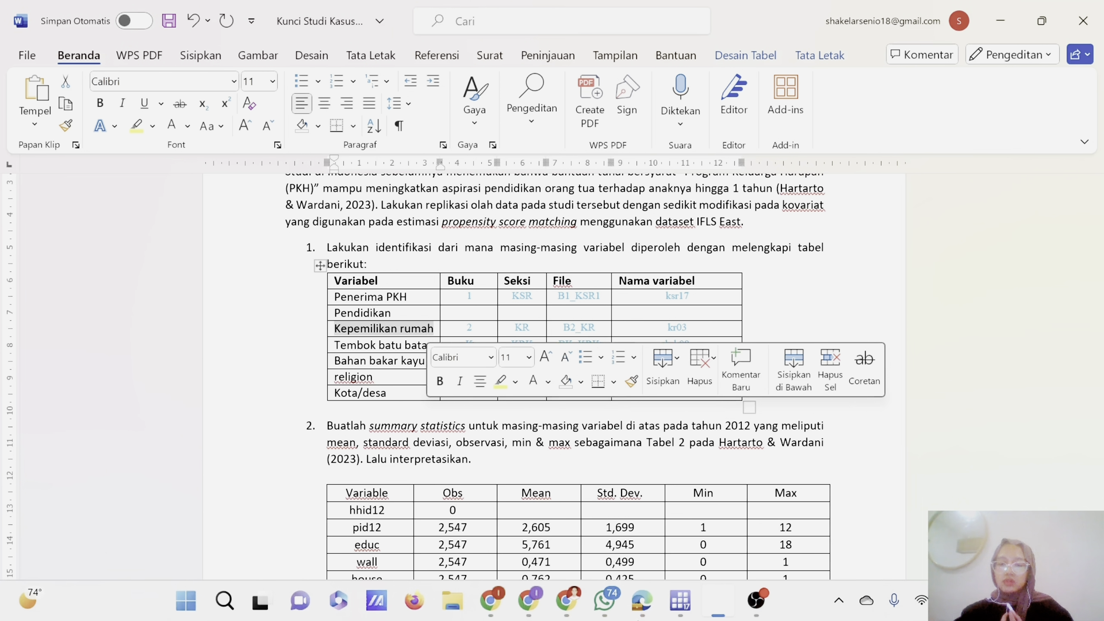
Step: Switch to the Book K questionnaire in Edge, search it for "house" and look through the matches for a home ownership question
mouse_move(631, 611)
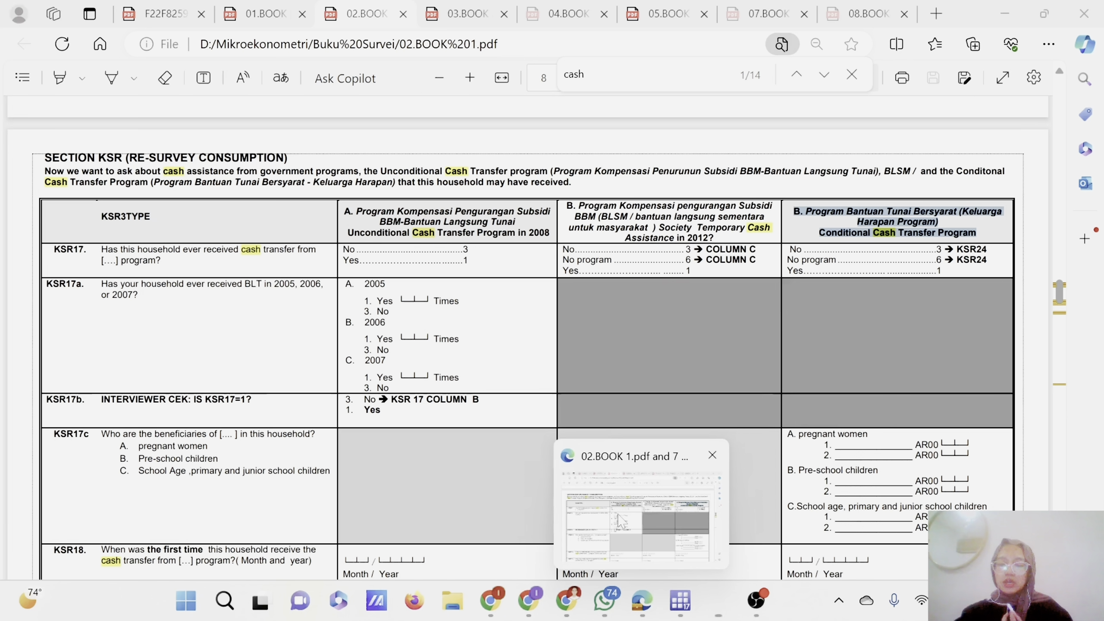
click(639, 509)
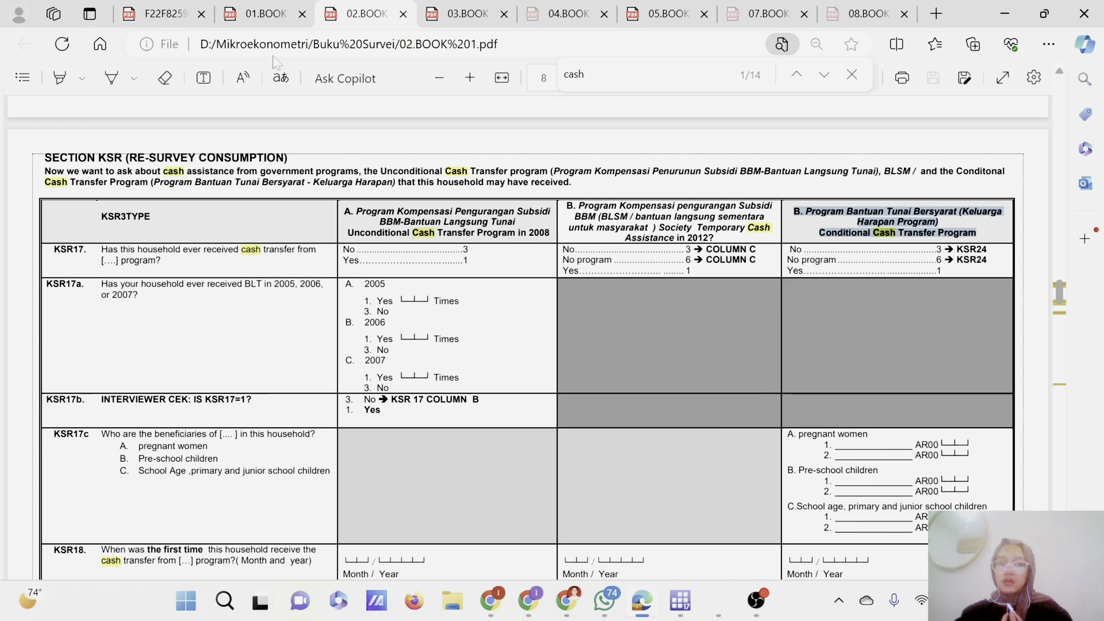
click(243, 13)
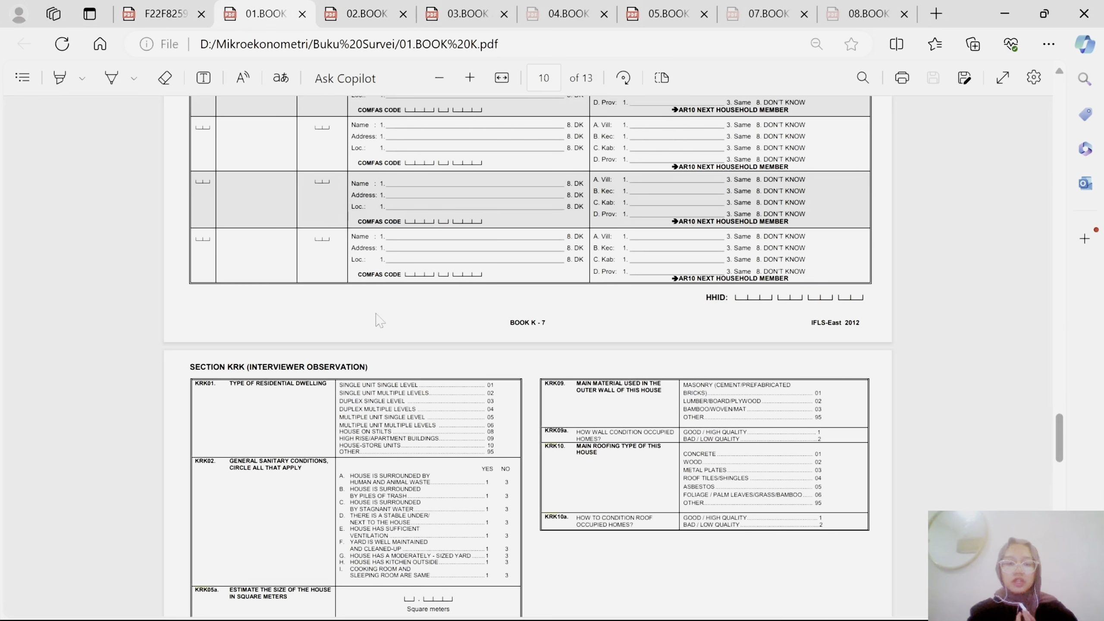
text(house)
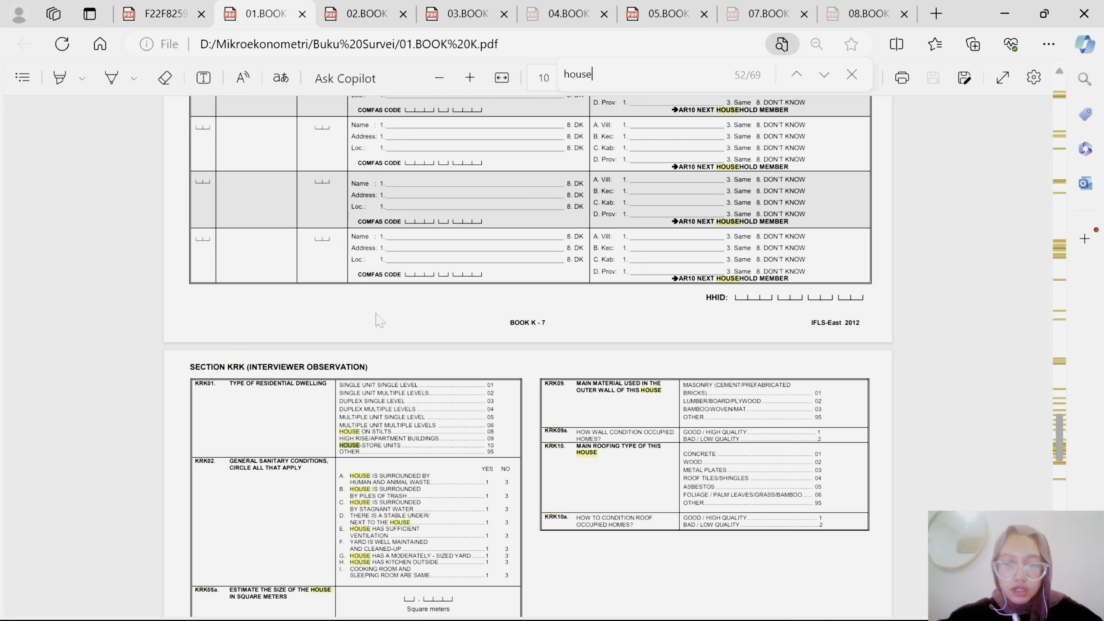
key(Return)
key(Return)
key(Return)
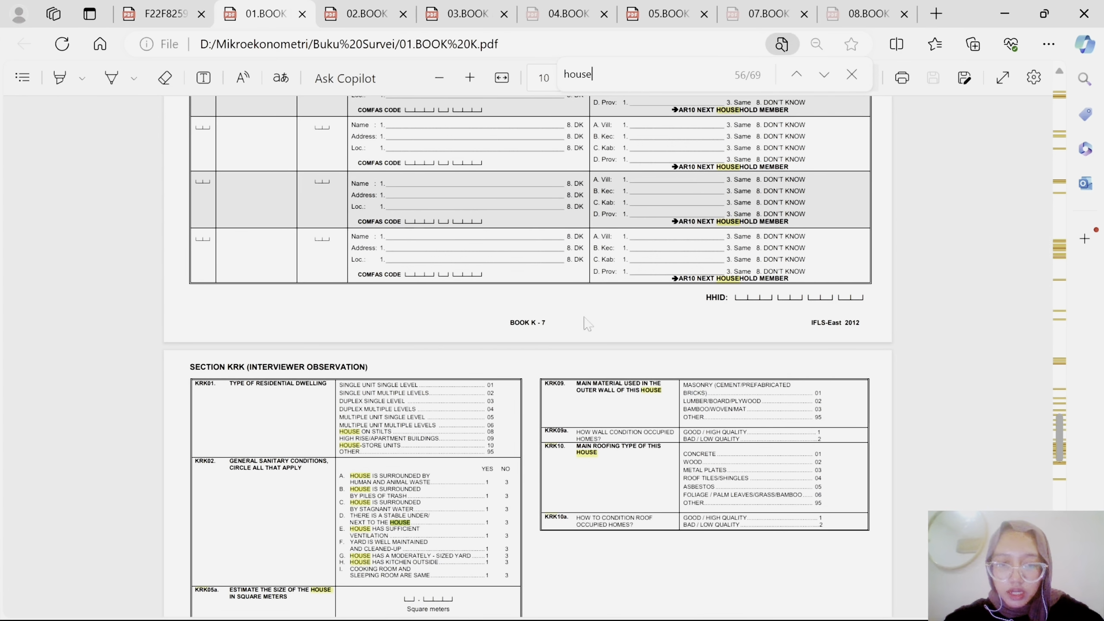
scroll(680, 250, down, 4)
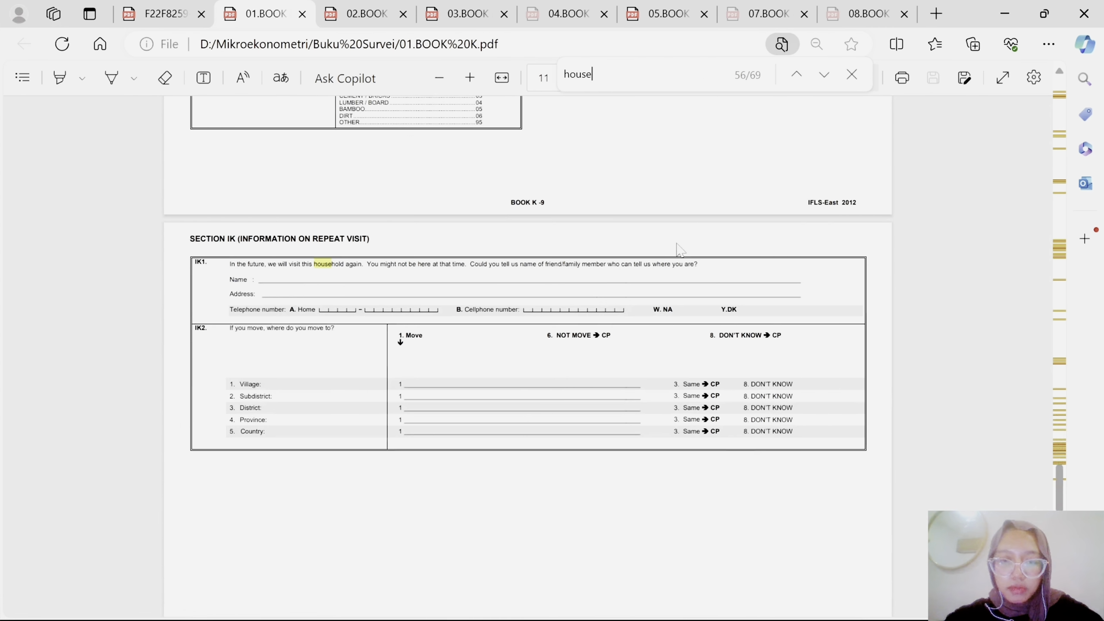
Step: Search the Book 1 questionnaire for "house" and step through the matches looking for a home ownership question
click(401, 4)
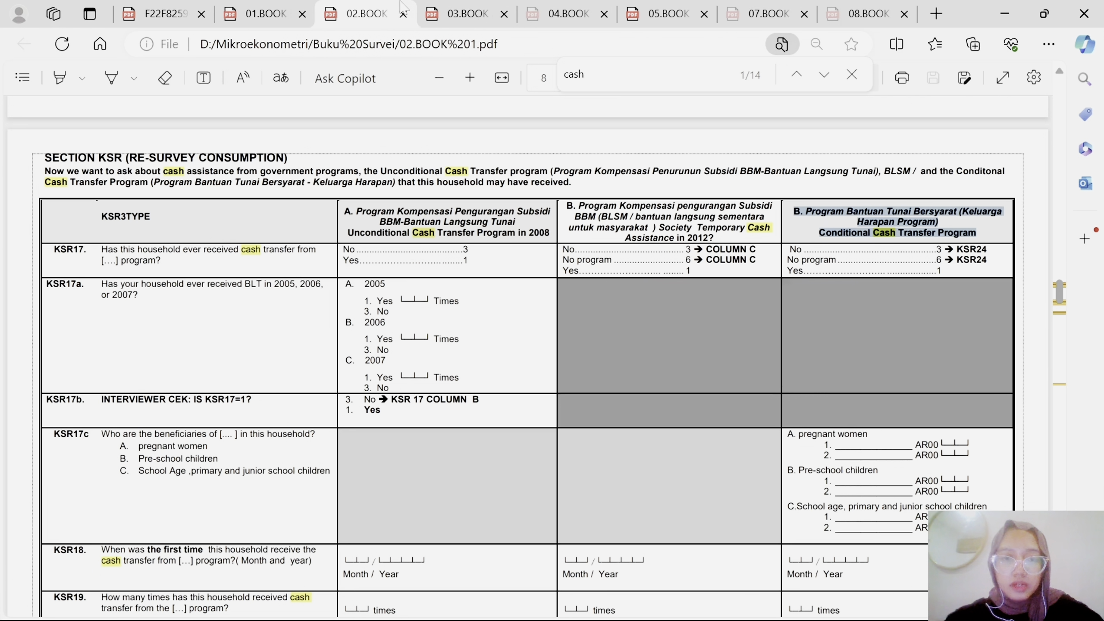
key(ctrl+f)
text(house)
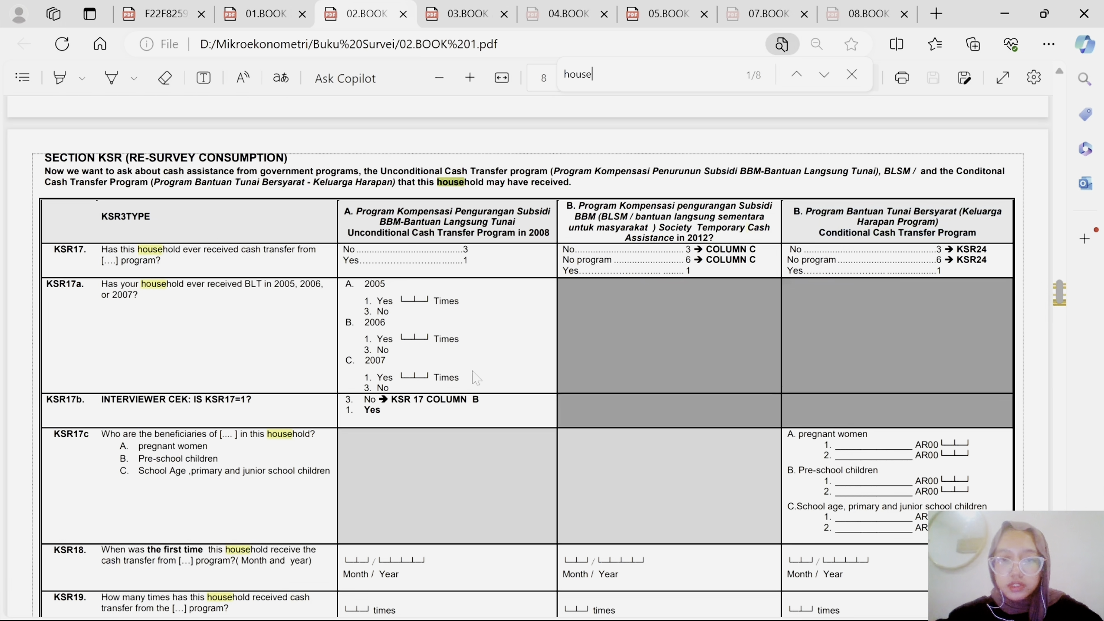
click(825, 77)
click(825, 77)
click(825, 77)
click(824, 77)
click(824, 77)
click(825, 77)
click(825, 77)
click(824, 78)
click(825, 77)
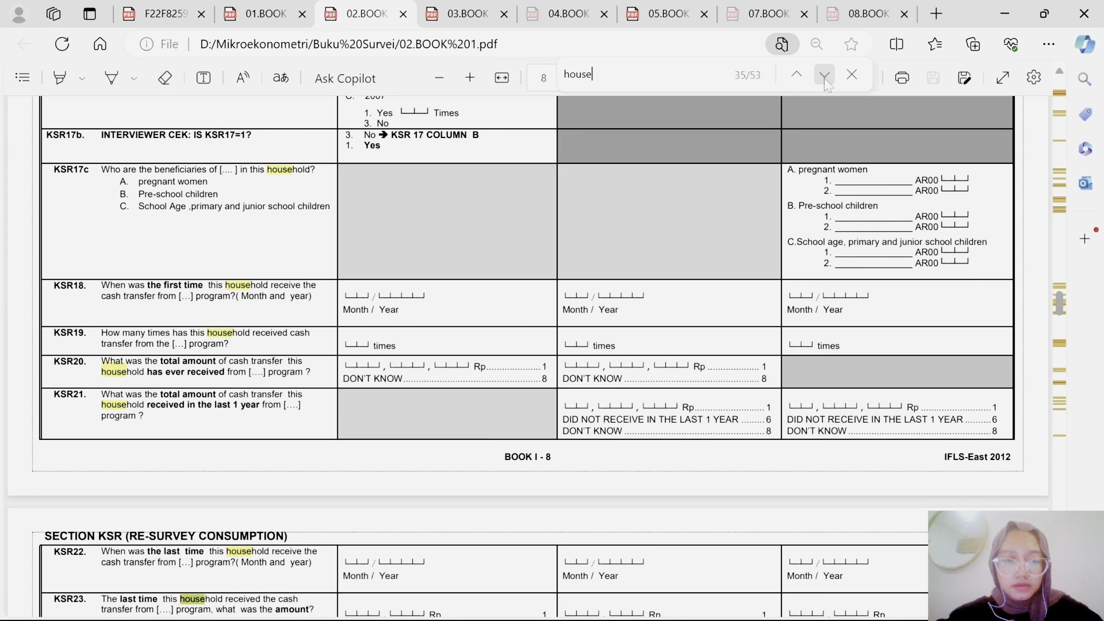
click(825, 77)
click(824, 77)
click(825, 77)
click(824, 78)
click(825, 78)
click(824, 78)
click(825, 77)
click(825, 77)
click(825, 77)
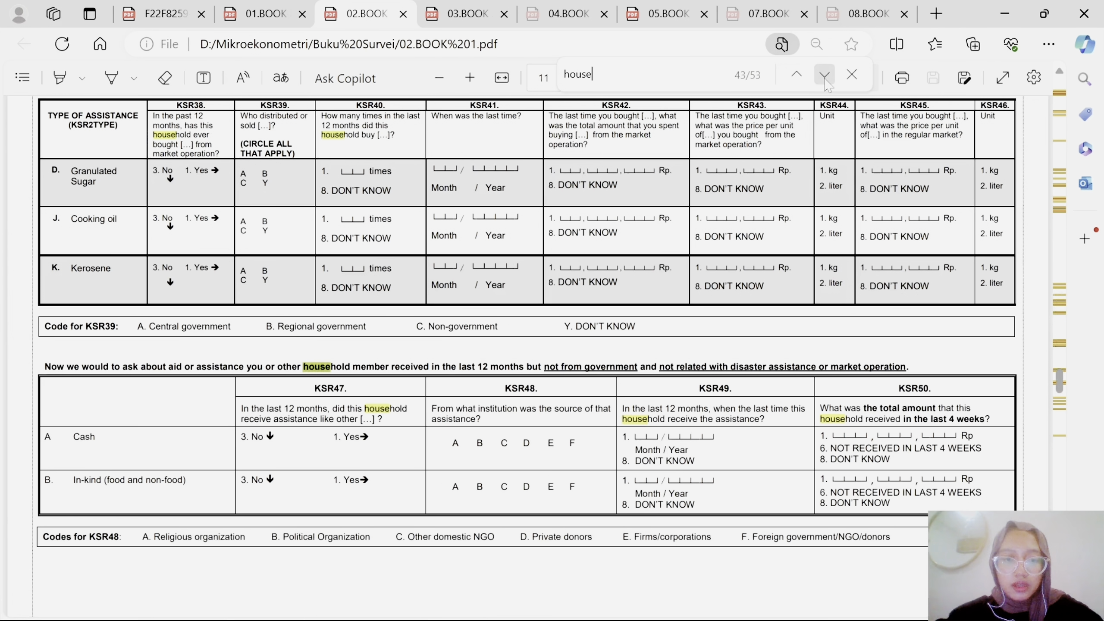
click(825, 78)
click(825, 77)
Step: Search the Book 2 questionnaire for "house", look through the matches, and return to the Word document
click(430, 7)
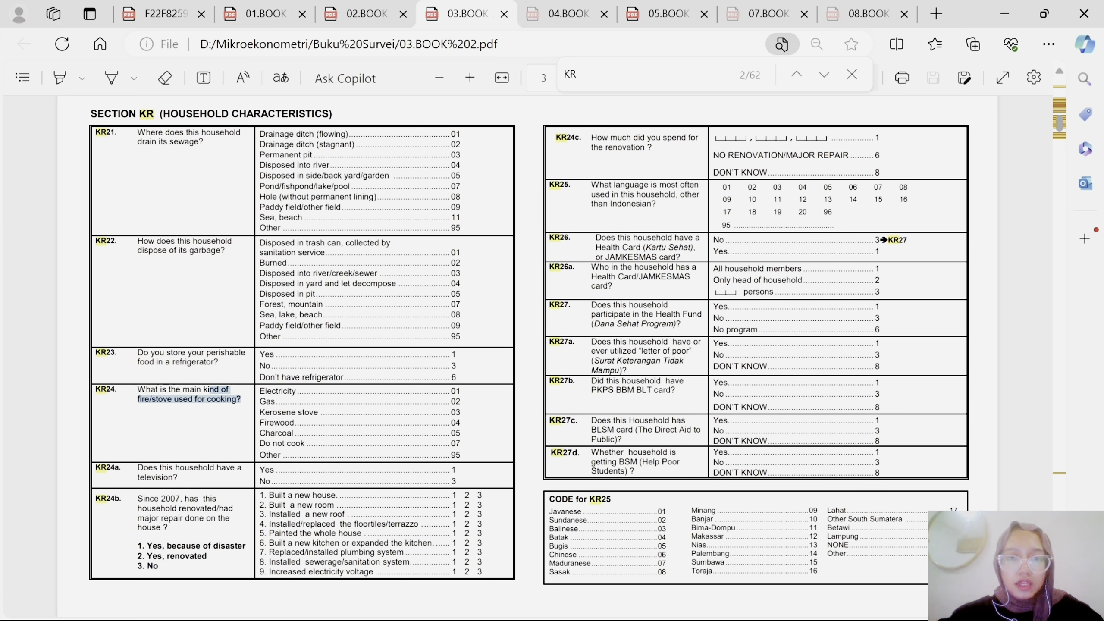
key(ctrl+f)
text(house)
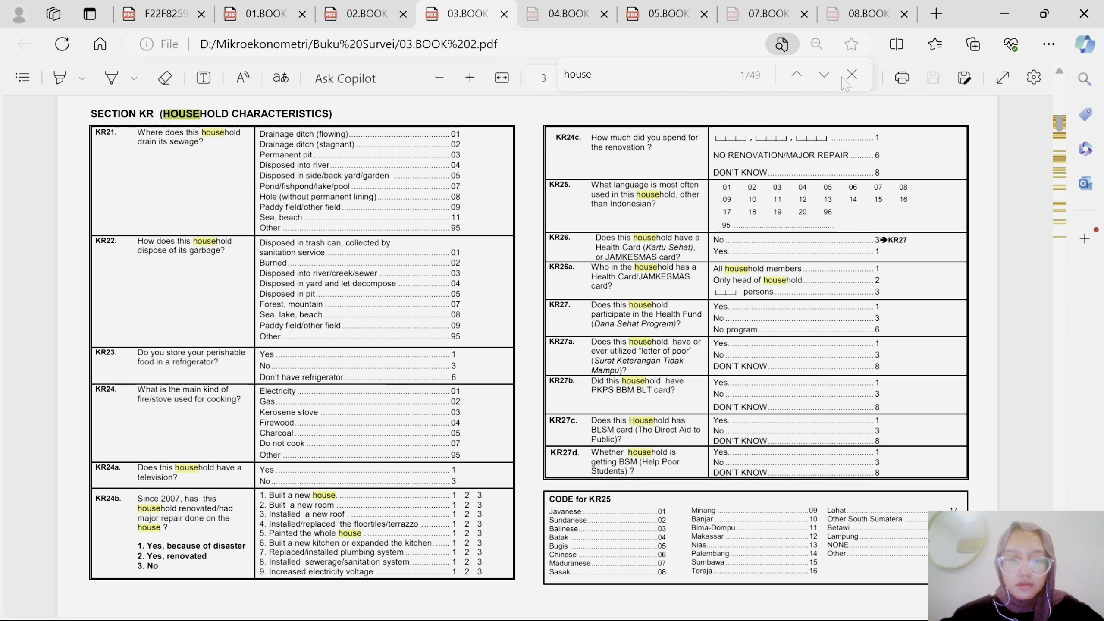
click(825, 75)
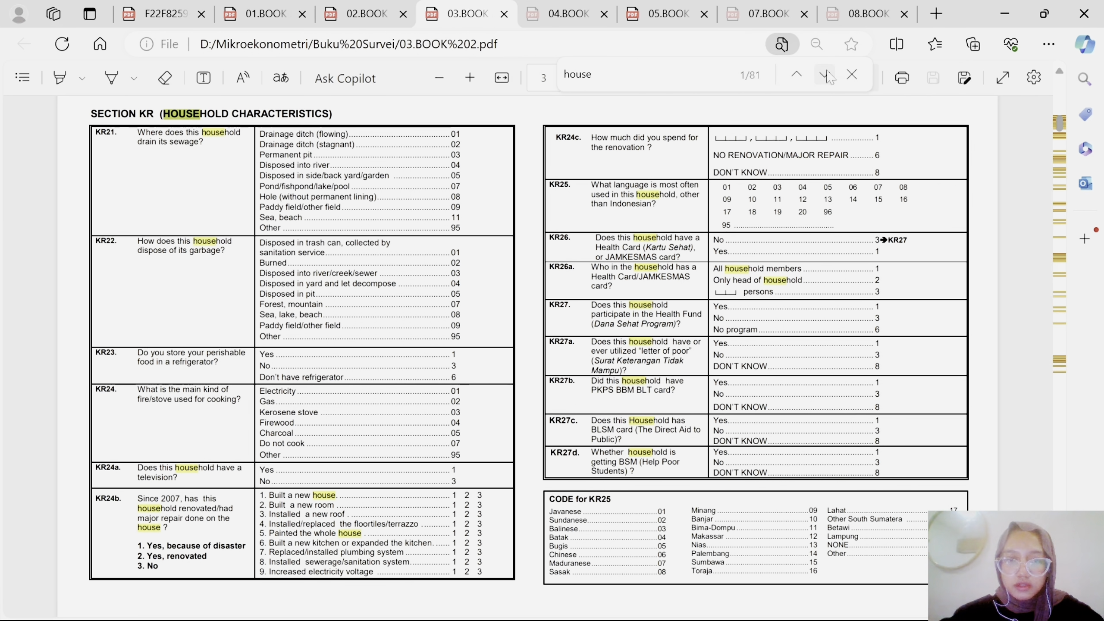
click(825, 75)
click(825, 75)
click(825, 75)
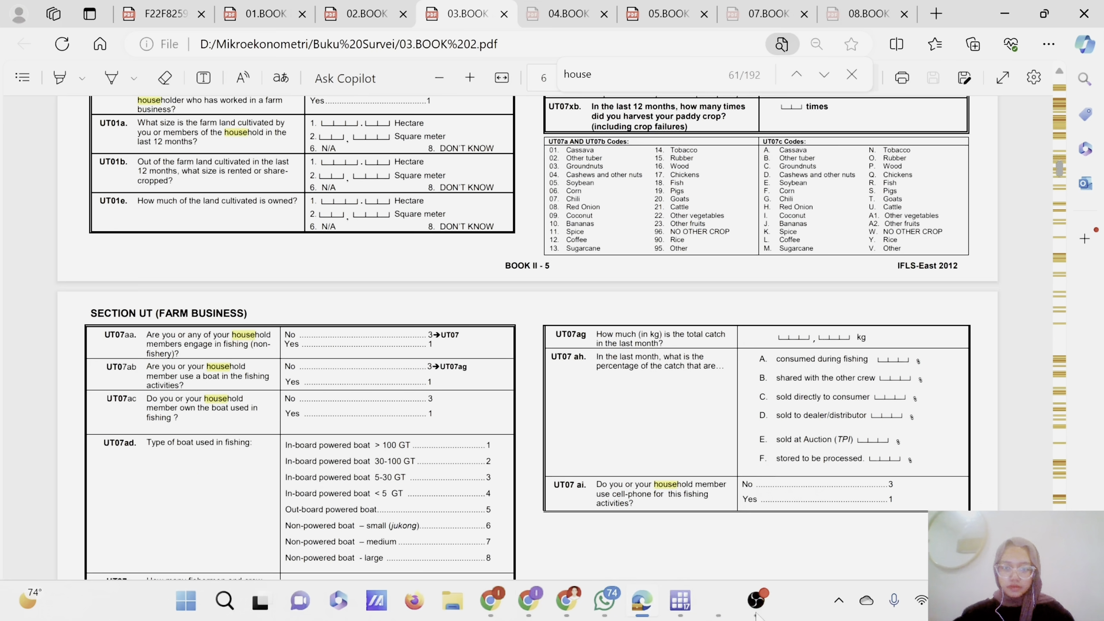
mouse_move(718, 601)
click(718, 518)
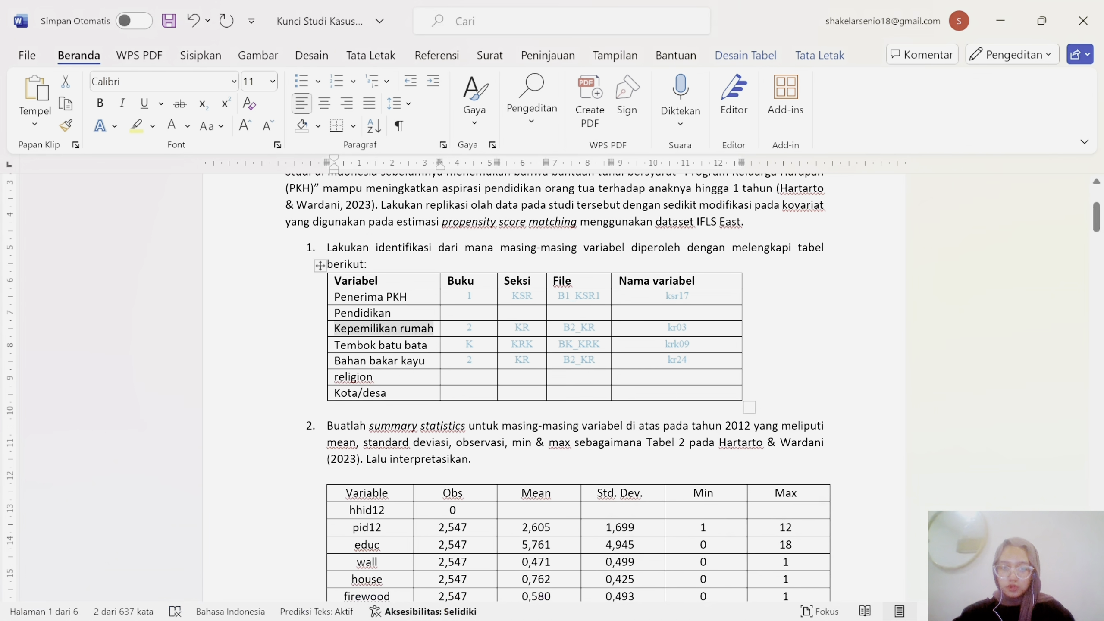
Step: Search the Book 2 questionnaire in Edge for "kr03" and highlight the Self-owned answer of the house status question
double_click(468, 326)
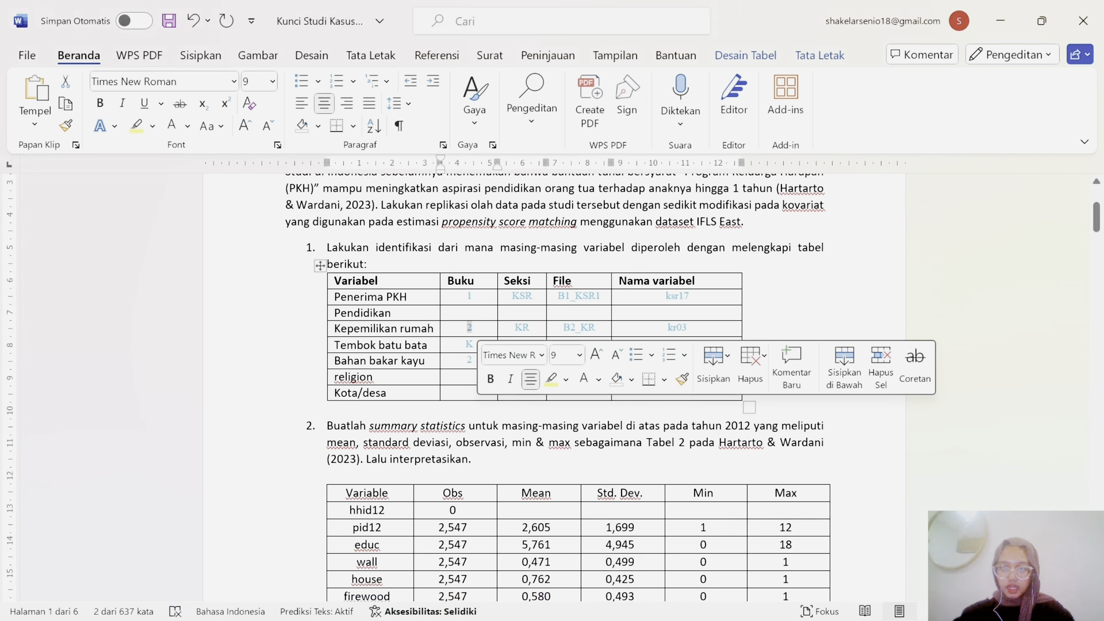
click(1001, 29)
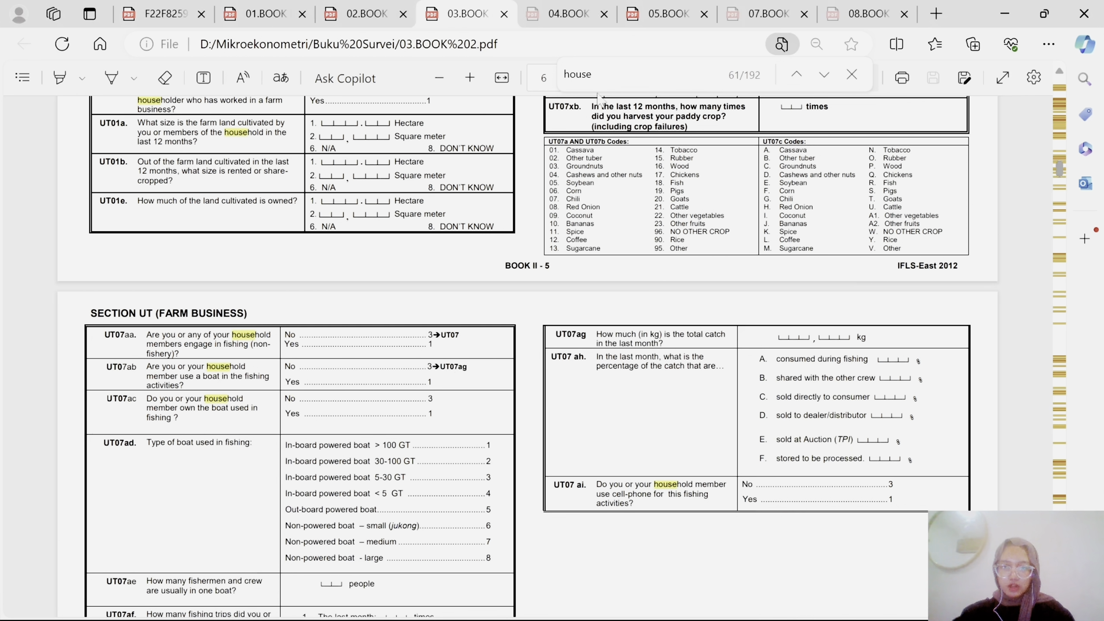
key(ctrl+a)
text(kr03)
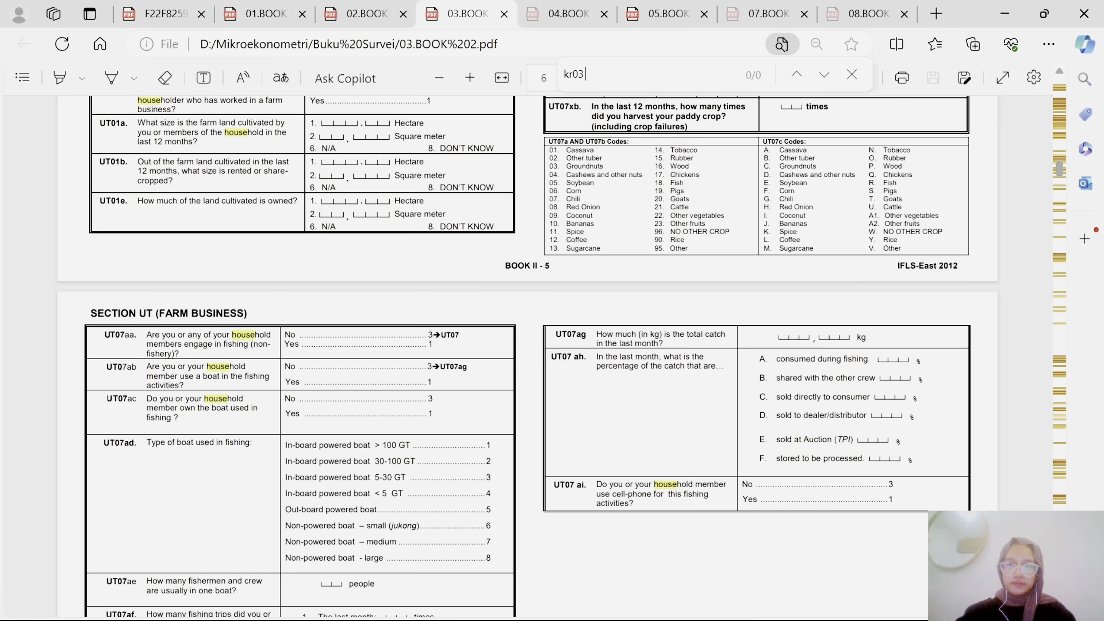
scroll(536, 173, up, 3)
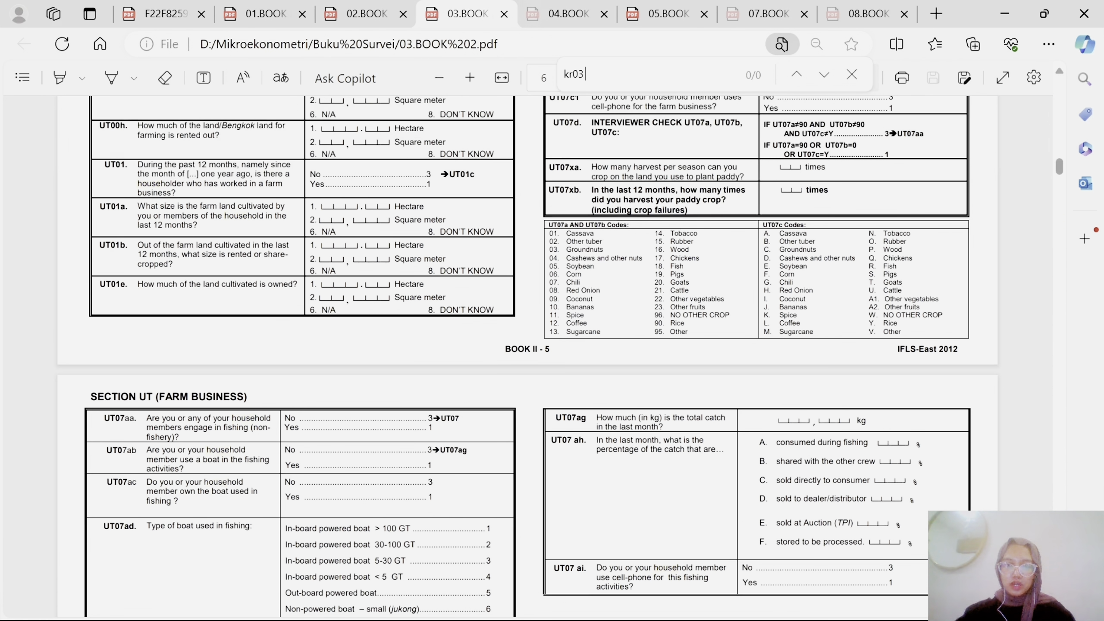
scroll(652, 261, up, 15)
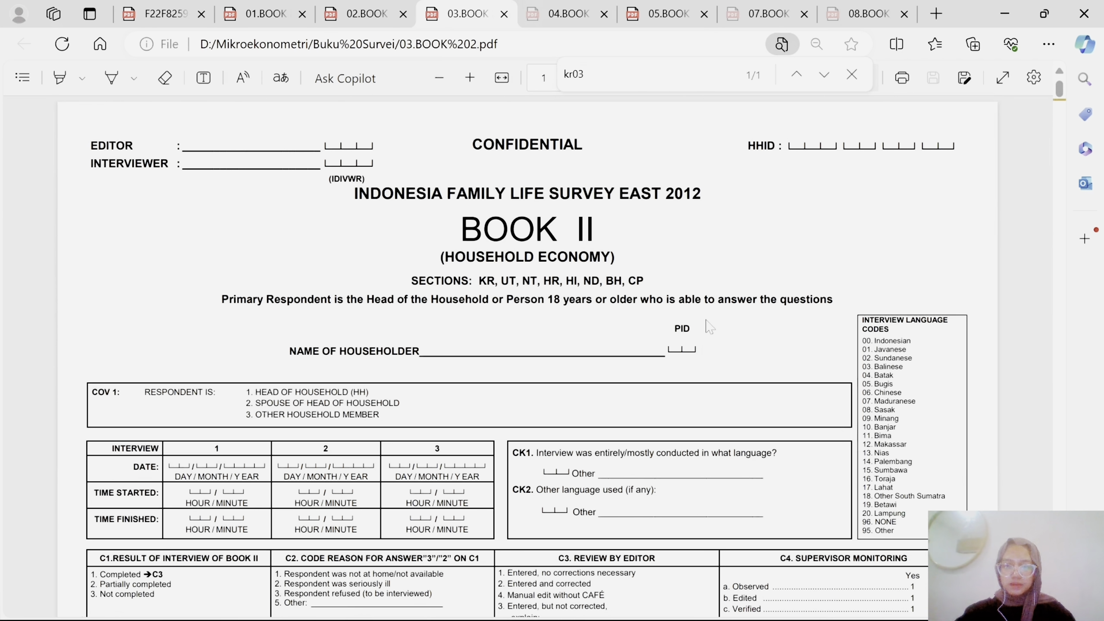
click(824, 75)
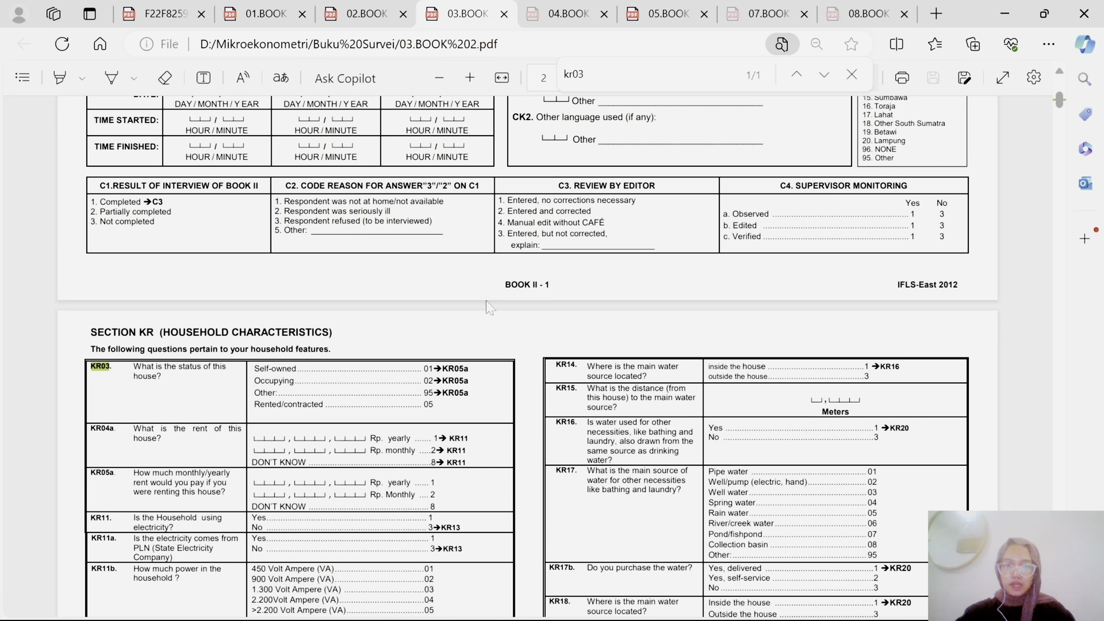
scroll(487, 305, down, 3)
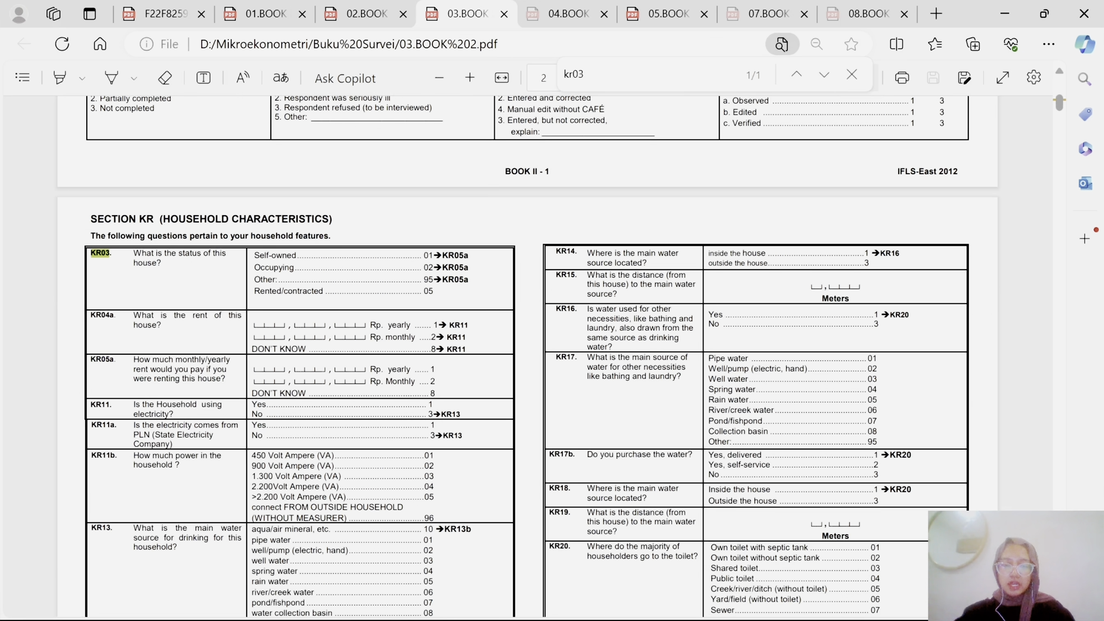
drag(254, 256, 444, 255)
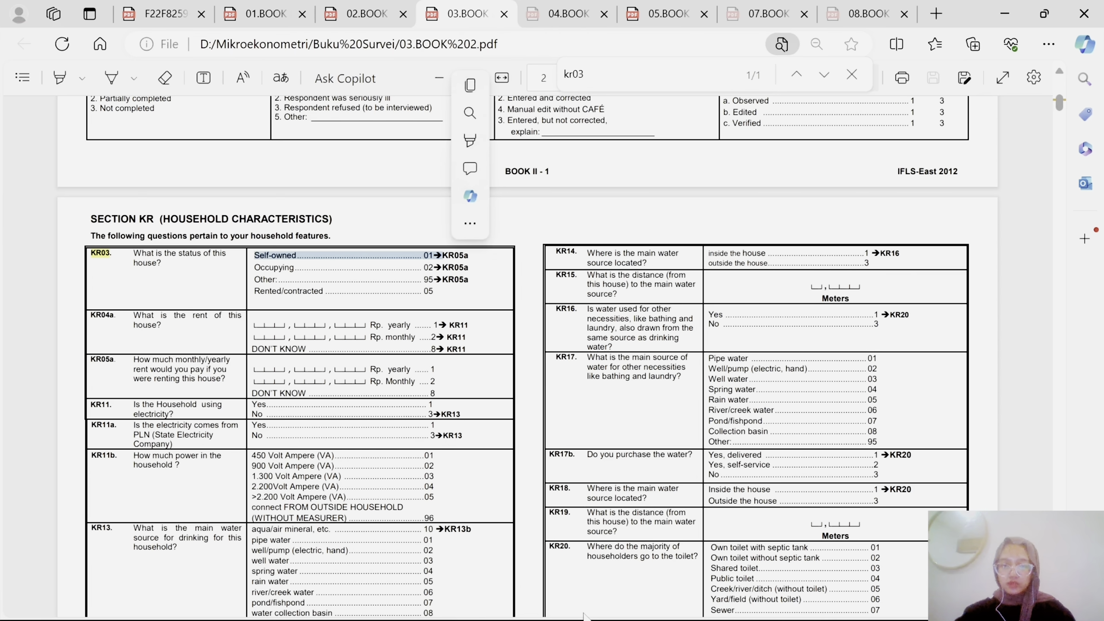
Step: Return to the Word document and review the book, section and variable name entries in the Kepemilikan rumah row
mouse_move(724, 607)
click(719, 539)
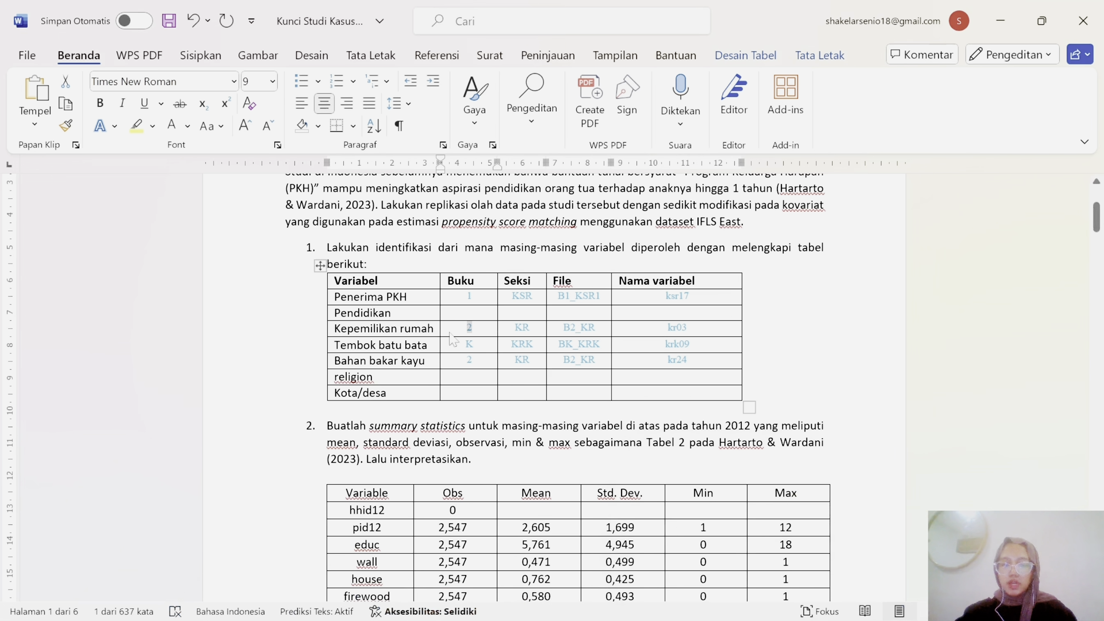
click(472, 329)
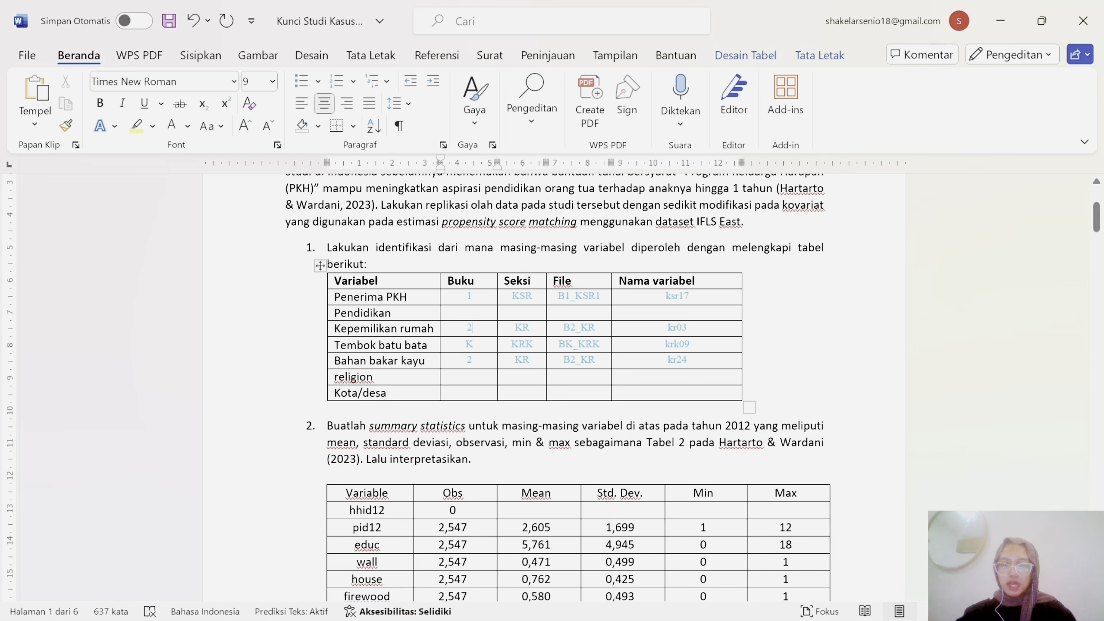
double_click(526, 326)
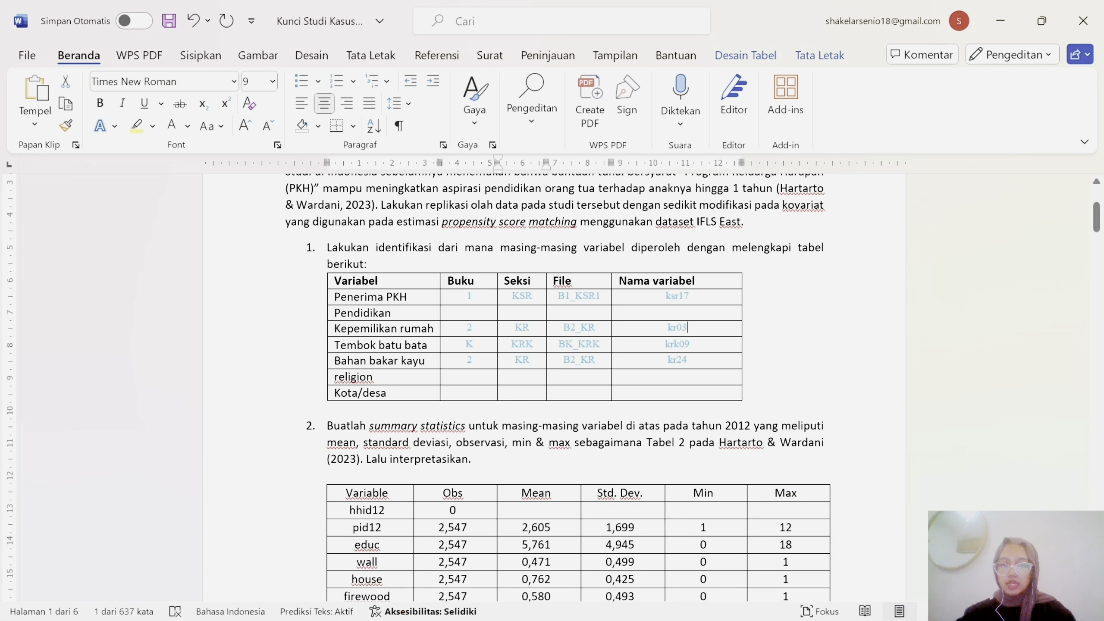
click(676, 328)
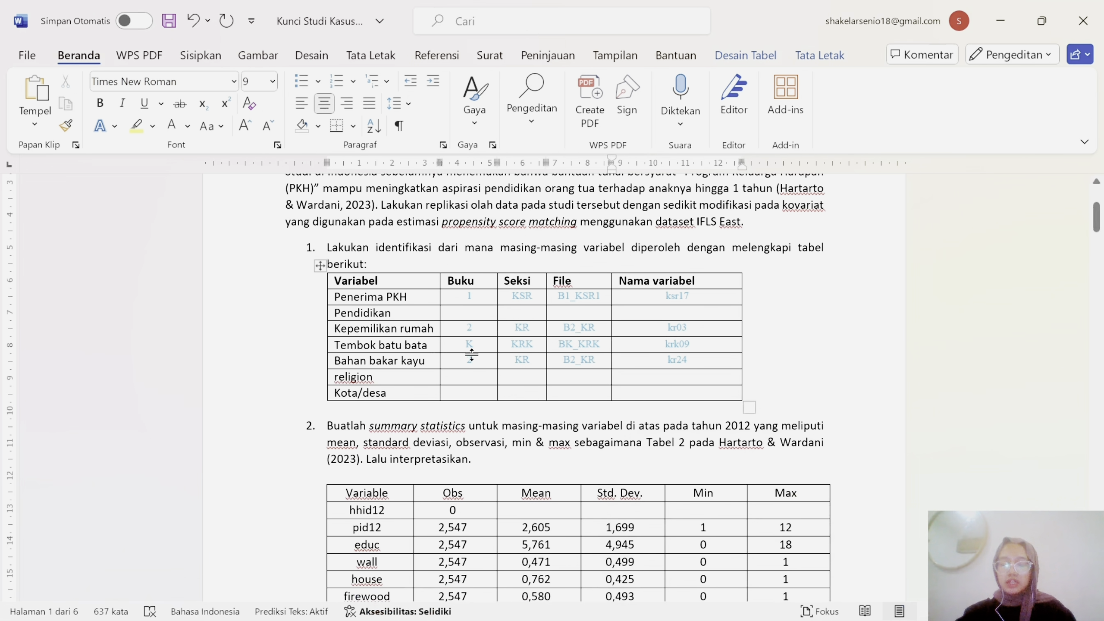
Step: Search the Book K questionnaire in Edge for "material", examine the outer wall question, and return to the Tembok batu bata row in Word
key(alt+Tab)
key(ctrl+f)
text(m)
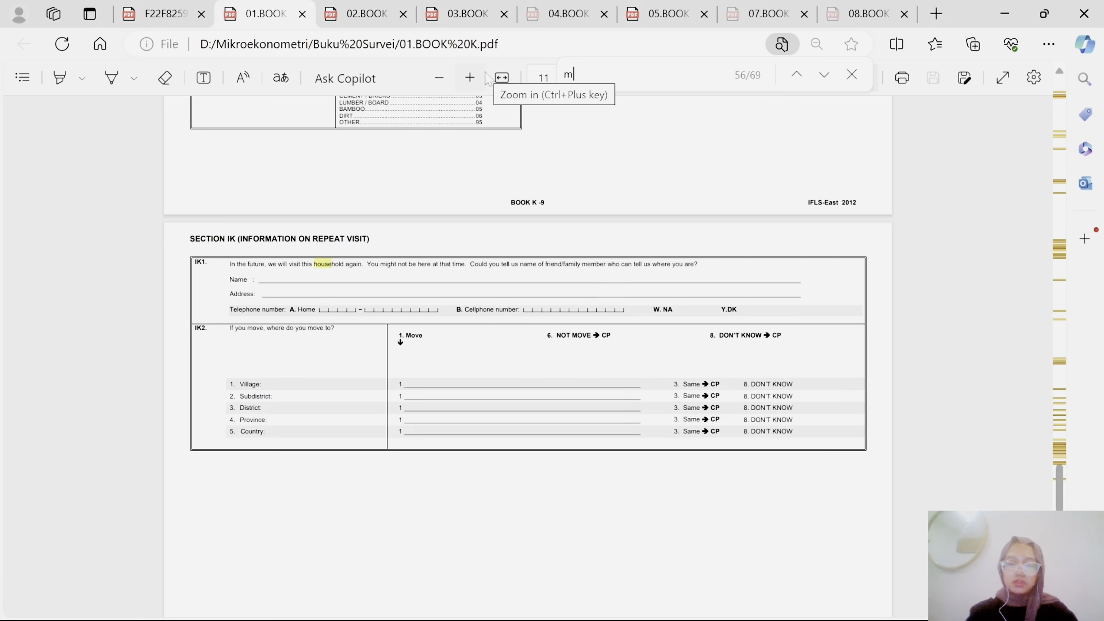
text(aterial)
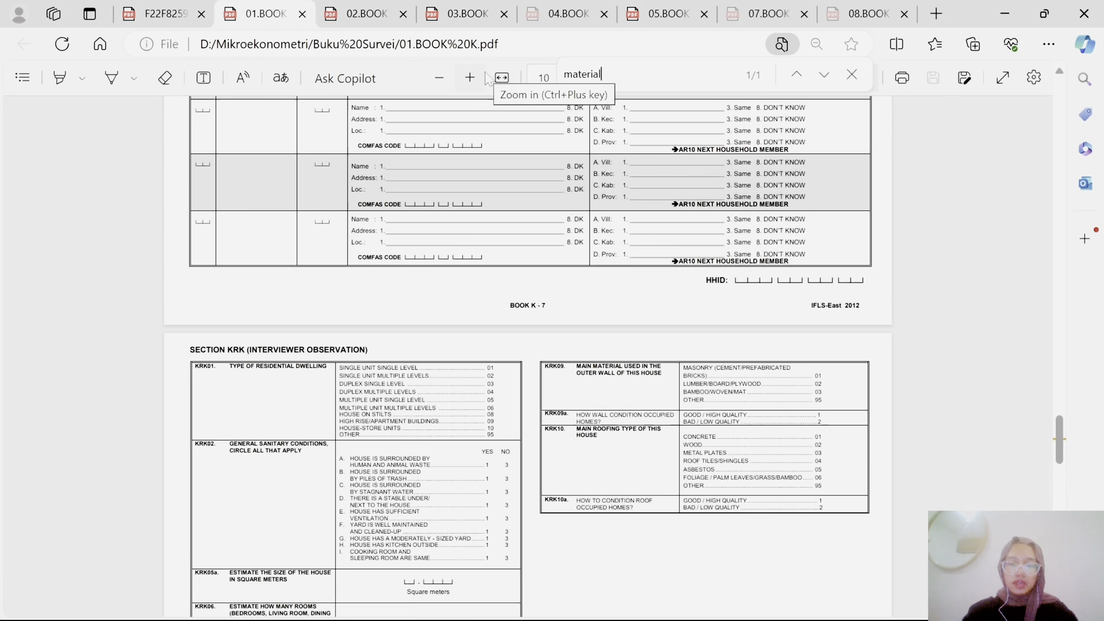
scroll(613, 324, down, 3)
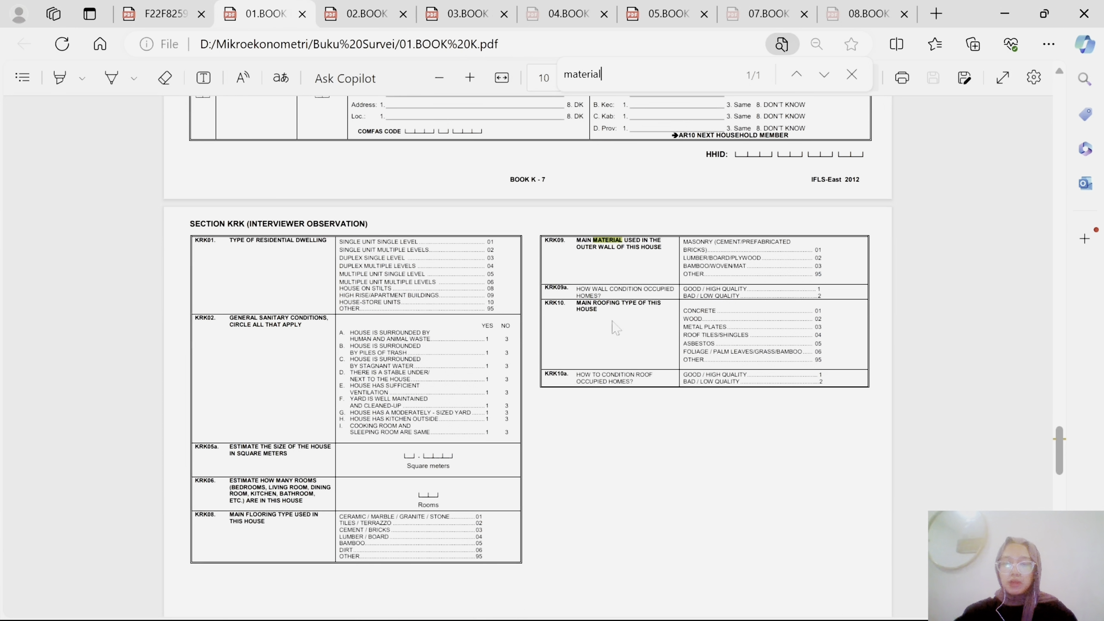
scroll(598, 272, up, 5)
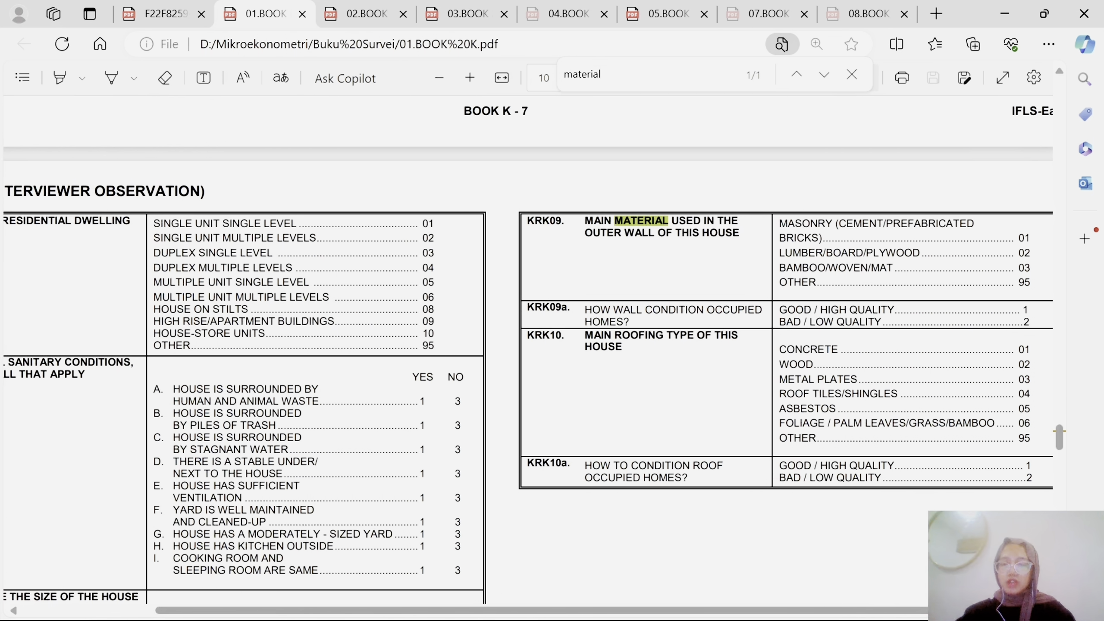
scroll(528, 361, right, 3)
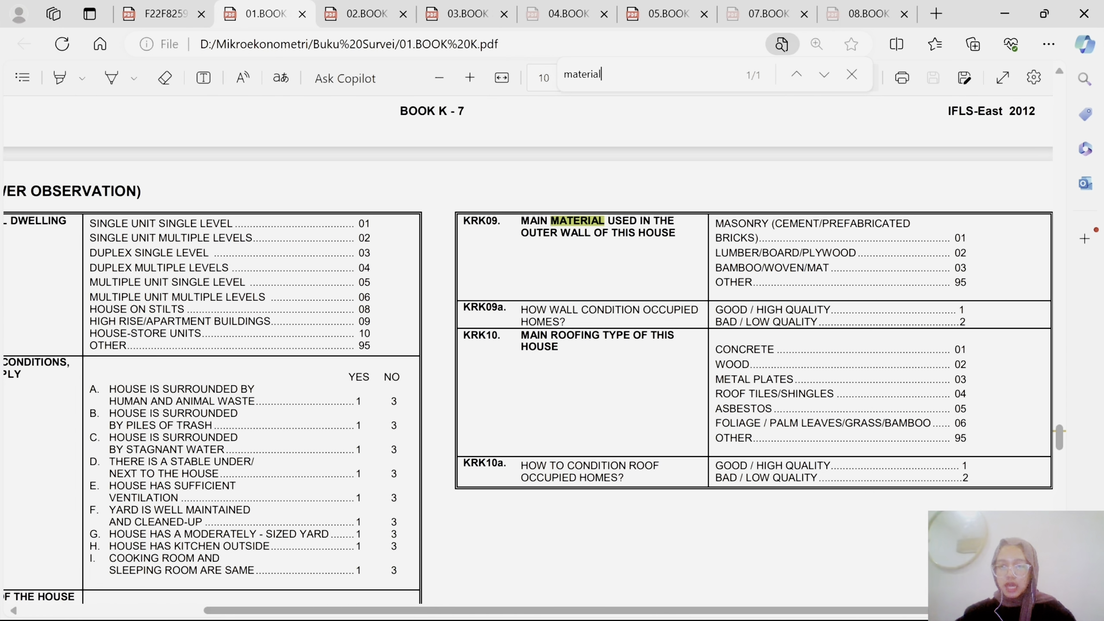
mouse_move(718, 600)
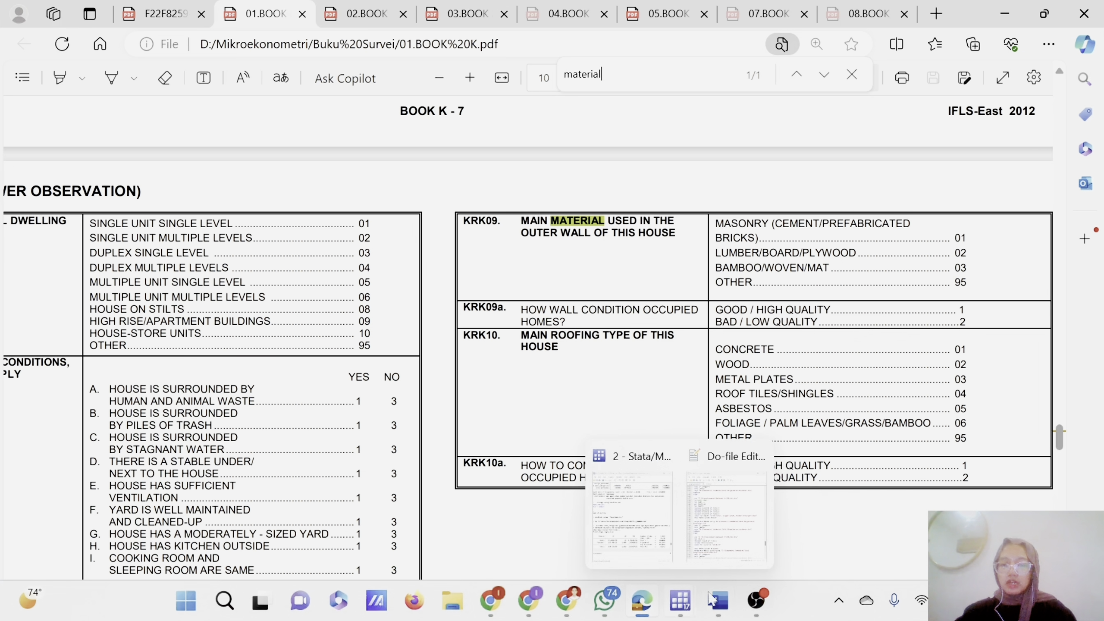
scroll(527, 361, left, 4)
key(alt+Tab)
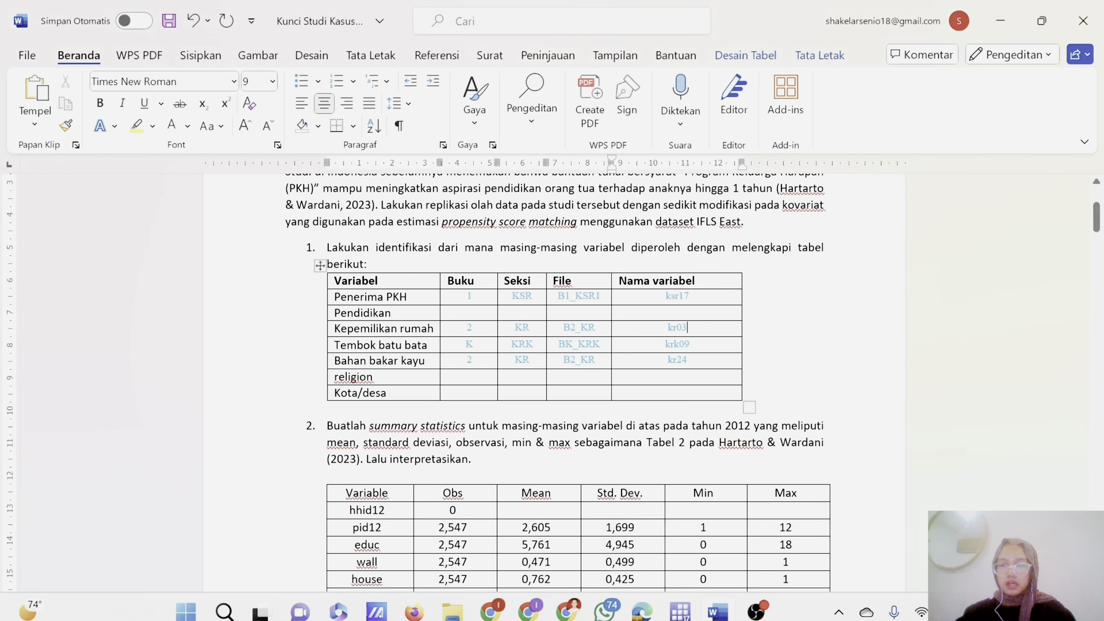
click(690, 344)
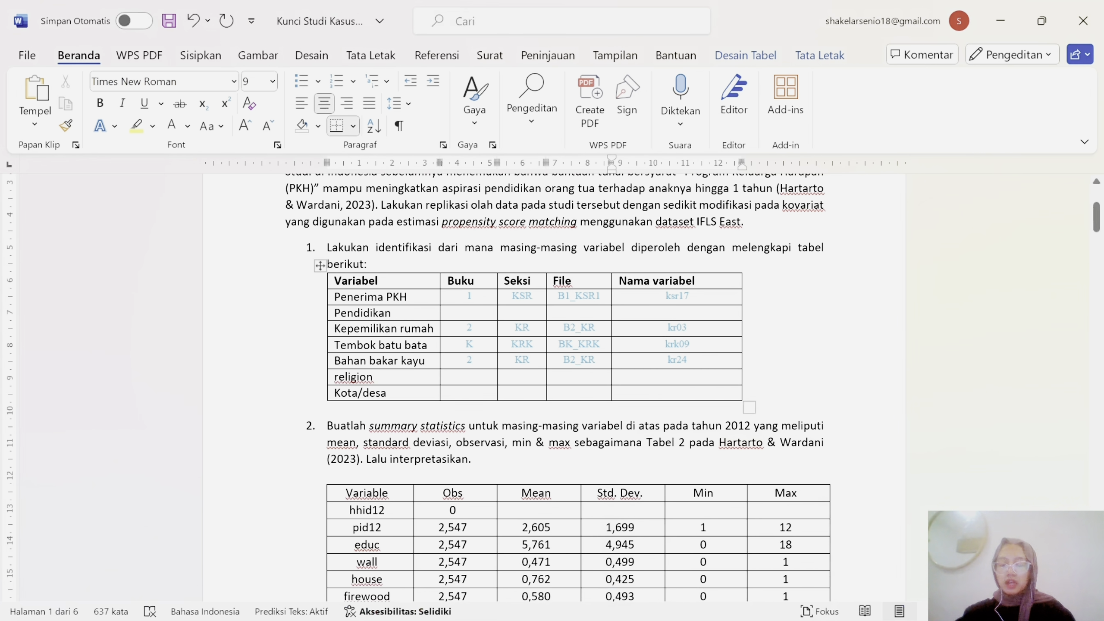
Step: Highlight the Bahan bakar kayu label in Word, then examine the cooking fuel question in Section KR of the Book 2 questionnaire in Edge
drag(335, 361, 425, 361)
key(alt+Tab)
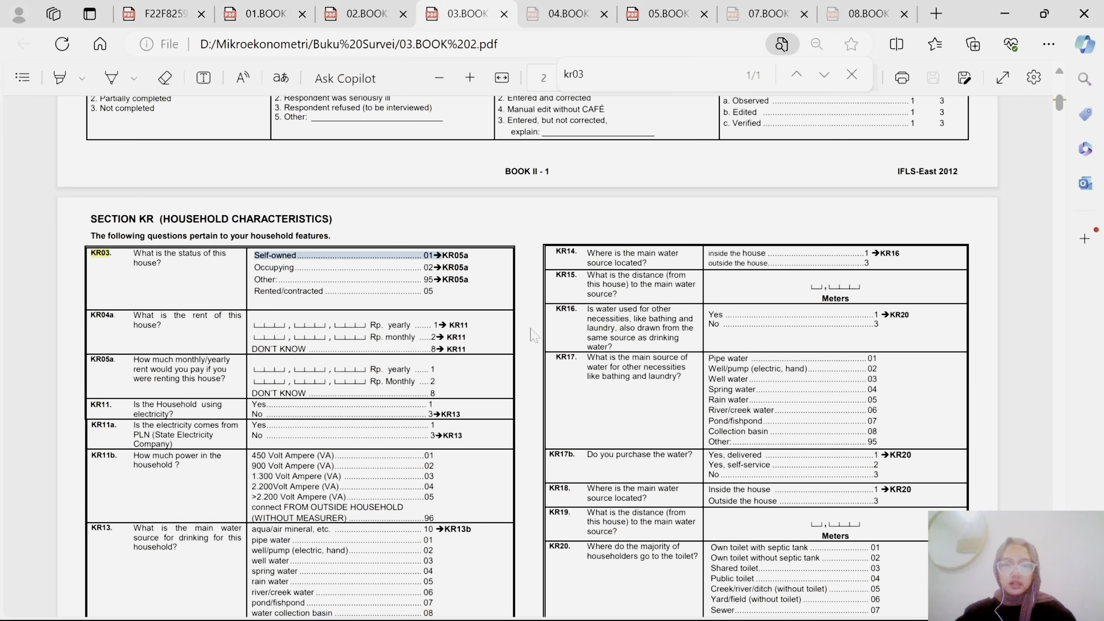
scroll(519, 379, up, 5)
scroll(518, 380, down, 15)
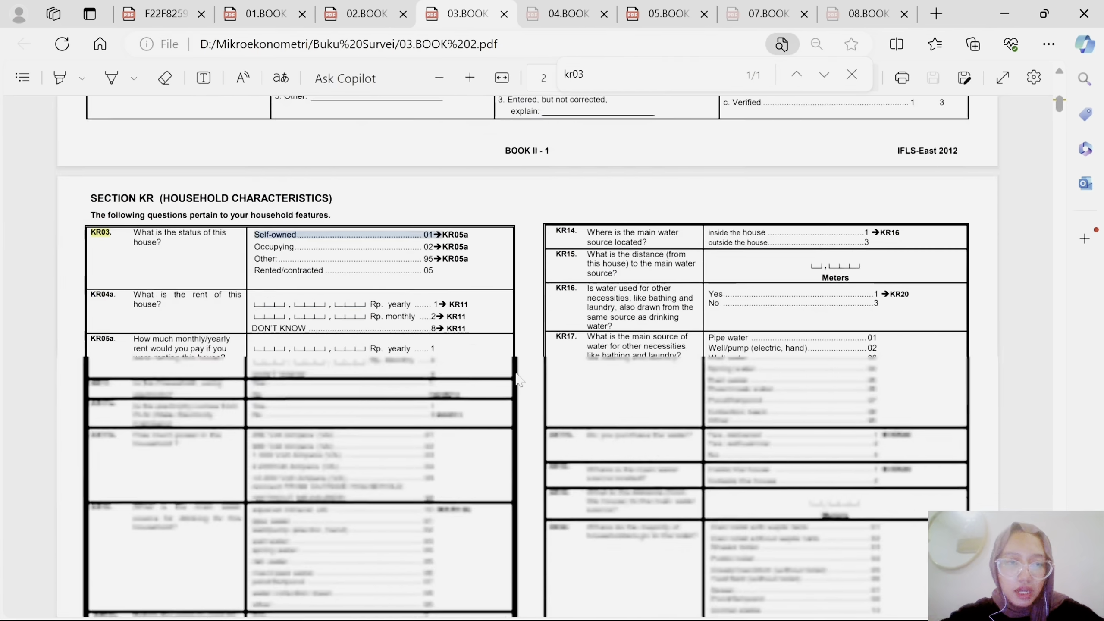
scroll(519, 380, down, 3)
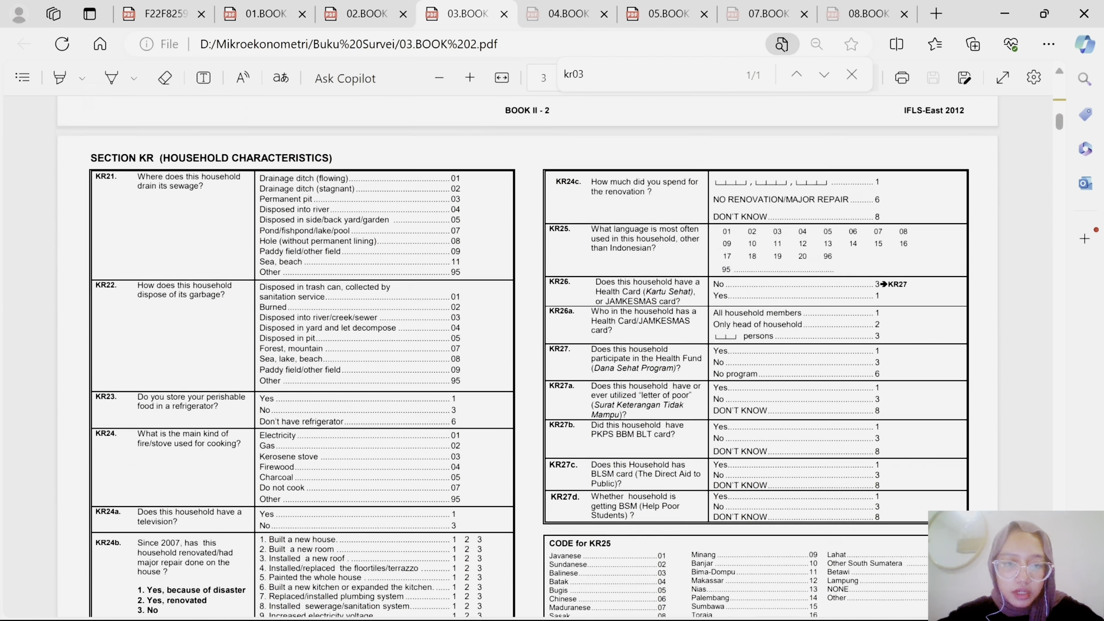
scroll(519, 380, down, 2)
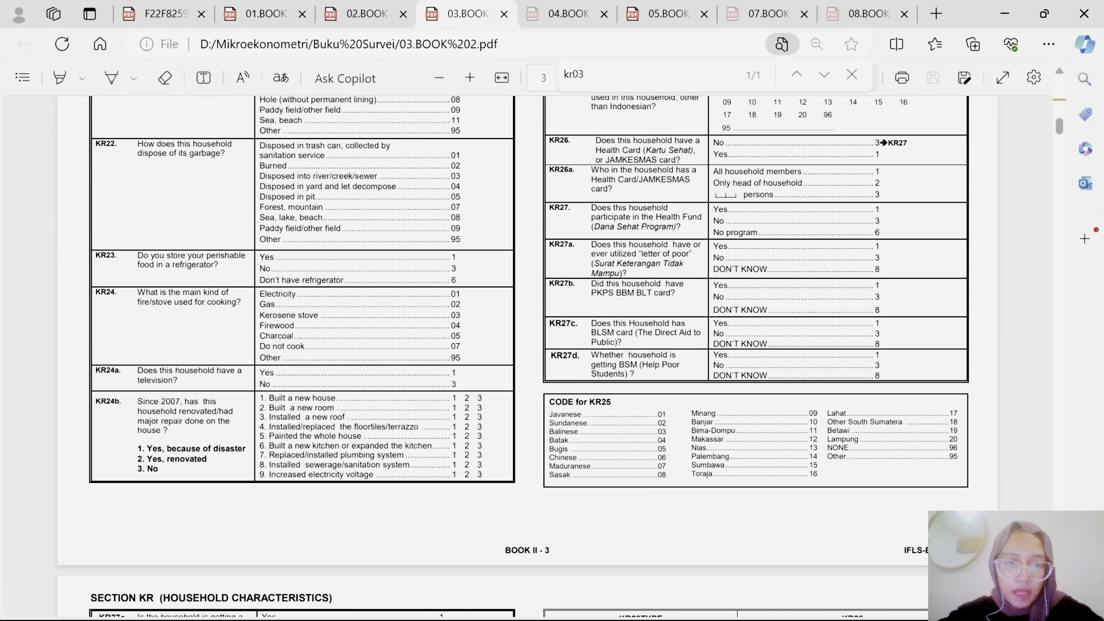
drag(138, 292, 307, 328)
click(308, 329)
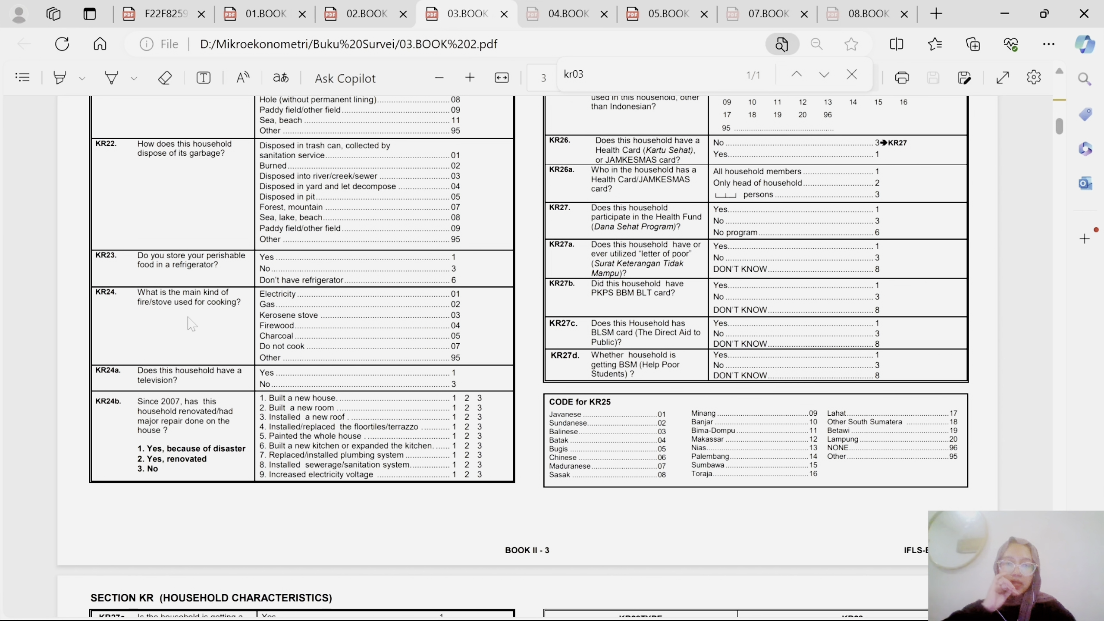
scroll(191, 324, up, 5)
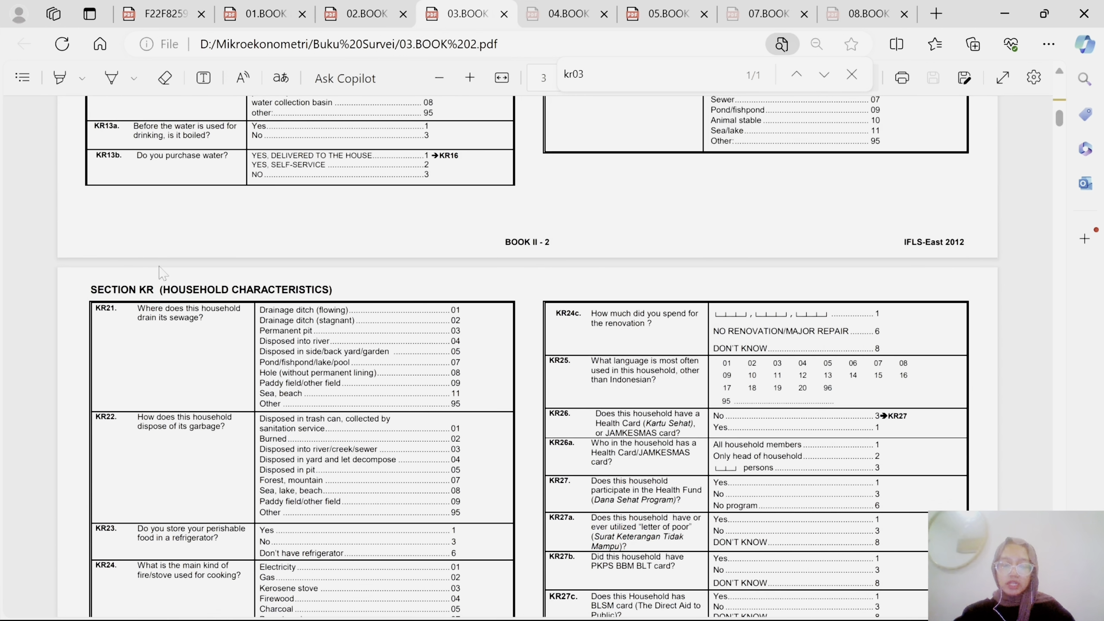
Step: Switch to the Word document and append "(urban)" to the Kota/desa label in the variable table
click(1013, 11)
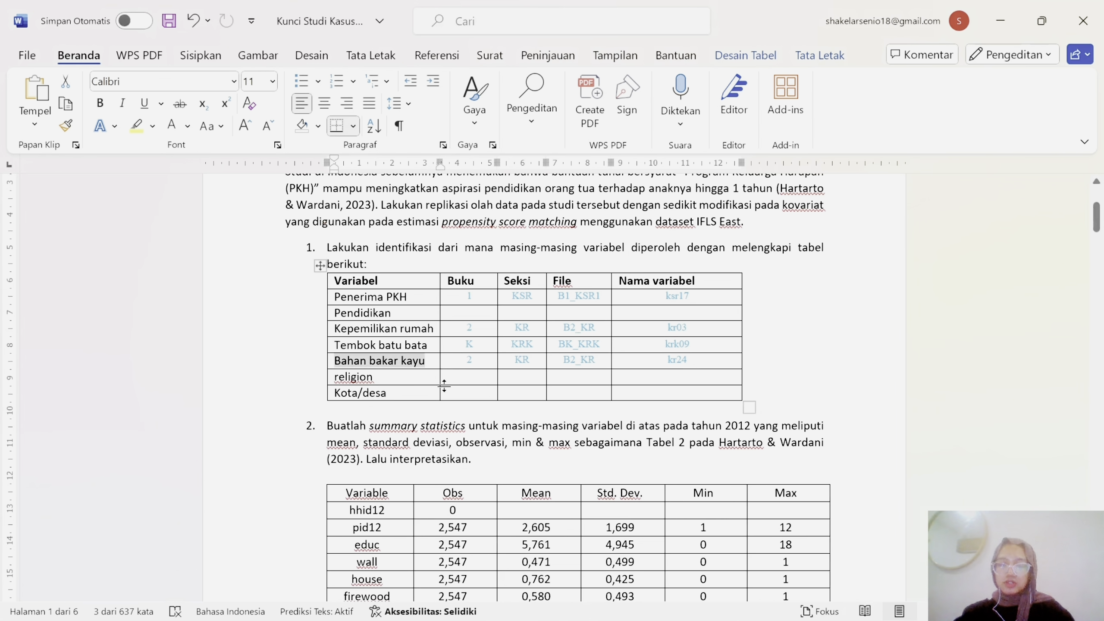
click(419, 396)
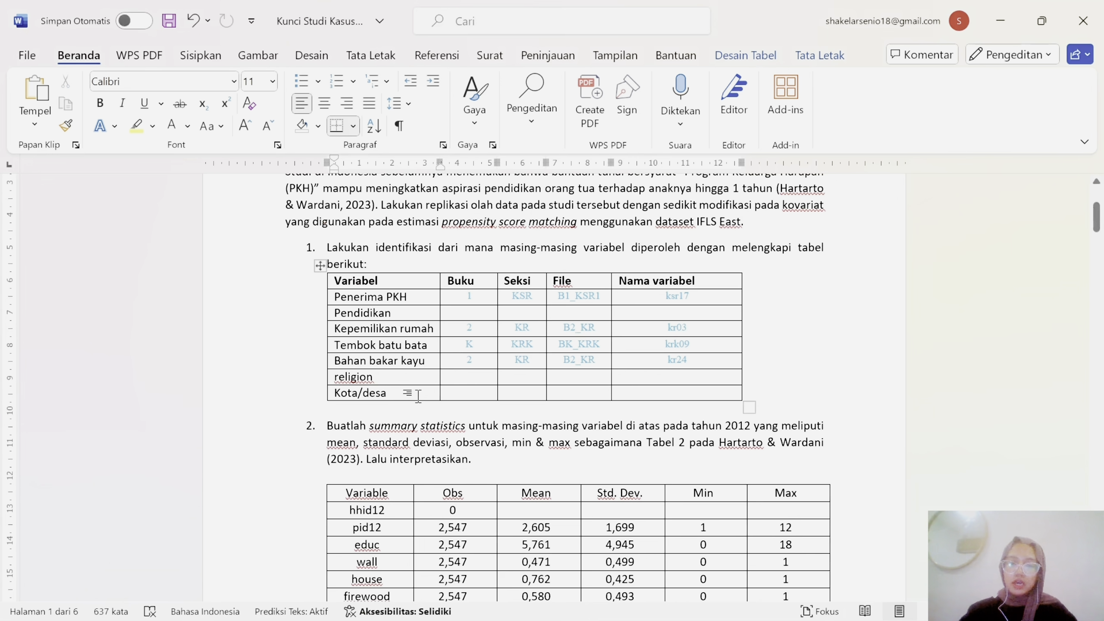
text((ur)
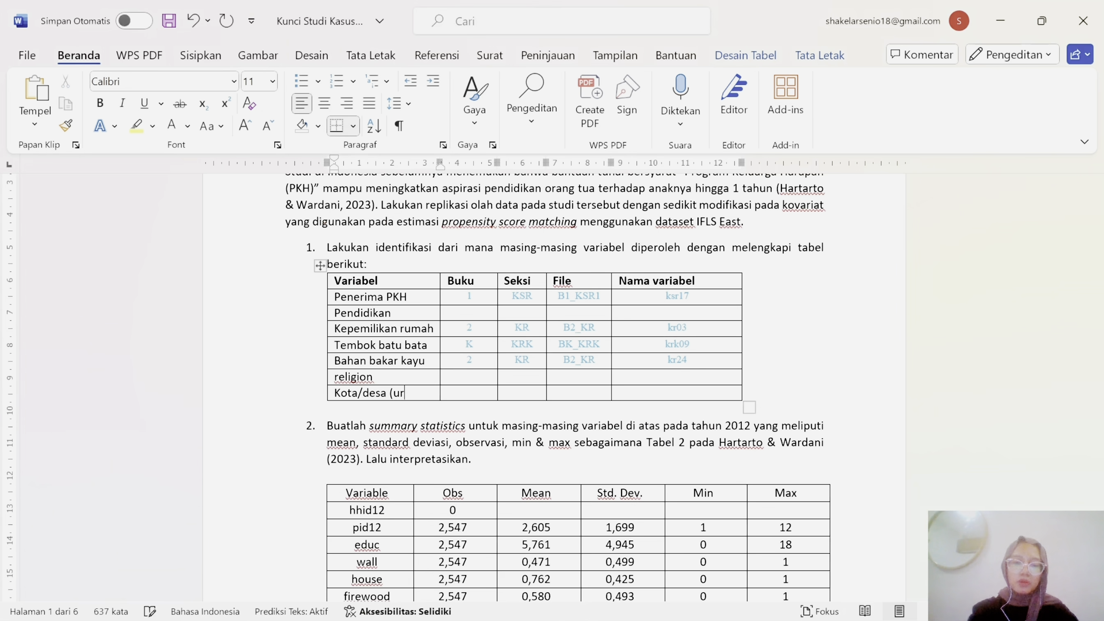
text(ban)
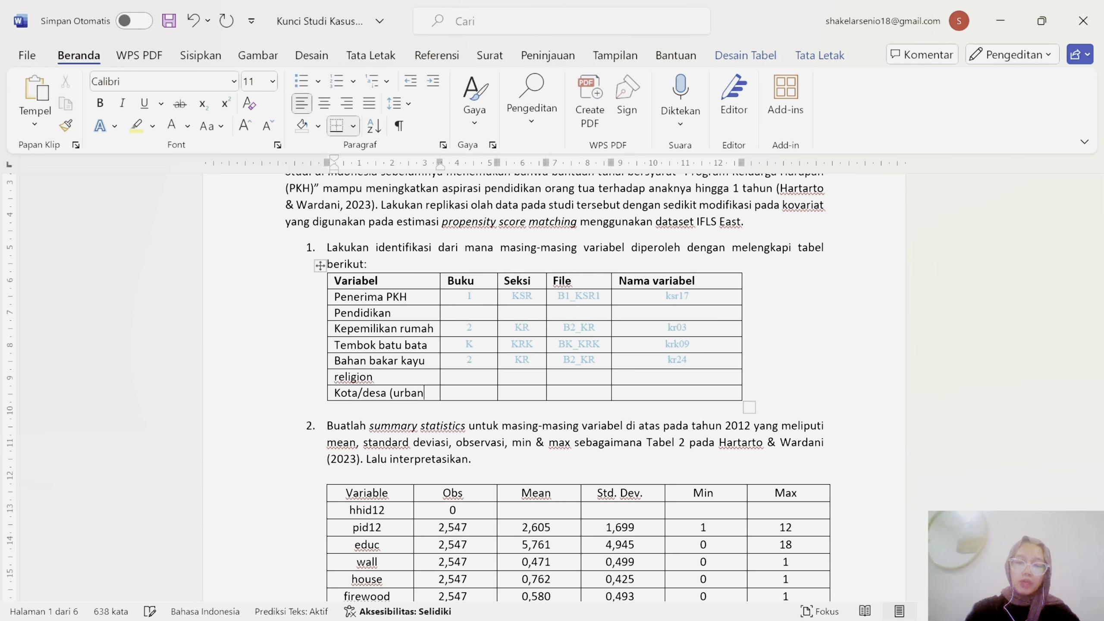
text())
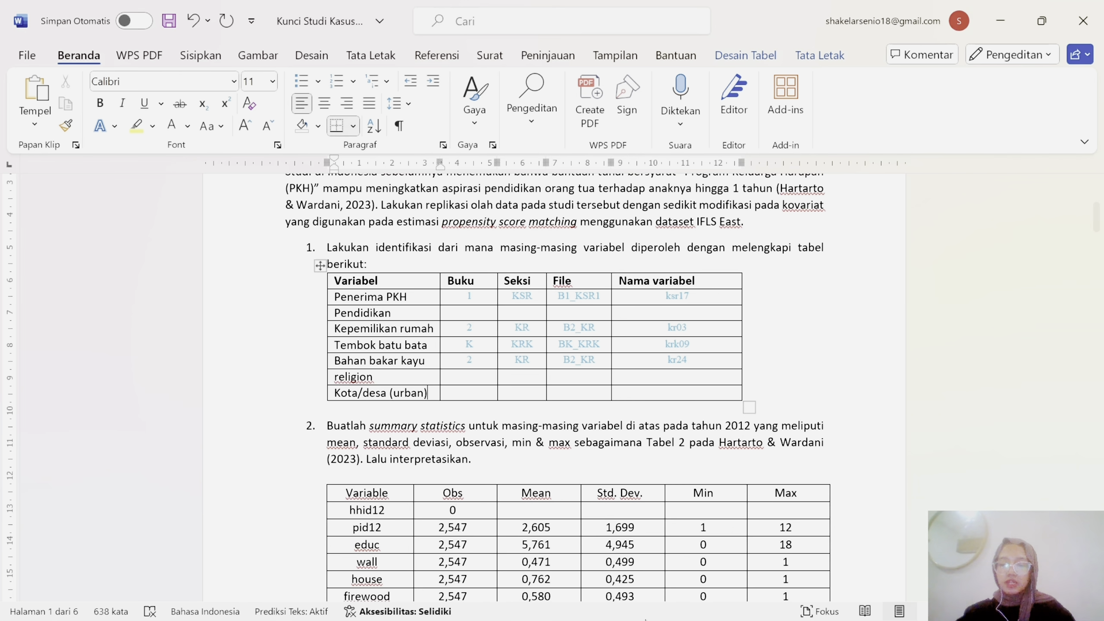
Step: Start a new Stata session and choose the BK_KRK.dta file in the Dataset HH folder for opening
right_click(682, 599)
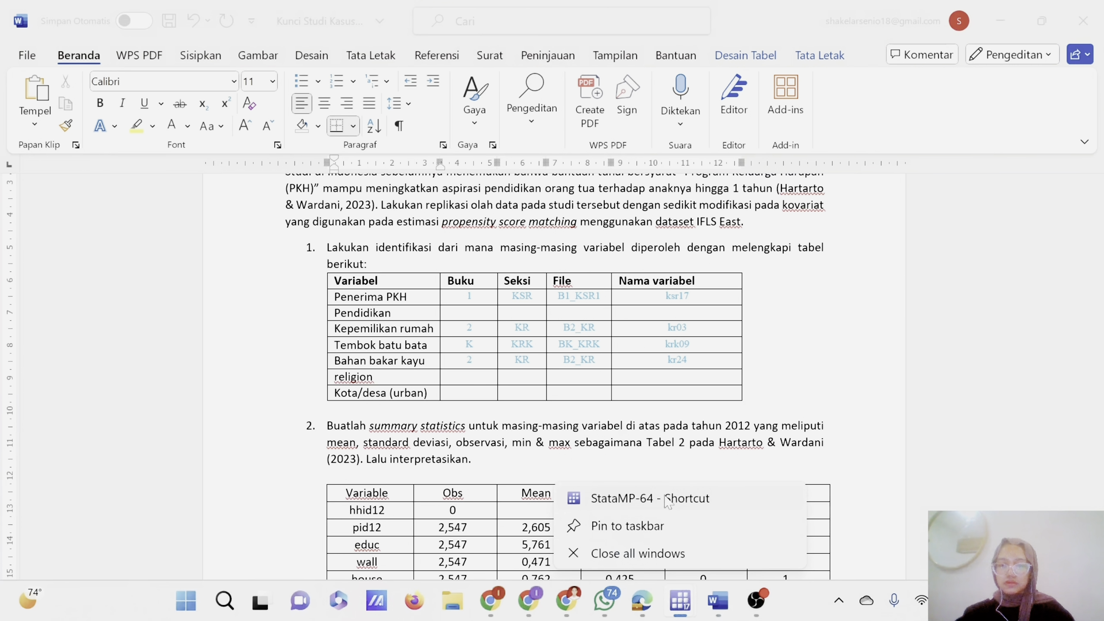
click(668, 500)
key(ctrl+o)
text(bk_kr)
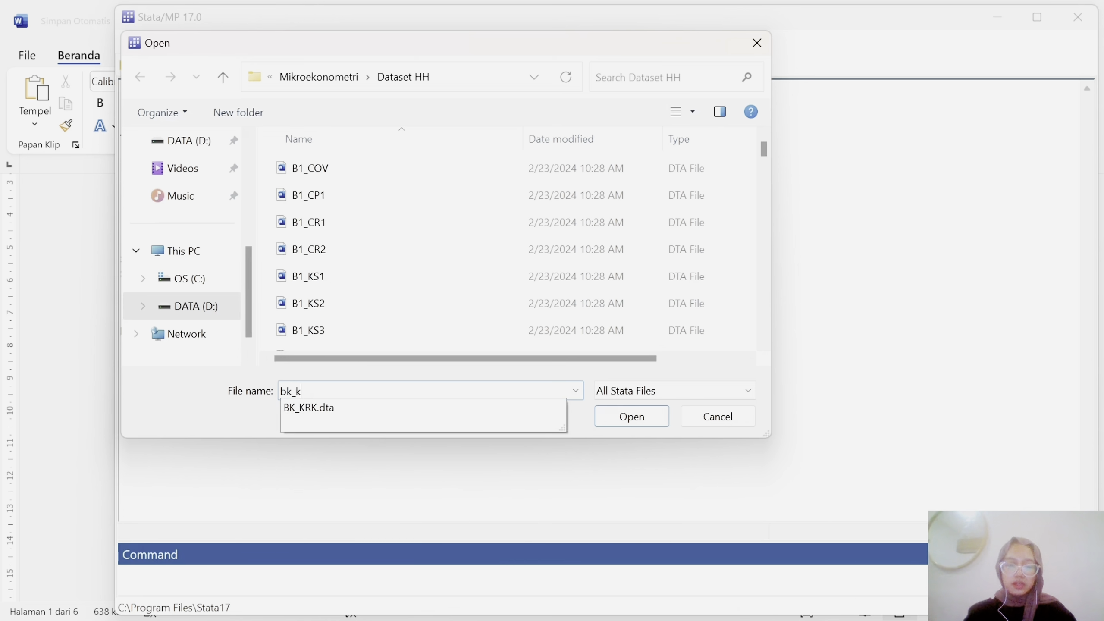
click(331, 409)
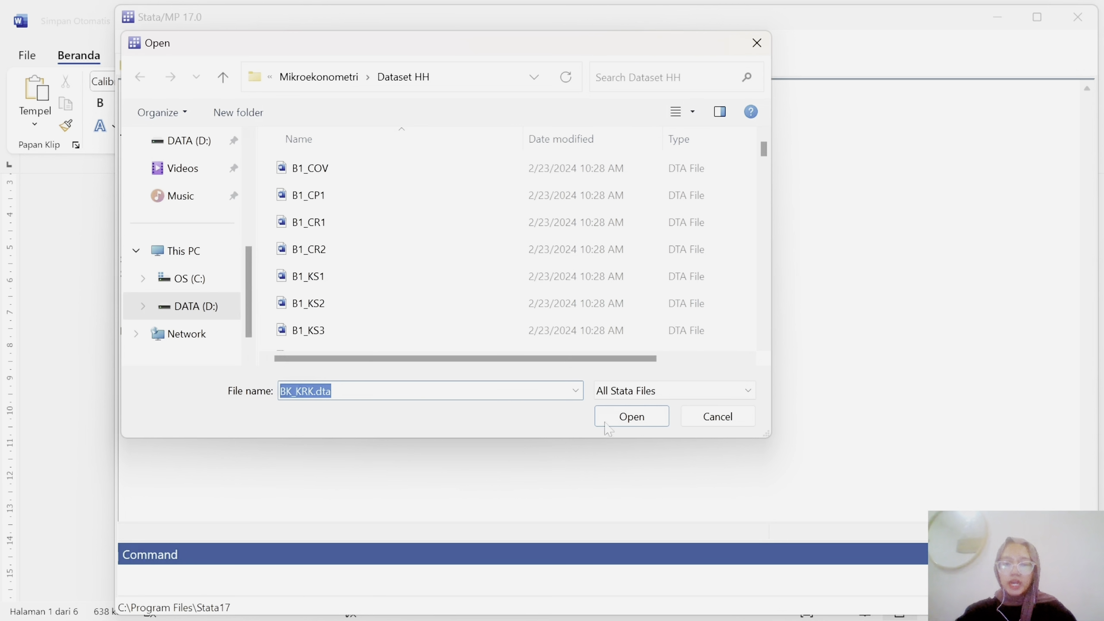
click(717, 417)
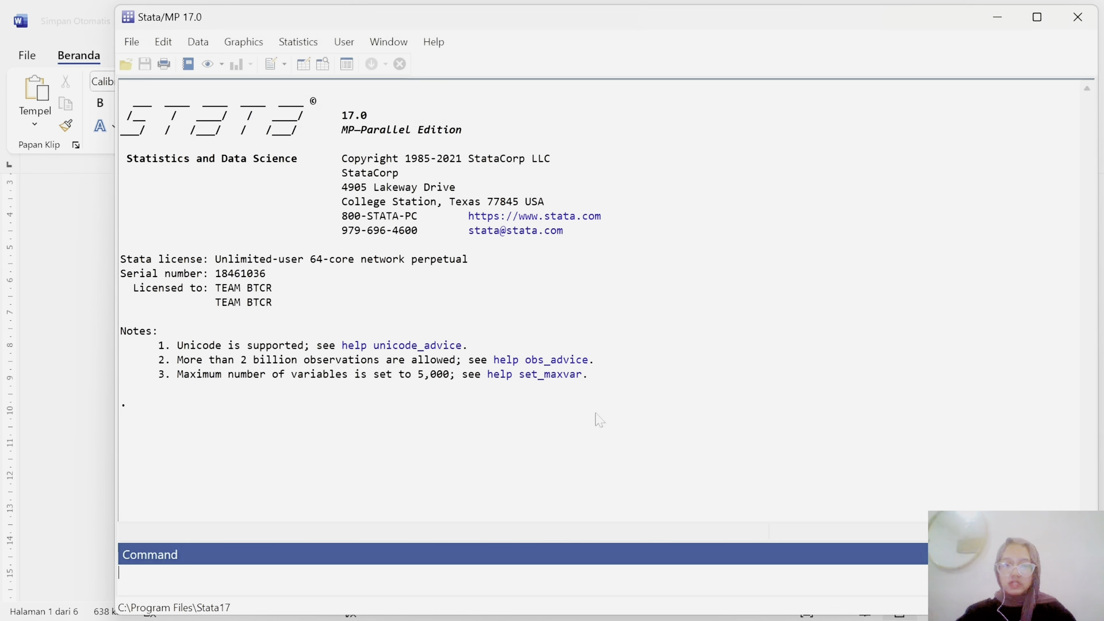
Step: Switch to the Word document and highlight the section and file entries in the Penerima PKH row
click(79, 280)
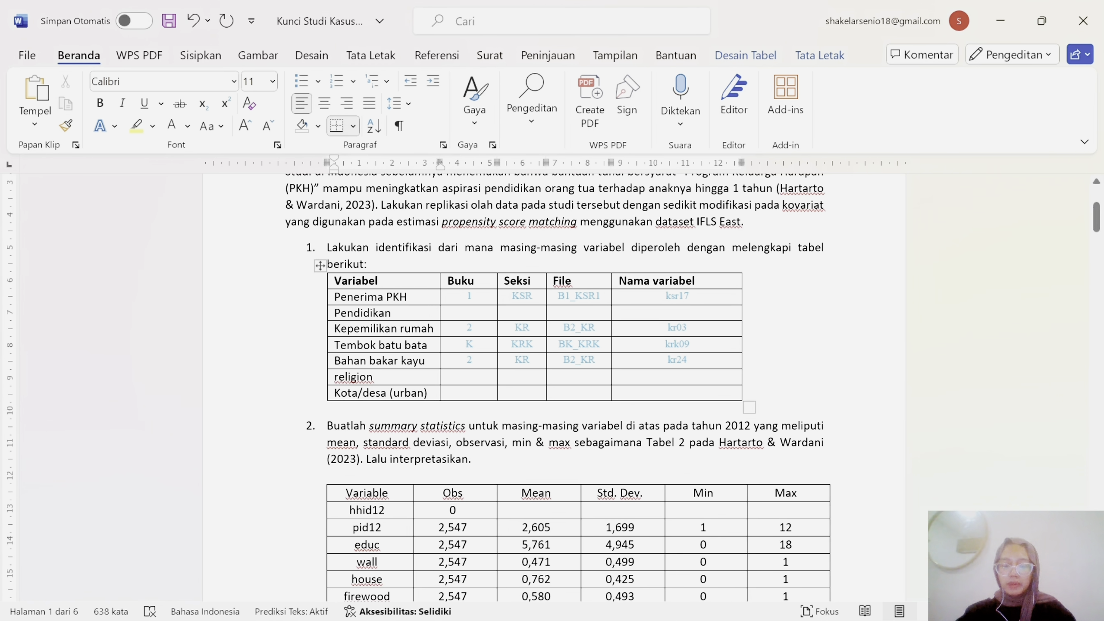
click(600, 345)
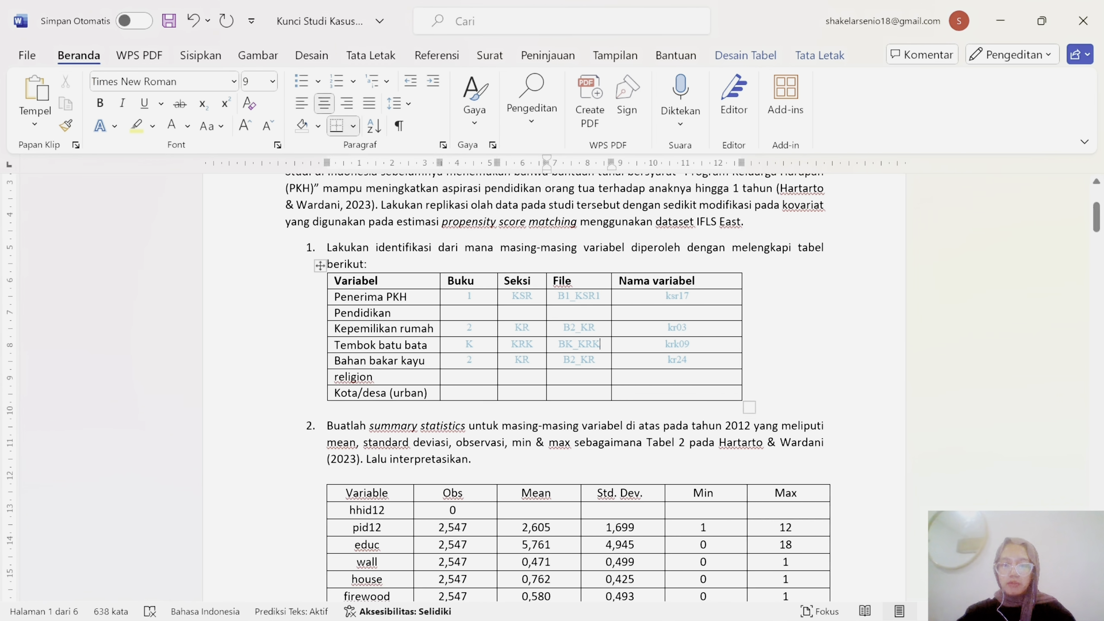
drag(601, 297, 538, 298)
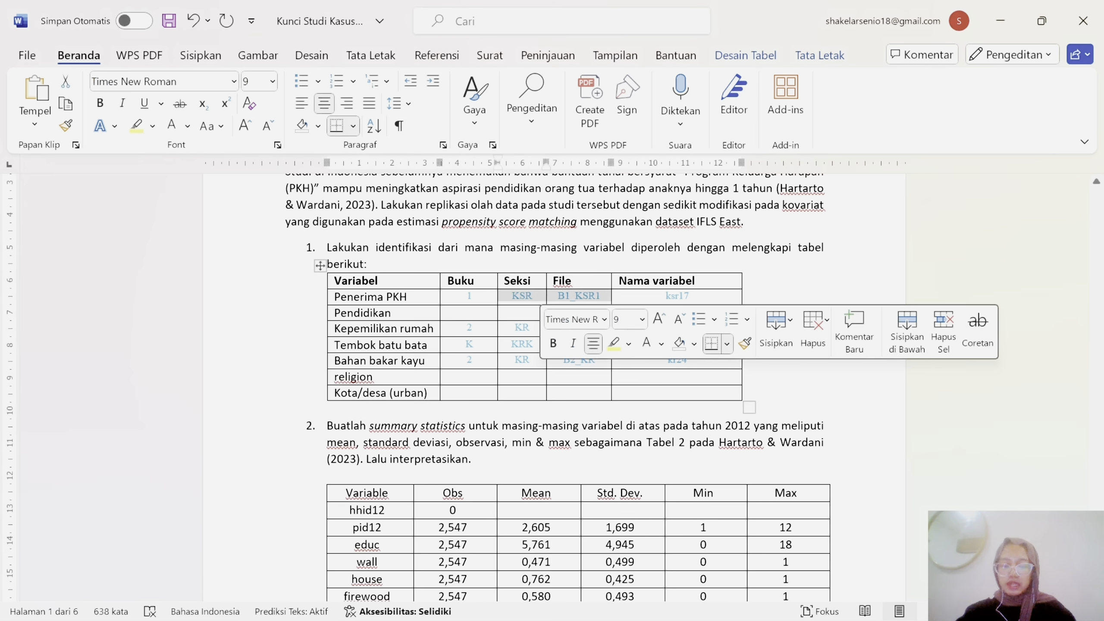
Step: Switch to the new Stata session and open B1_KSR1.dta from the Dataset HH folder
mouse_move(735, 604)
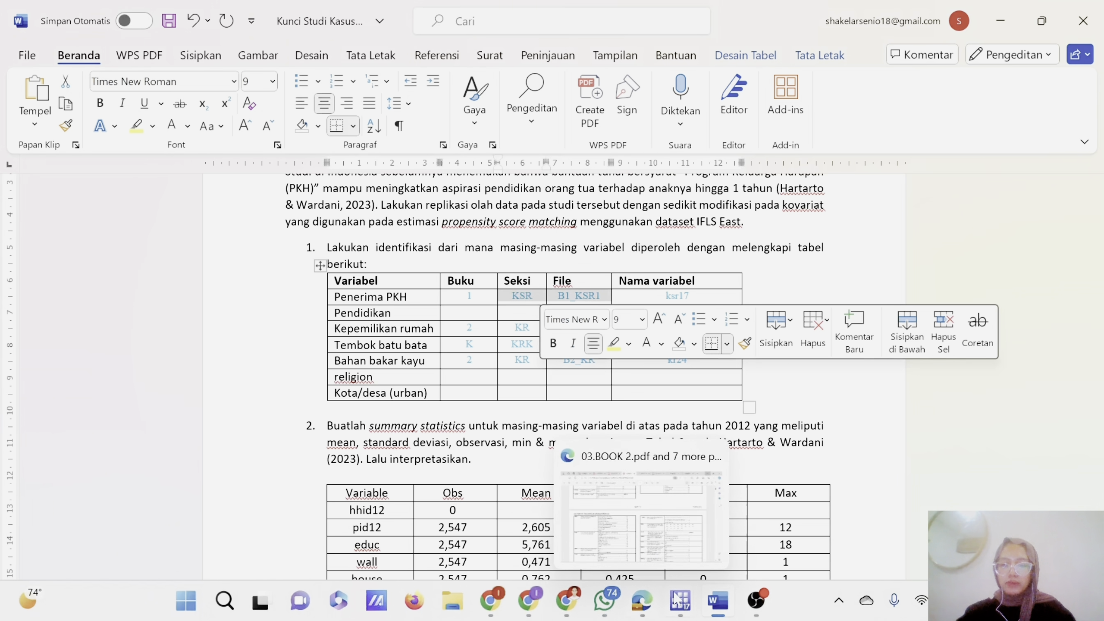
mouse_move(684, 603)
click(740, 530)
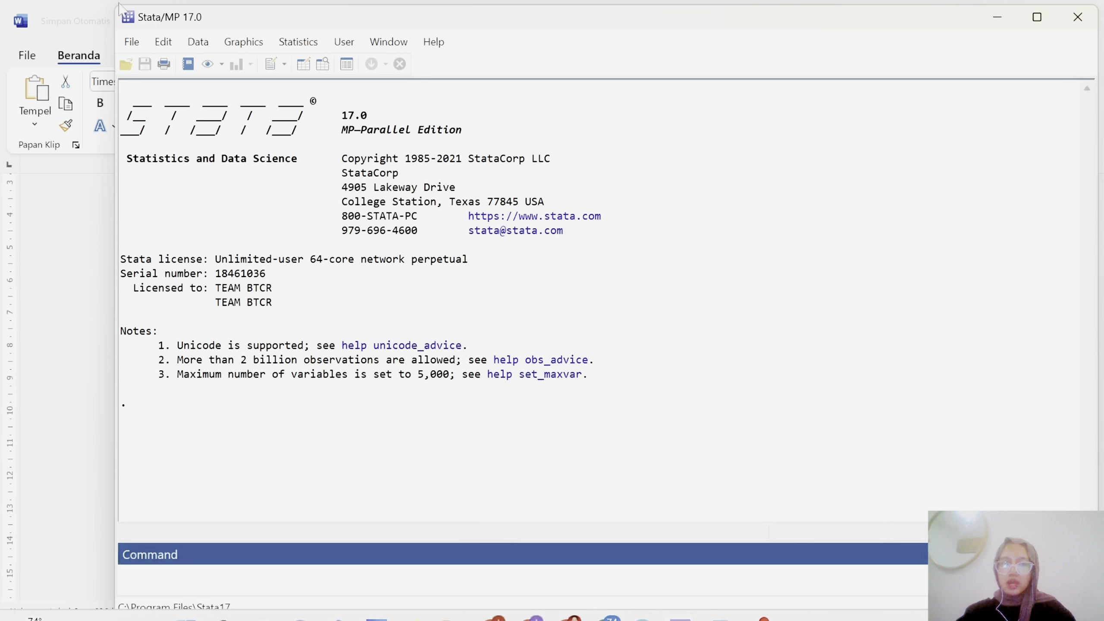
click(142, 47)
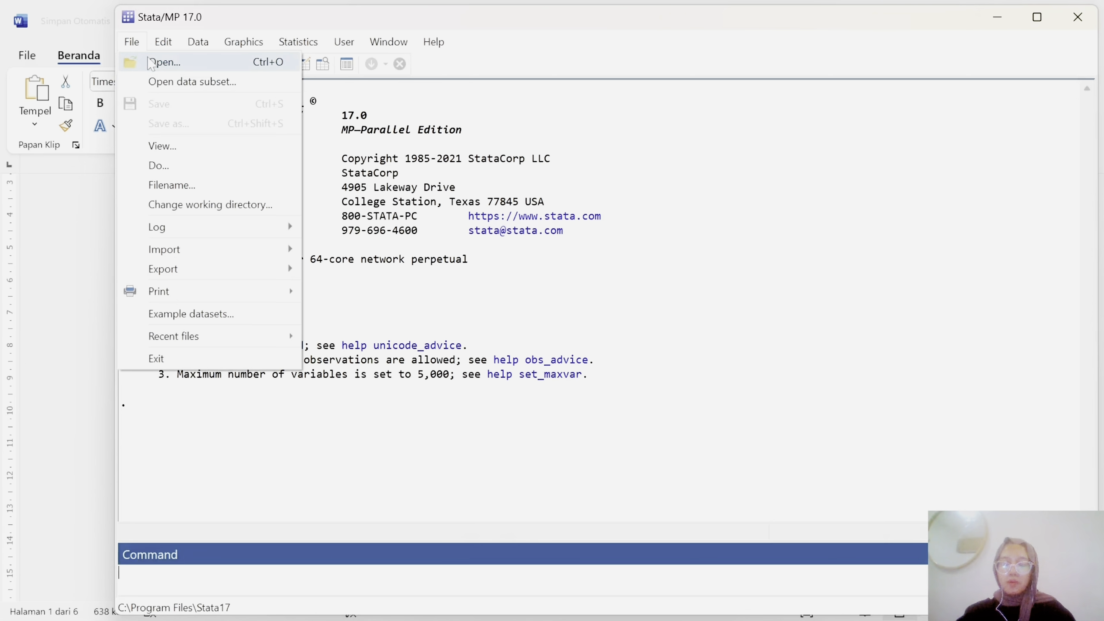
click(163, 61)
text(b)
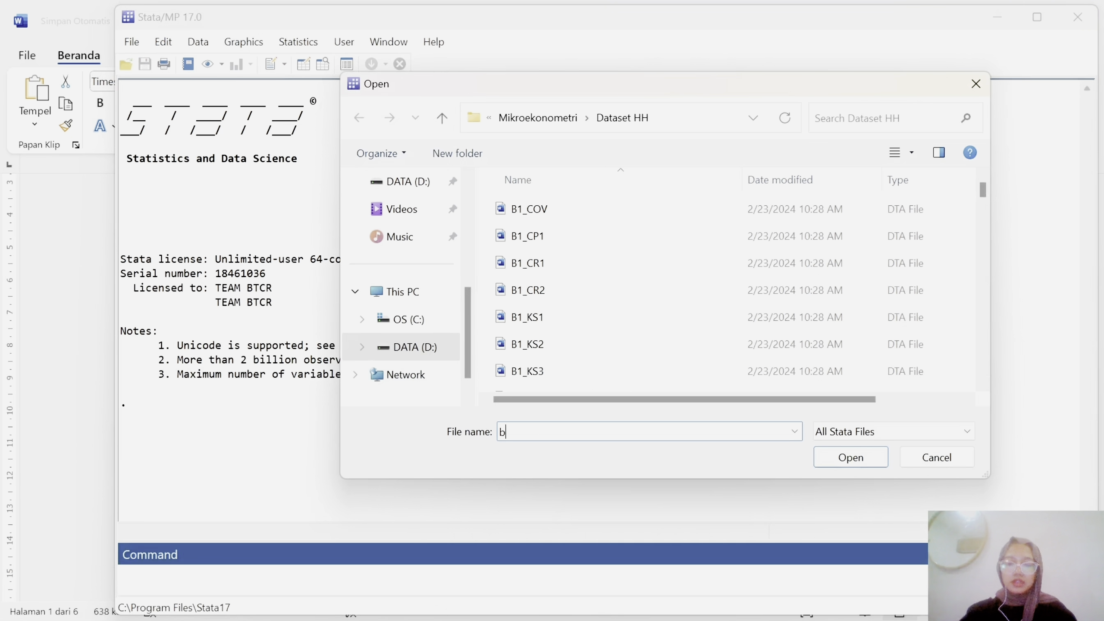
text(1_)
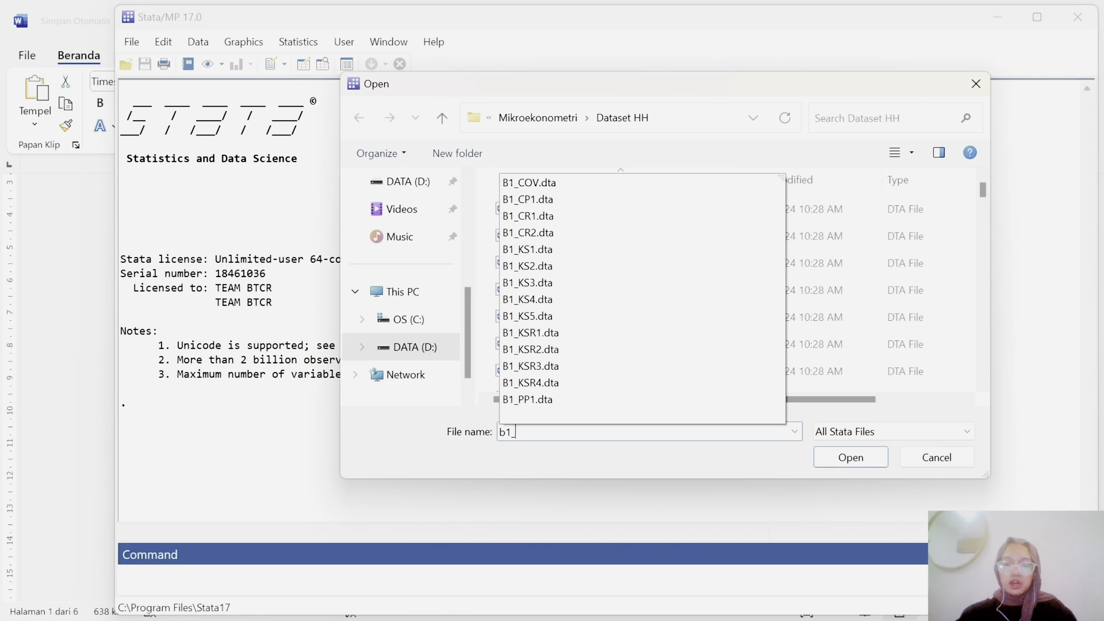
text(ksr)
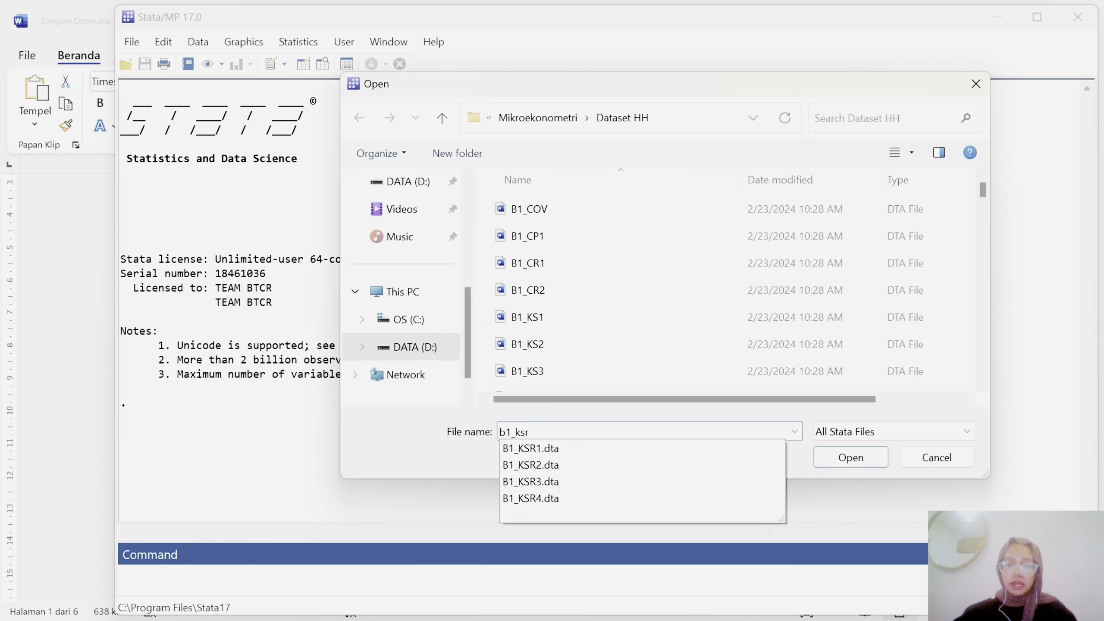
click(551, 452)
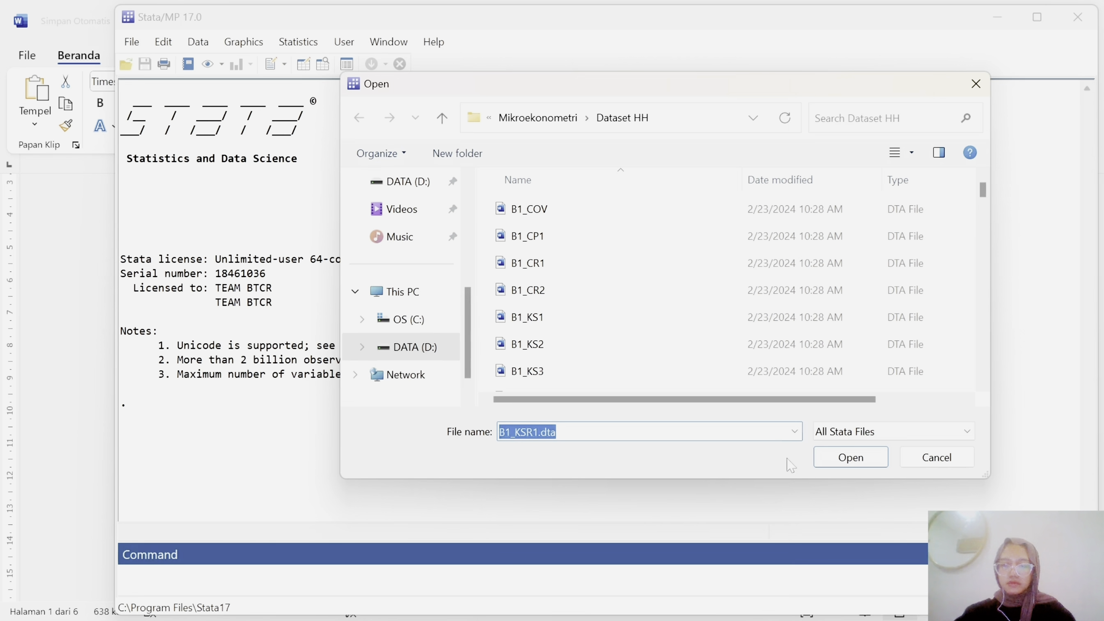
click(826, 460)
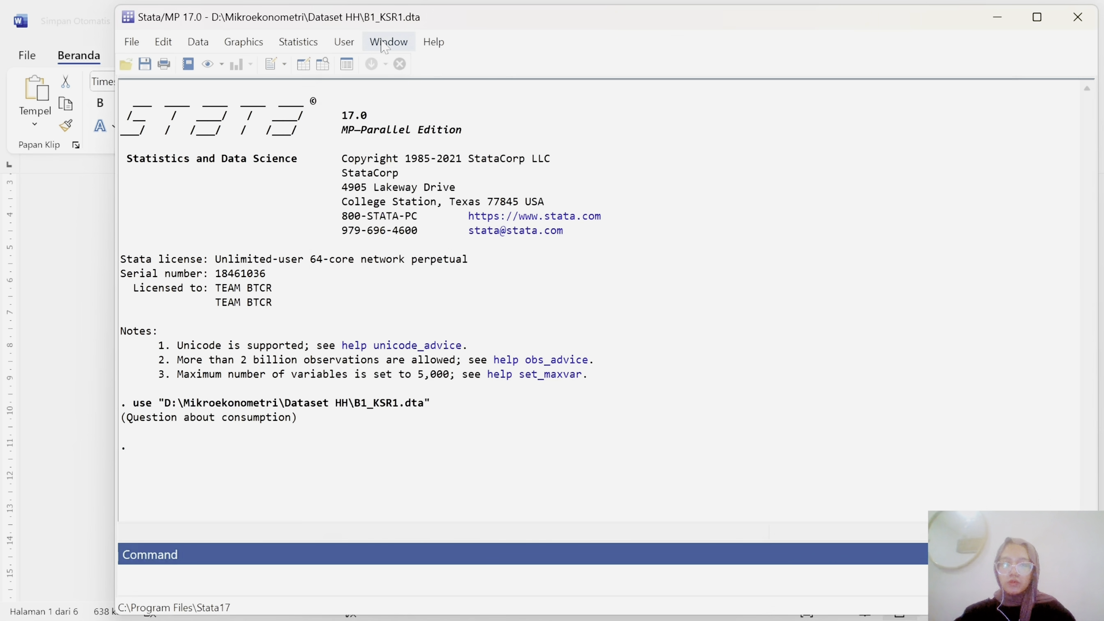
Step: Show the Variables window in Stata and look through the names and labels in the B1_KSR1 dataset
click(375, 41)
click(428, 126)
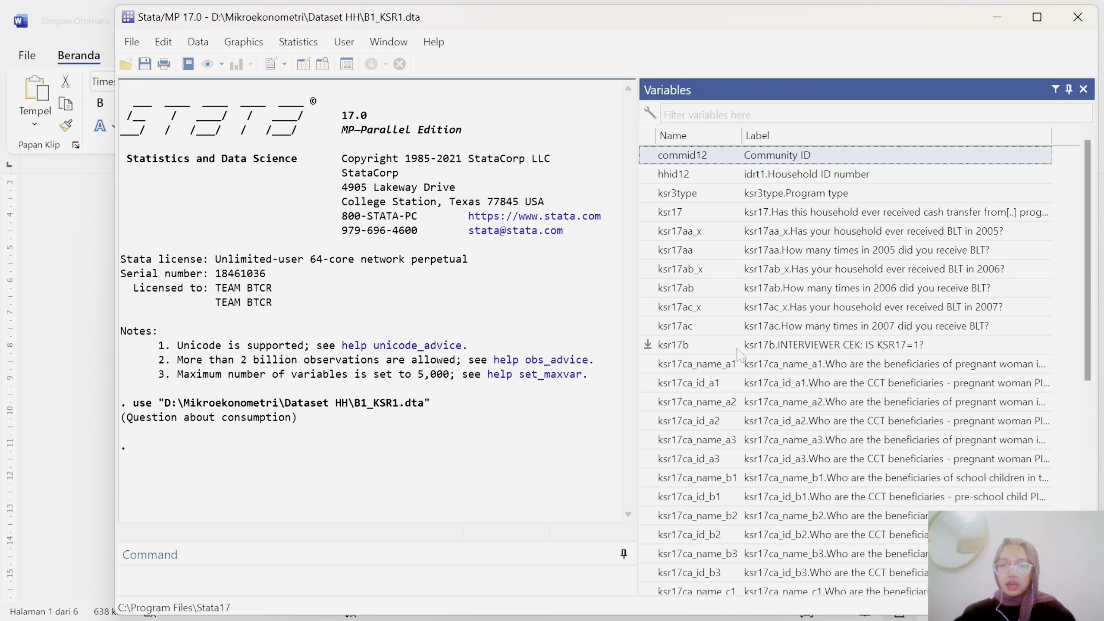
scroll(717, 422, down, 6)
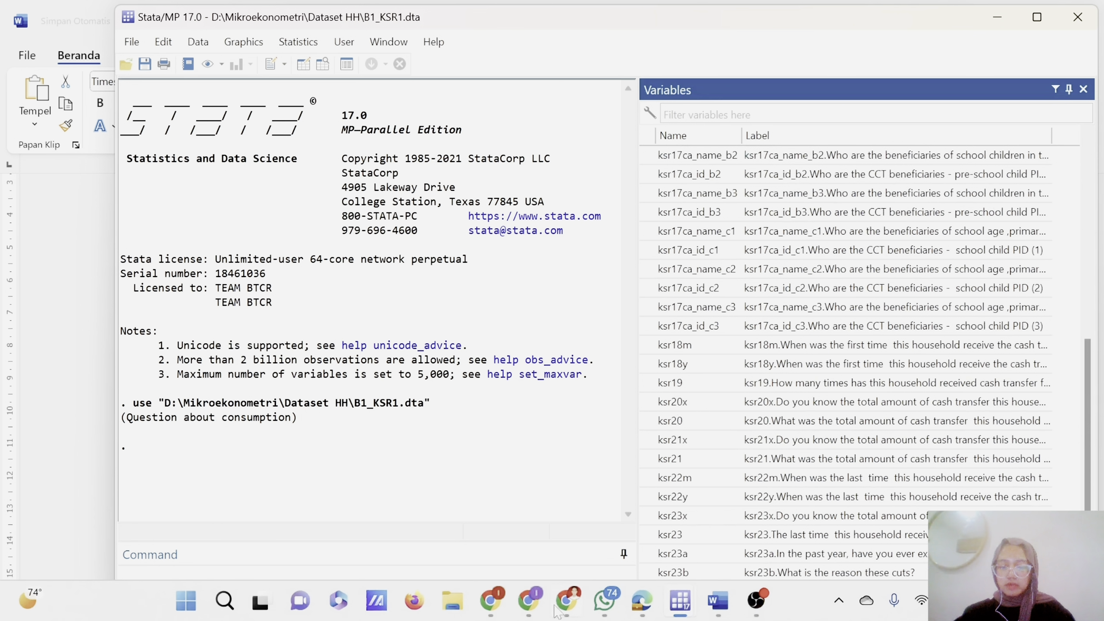
Step: Compare the Penerima PKH row in Word with the B1_KSR1 variable list in Stata
mouse_move(718, 601)
click(734, 558)
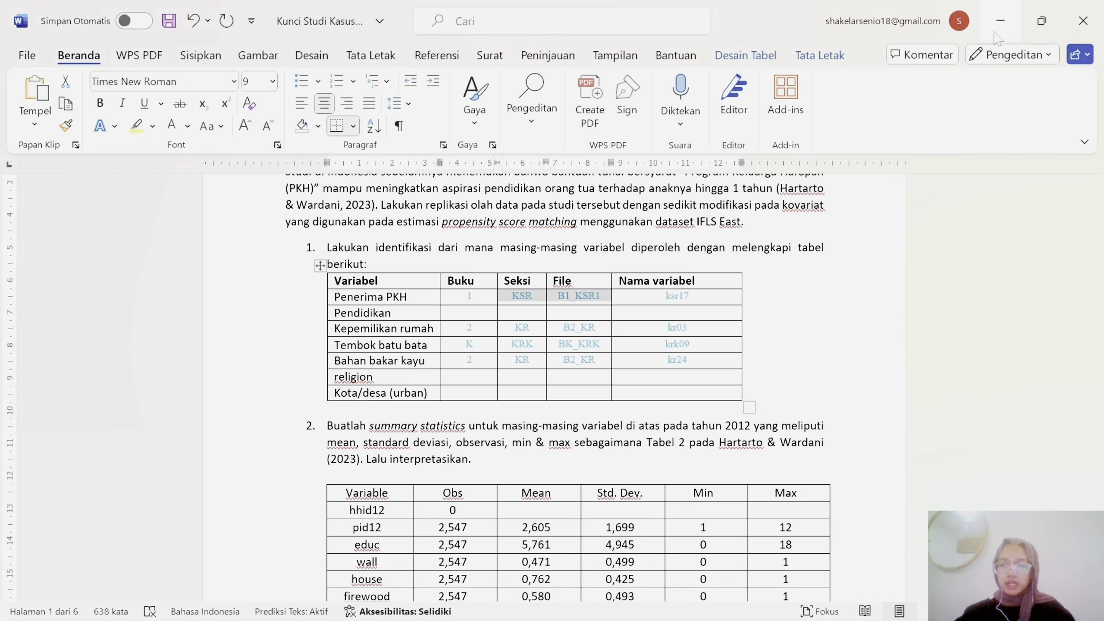
click(1001, 20)
scroll(721, 382, up, 3)
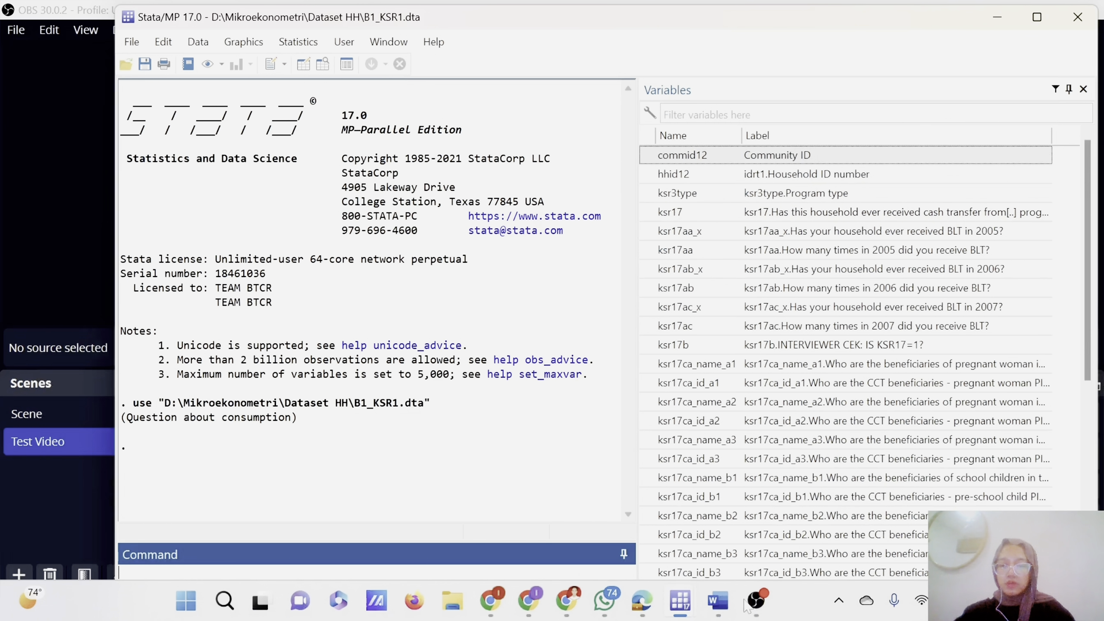
click(717, 602)
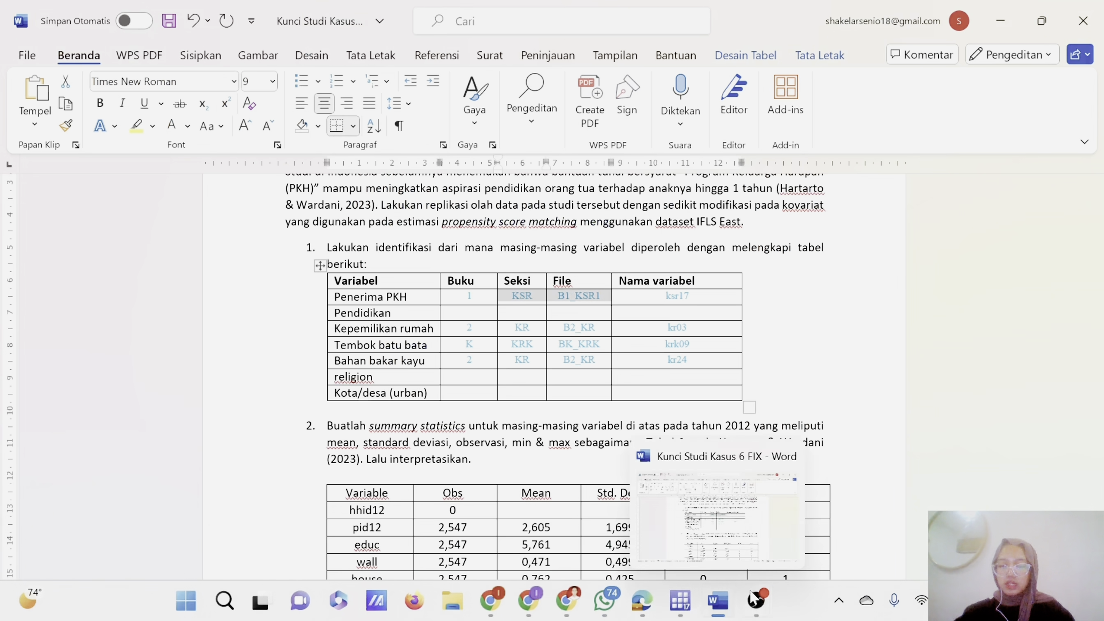
Step: Return to the new Stata session and open B2_KR.dta from the Dataset HH folder
mouse_move(693, 601)
click(773, 516)
click(126, 65)
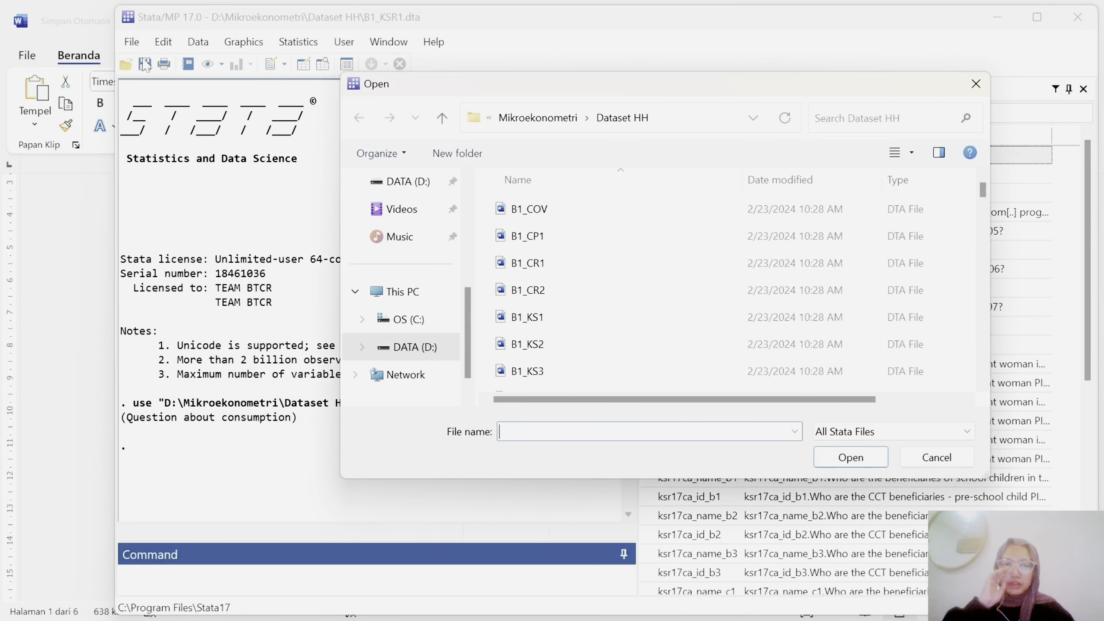
text(b2)
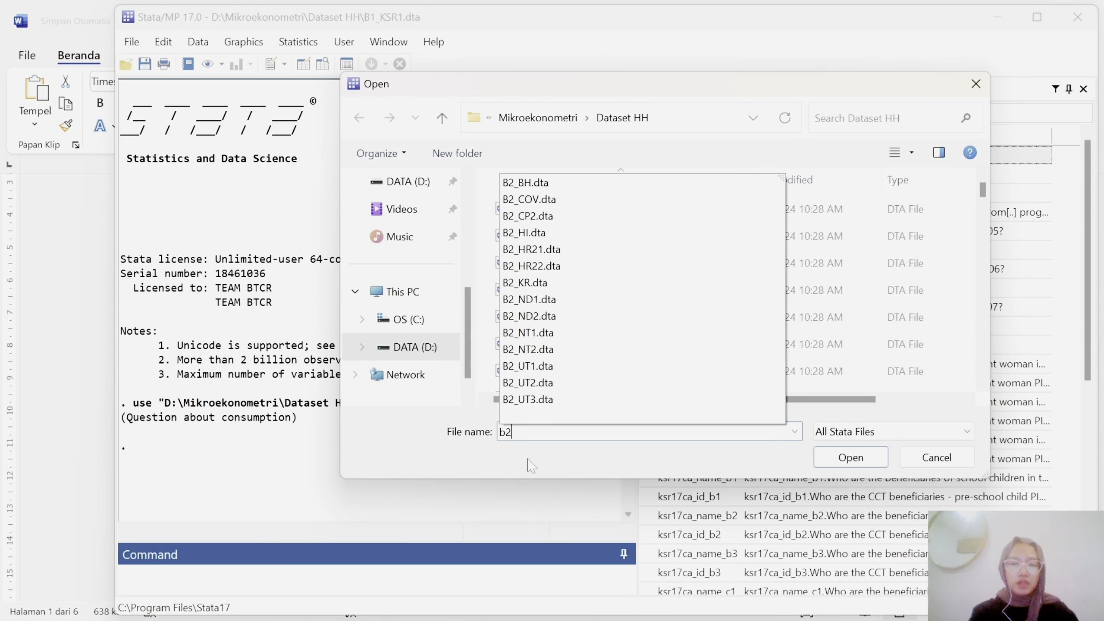
text(_kr)
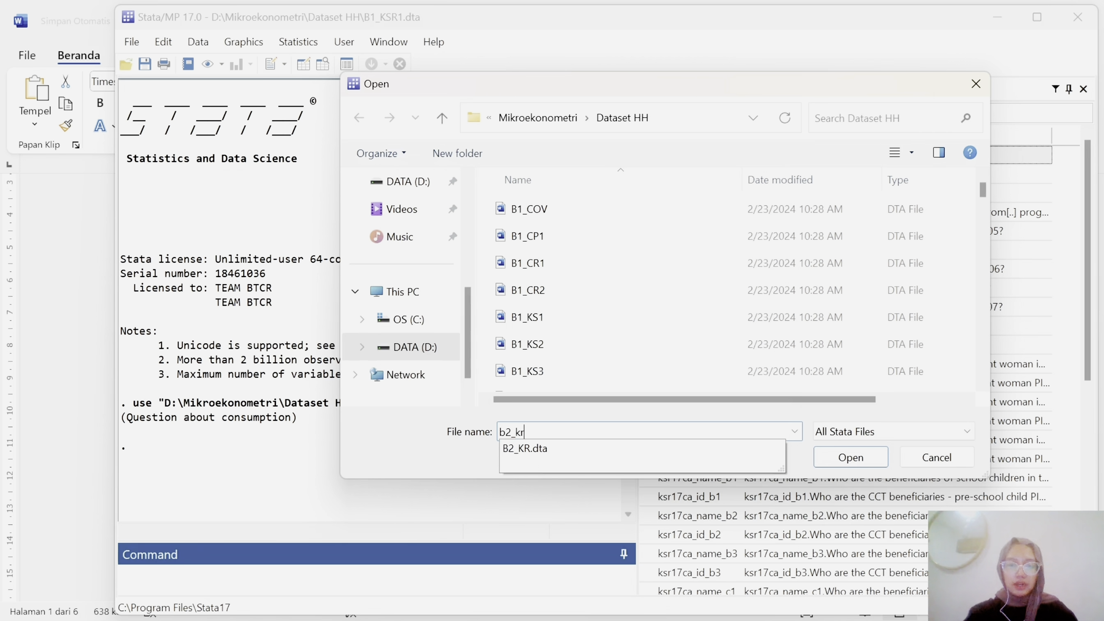
click(536, 449)
click(867, 457)
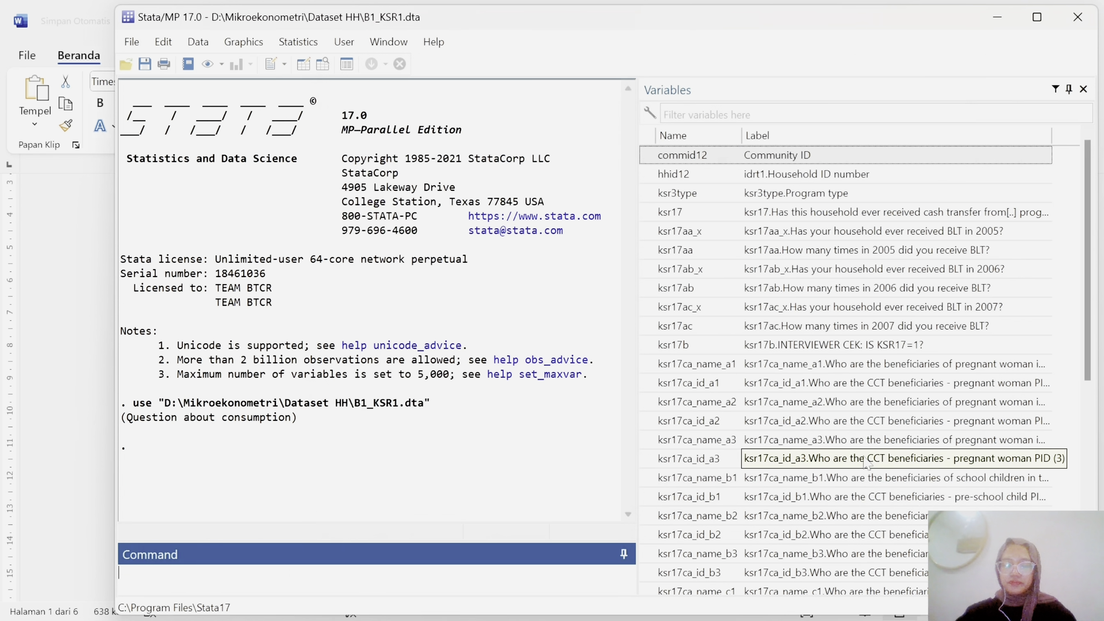
Step: Examine the B2_KR variable list for the house status and cooking stove questions, and check it against the variable table in Word
scroll(762, 300, down, 6)
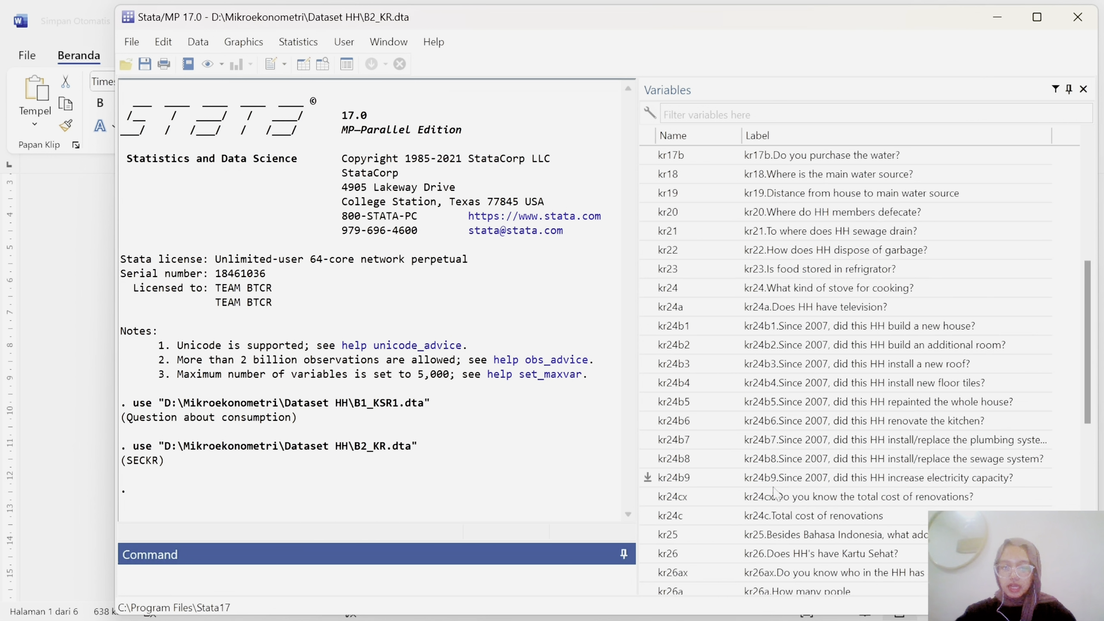
scroll(692, 318, up, 6)
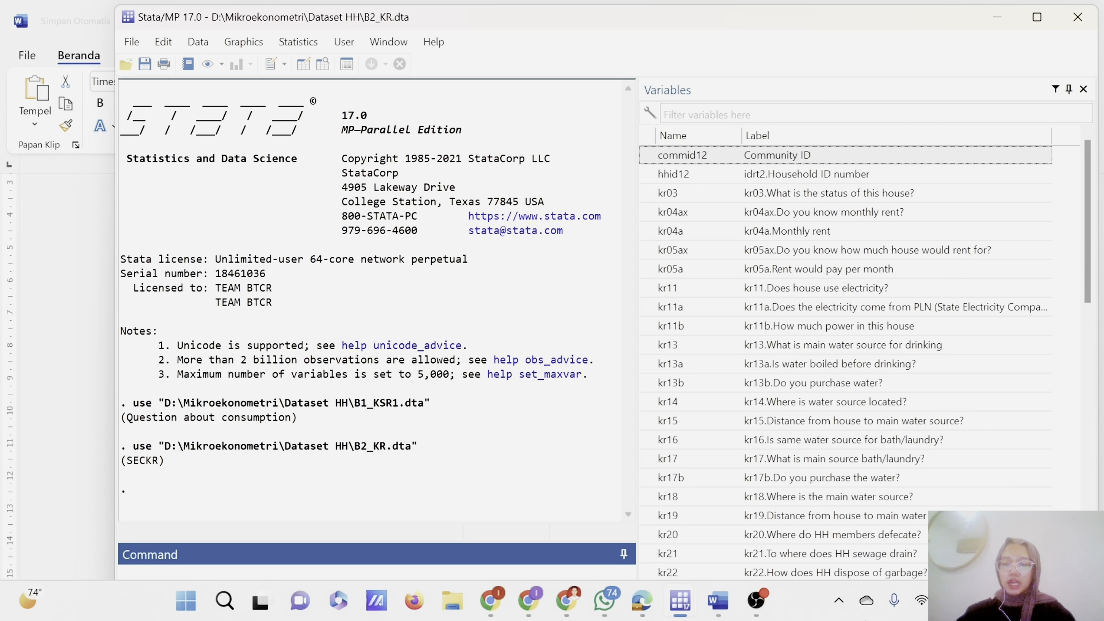
click(718, 600)
scroll(802, 364, down, 1)
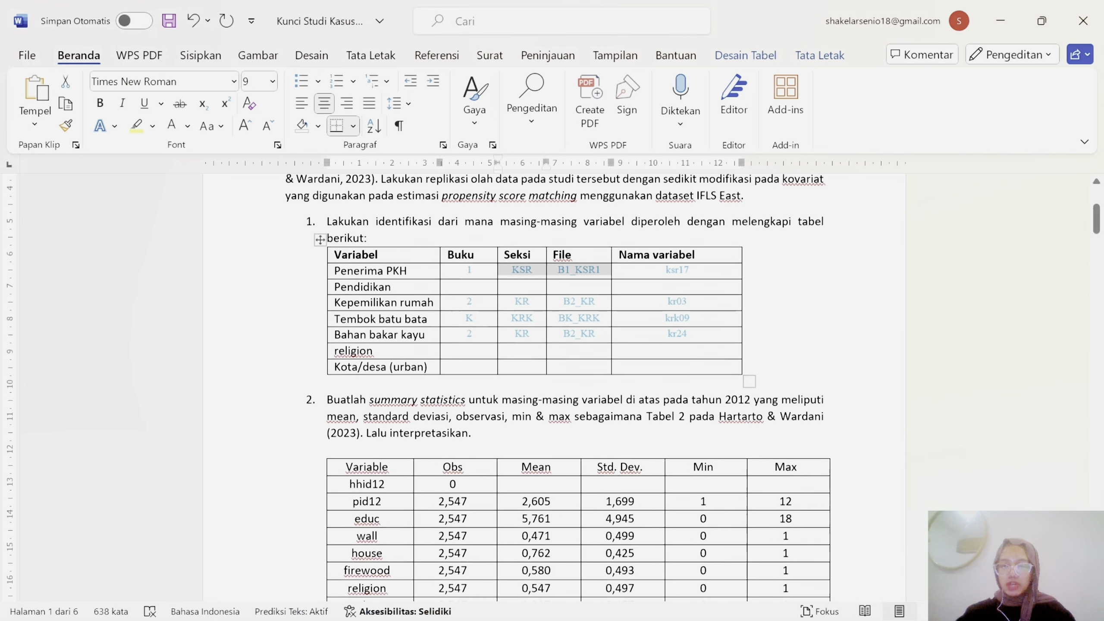
scroll(803, 364, up, 1)
Step: Switch back to the new Stata session and clear everything from memory with the command "clear all"
mouse_move(679, 600)
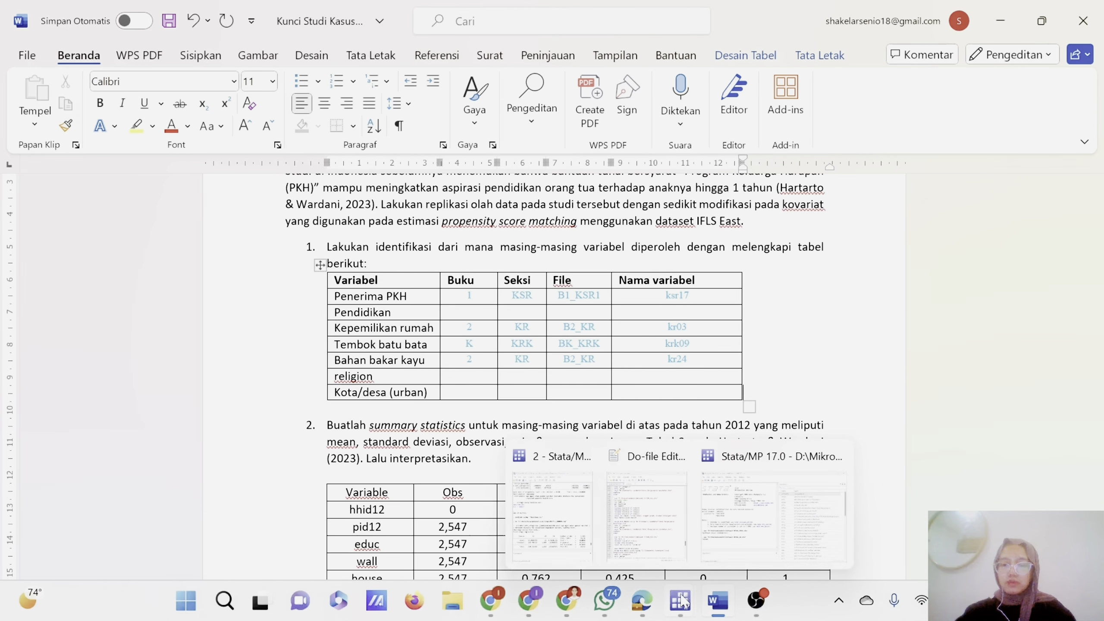
click(767, 504)
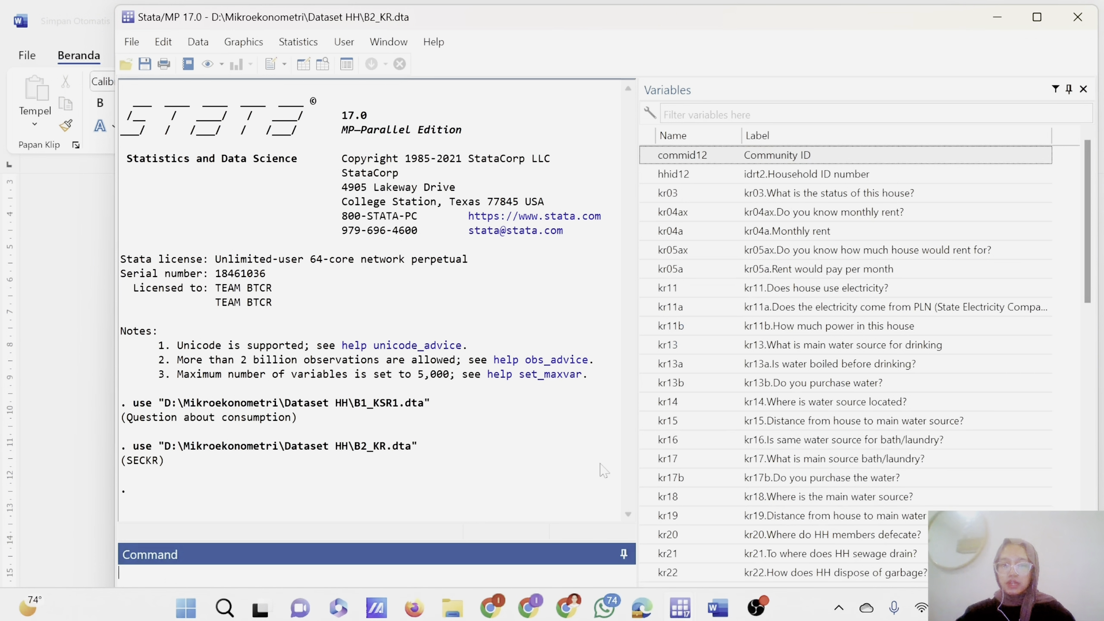
text(cl)
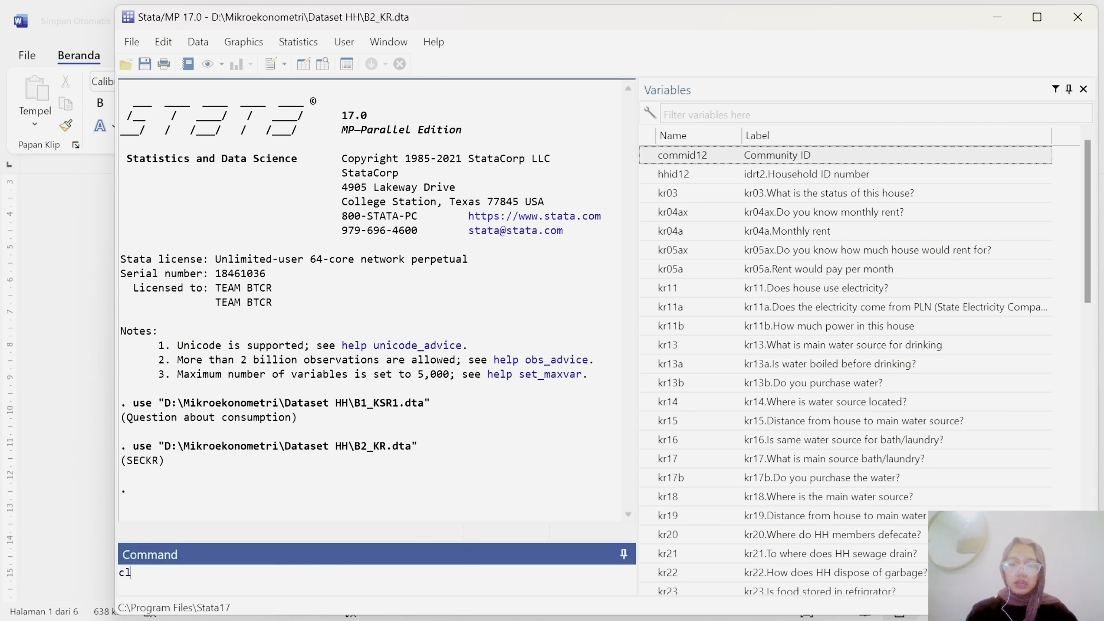
text(ear all)
key(Return)
Step: Open a Do-file Editor and arrange it side by side with the main Stata window
key(ctrl+9)
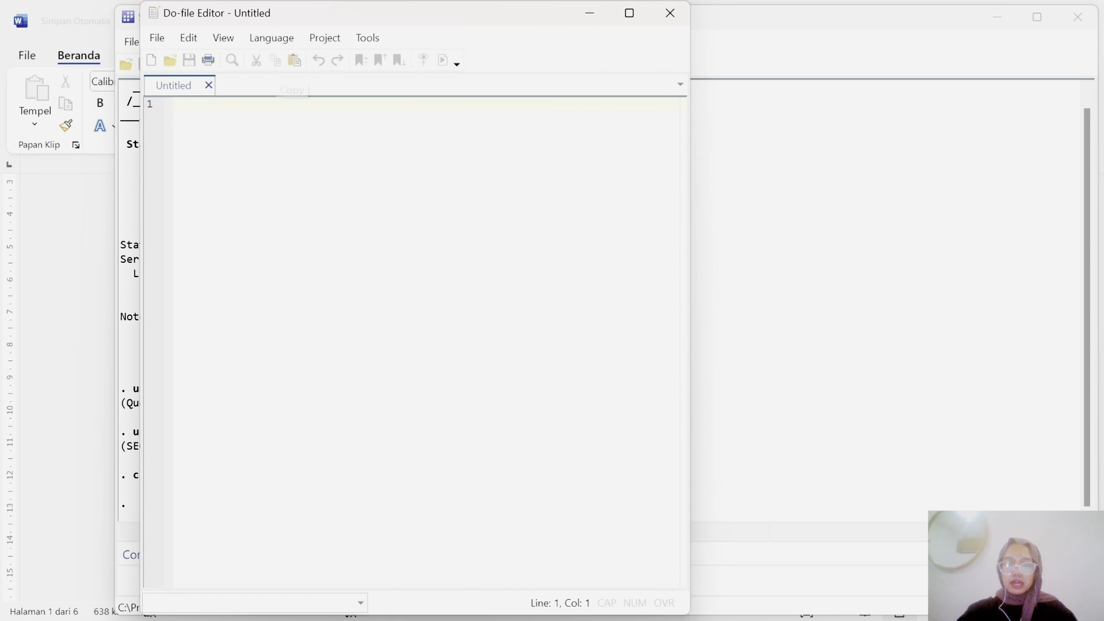
key(super+Right)
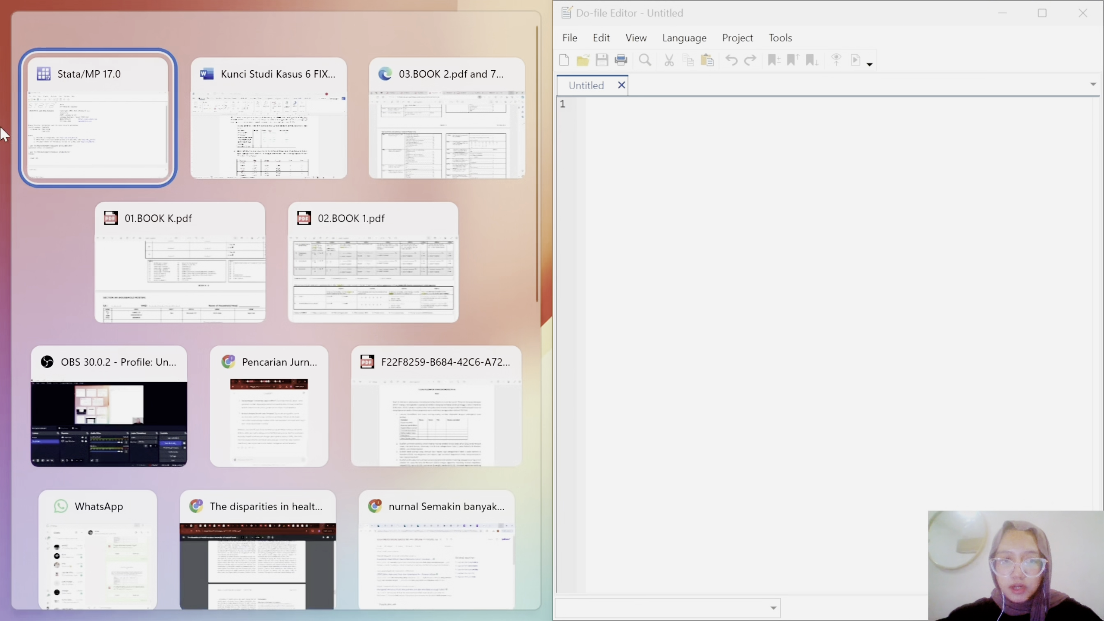
click(135, 127)
Step: Open the do-file Kunci Tugas 6.do from the Downloads folder in the Do-file Editor
click(571, 38)
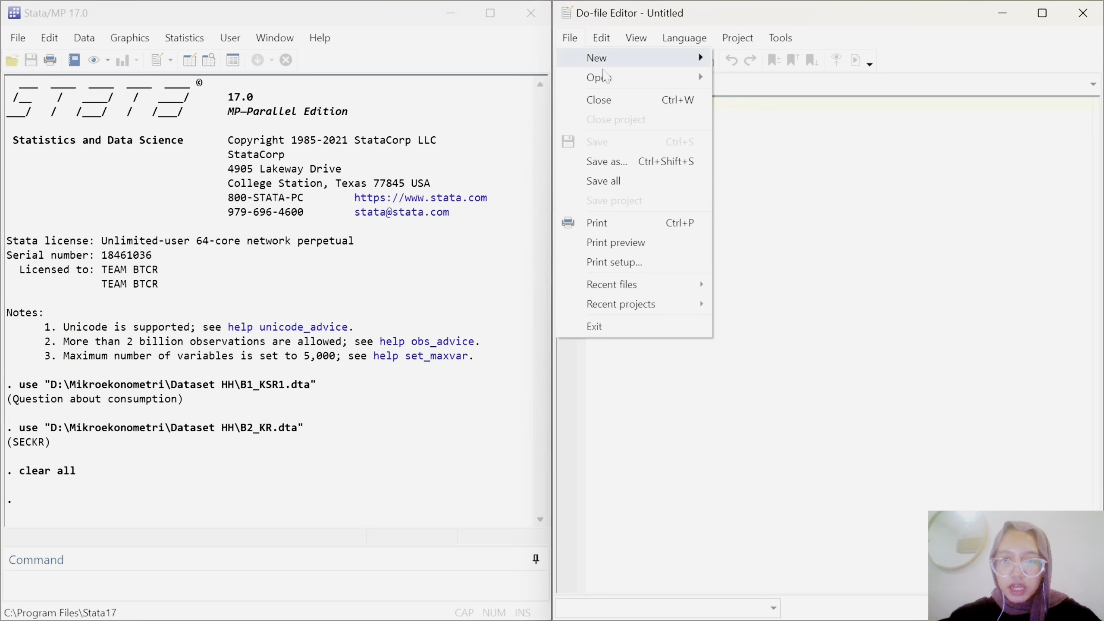
mouse_move(678, 78)
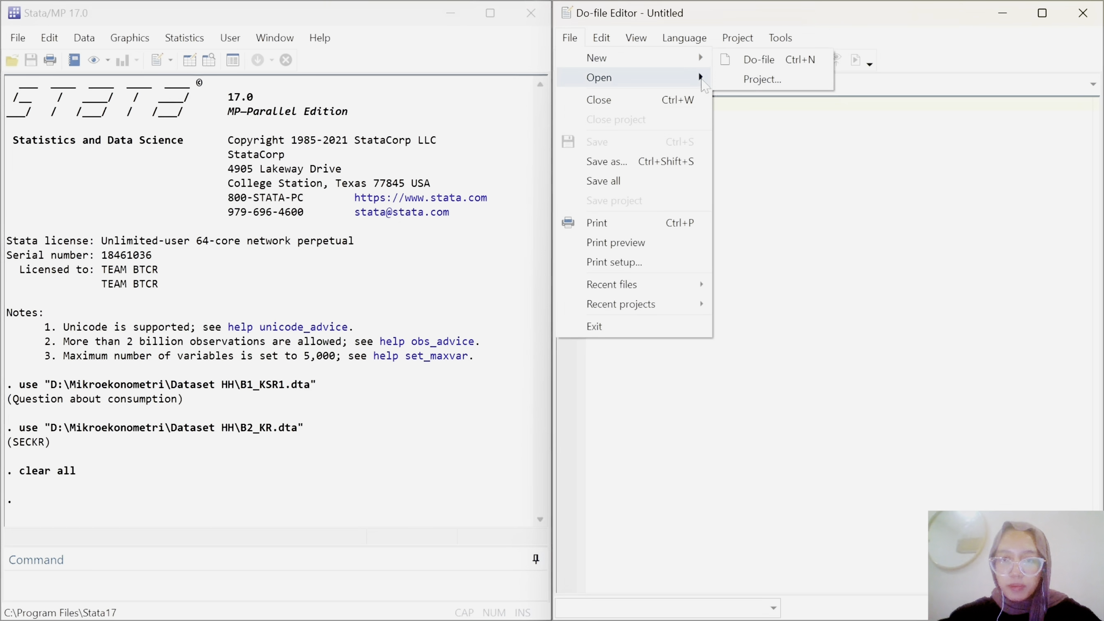
click(731, 81)
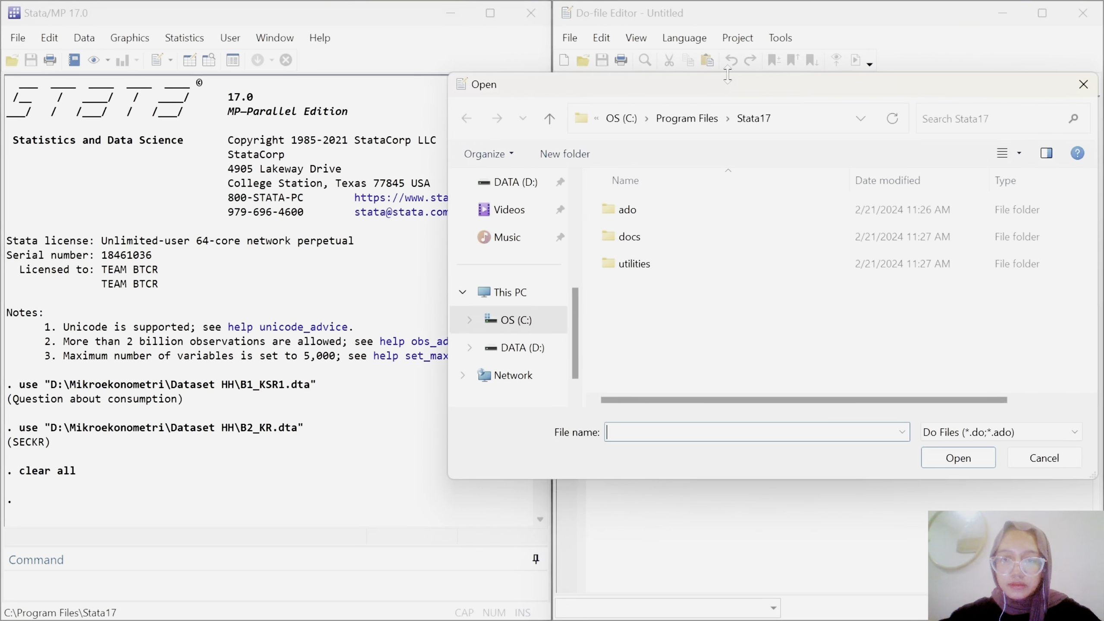
click(520, 298)
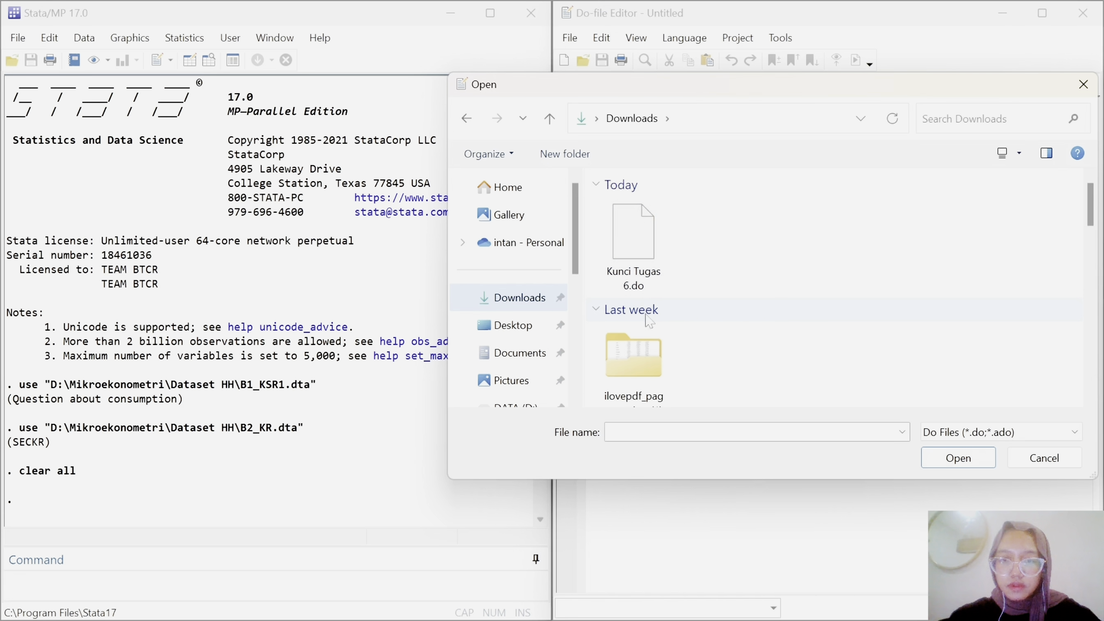
double_click(625, 255)
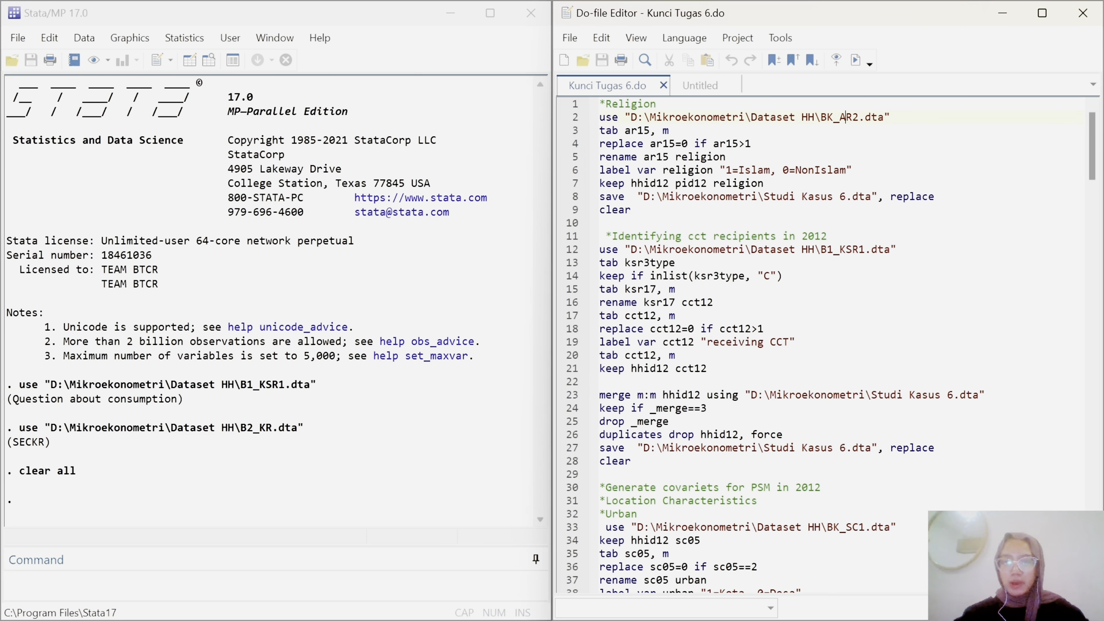
Step: Run only line 2 of the do-file to load BK_AR2.dta from the Dataset HH folder
click(569, 120)
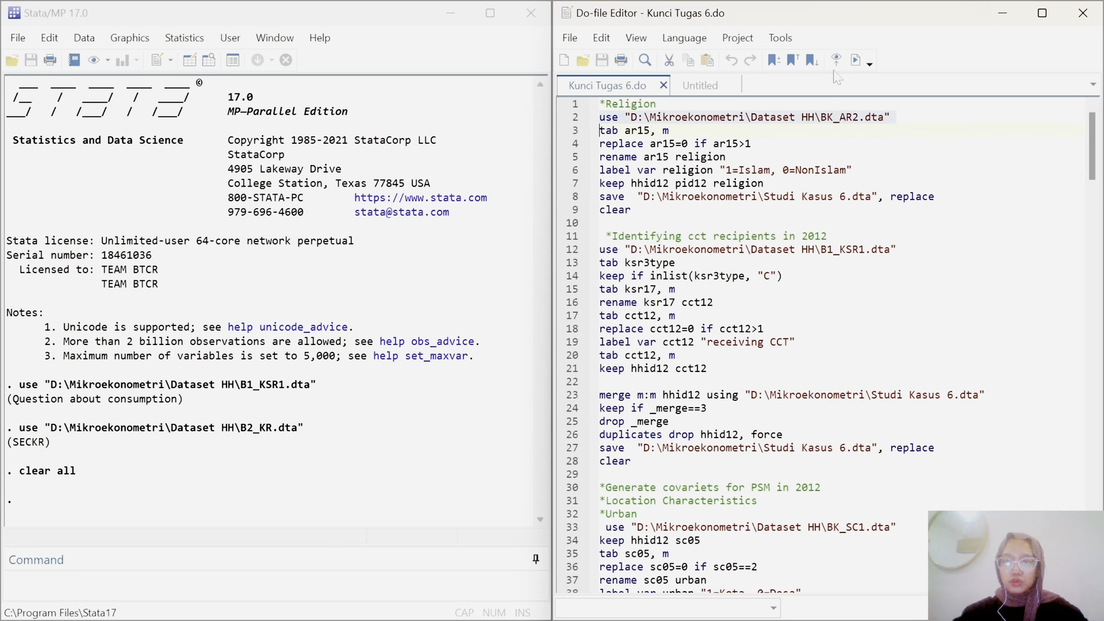
click(856, 63)
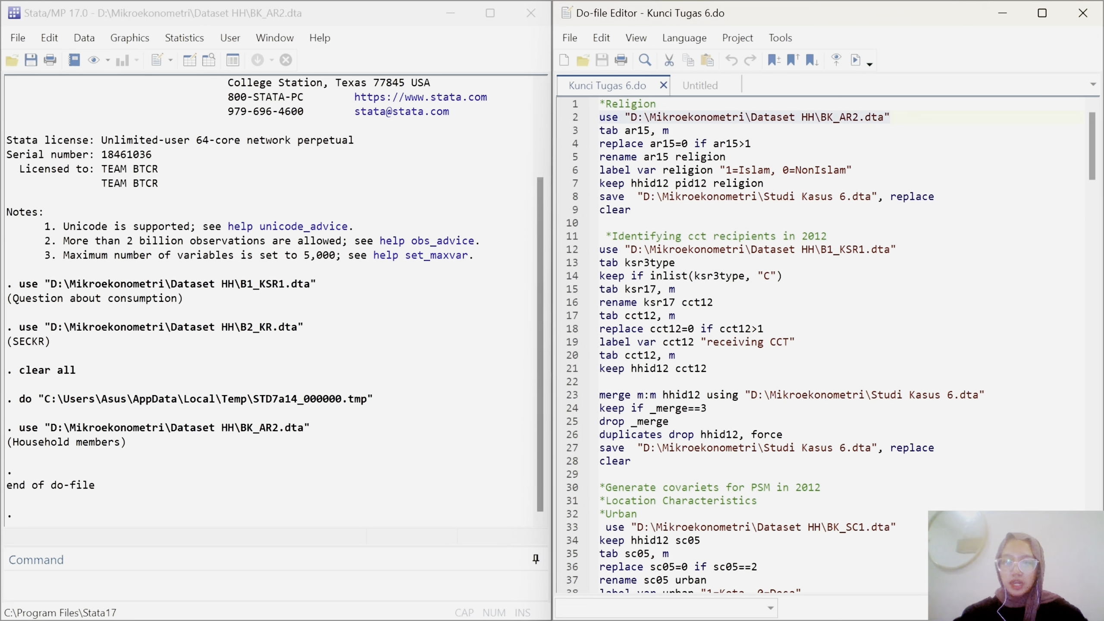
Step: Run only line 3 of the do-file to tabulate ar15 including missing values, undoing the stray bookmark inserted there
click(579, 132)
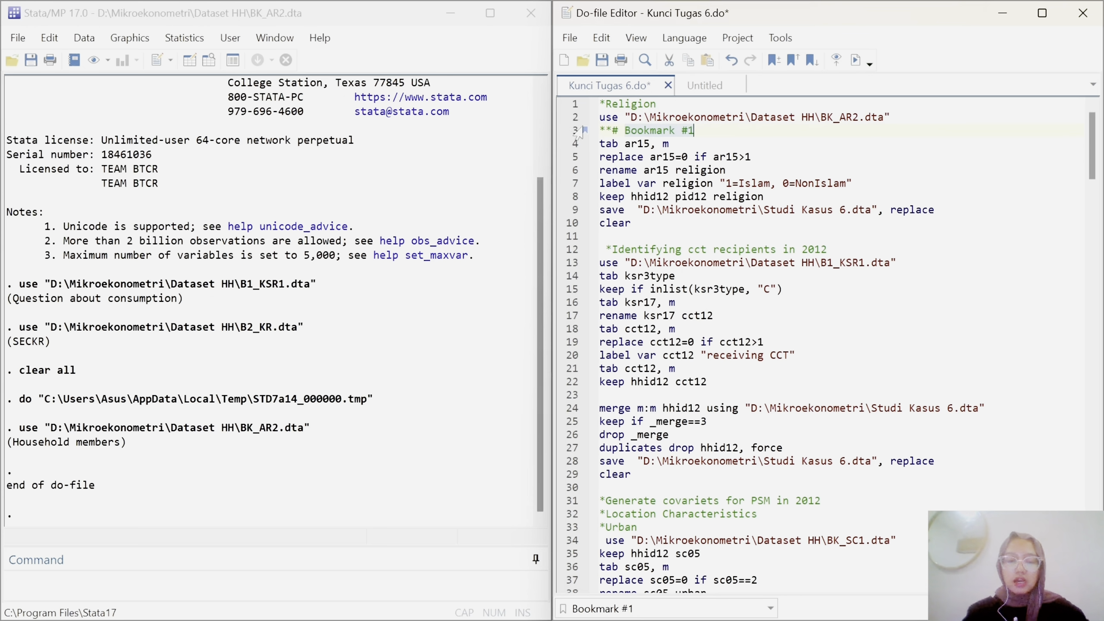
key(ctrl+z)
click(573, 134)
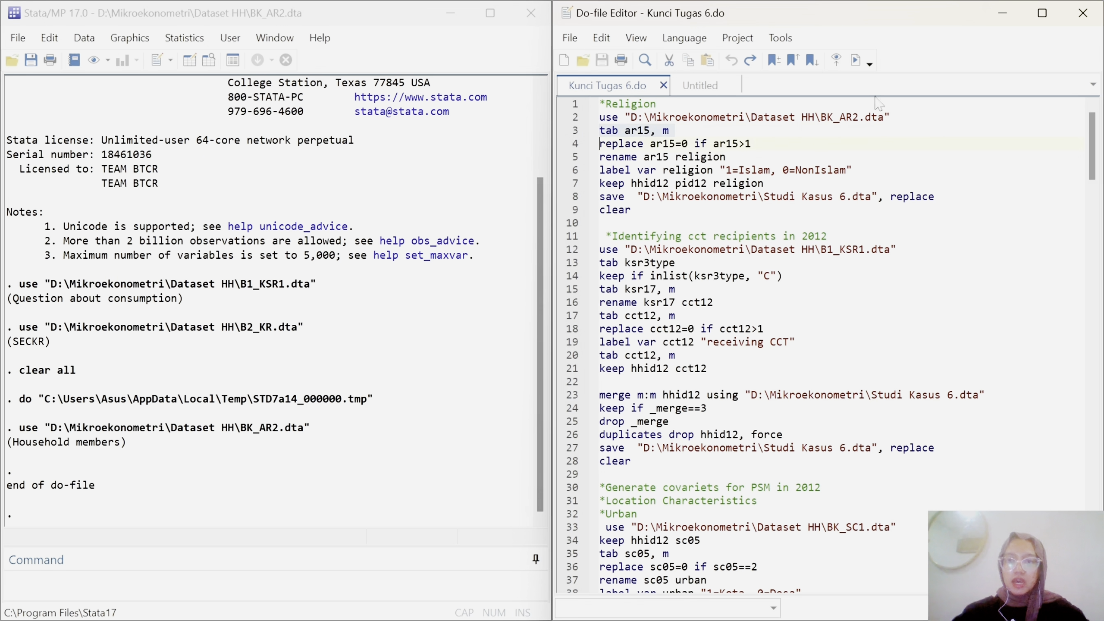
click(856, 61)
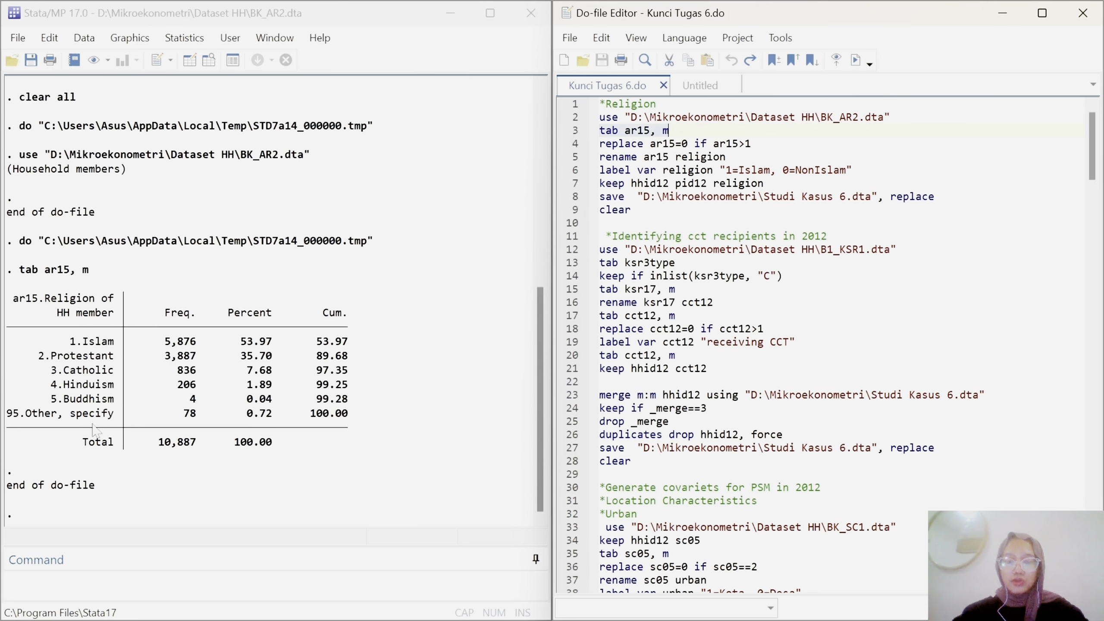
Step: Run do-file lines 4 and 5 one at a time to replace ar15 values above 1 with 0 and rename ar15 to religion
click(573, 147)
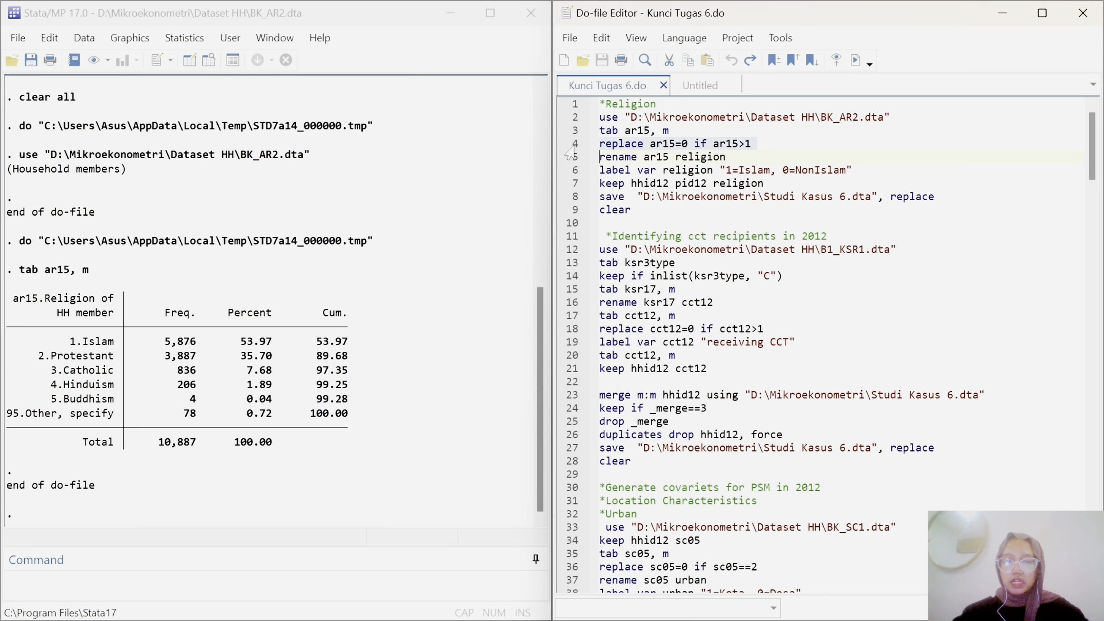
click(855, 60)
click(573, 165)
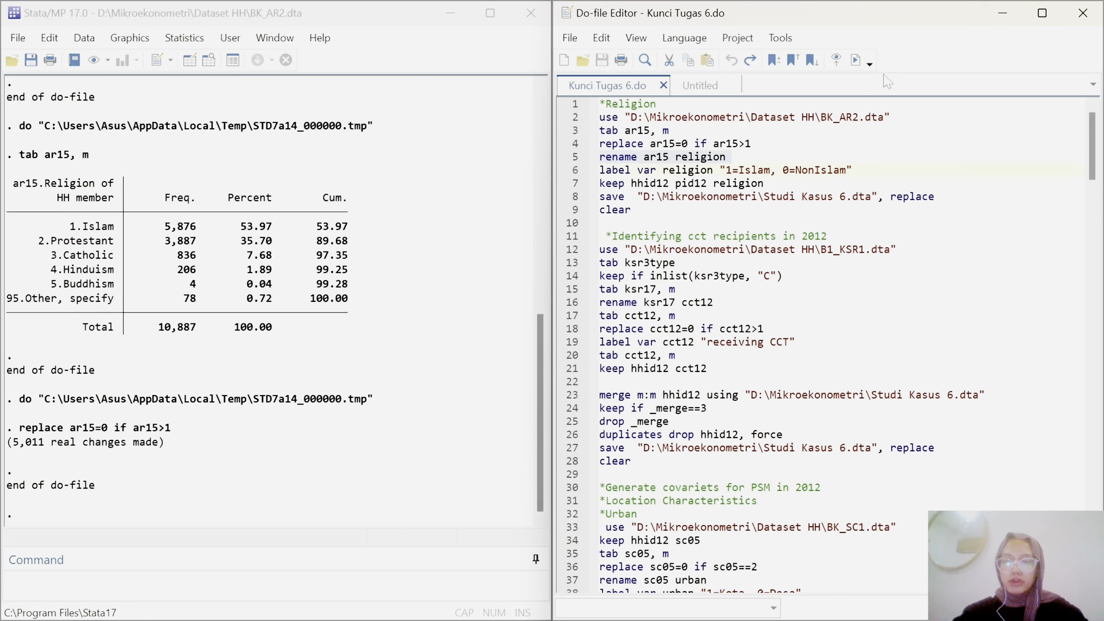
click(856, 61)
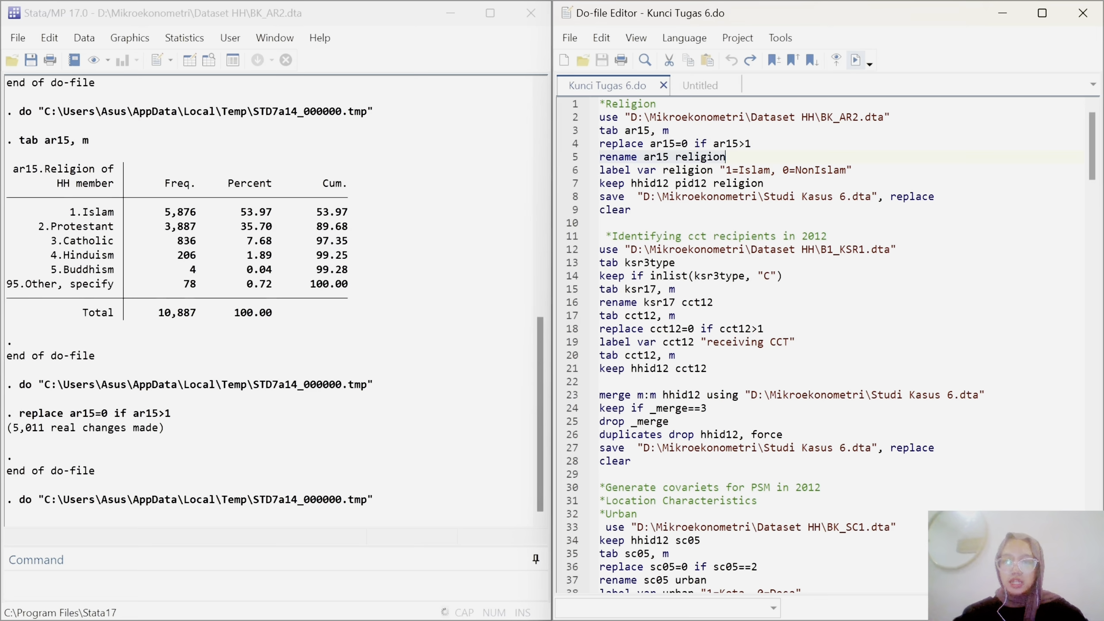
Step: Run line 6 to label religion "1=Islam, 0=NonIslam", and check the label in the dataset's variable list
click(574, 170)
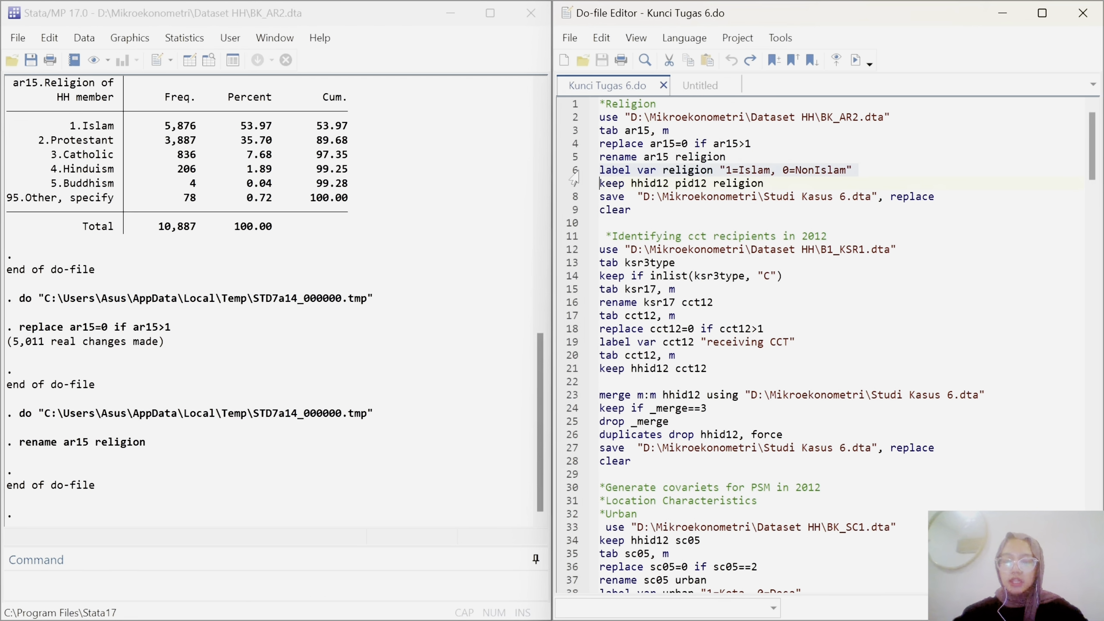
click(855, 60)
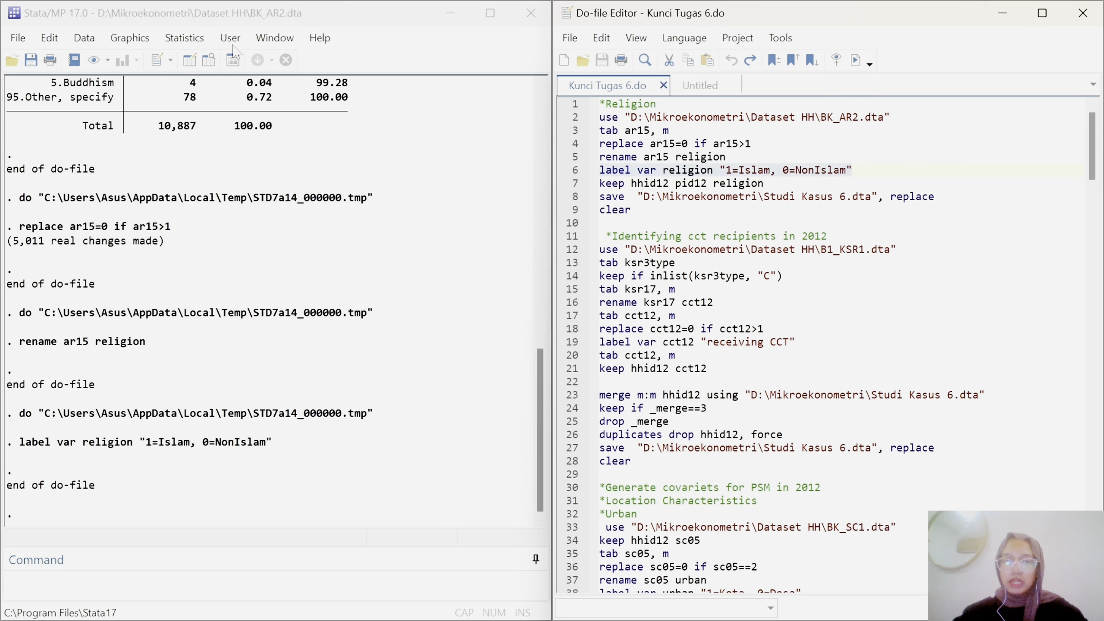
click(274, 38)
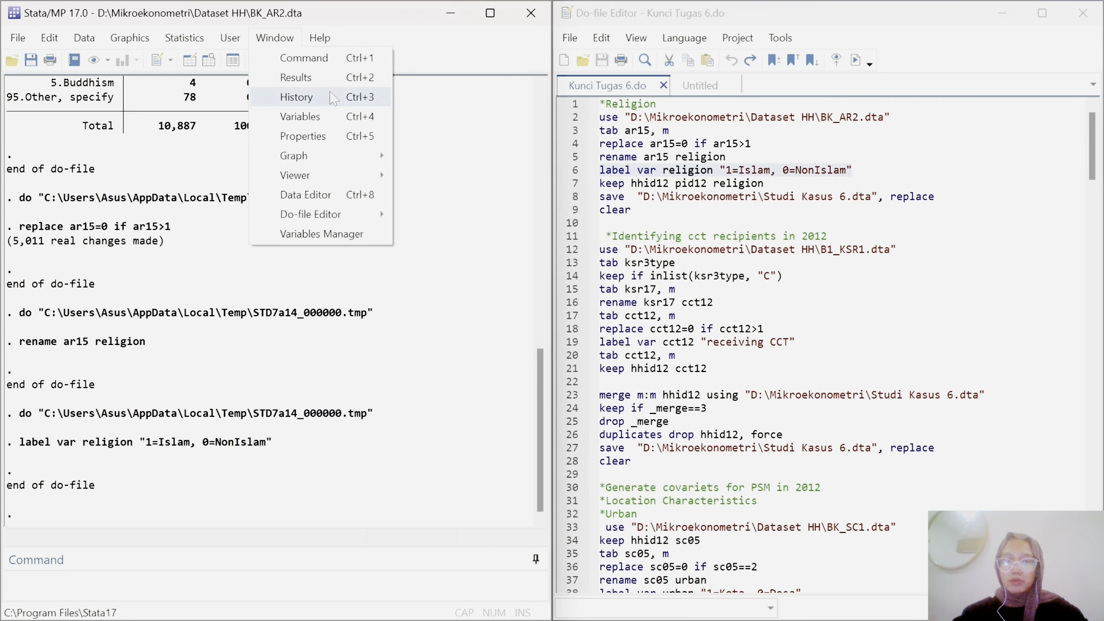
click(332, 118)
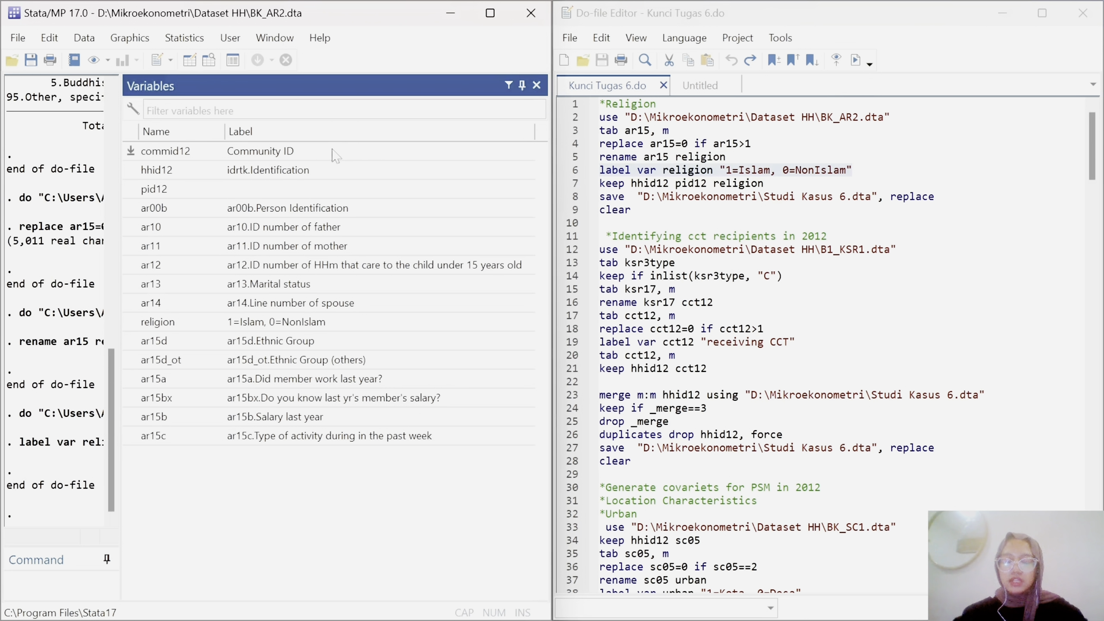
click(536, 86)
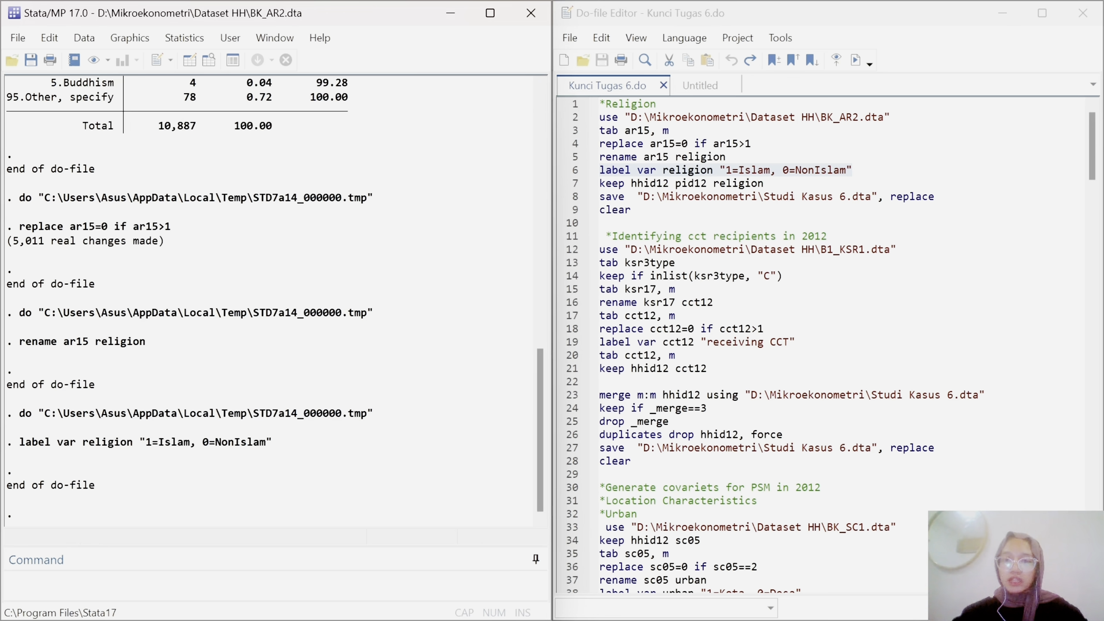
Step: Run line 7 of the do-file to keep only the variables hhid12, pid12 and religion
click(573, 190)
click(856, 60)
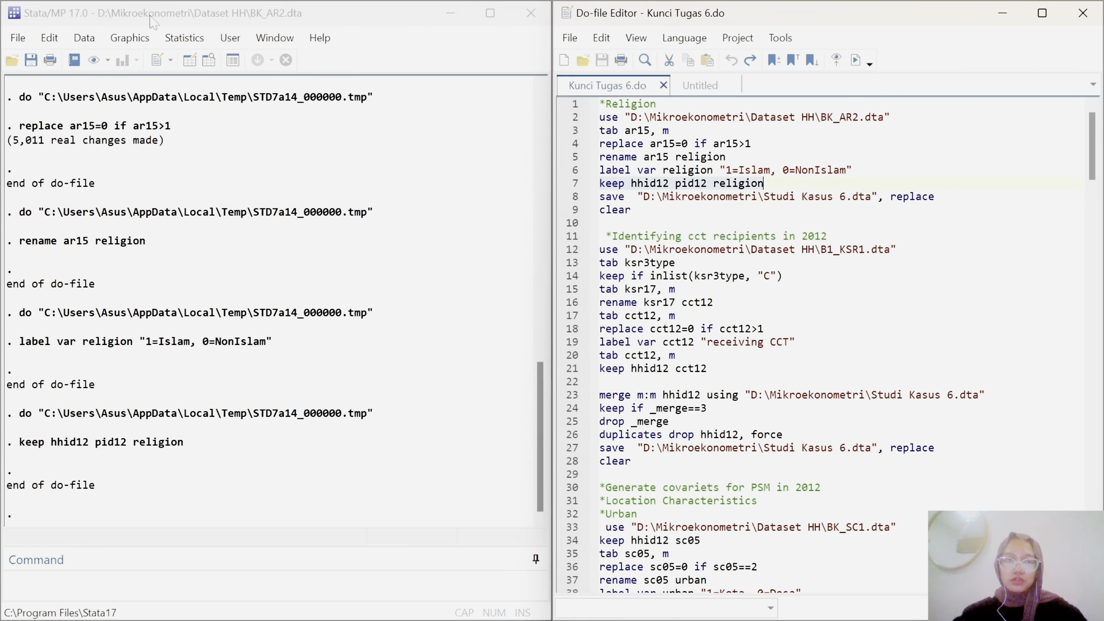
Step: Save the dataset as Studi Kasus 6.dta in the Mikroekonometri folder on drive D, replacing the existing file
click(17, 38)
mouse_move(49, 38)
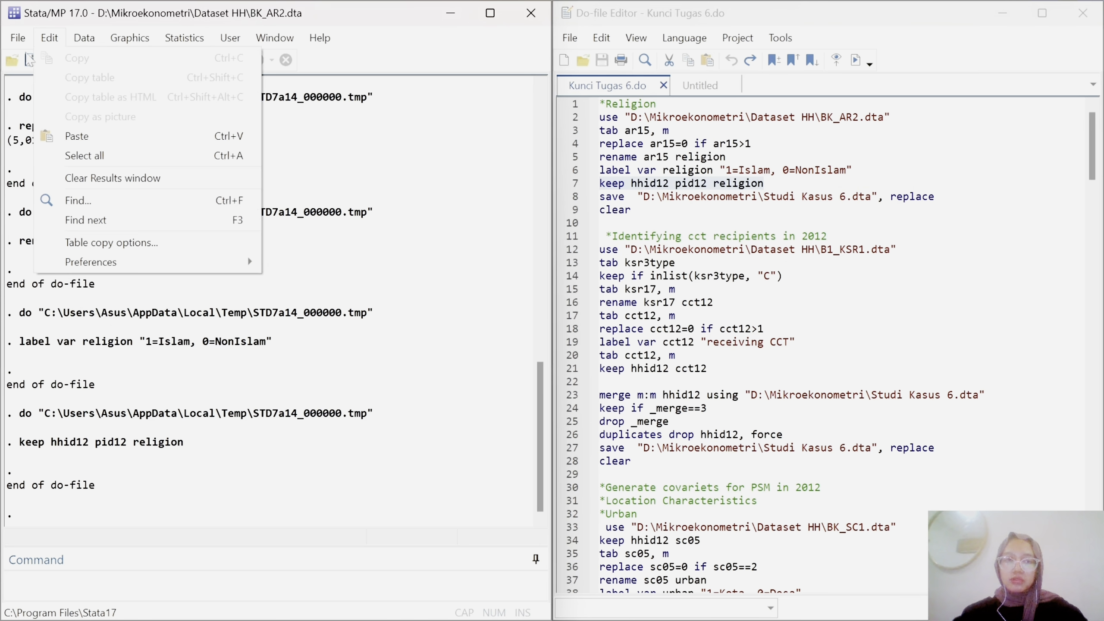
click(45, 121)
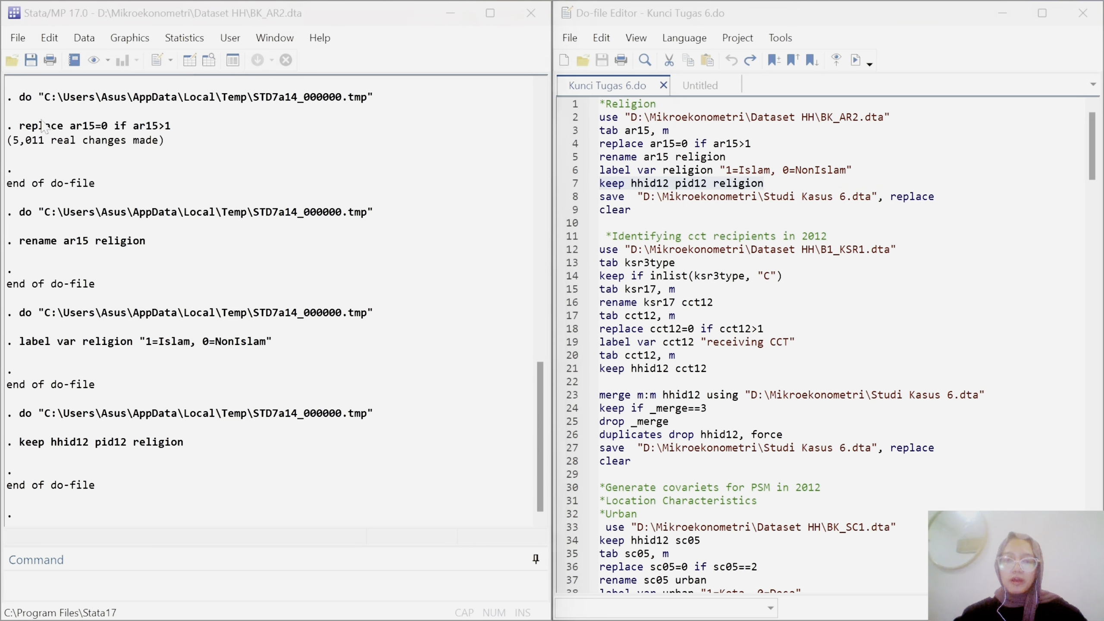
scroll(104, 262, down, 2)
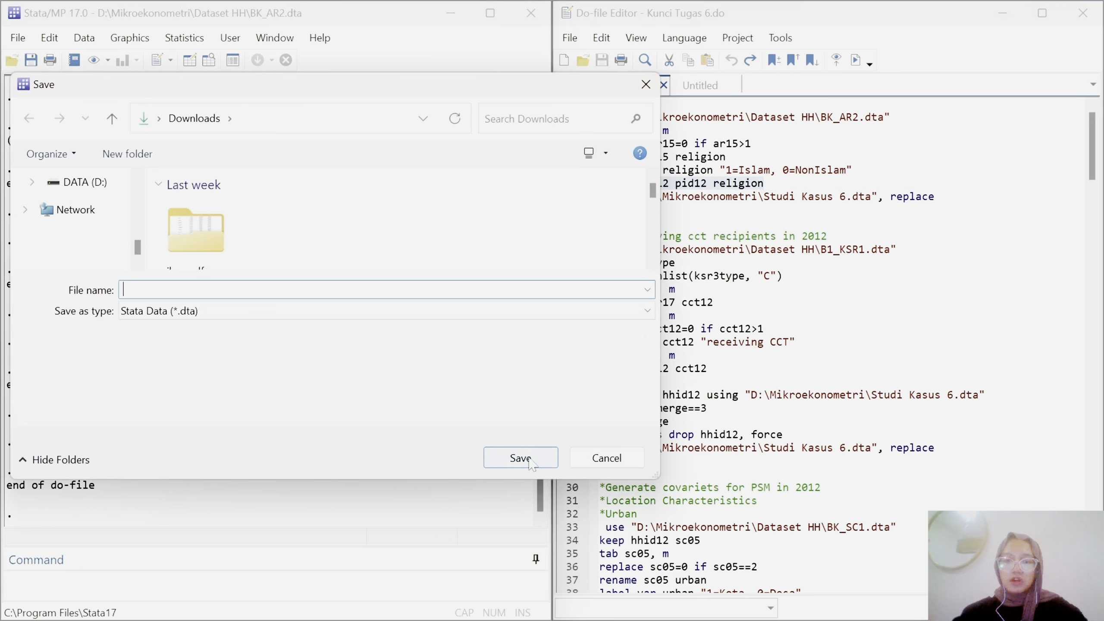
click(85, 182)
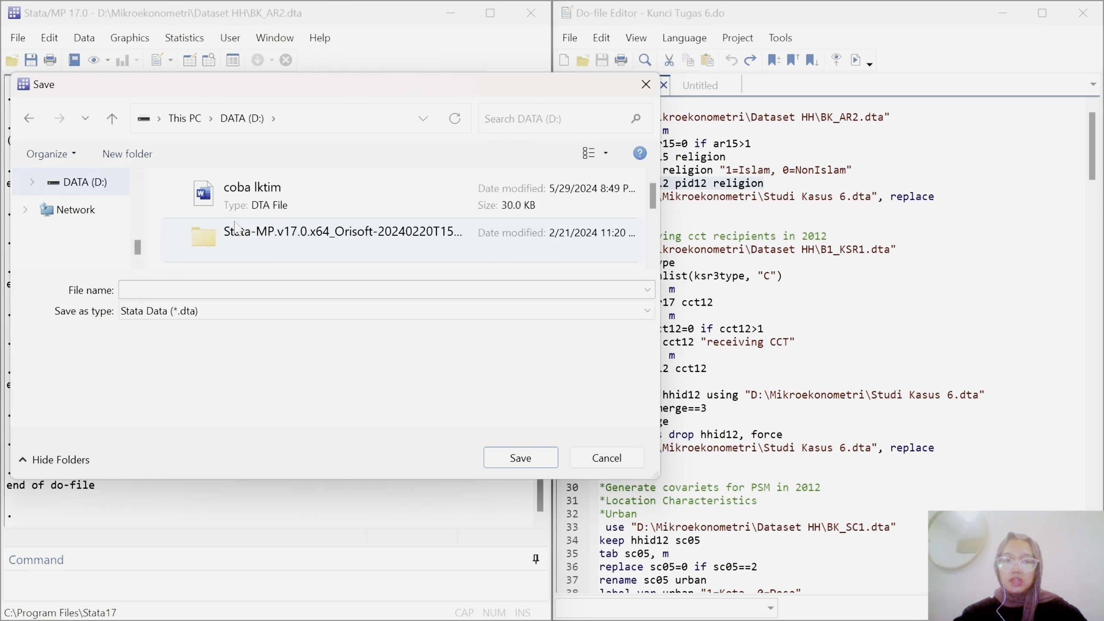
scroll(281, 248, down, 4)
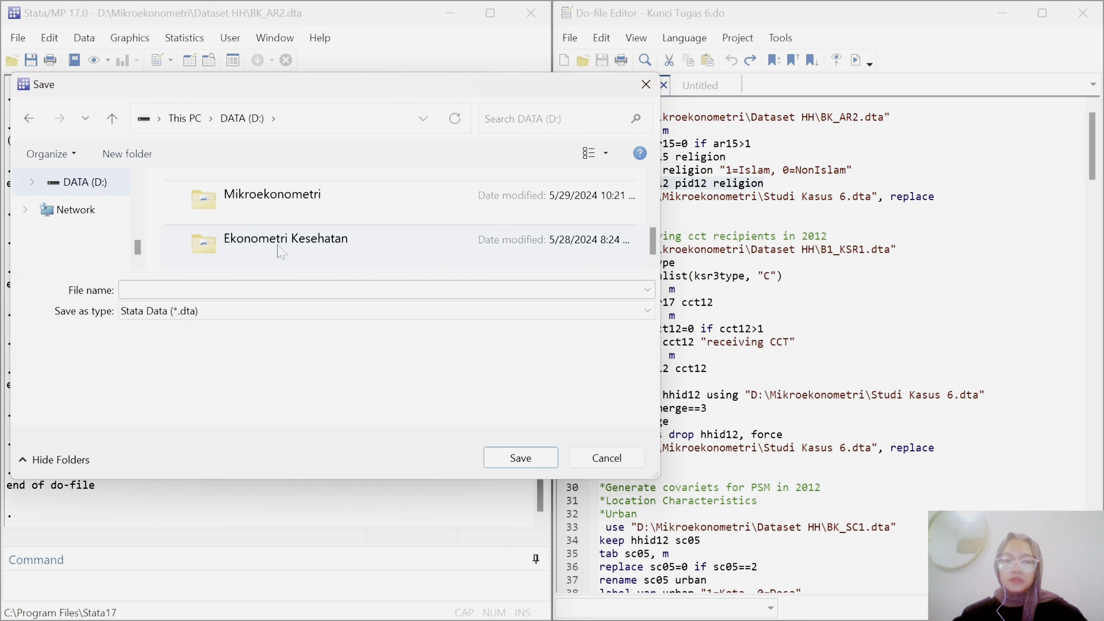
double_click(257, 212)
click(270, 291)
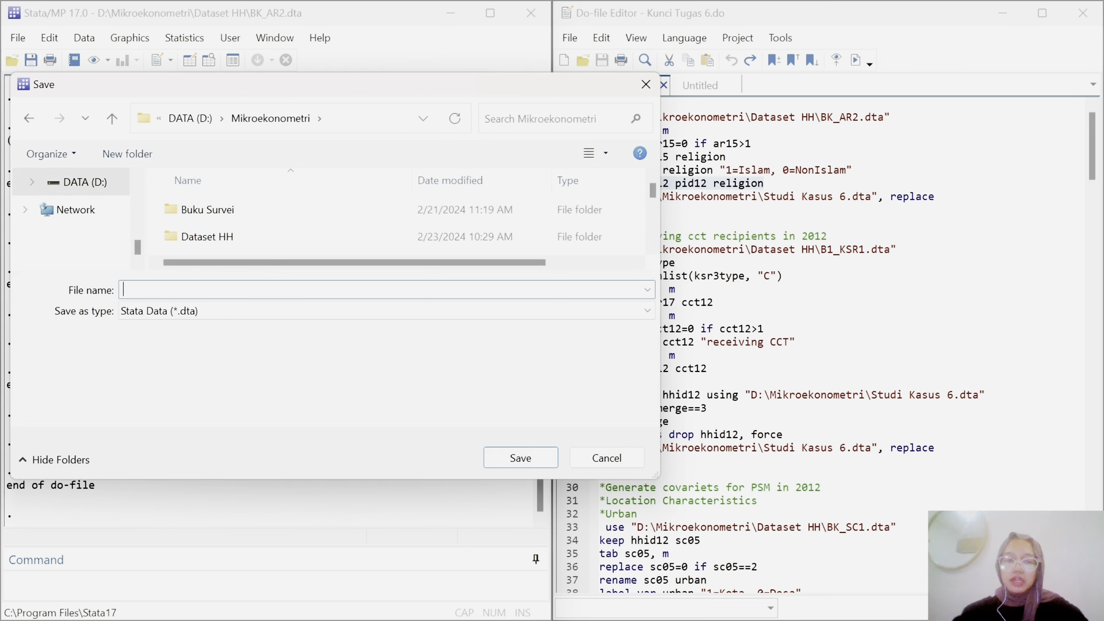
text(S)
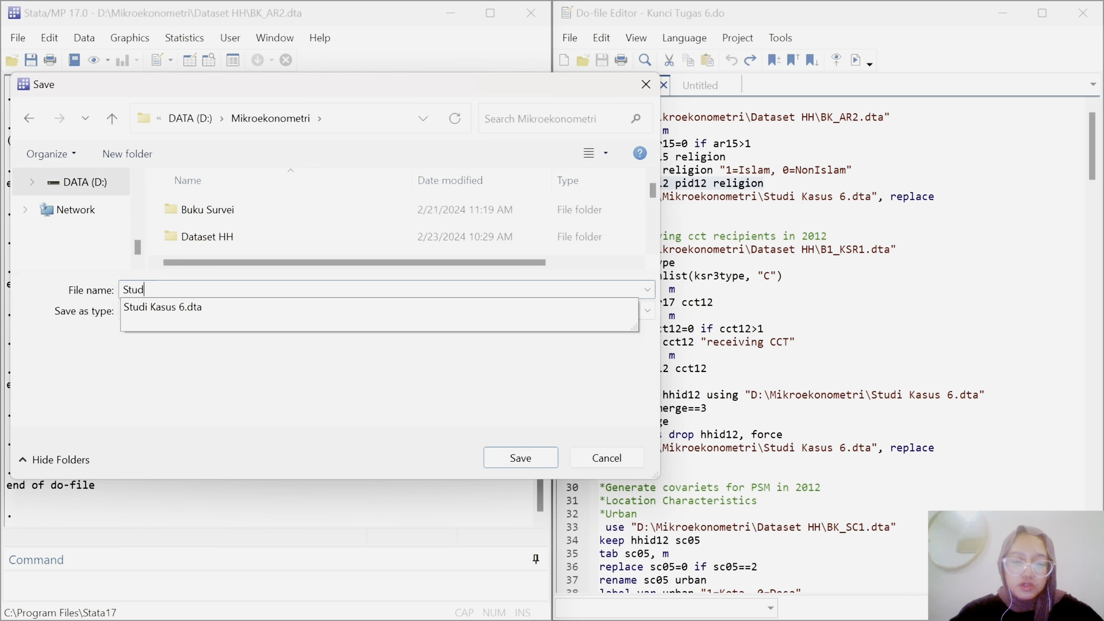
text(tudi K)
click(163, 307)
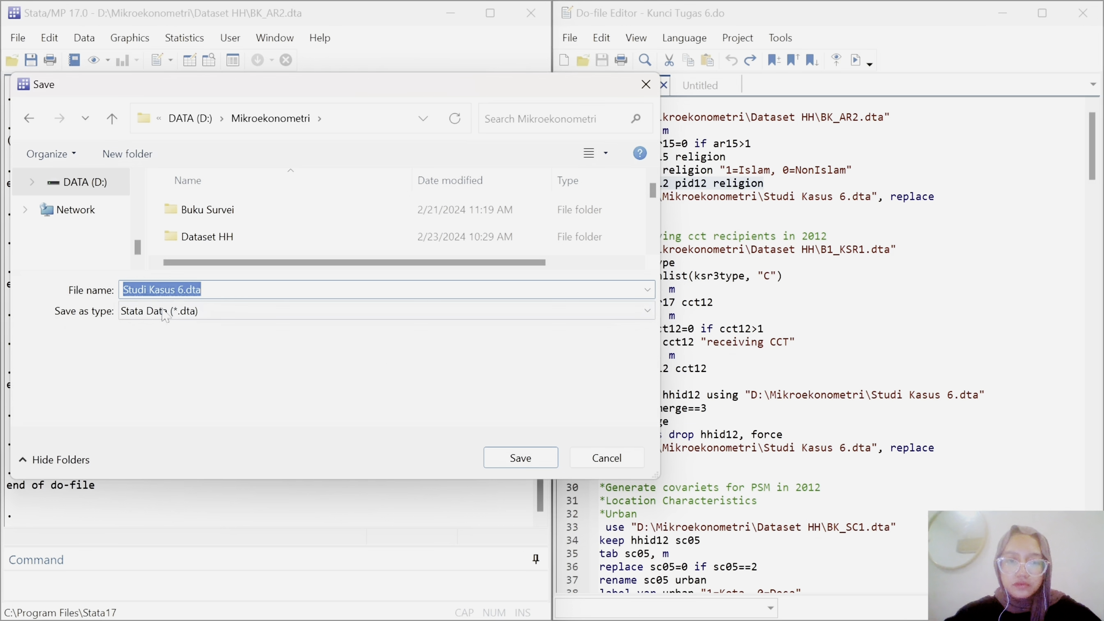
click(533, 458)
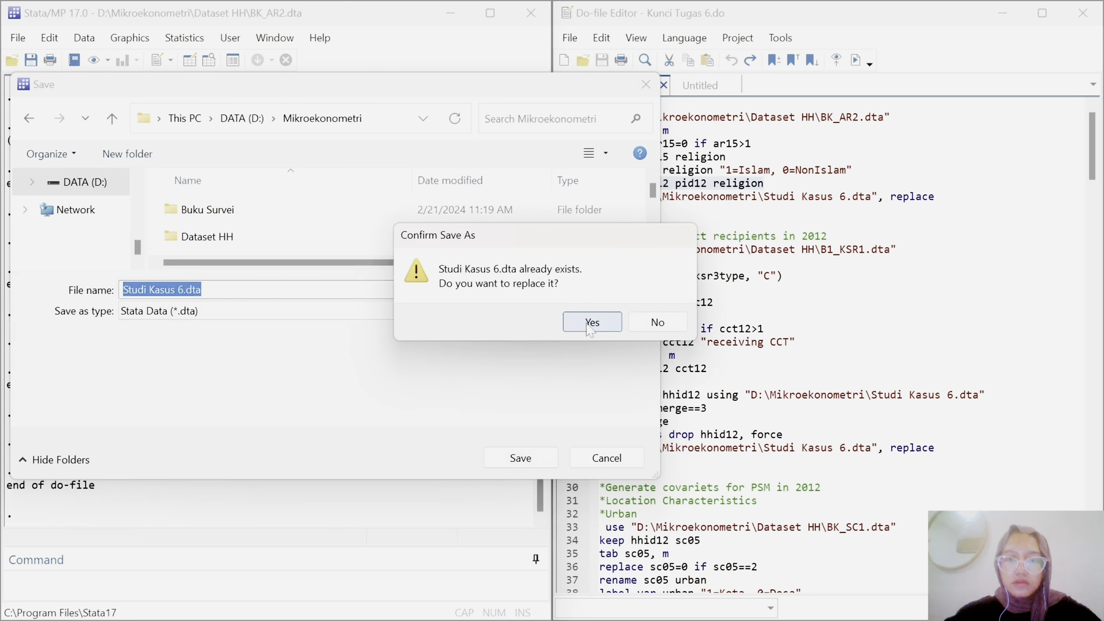
click(592, 322)
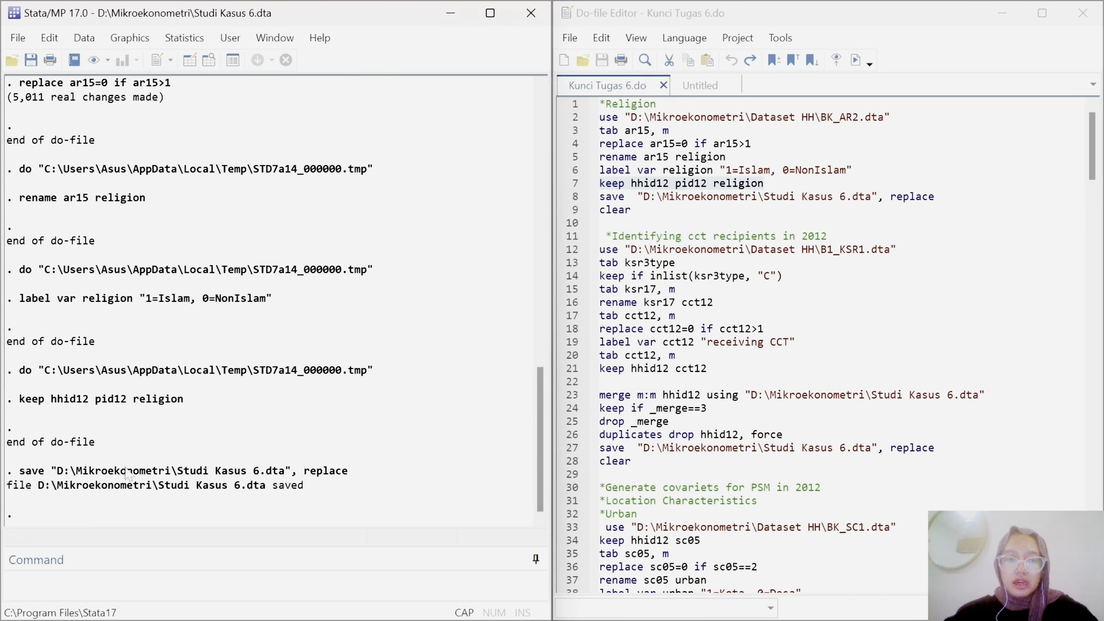
Step: Run do-file lines 8 and 9 one at a time to save Studi Kasus 6.dta with replace and clear the data from memory
click(574, 200)
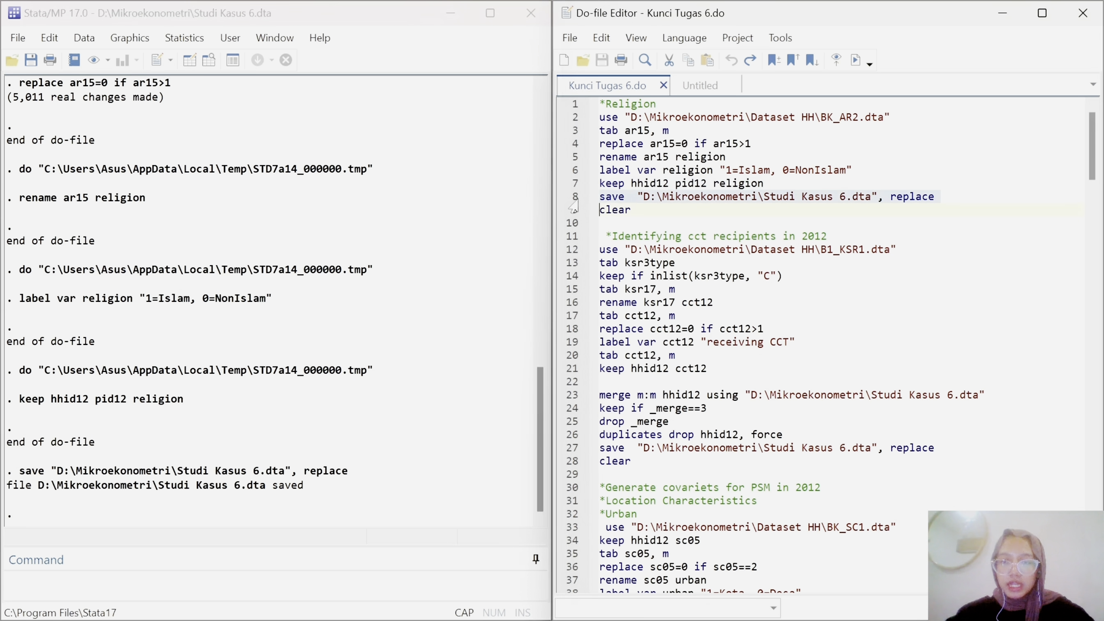
click(855, 59)
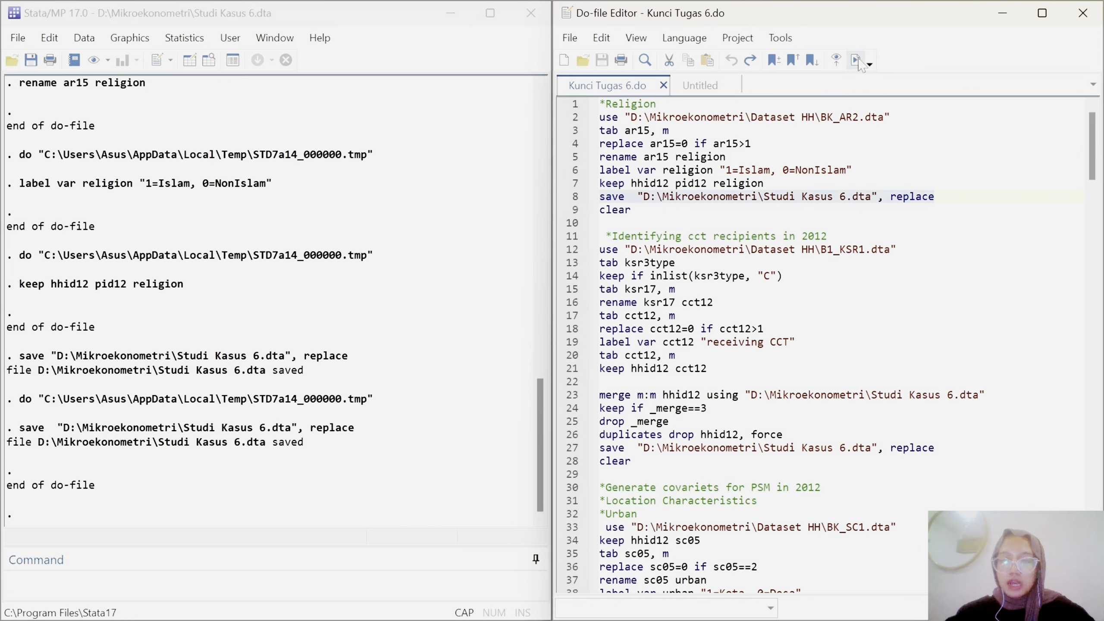
click(573, 211)
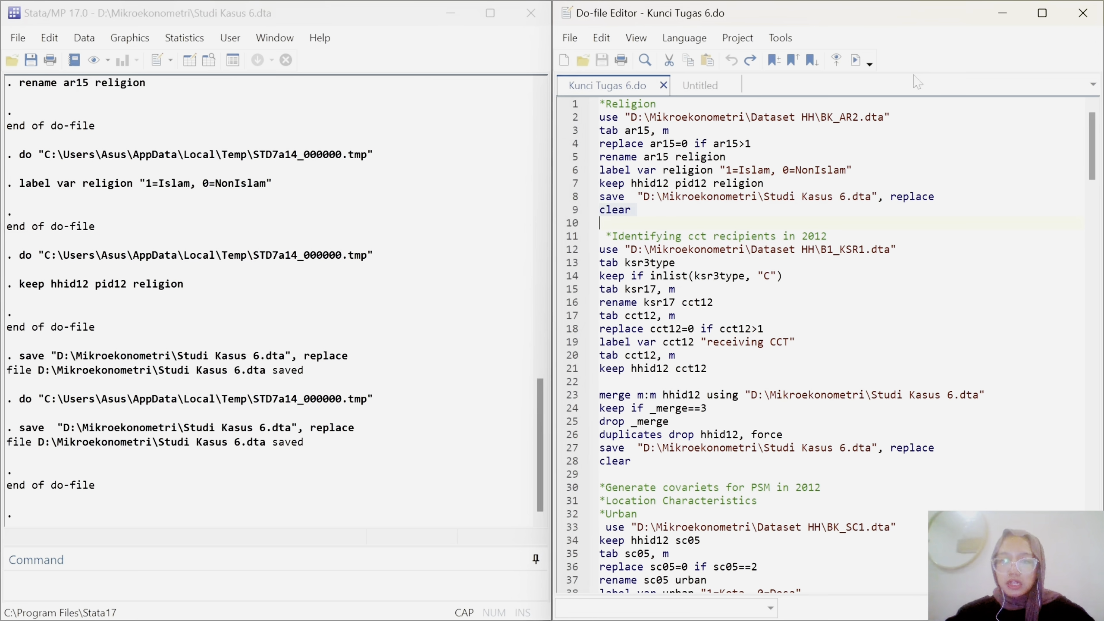
click(855, 61)
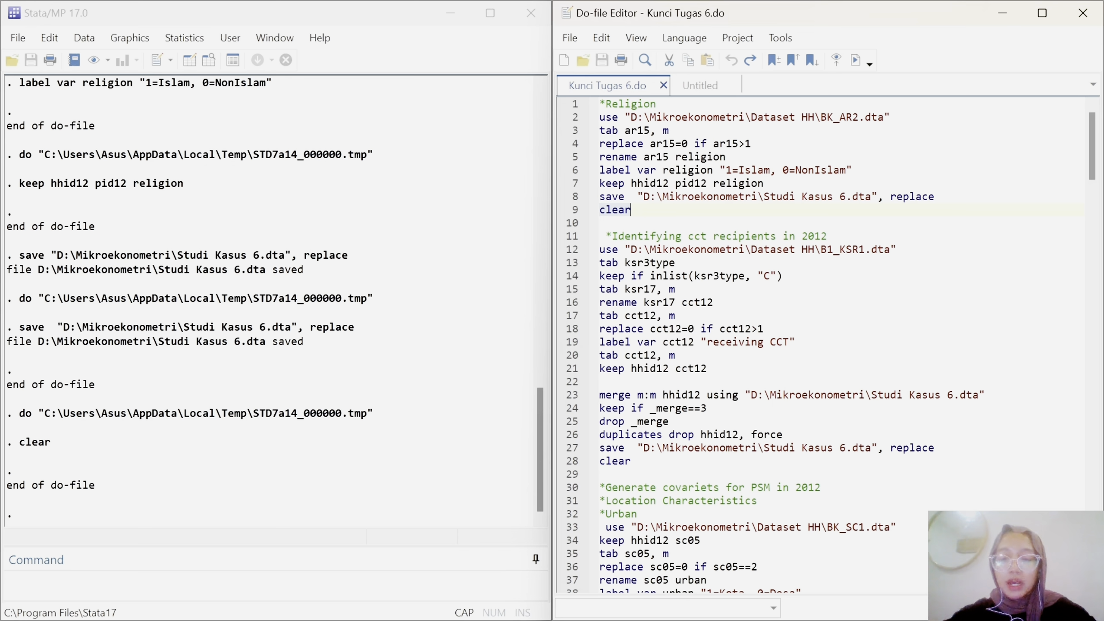
Step: Switch to the Word document Kunci Studi Kasus 6 FIX to check the variable identification table, and return to Stata
scroll(831, 346, down, 1)
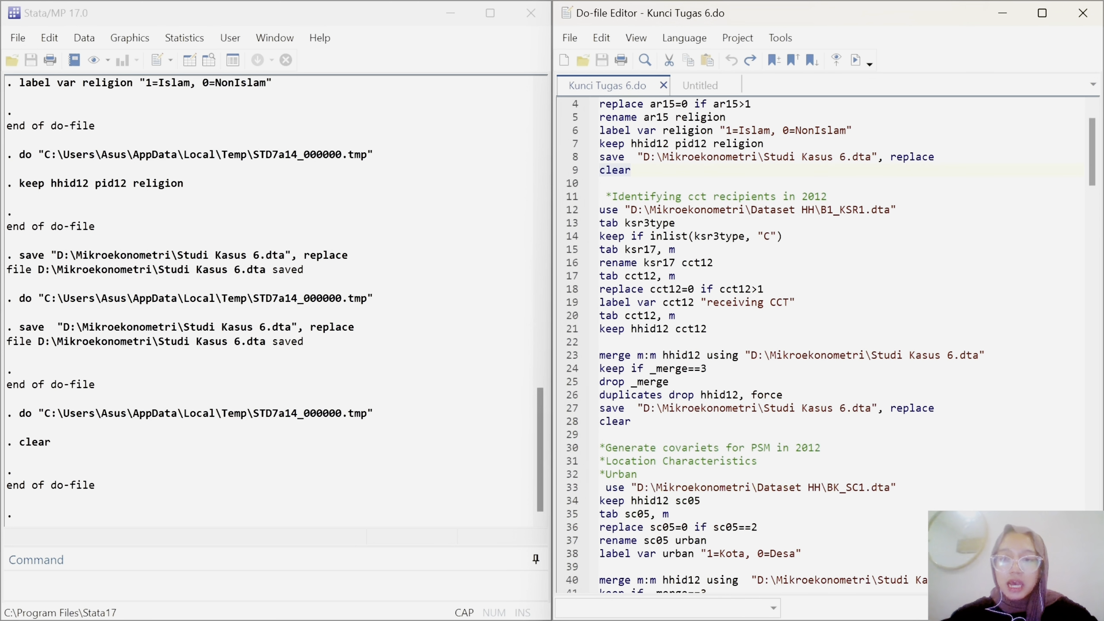
mouse_move(717, 609)
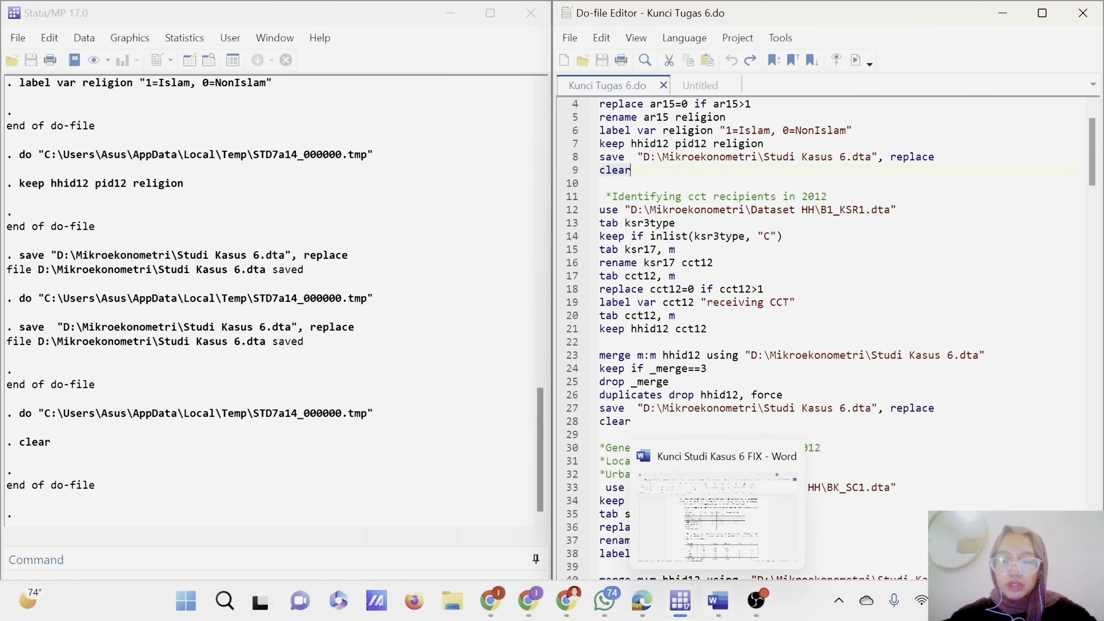
click(760, 539)
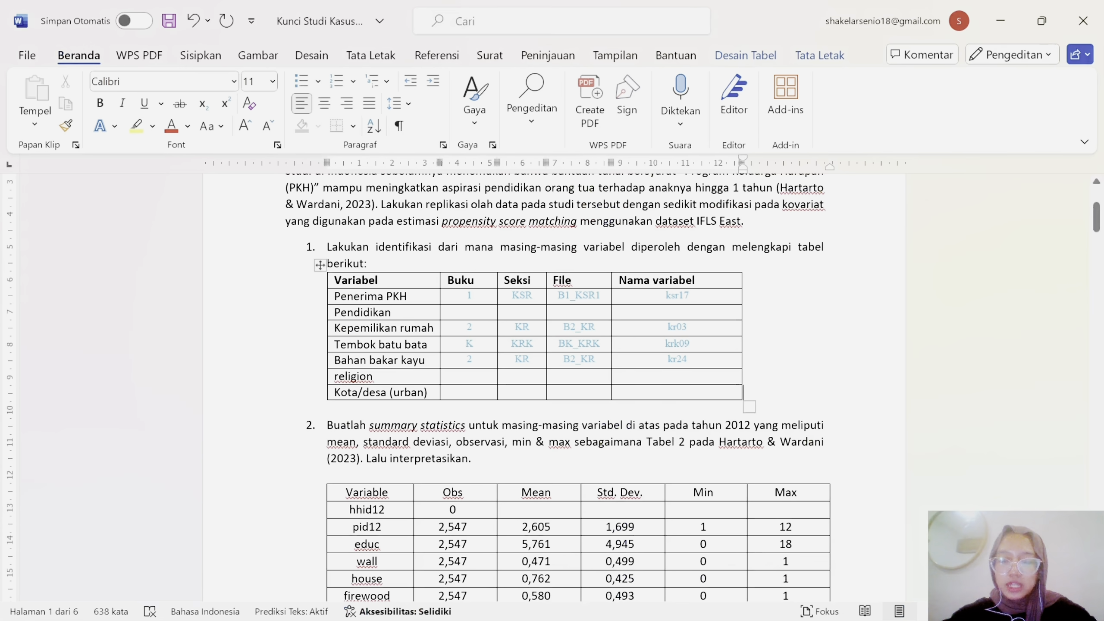
click(1000, 20)
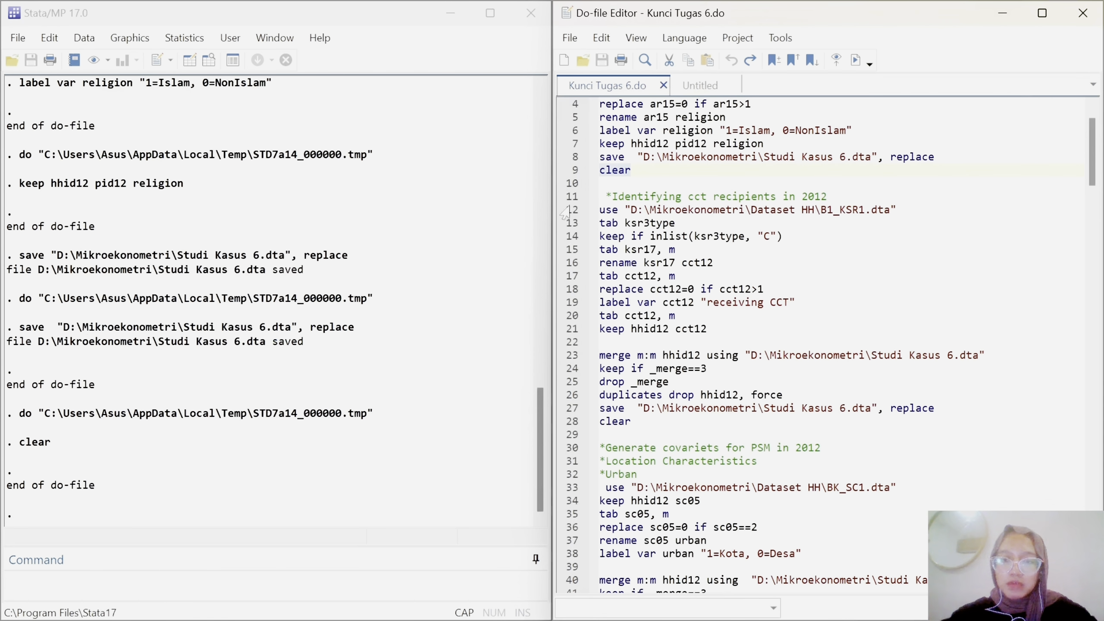
Step: Run do-file lines 12 and 13 one at a time to load B1_KSR1.dta from the Dataset HH folder and tabulate ksr3type
scroll(565, 213, down, 3)
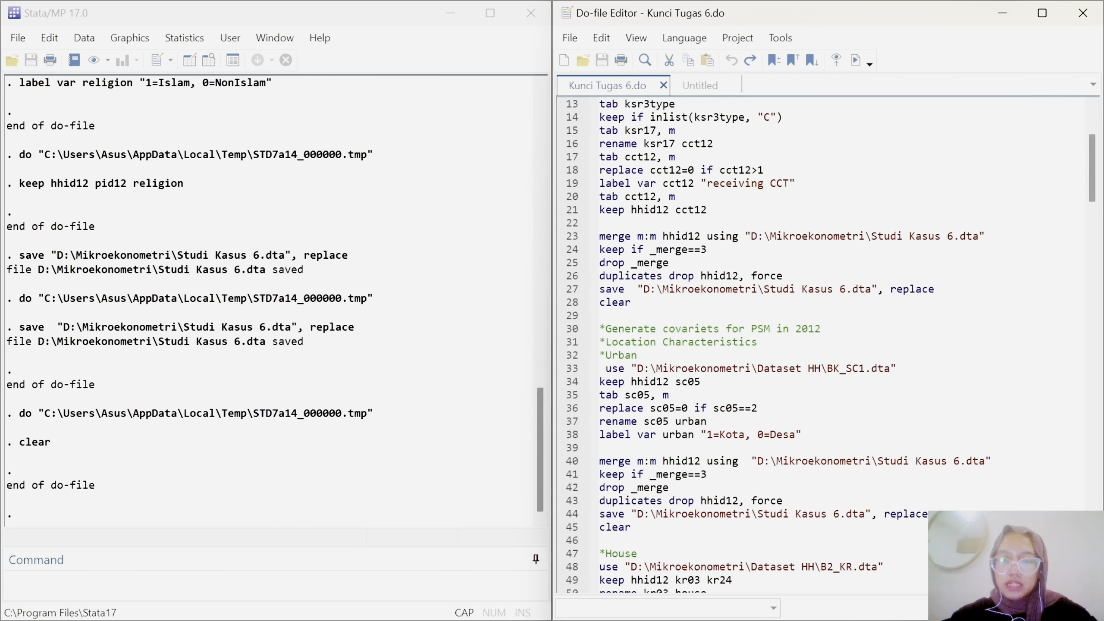
scroll(782, 348, up, 2)
click(569, 174)
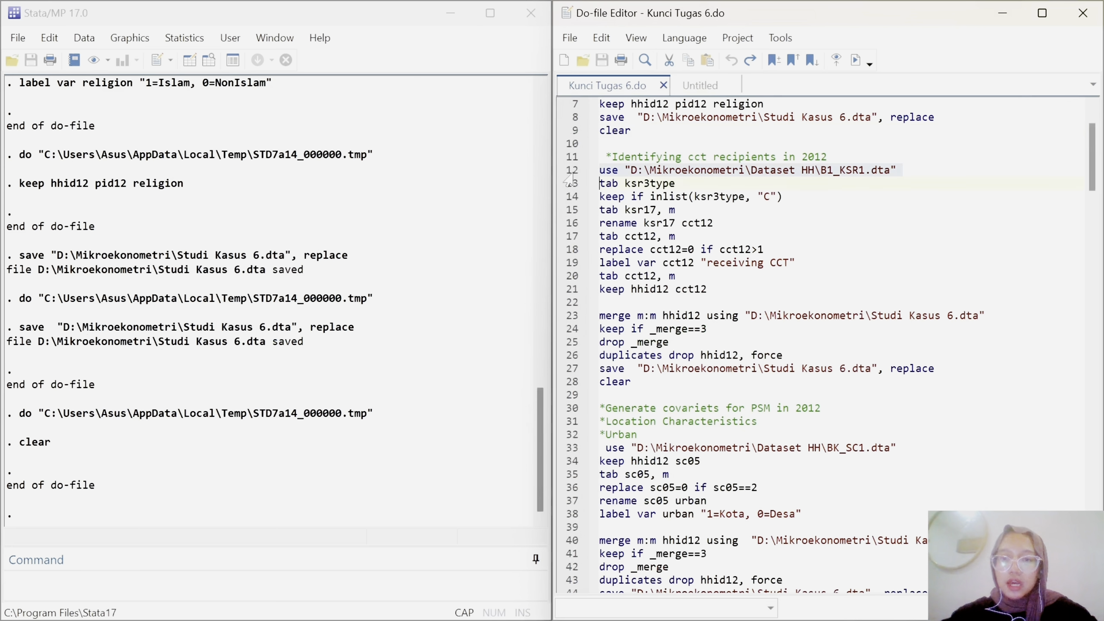
click(855, 60)
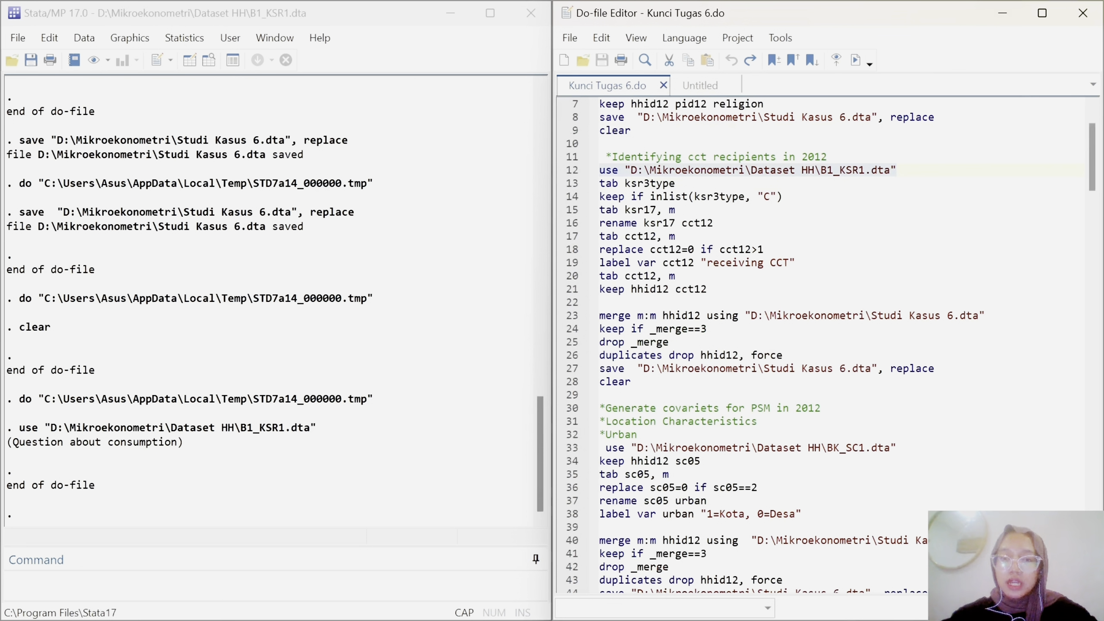
click(567, 186)
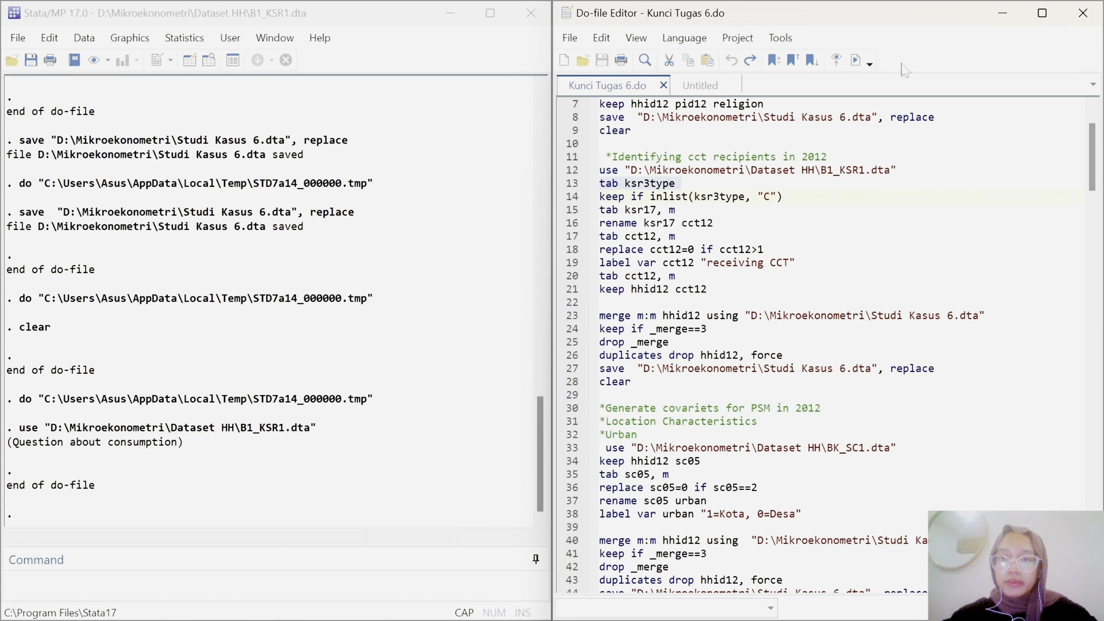
click(857, 60)
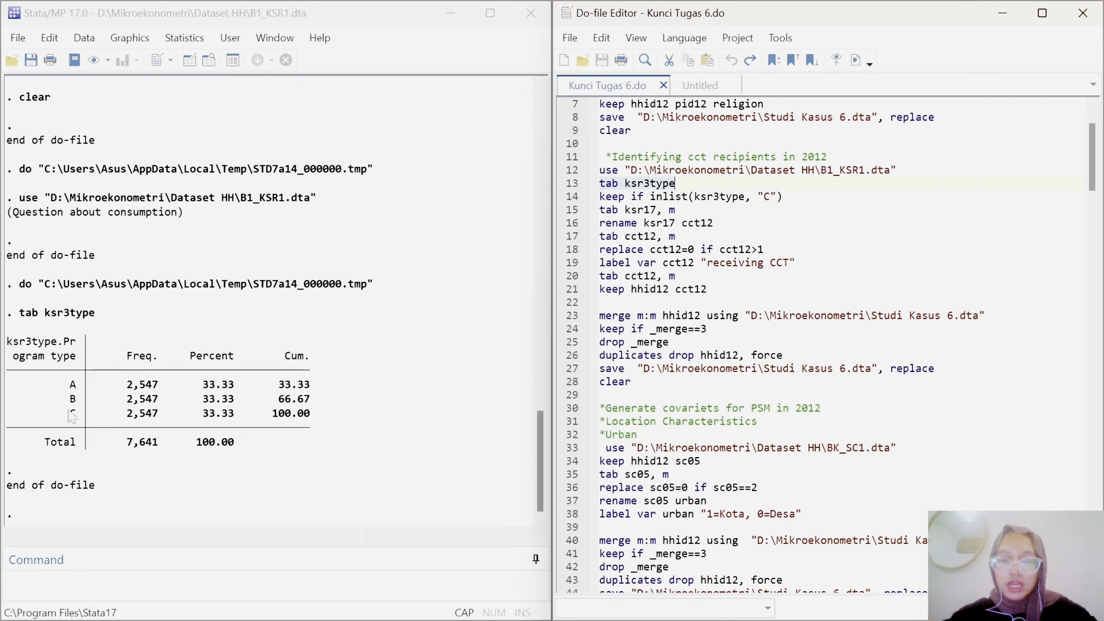
Step: Run do-file lines 14 and 15 one at a time to keep only ksr3type "C" and tabulate ksr17 including missing values
click(573, 197)
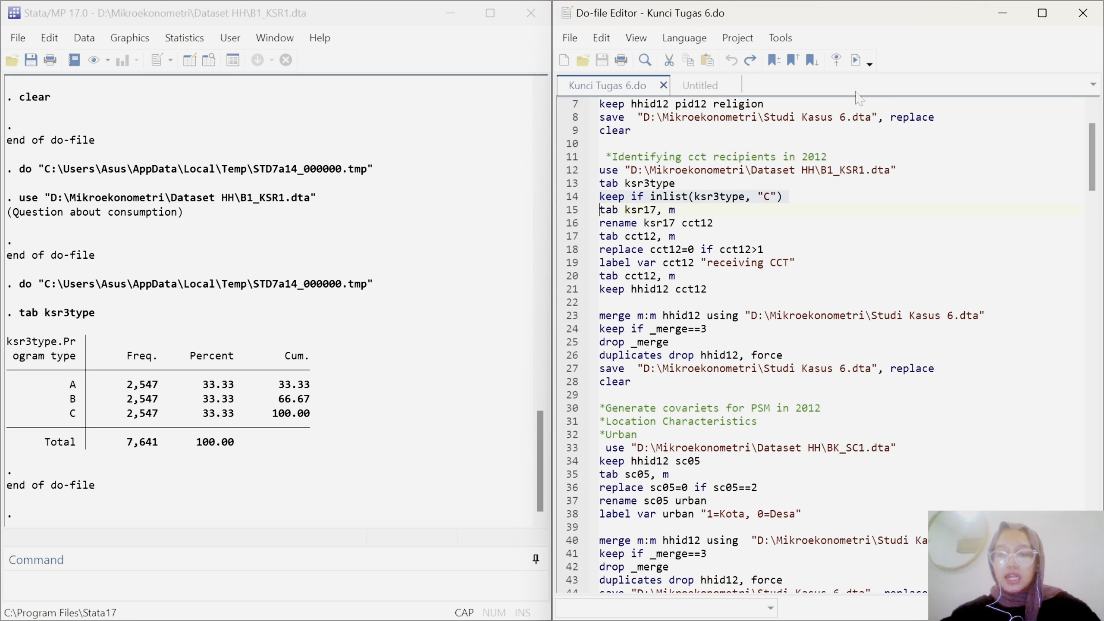
click(856, 60)
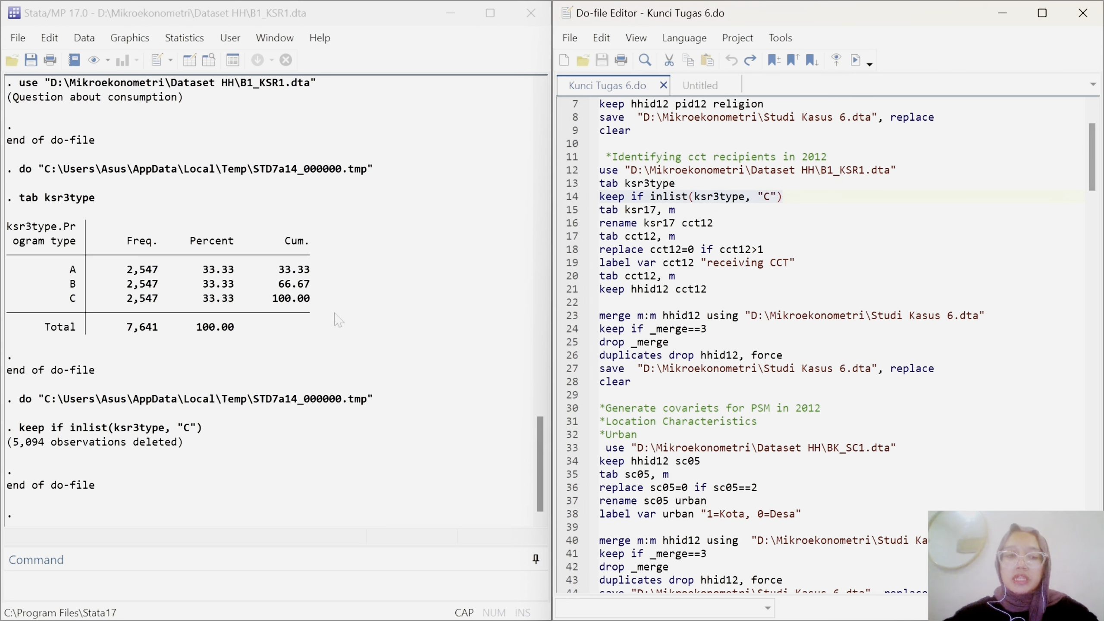
click(16, 446)
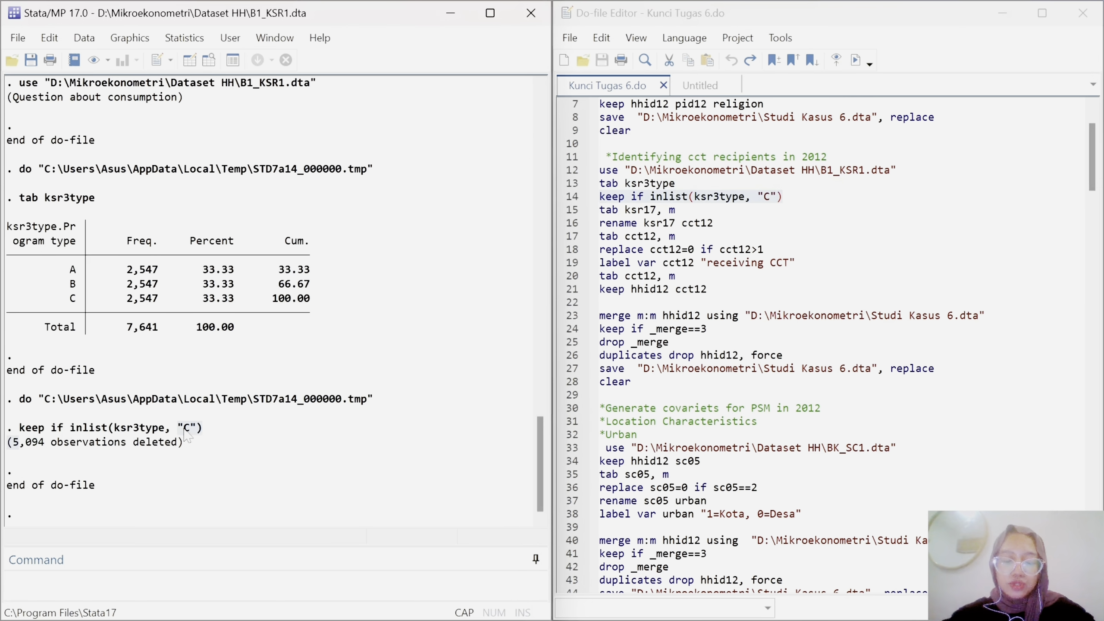
click(564, 210)
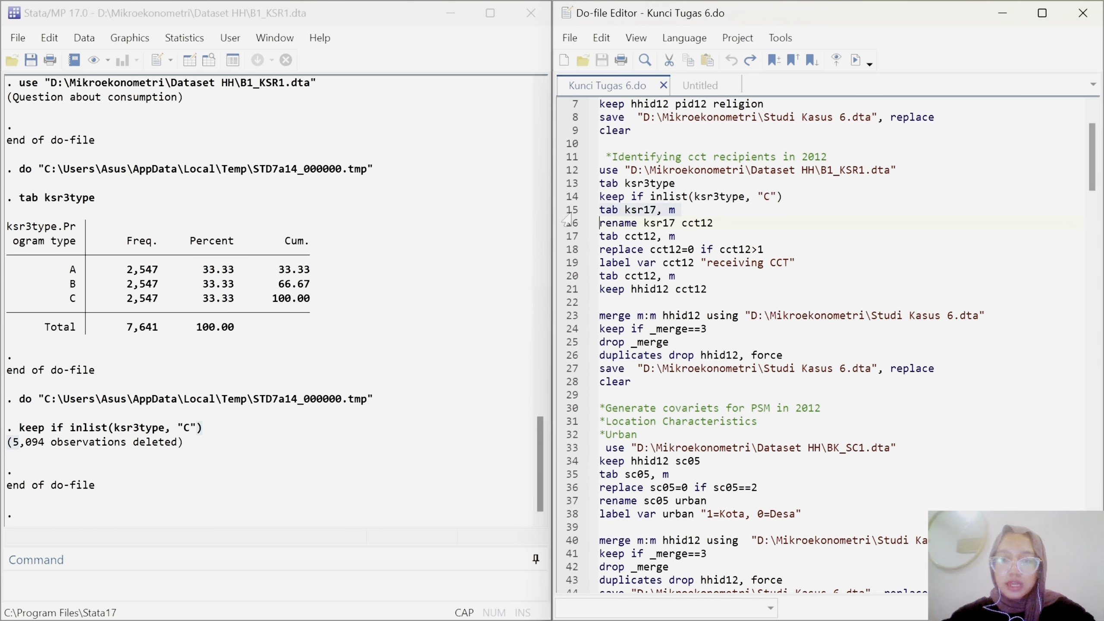
click(855, 61)
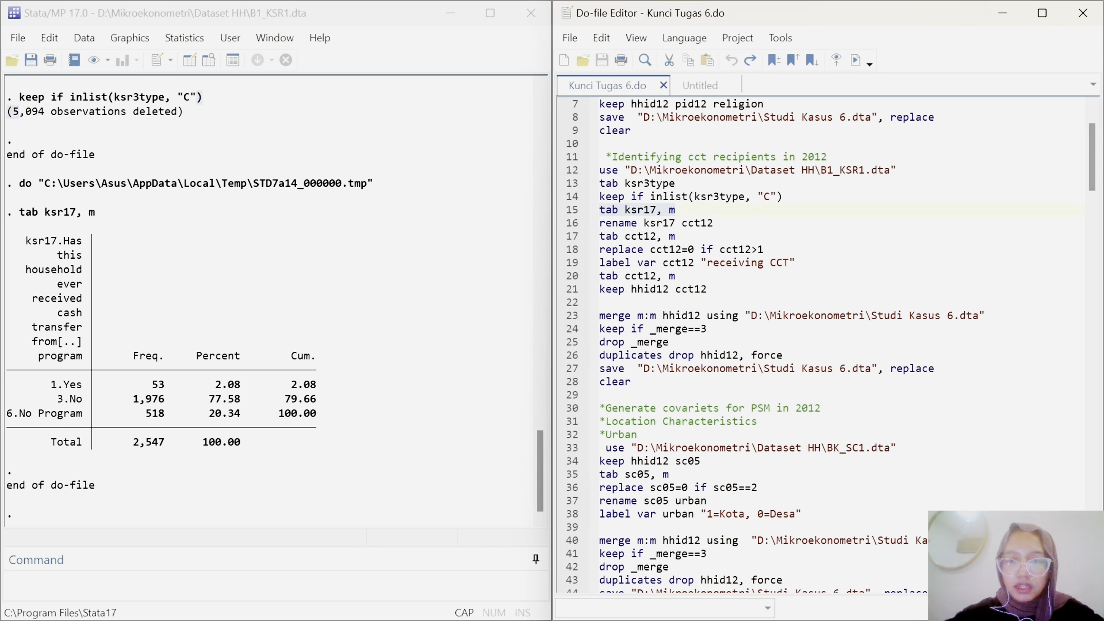
Step: Run do-file lines 16 and 17 one at a time to rename ksr17 as cct12 and tabulate it with missing values
click(562, 224)
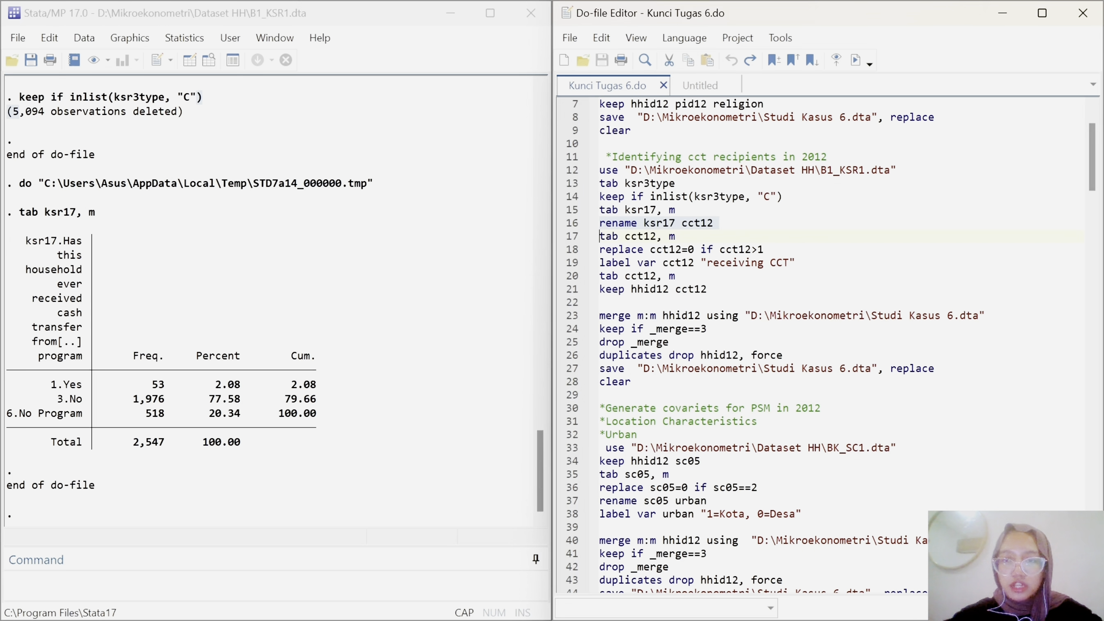
click(855, 60)
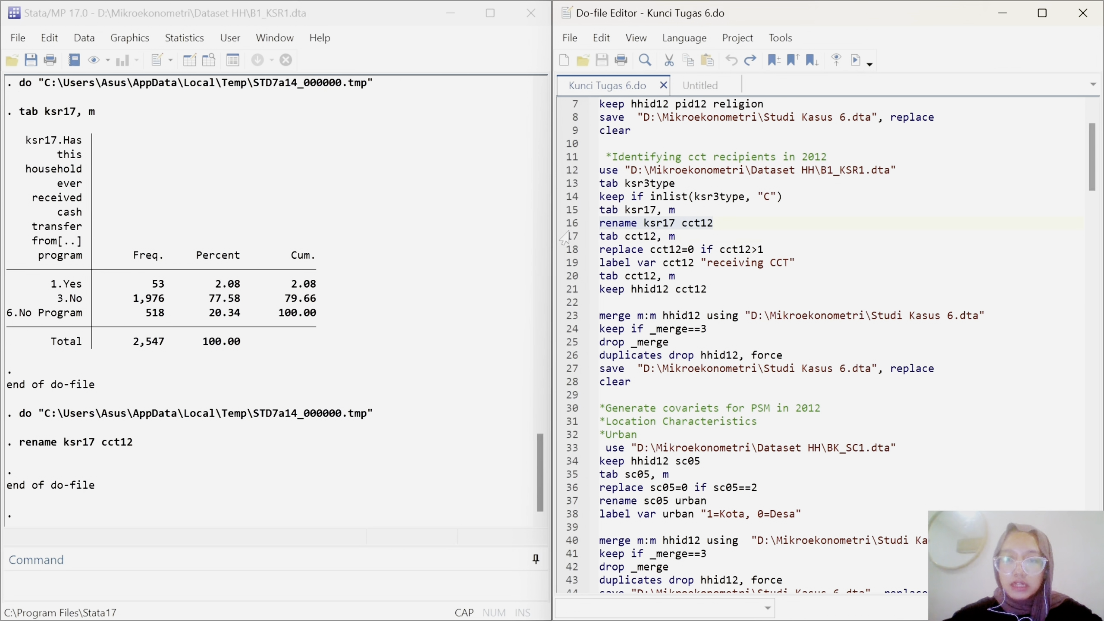
click(564, 237)
click(855, 61)
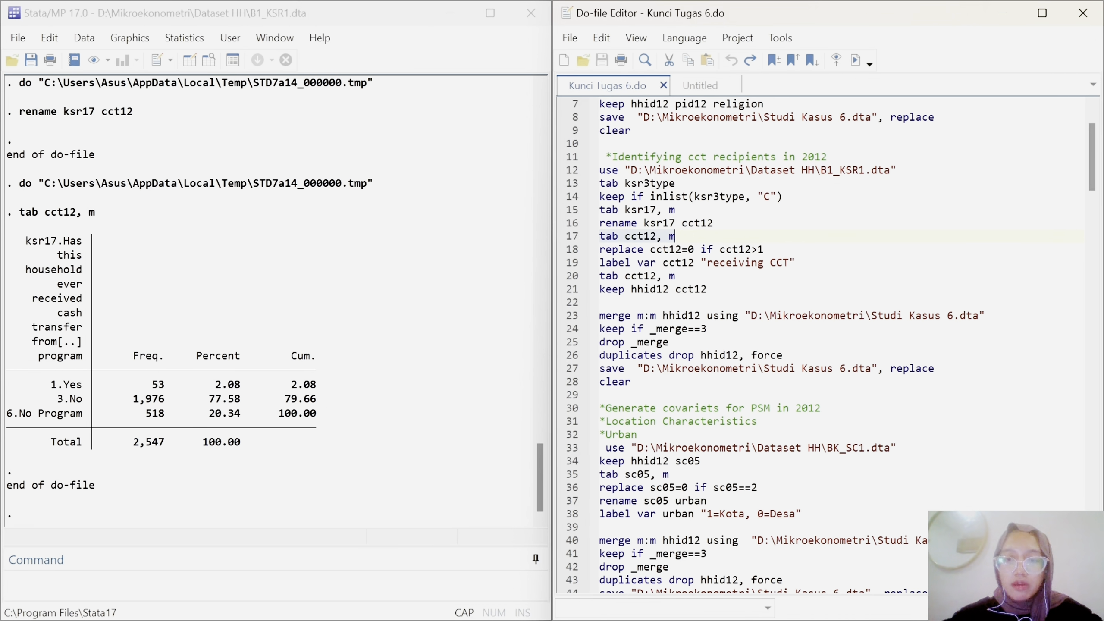
Step: Run do-file line 18 to replace cct12 with 0 where it exceeds 1, and check the affected rows in the preceding table
click(567, 251)
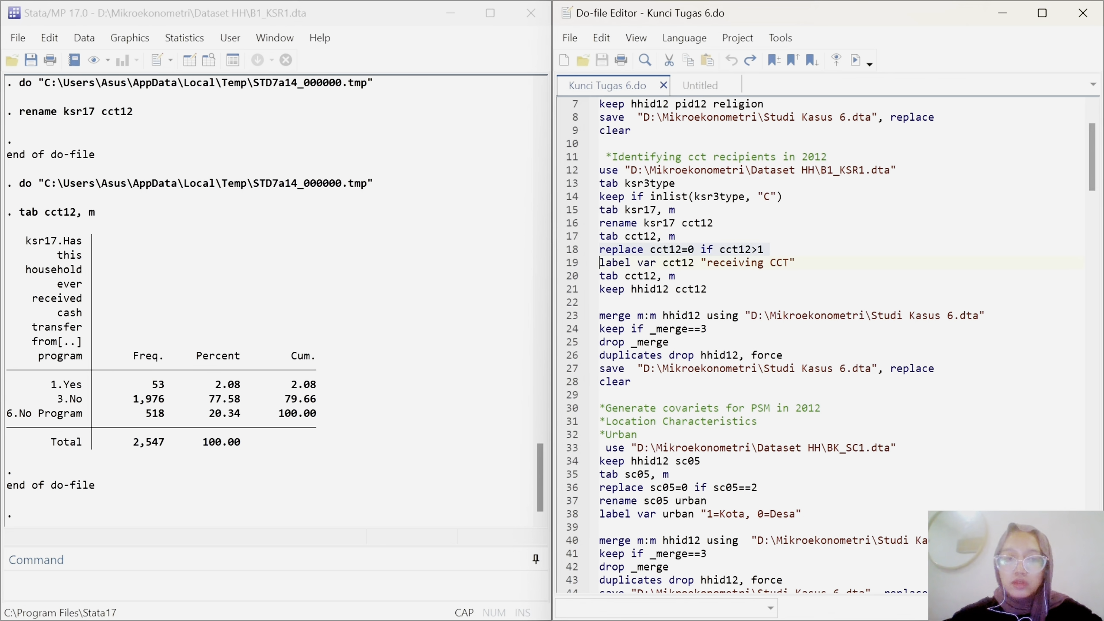
click(854, 60)
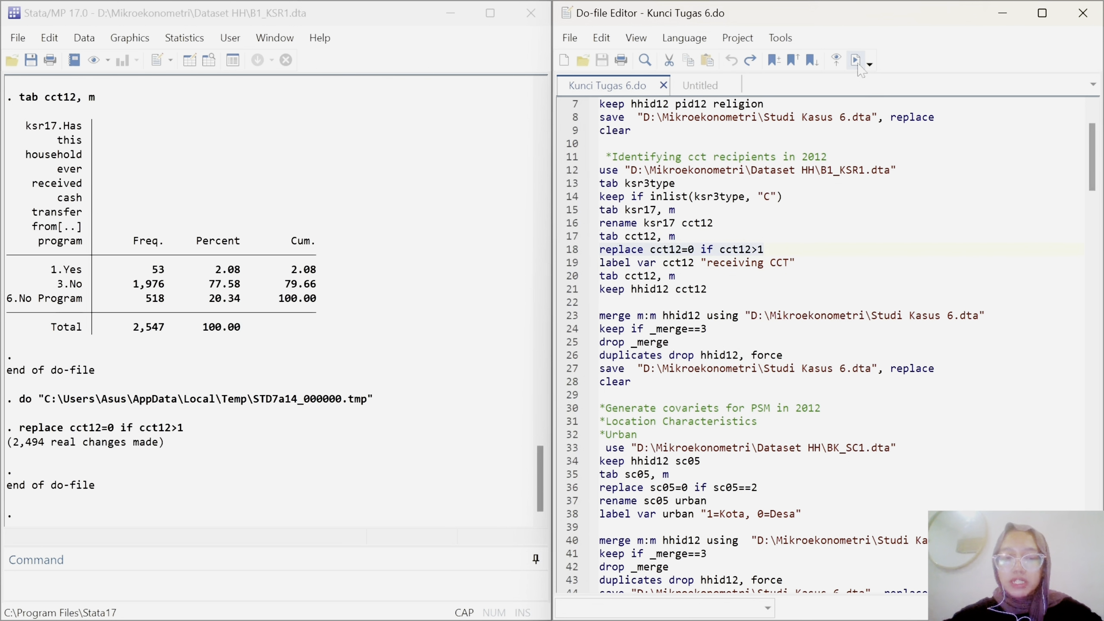
click(126, 285)
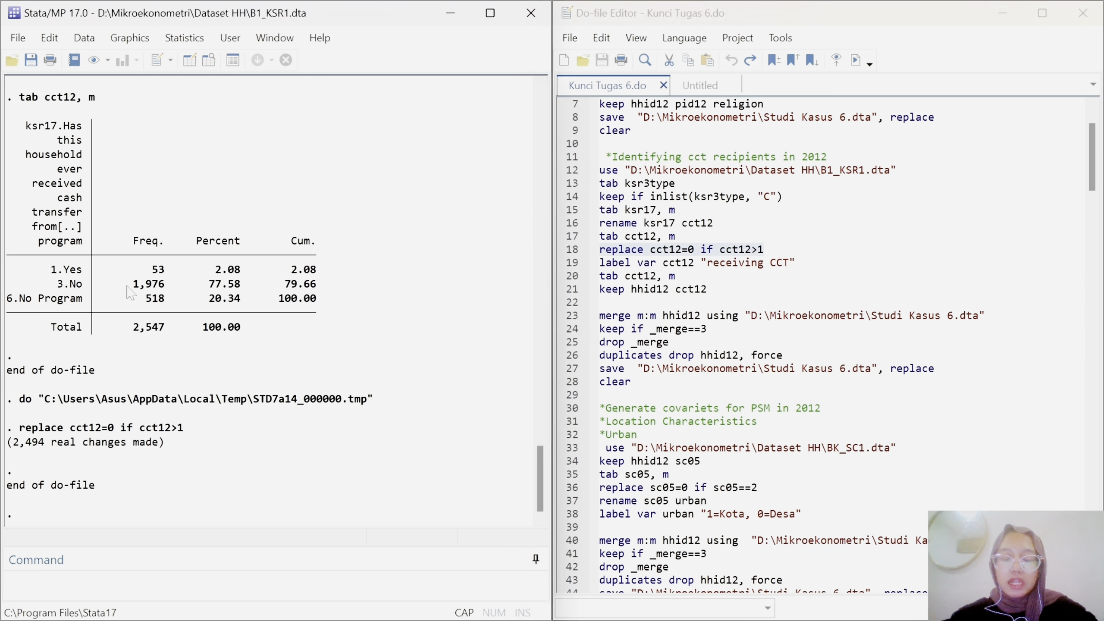
drag(127, 283, 167, 304)
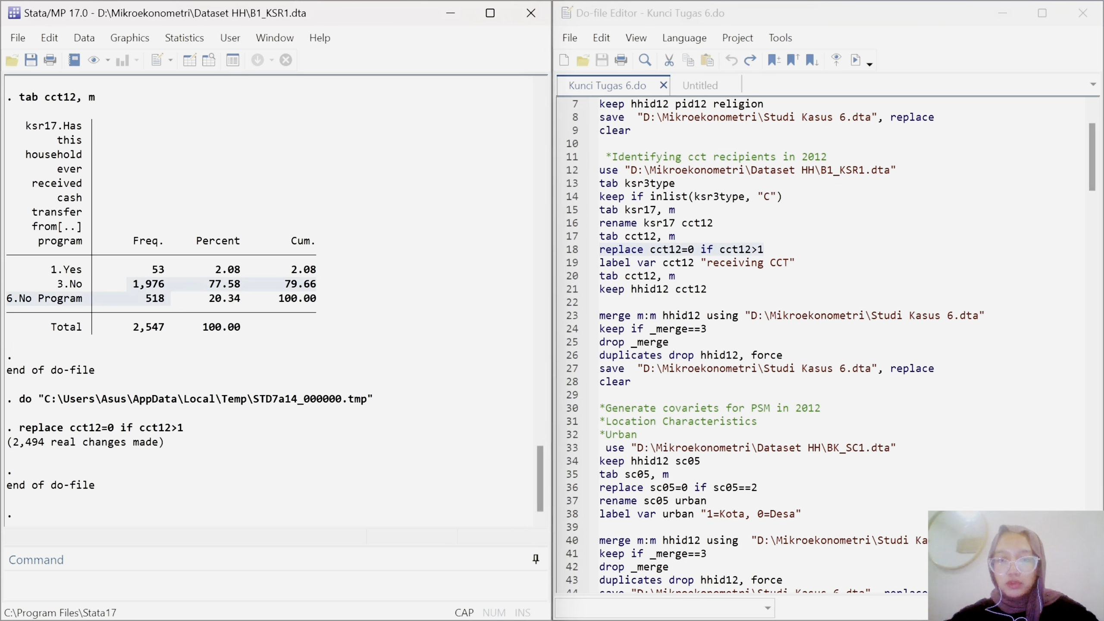
Step: Run do-file lines 19 and 20 one at a time to label cct12 "receiving CCT" and tabulate it including missing values
click(566, 269)
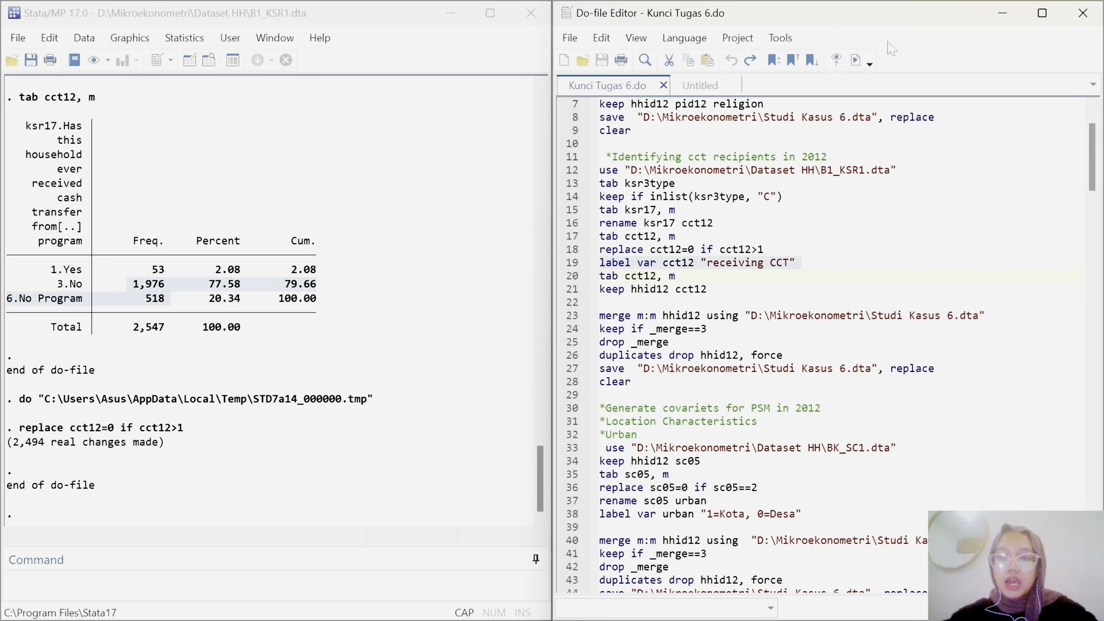
click(855, 59)
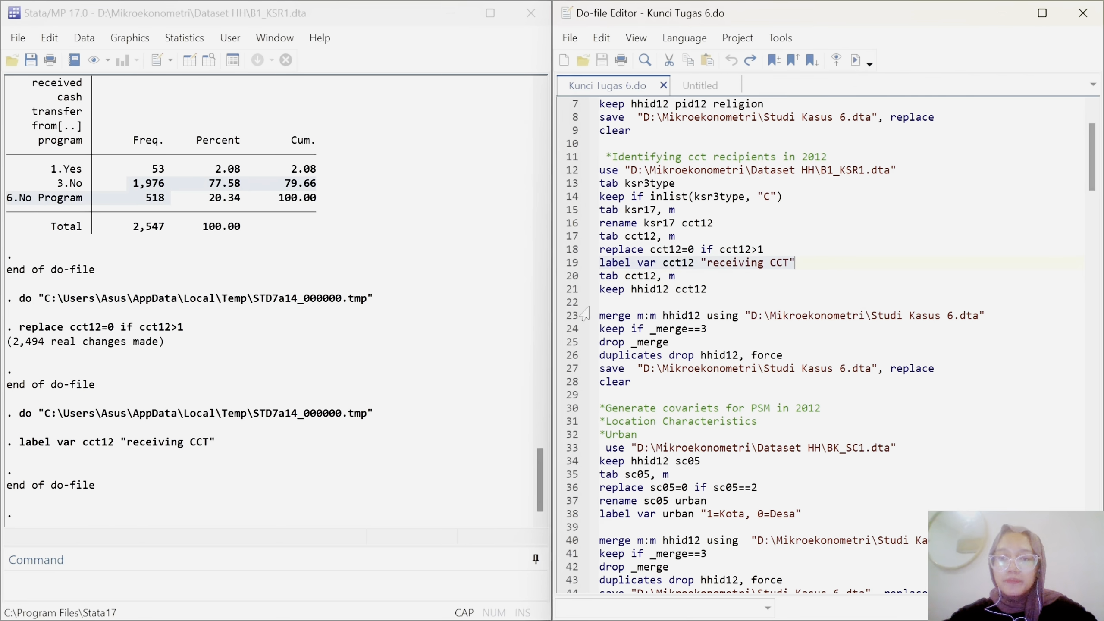
click(564, 277)
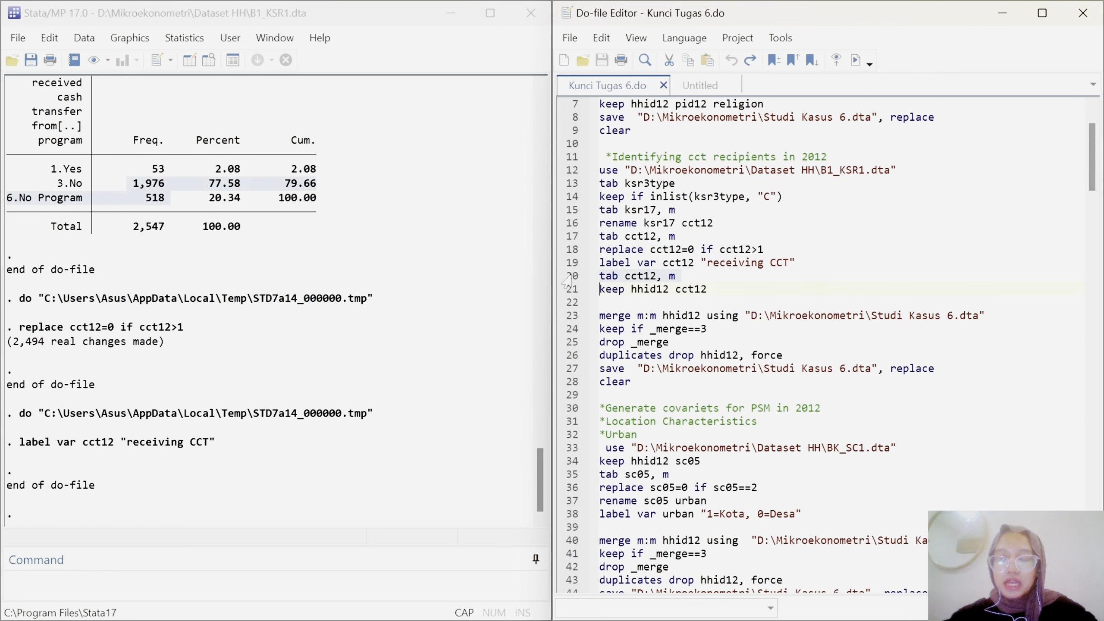
click(857, 61)
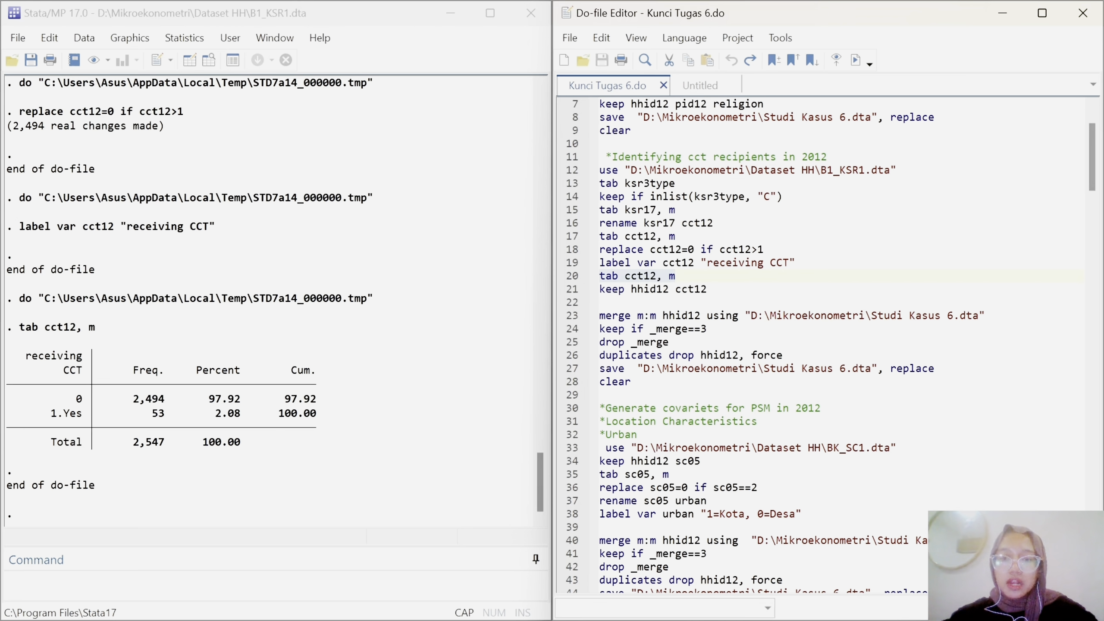
Step: Run do-file line 21 to keep only the variables hhid12 and cct12
scroll(590, 257, down, 1)
click(569, 251)
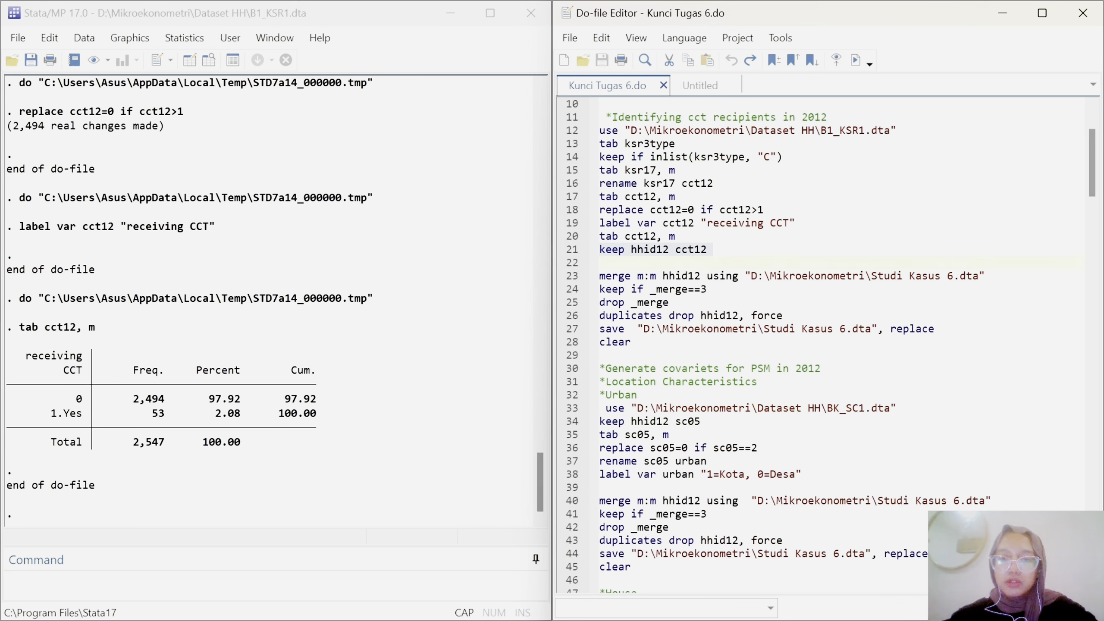
click(853, 63)
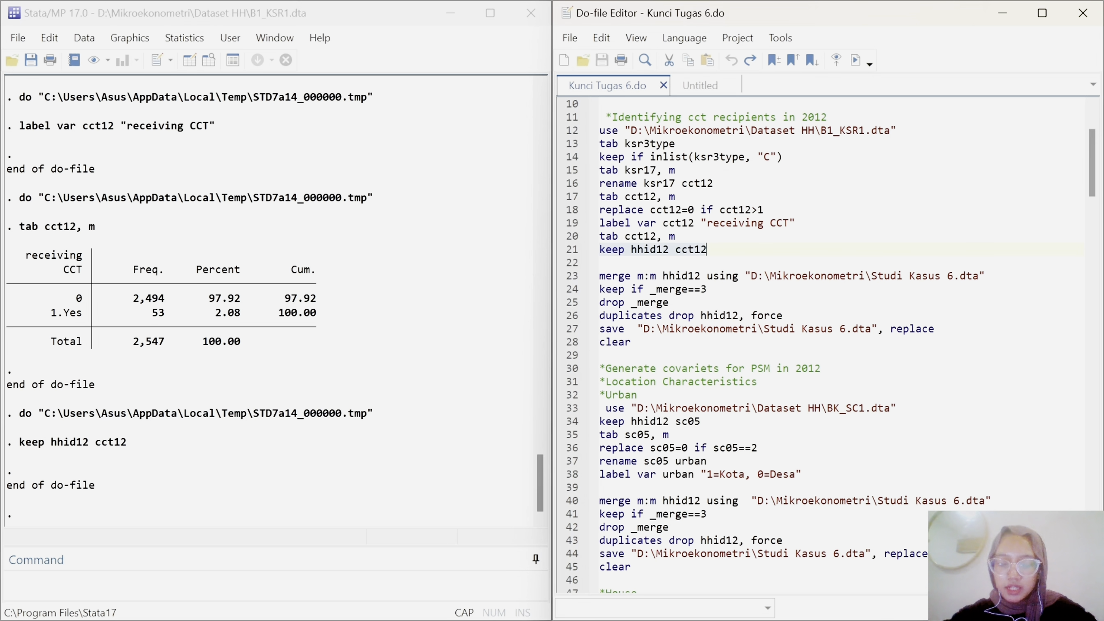
Step: Run do-file line 23 to merge m:m on hhid12 with Studi Kasus 6.dta, and compare its file path with the save path in line 8
scroll(826, 344, up, 3)
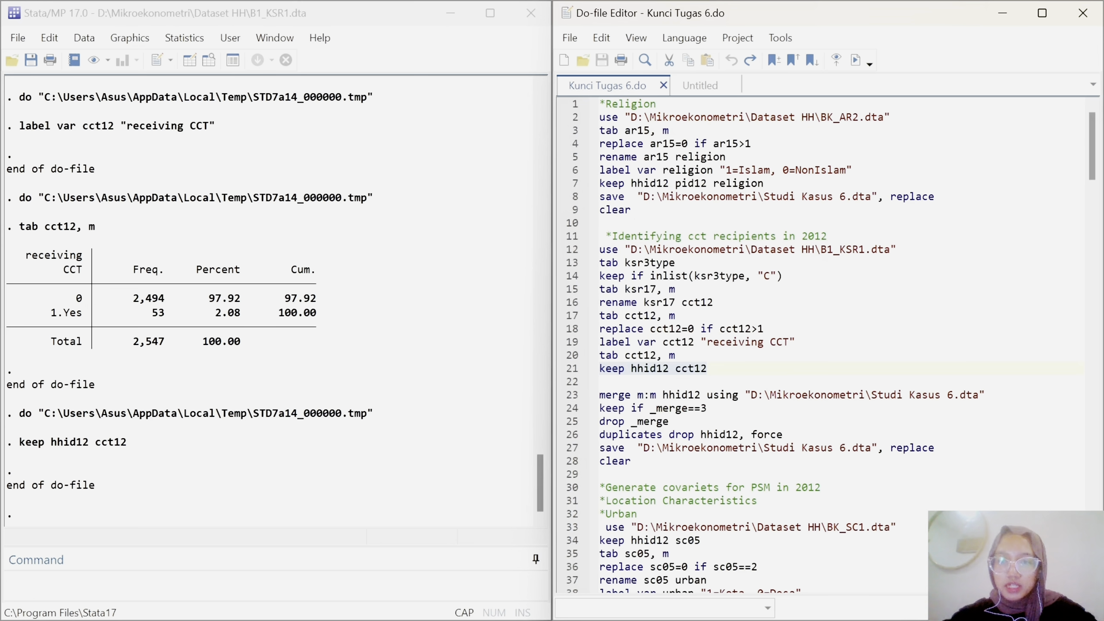
scroll(826, 344, down, 3)
scroll(577, 259, down, 1)
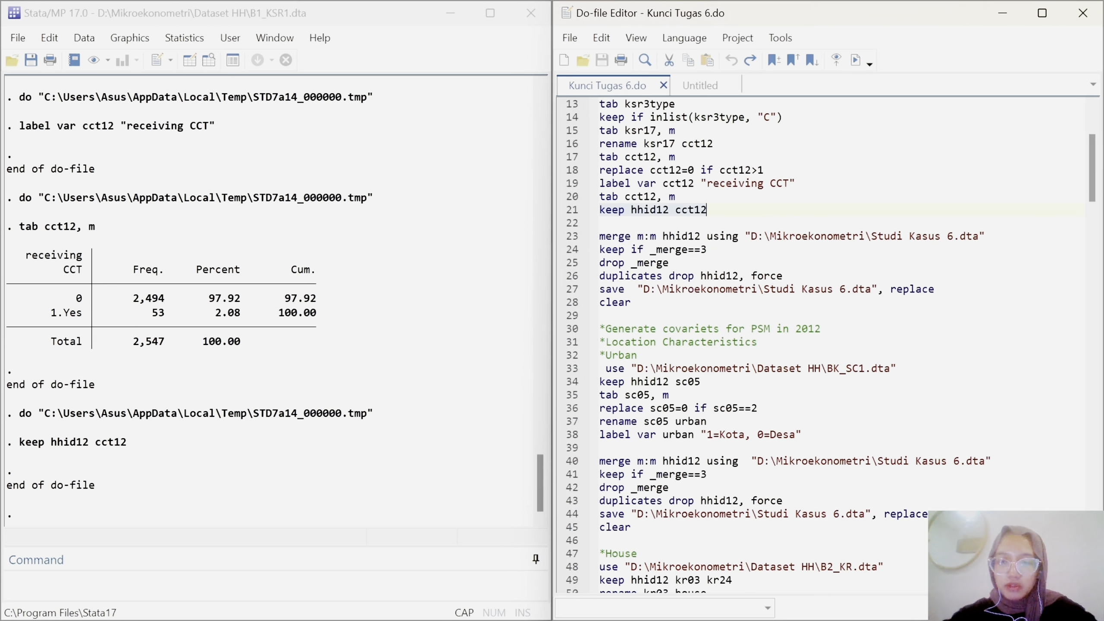
click(569, 242)
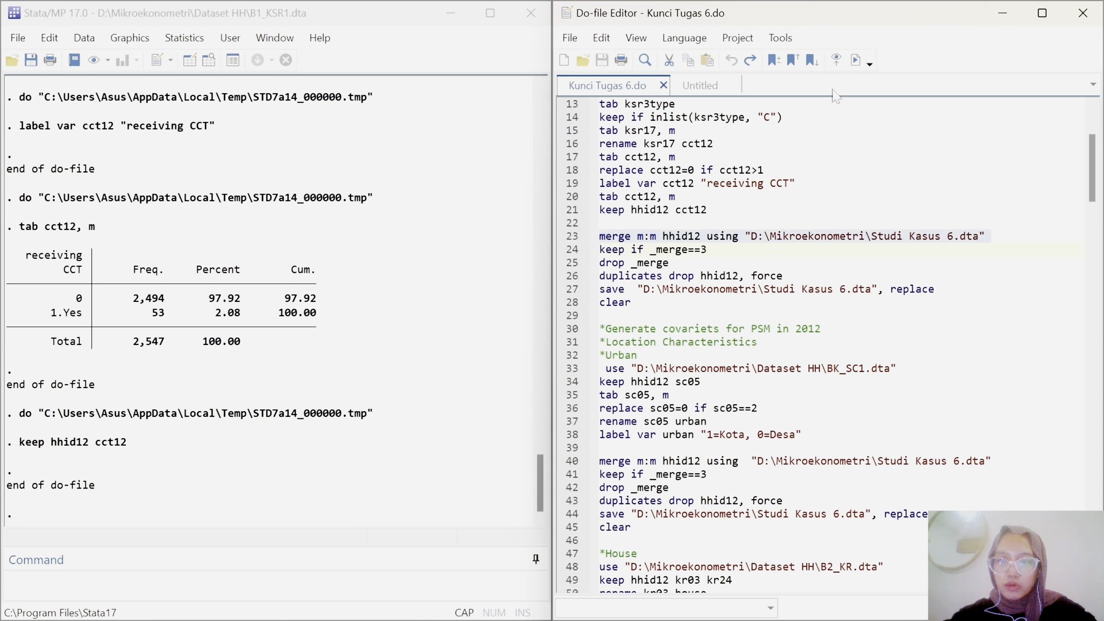
click(856, 60)
scroll(826, 344, up, 2)
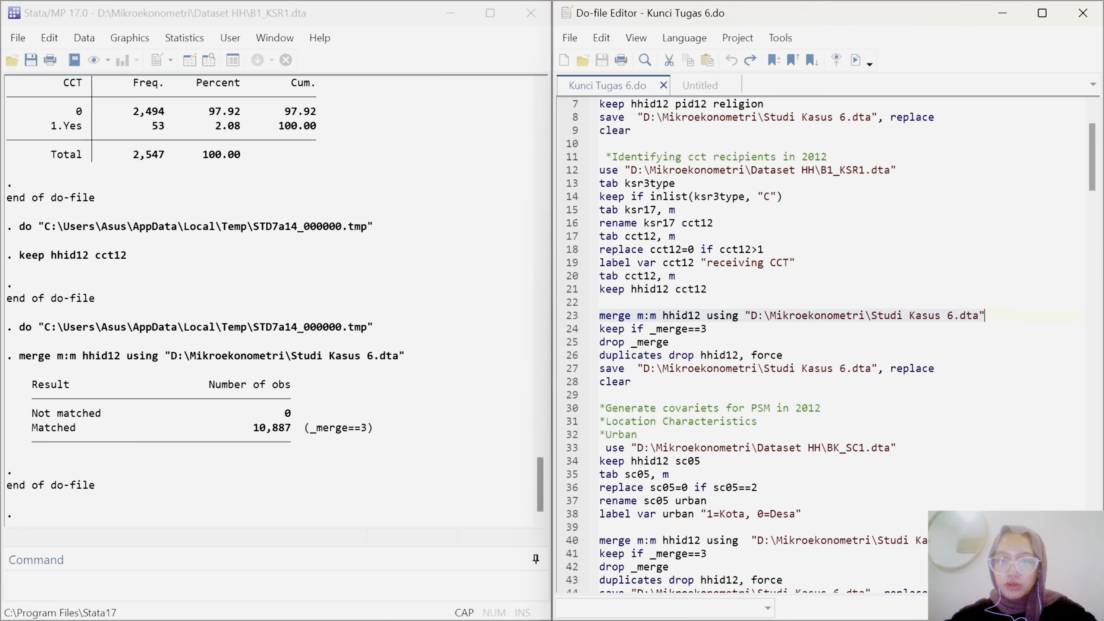
drag(637, 117, 877, 117)
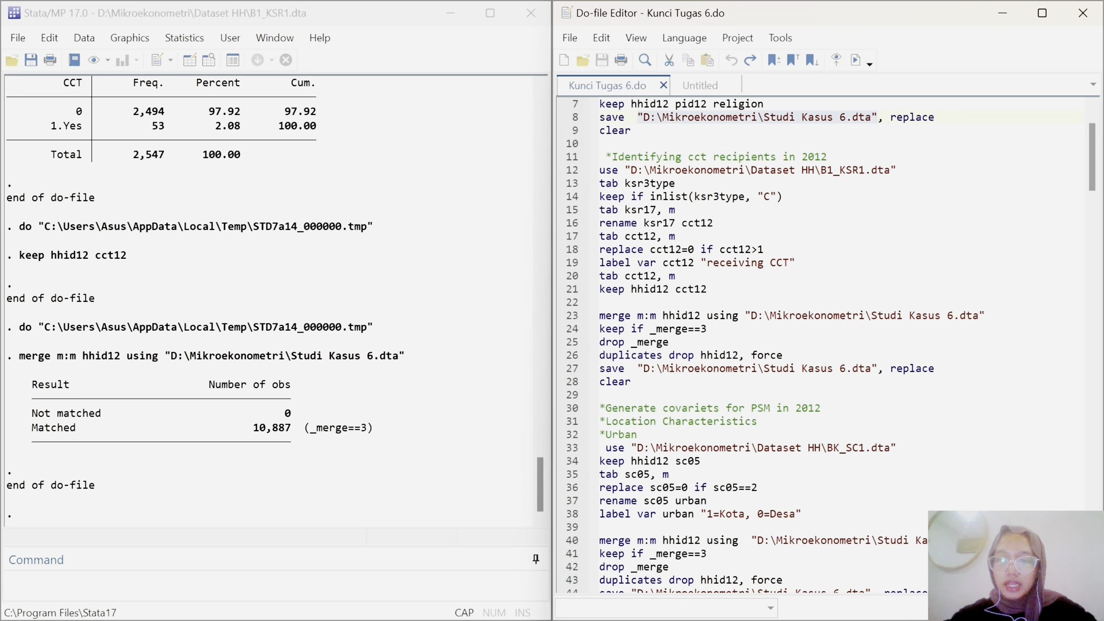
drag(744, 315, 940, 315)
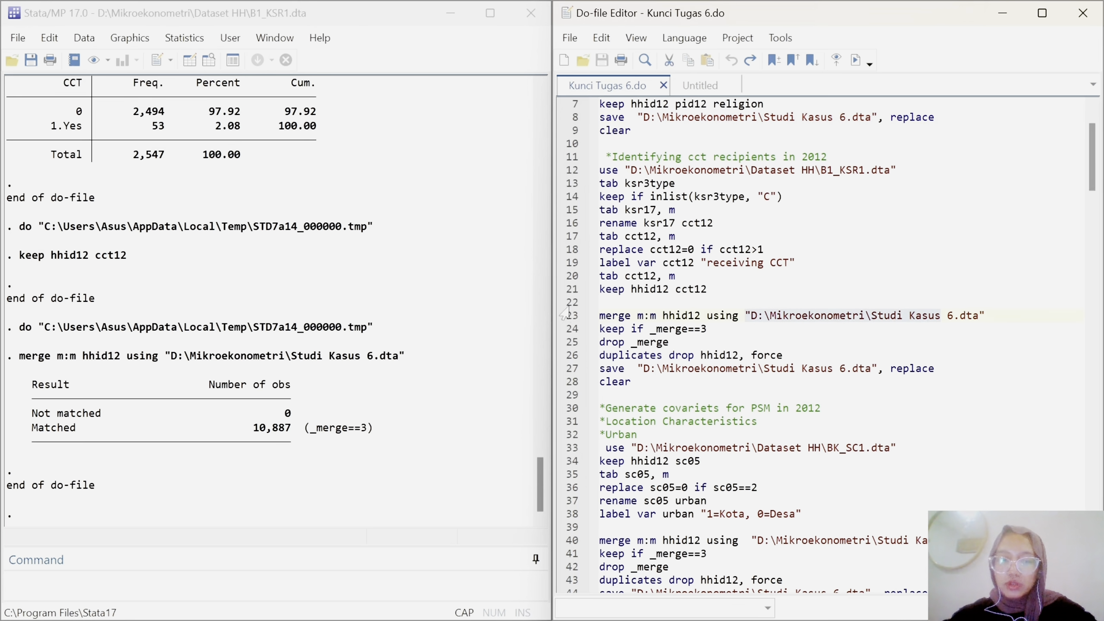
Step: Run do-file lines 24 to 27 together to clean up the merge and save Studi Kasus 6.dta with replace, and run line 28 to clear memory
drag(572, 329, 571, 382)
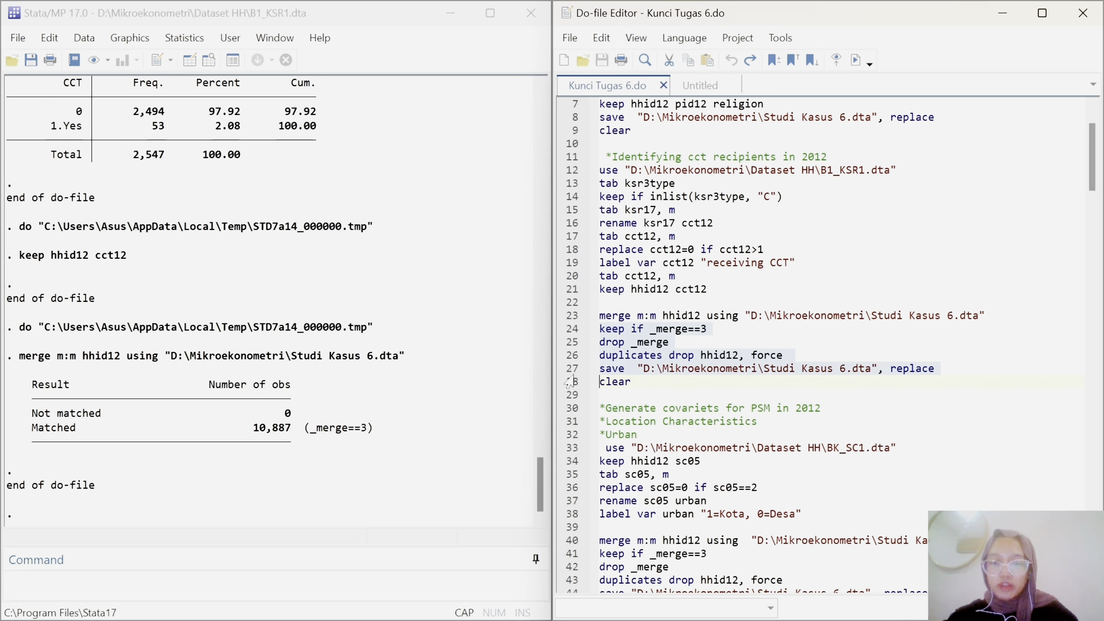
click(855, 57)
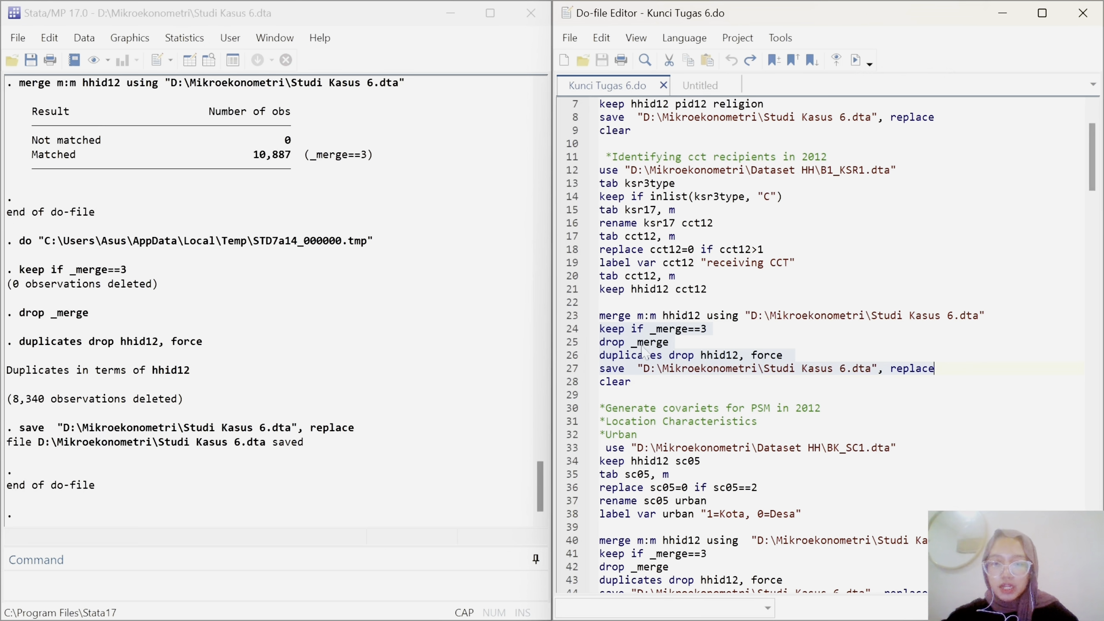
click(564, 391)
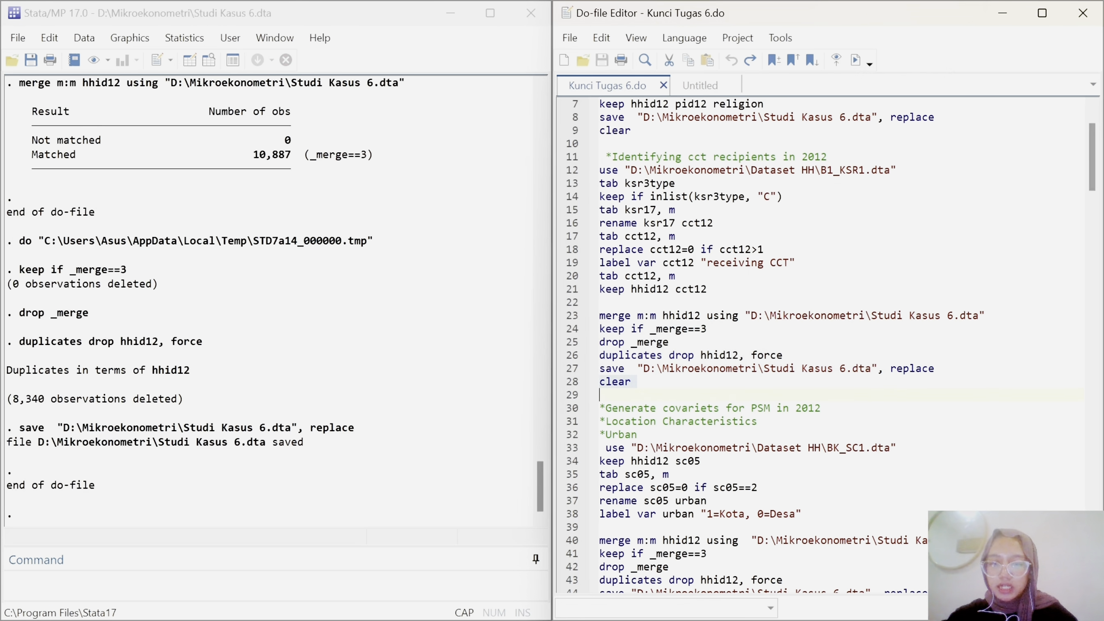
click(857, 60)
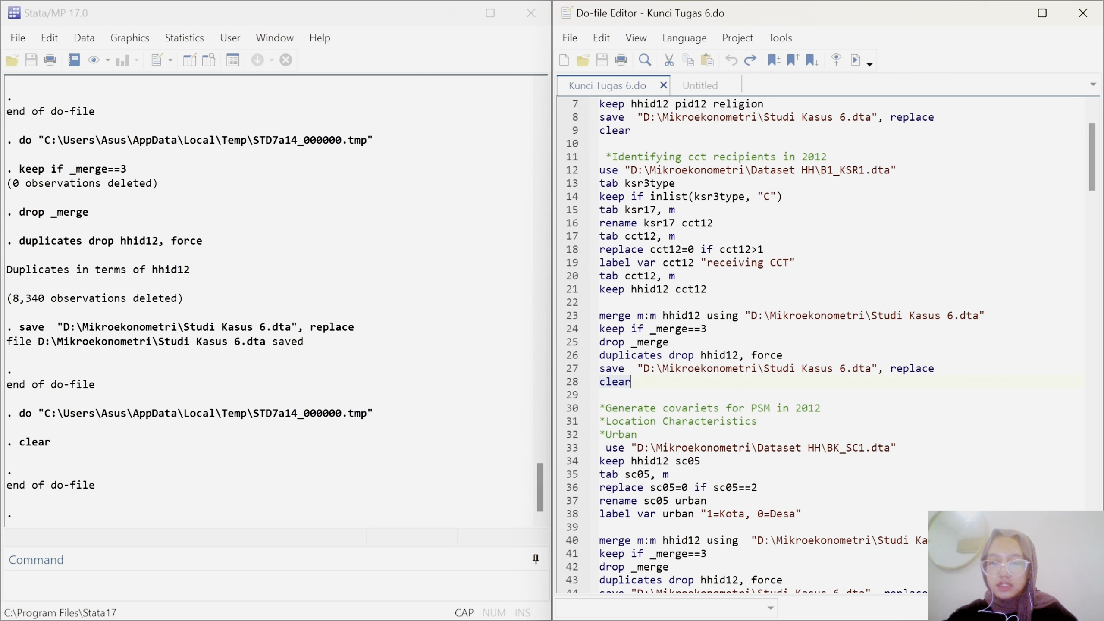
Step: Run do-file lines 33 and 34 one at a time to load BK_SC1.dta from the Dataset HH folder and keep hhid12 and sc05
scroll(826, 348, down, 5)
scroll(826, 344, down, 2)
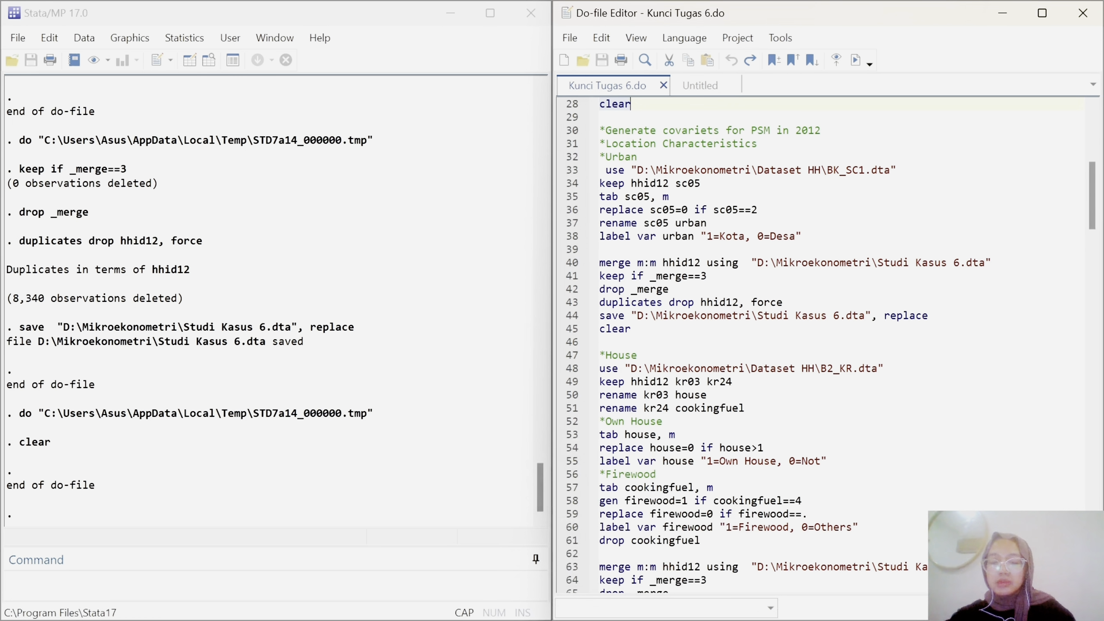
click(569, 170)
click(855, 63)
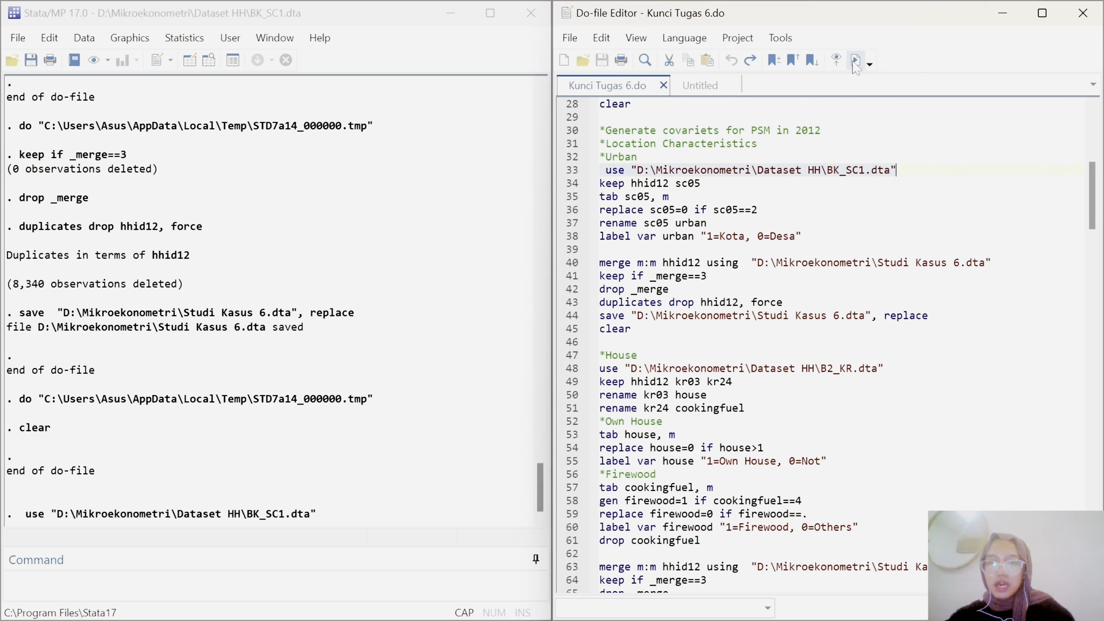
click(568, 187)
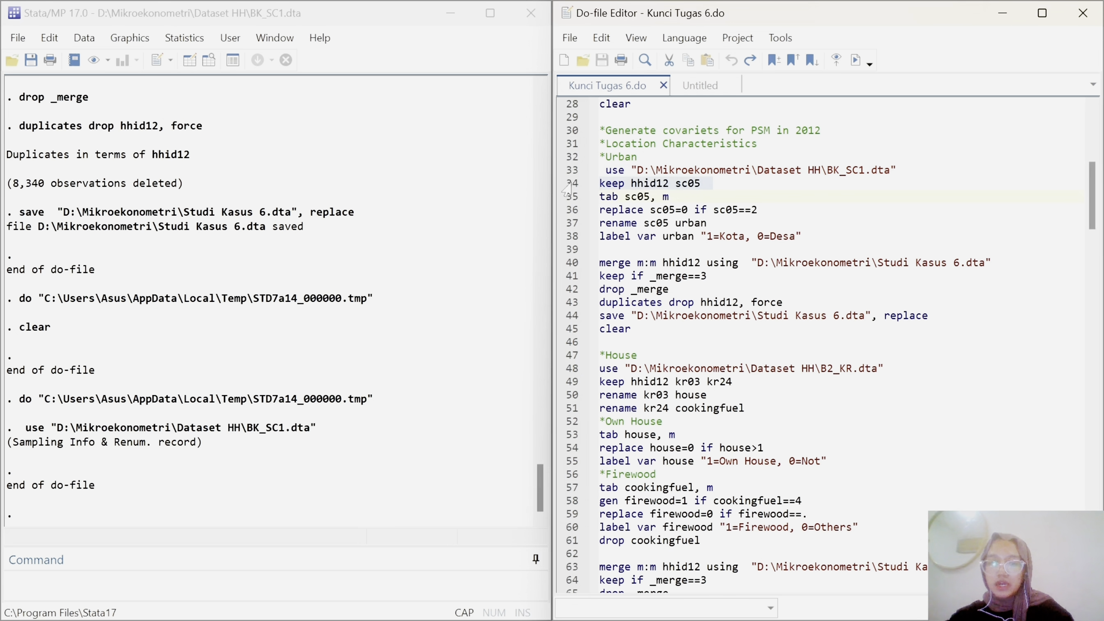
click(854, 60)
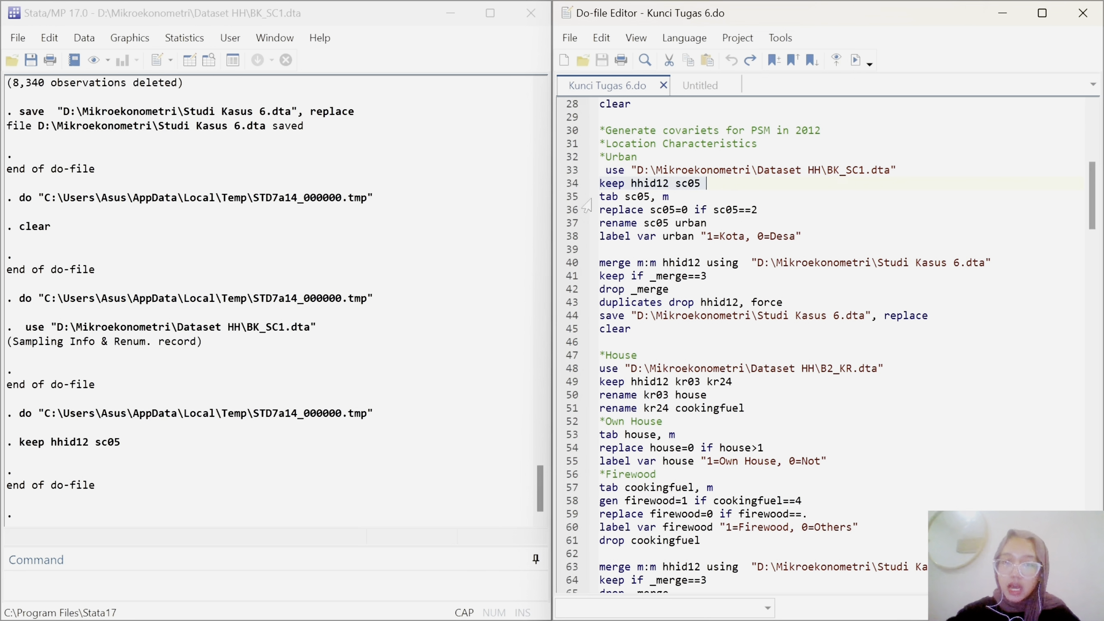
Step: Run do-file lines 35 and 36 one at a time to tabulate sc05 with missing values and recode its value 2 to 0
click(568, 197)
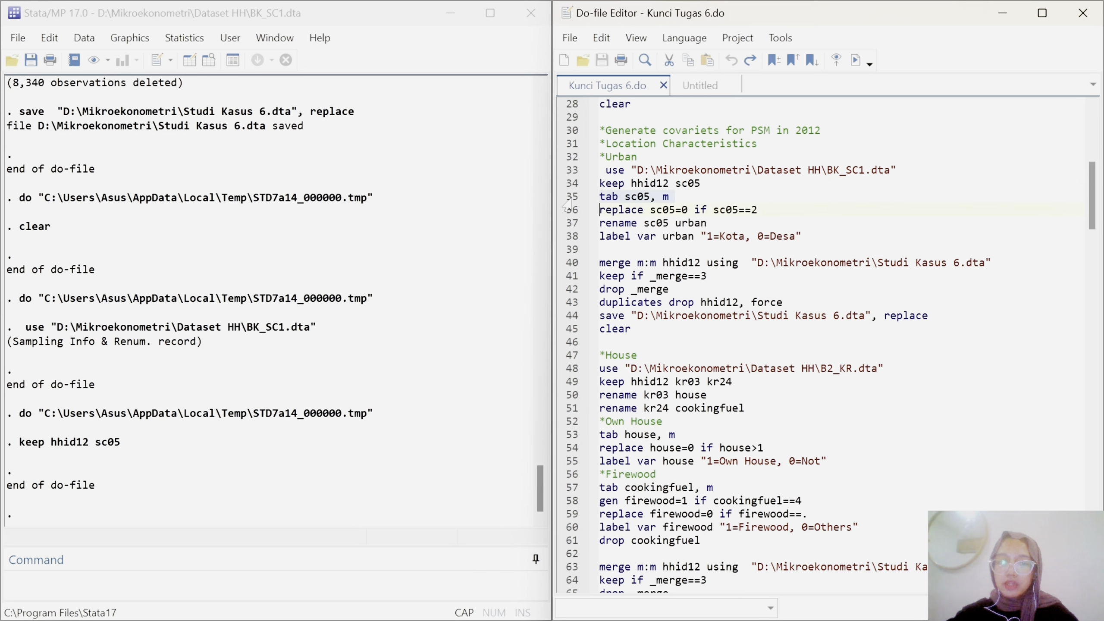
click(855, 61)
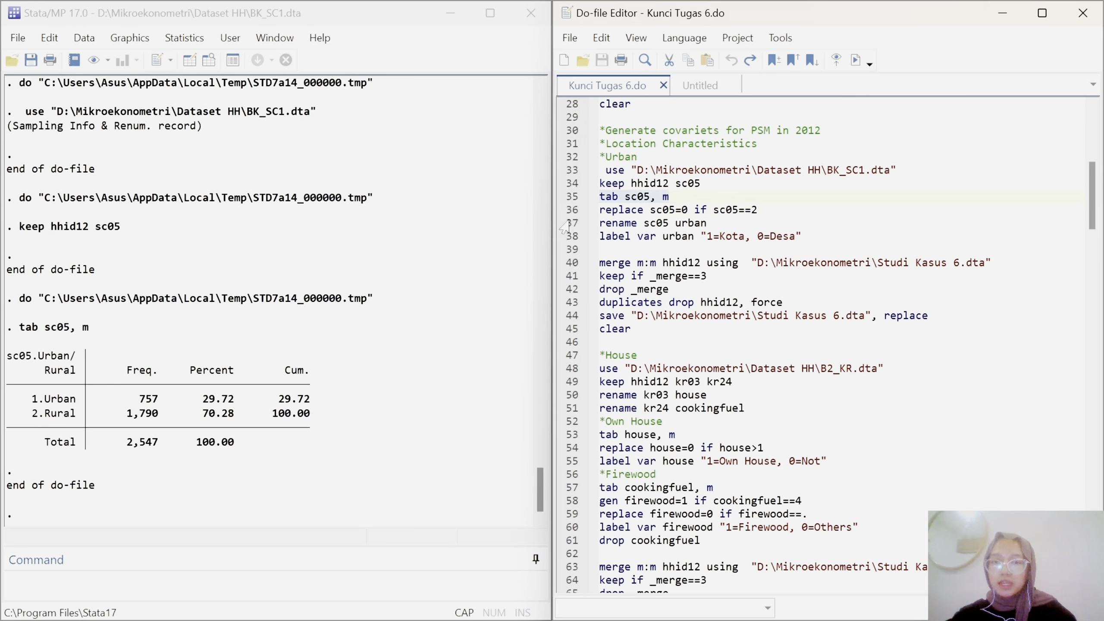
click(566, 212)
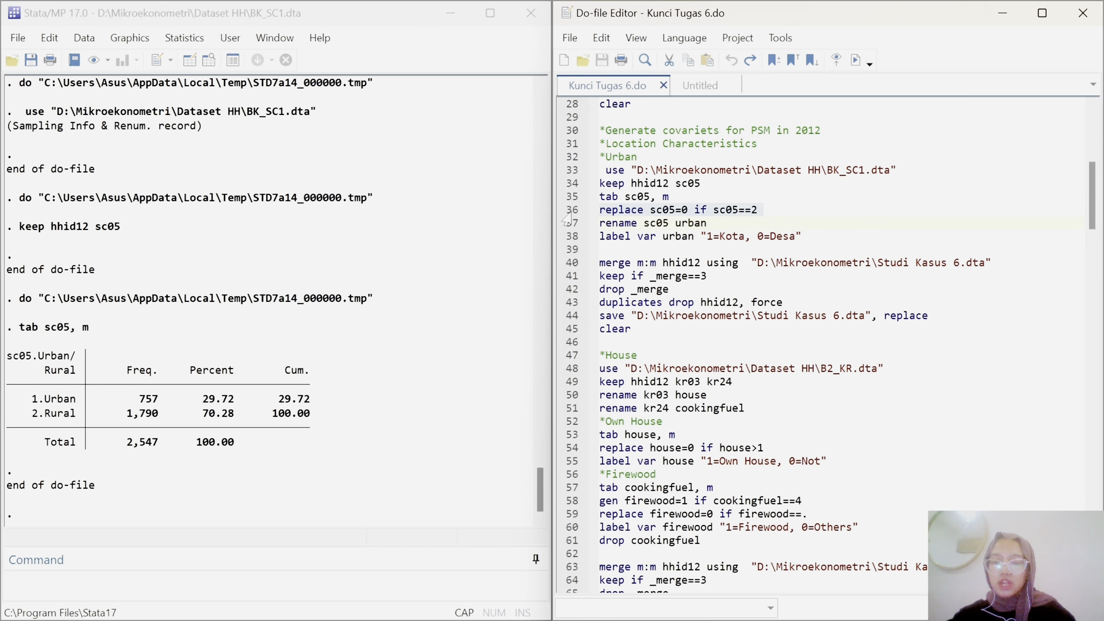
click(855, 59)
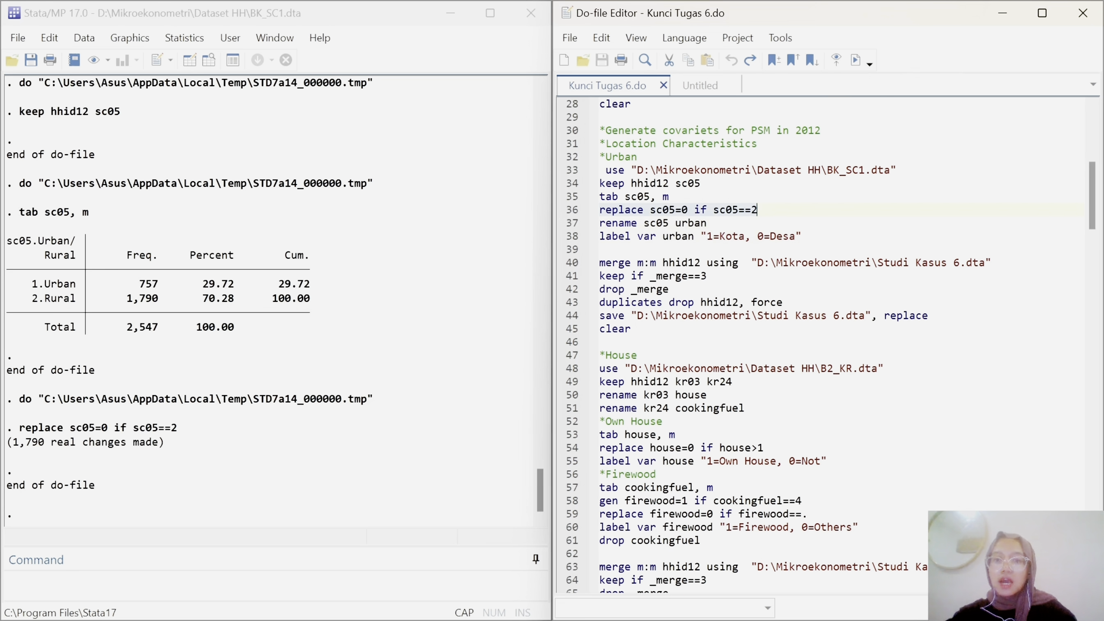
Step: Run do-file lines 37 and 38 one at a time to rename sc05 to urban and label it "1=Kota, 0=Desa"
click(567, 224)
click(855, 59)
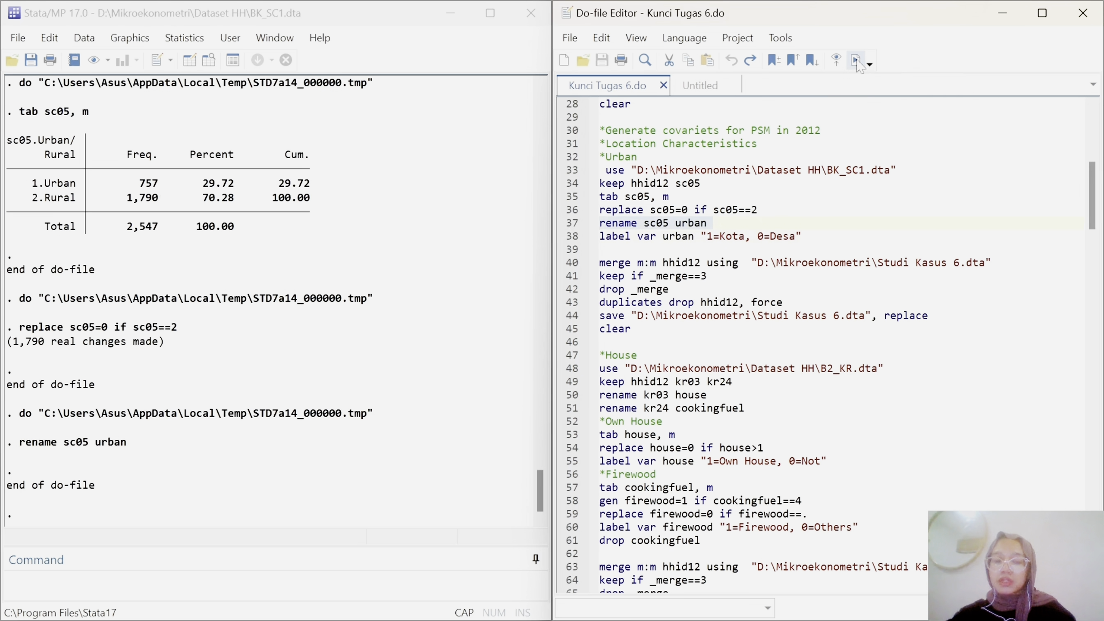
click(567, 237)
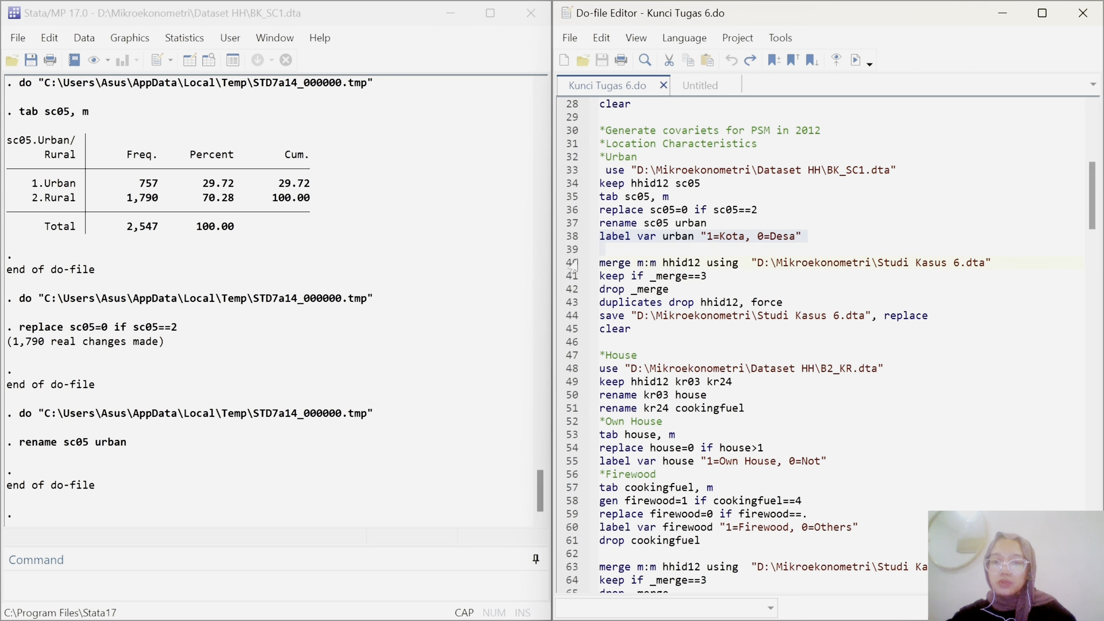
click(855, 60)
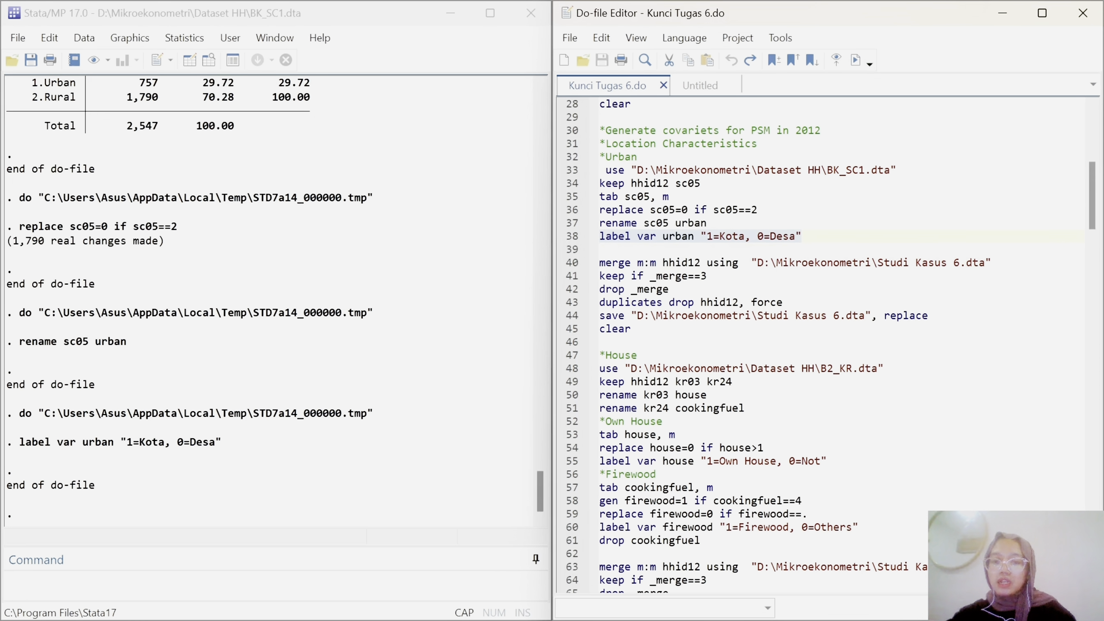
Step: Run do-file lines 40 to 45 together to merge m:m on hhid12 with Studi Kasus 6.dta, save with replace and clear memory
drag(567, 264, 583, 334)
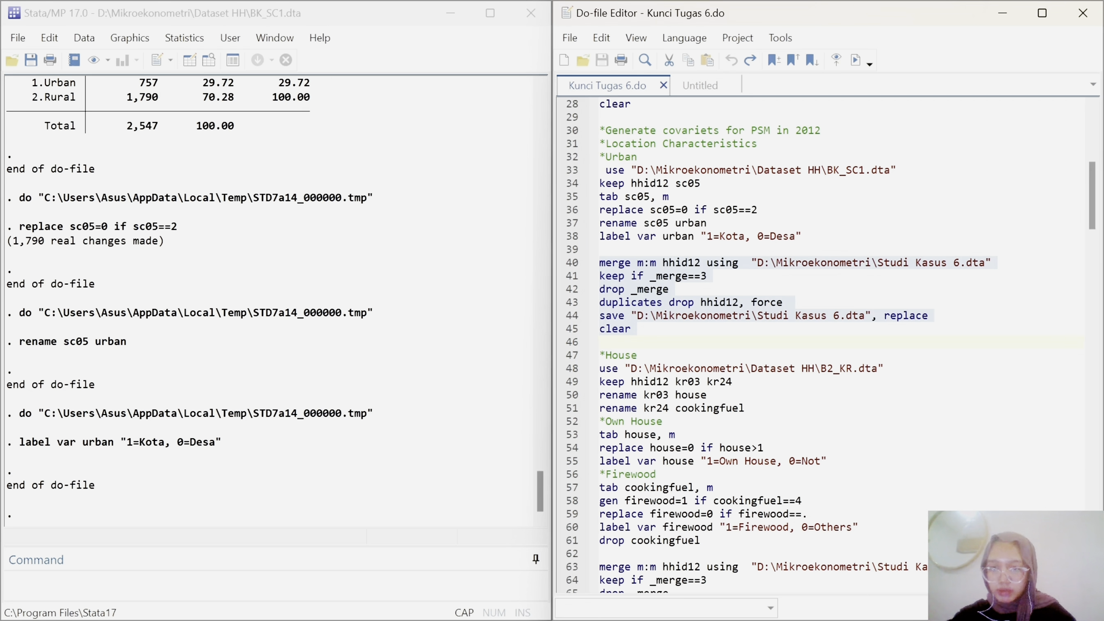
click(855, 63)
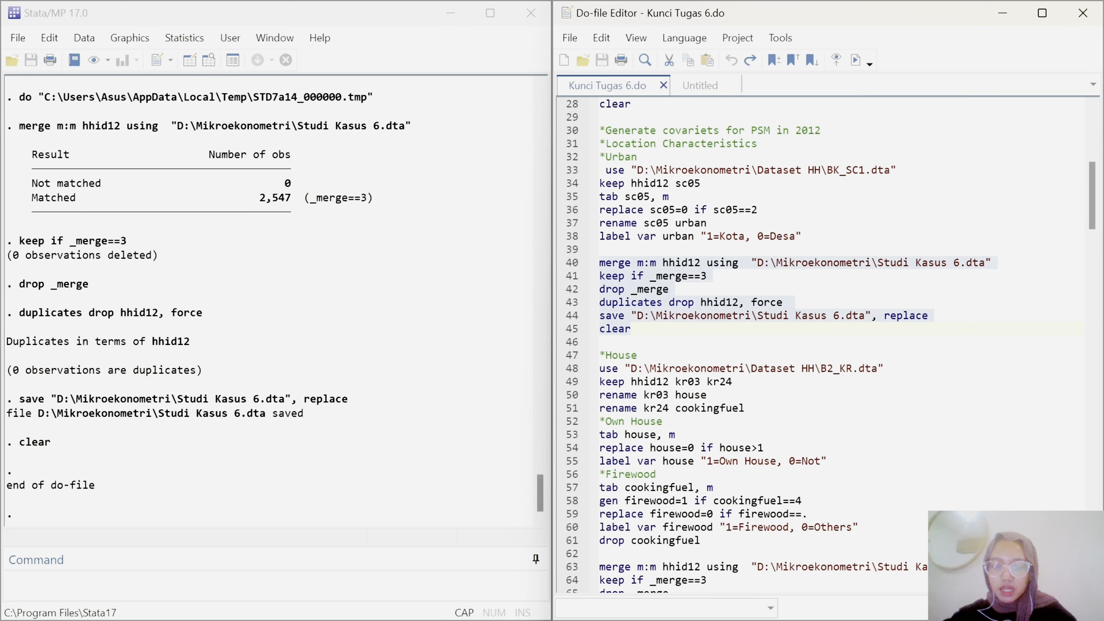
Step: Check the house variable's source file in the Word document's variable table, and run do-file line 48 to load B2_KR.dta
scroll(800, 343, down, 3)
scroll(800, 344, down, 2)
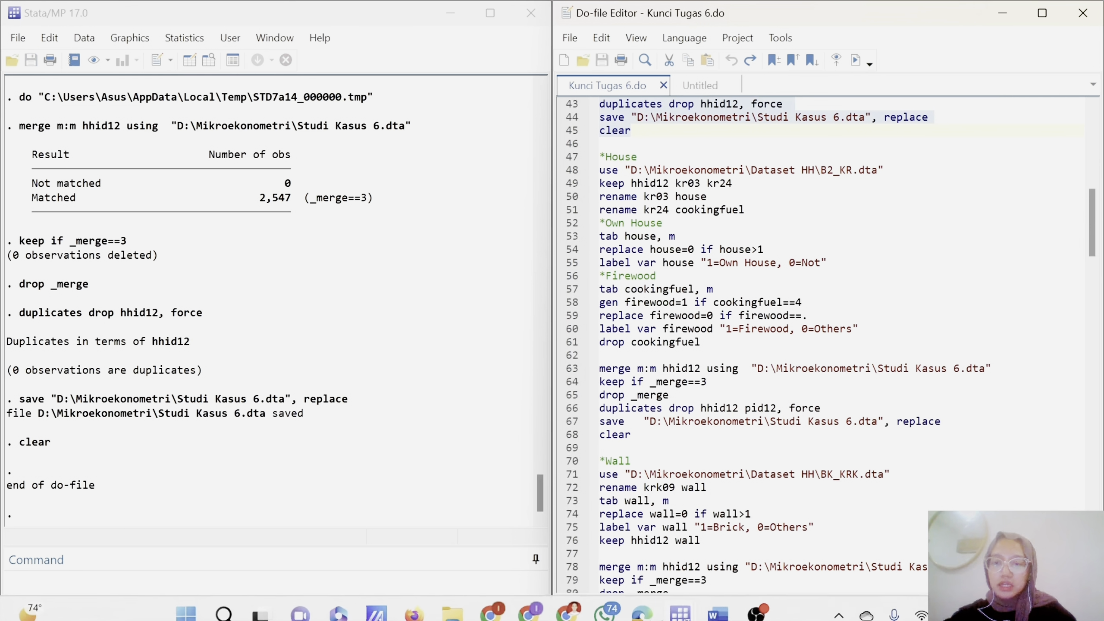
click(725, 606)
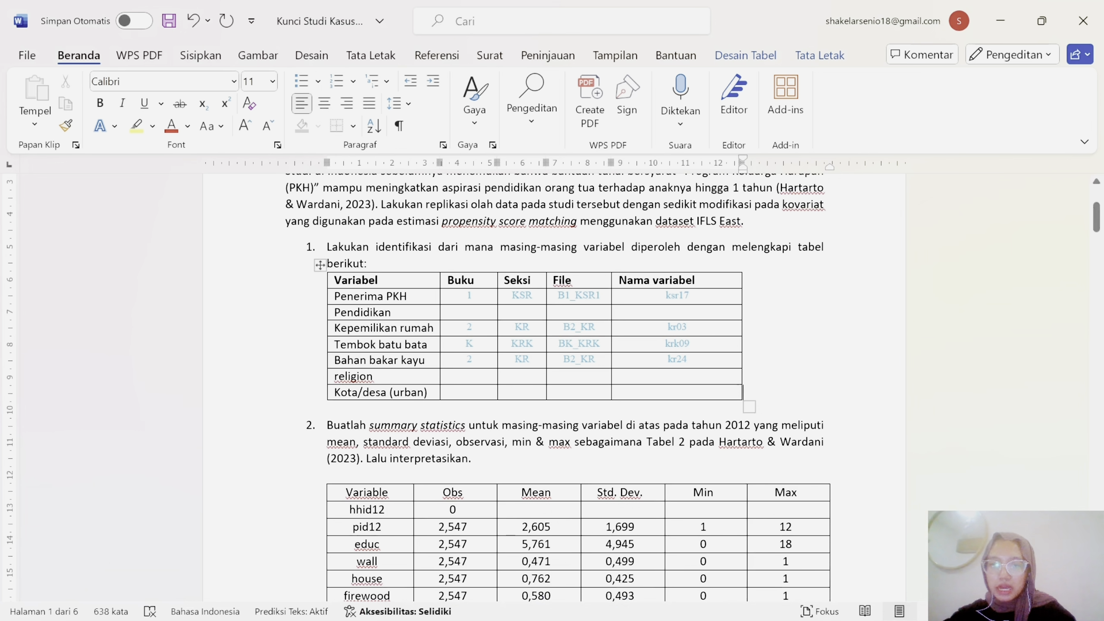
click(1000, 21)
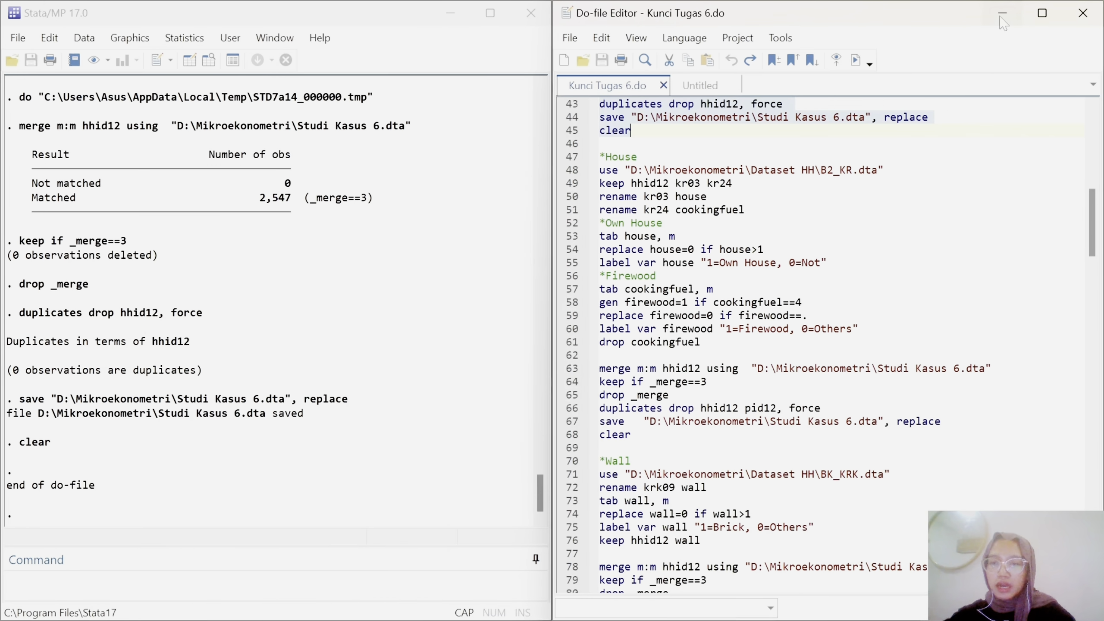
click(574, 172)
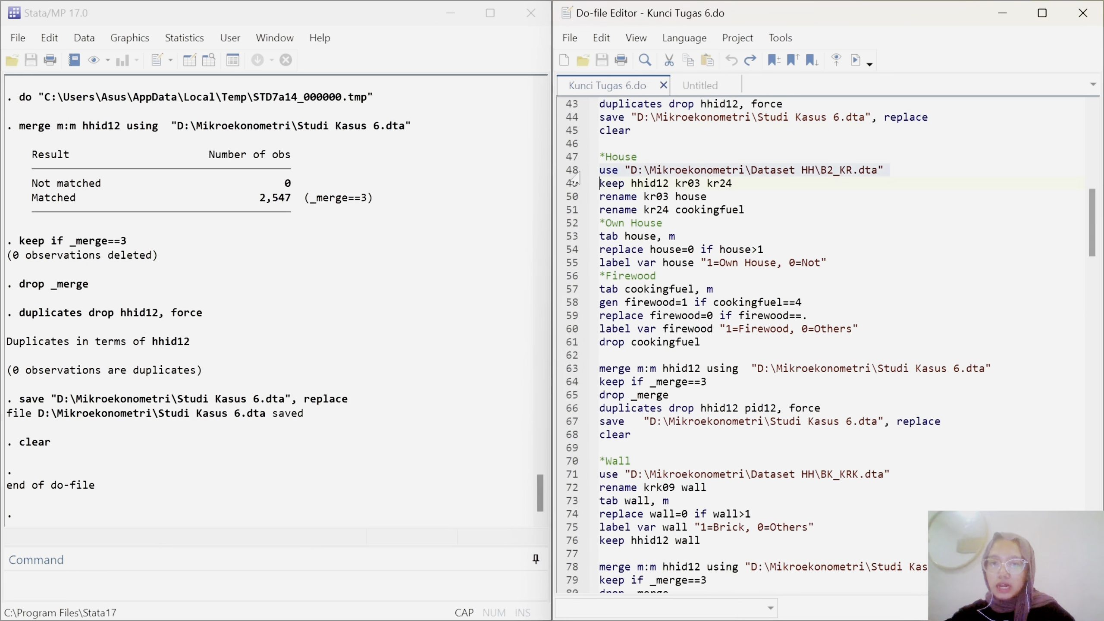
click(857, 61)
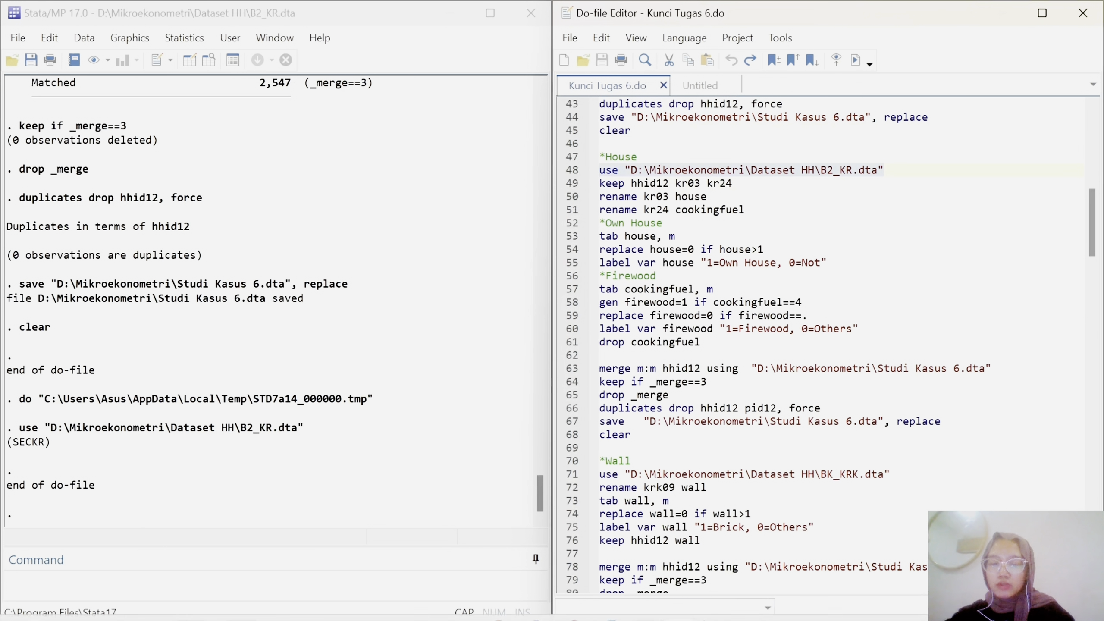
Step: Check the house and firewood variable names in the Word table, and run do-file line 49 to keep hhid12, kr03 and kr24
mouse_move(718, 600)
click(719, 531)
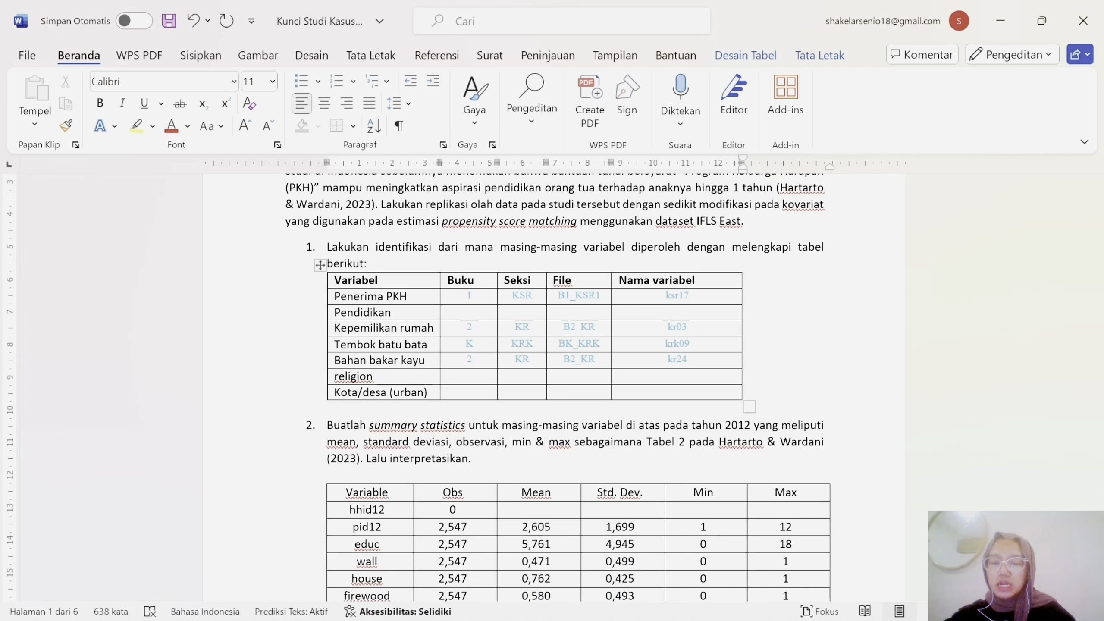
scroll(578, 387, down, 3)
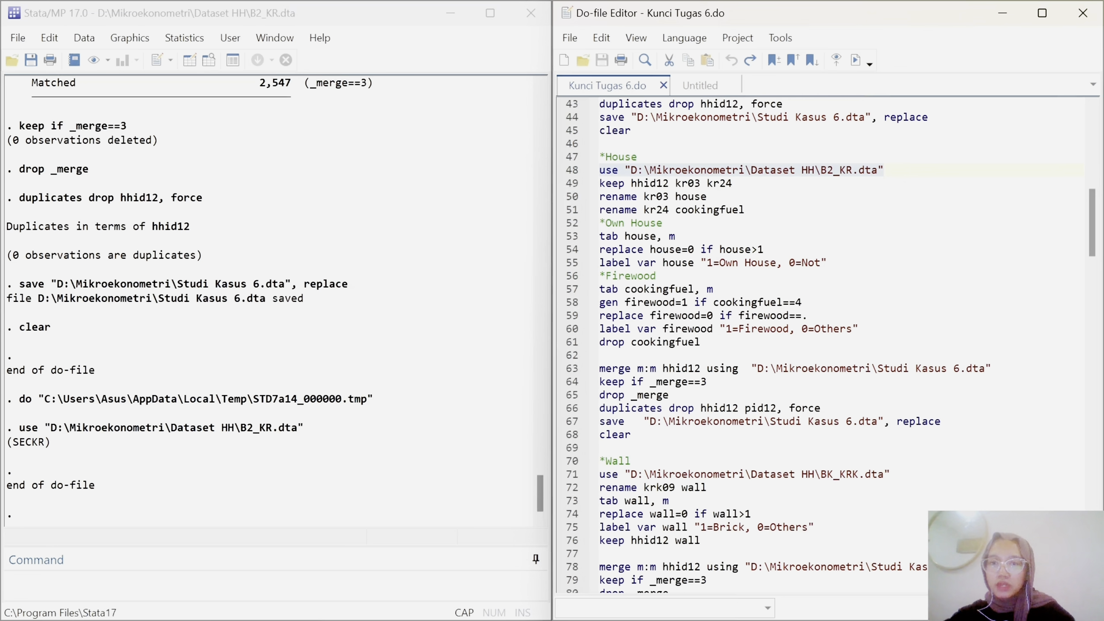
click(569, 183)
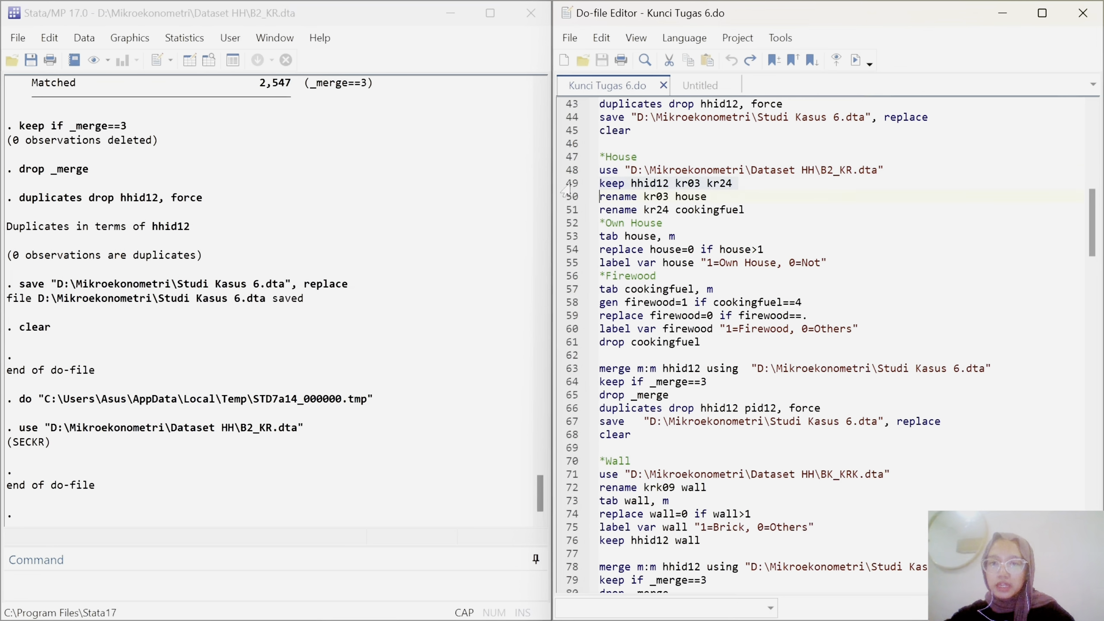
click(855, 60)
Step: Run do-file lines 50 and 51 together to rename kr03 to house and kr24 to cookingfuel
click(569, 198)
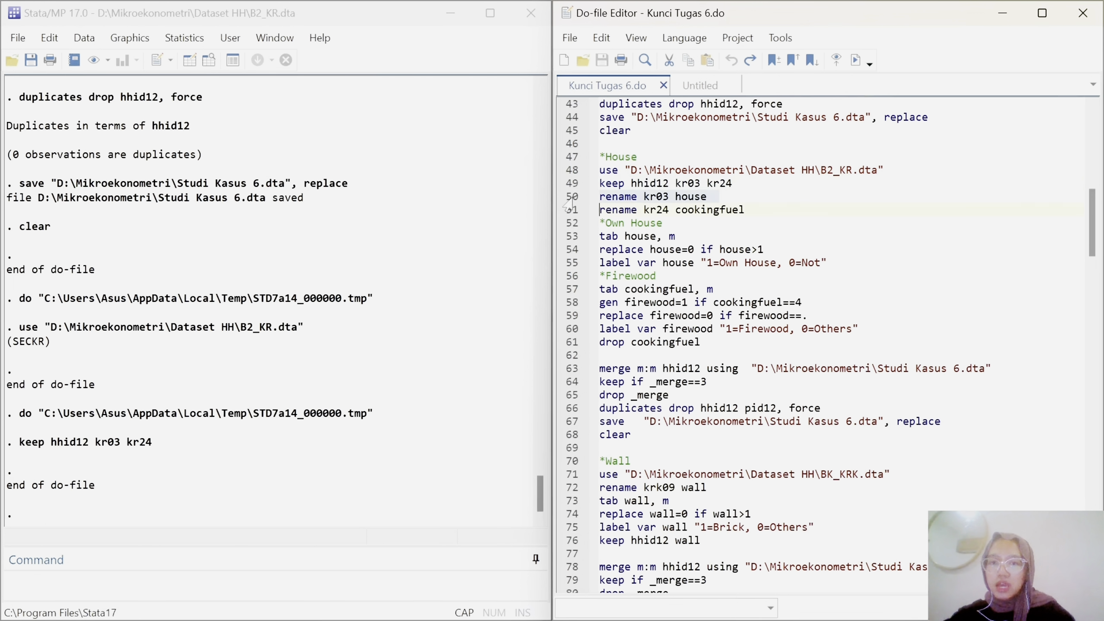
drag(568, 204, 570, 215)
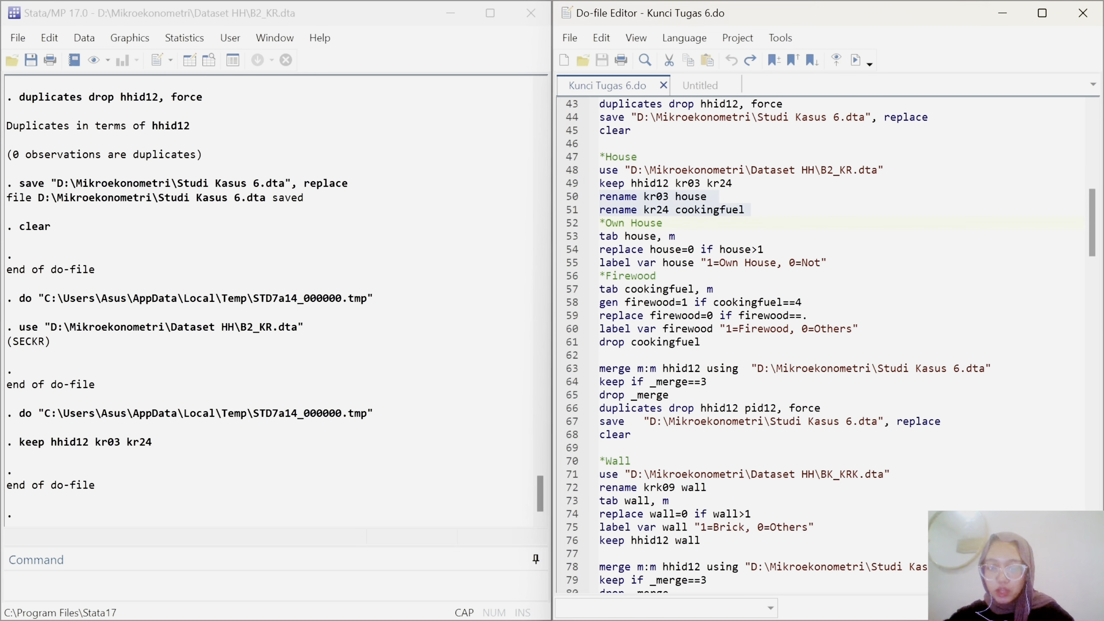
click(855, 60)
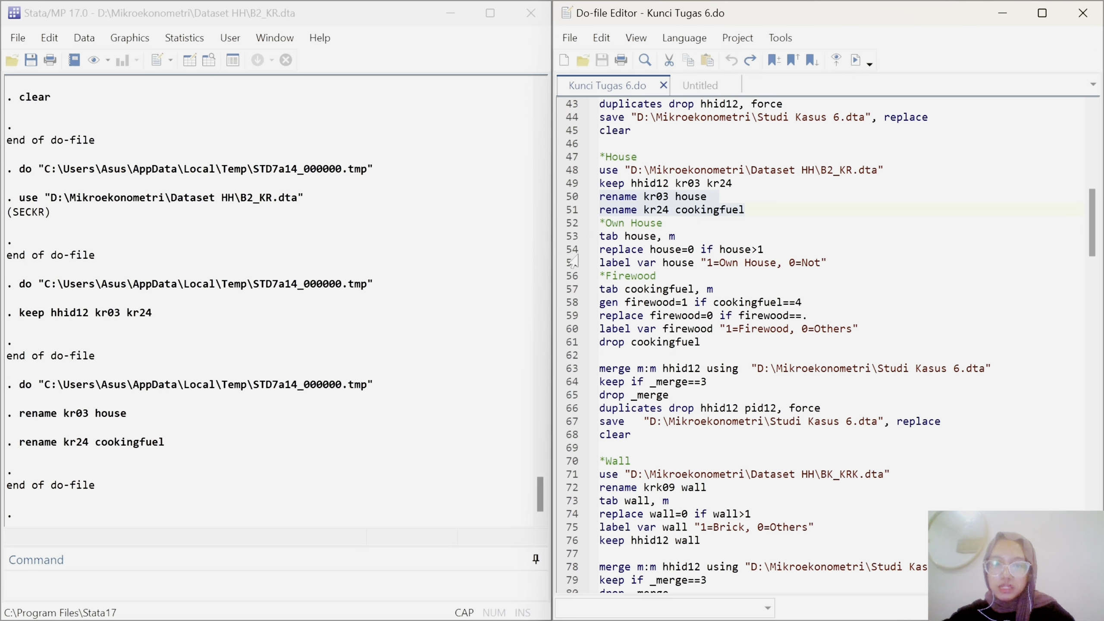
Step: Run do-file lines 53 to 55 one at a time to tabulate house, recode values above 1 to 0, and label it "1=Own House, 0=Not"
click(571, 238)
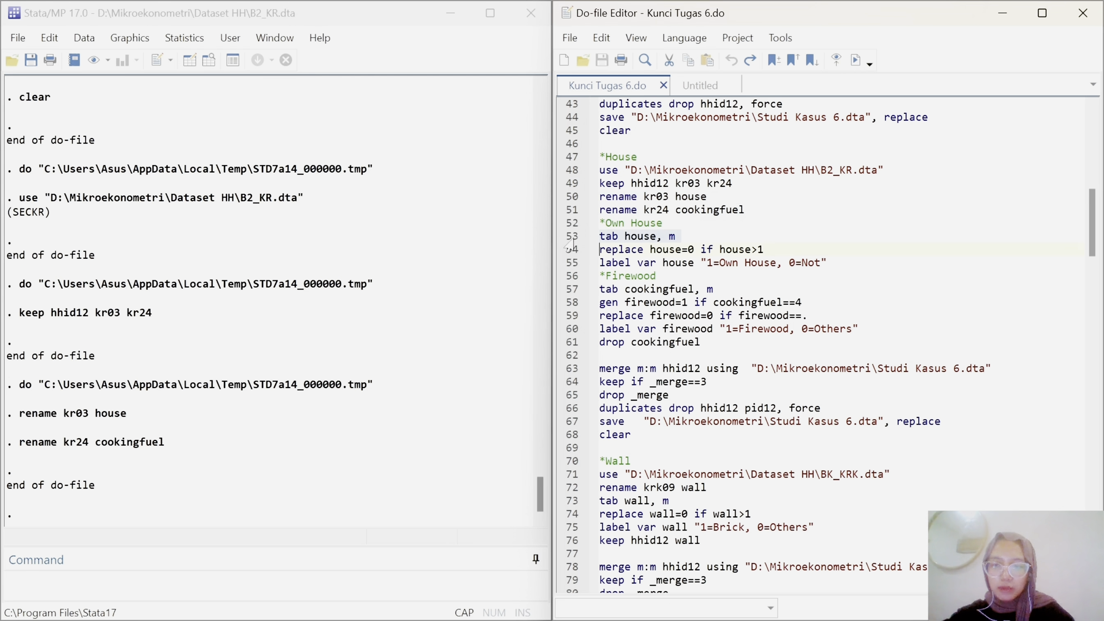
click(855, 59)
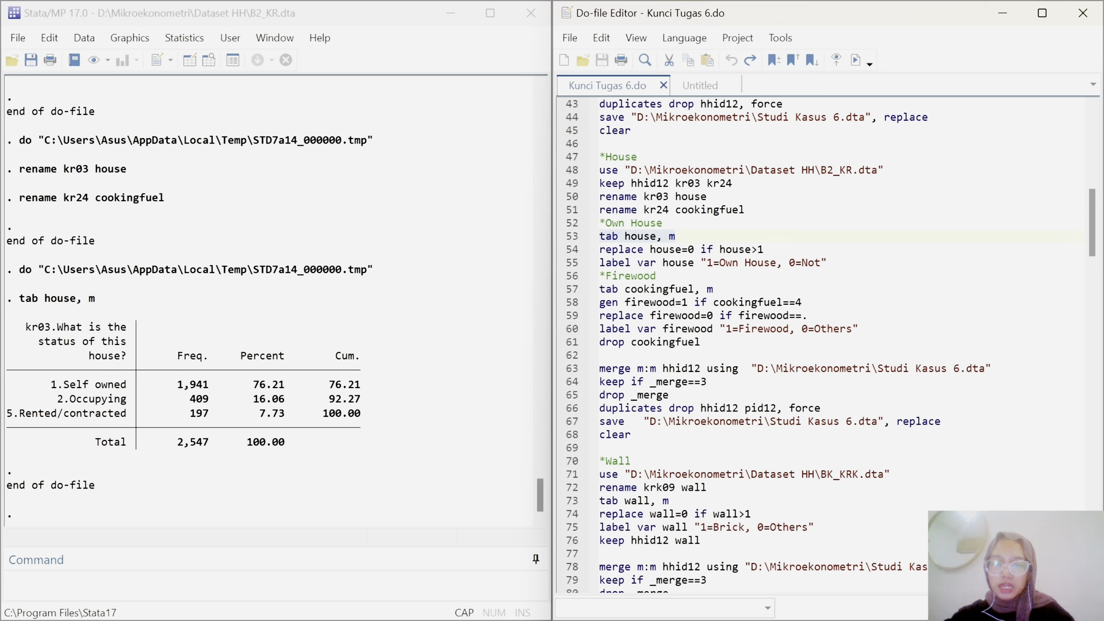
click(569, 251)
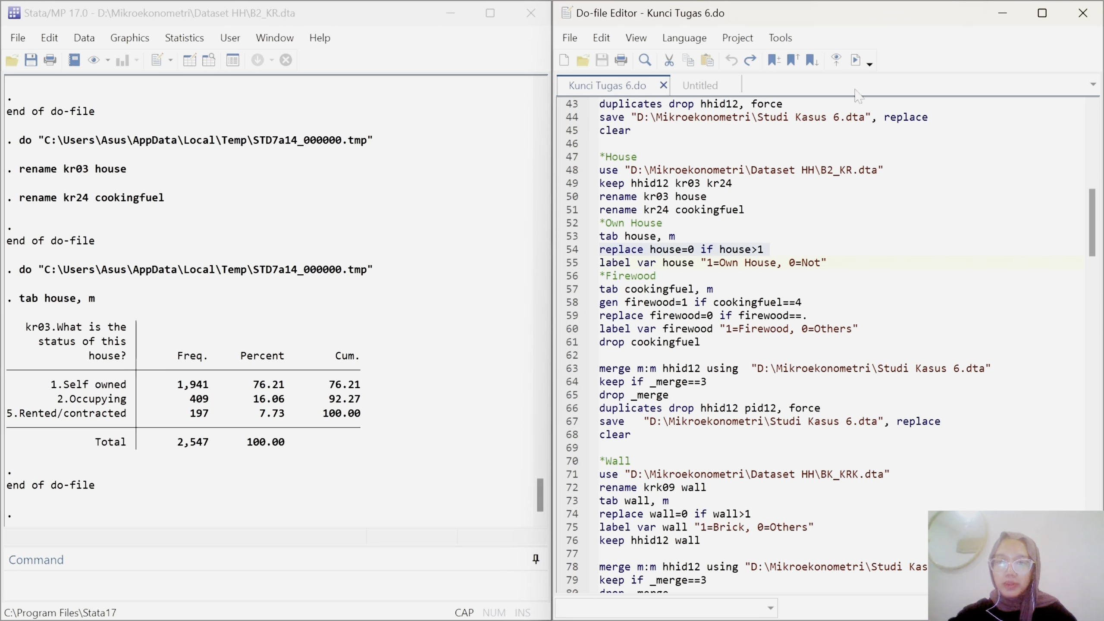
click(856, 60)
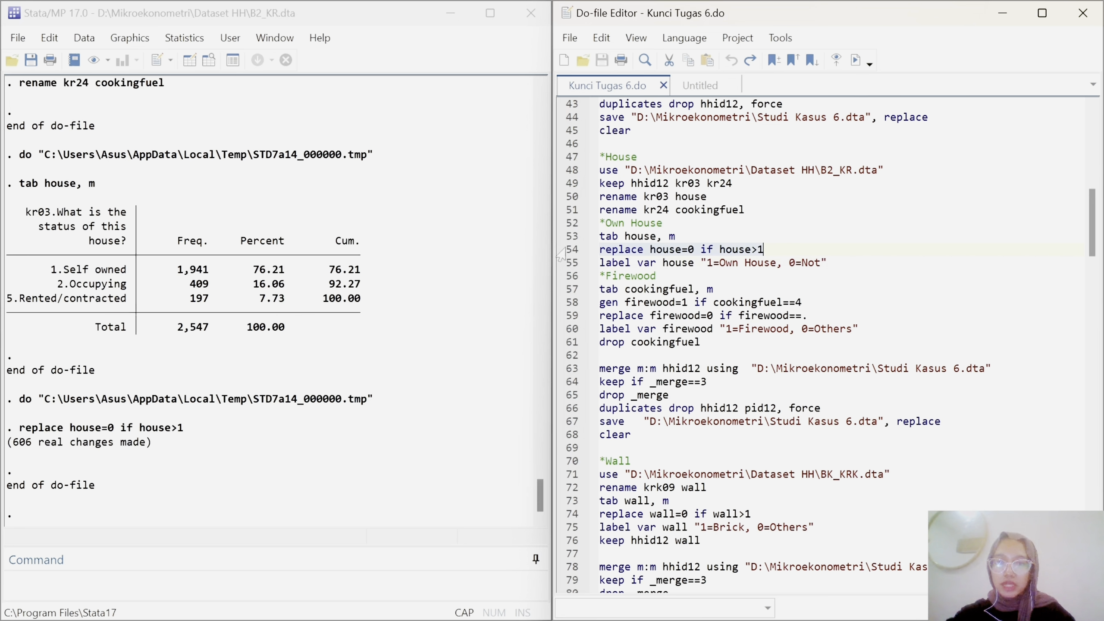
click(569, 263)
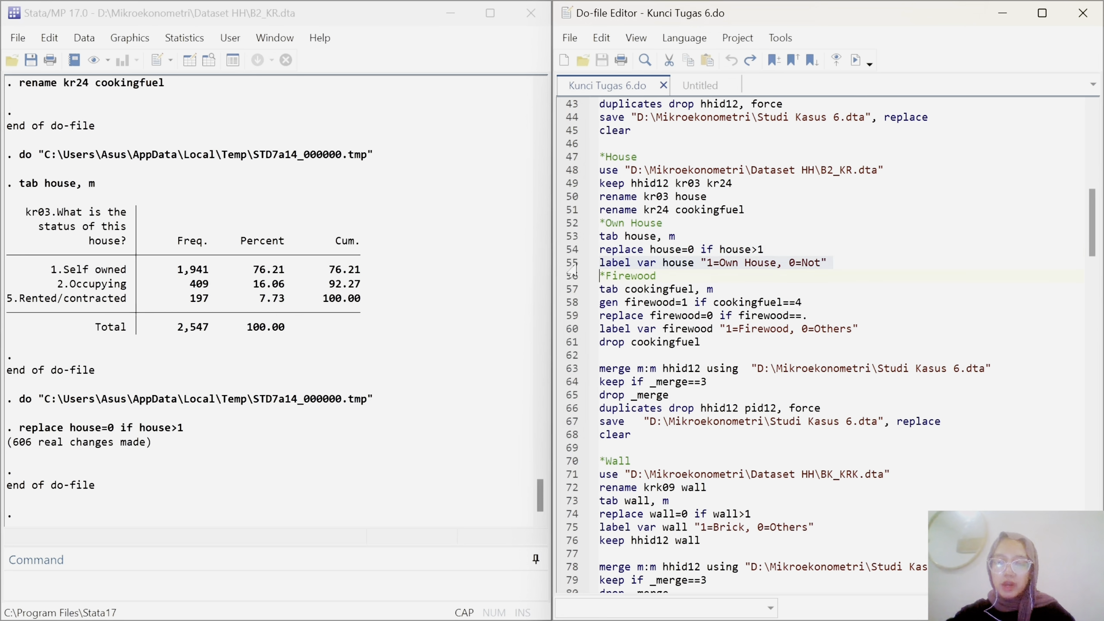
click(855, 61)
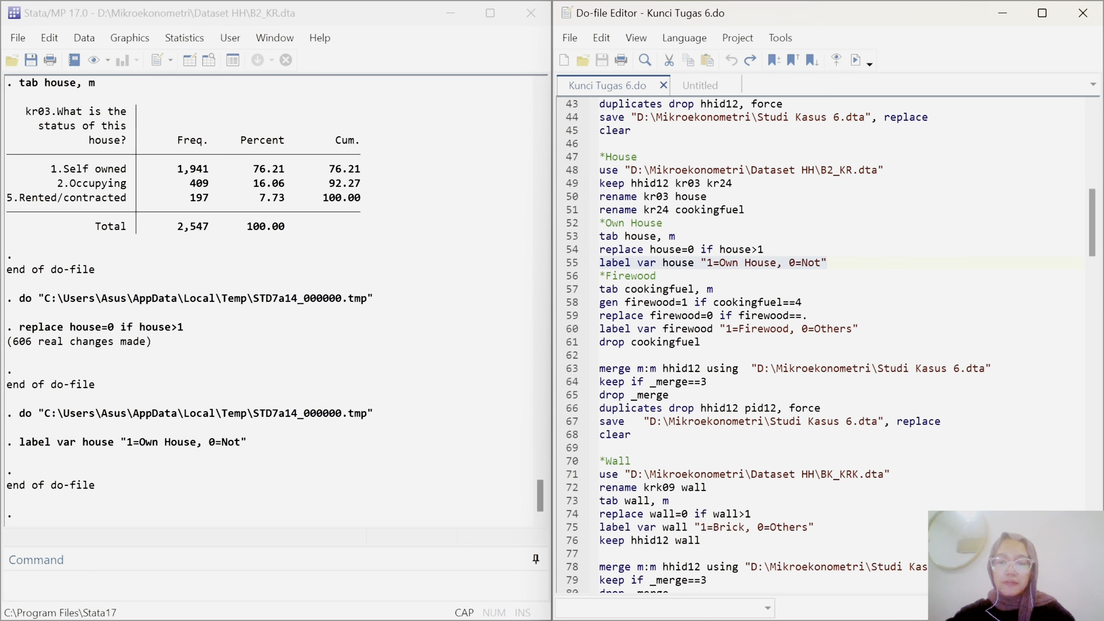
Step: Run do-file lines 57 to 59 one at a time to tabulate cookingfuel and generate firewood as 1 for cookingfuel 4, replacing missing values with 0
scroll(826, 346, down, 2)
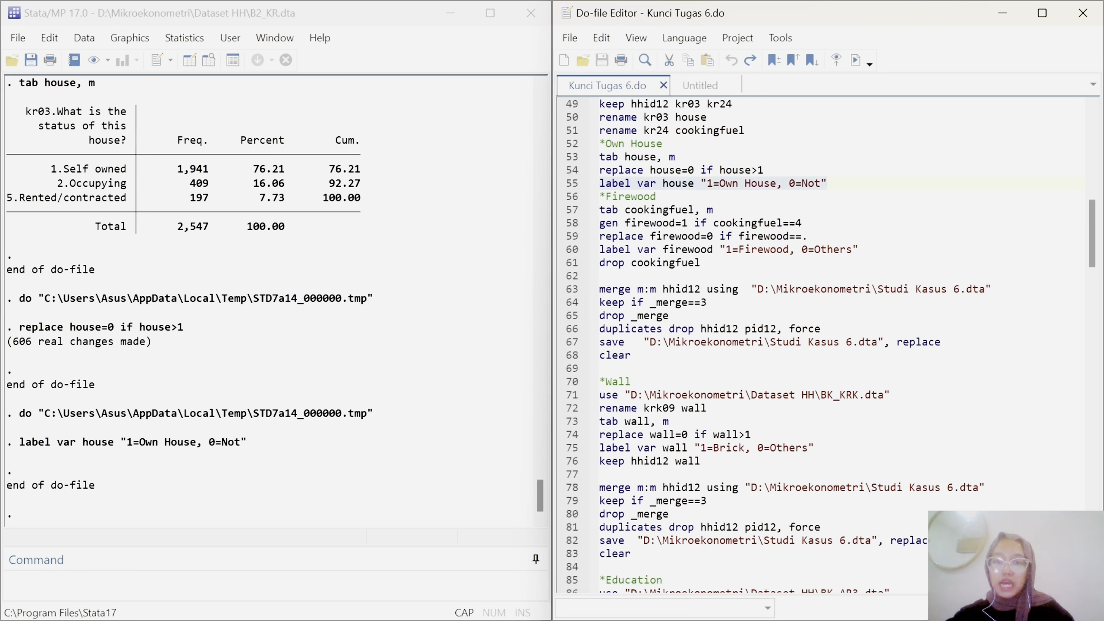
click(569, 209)
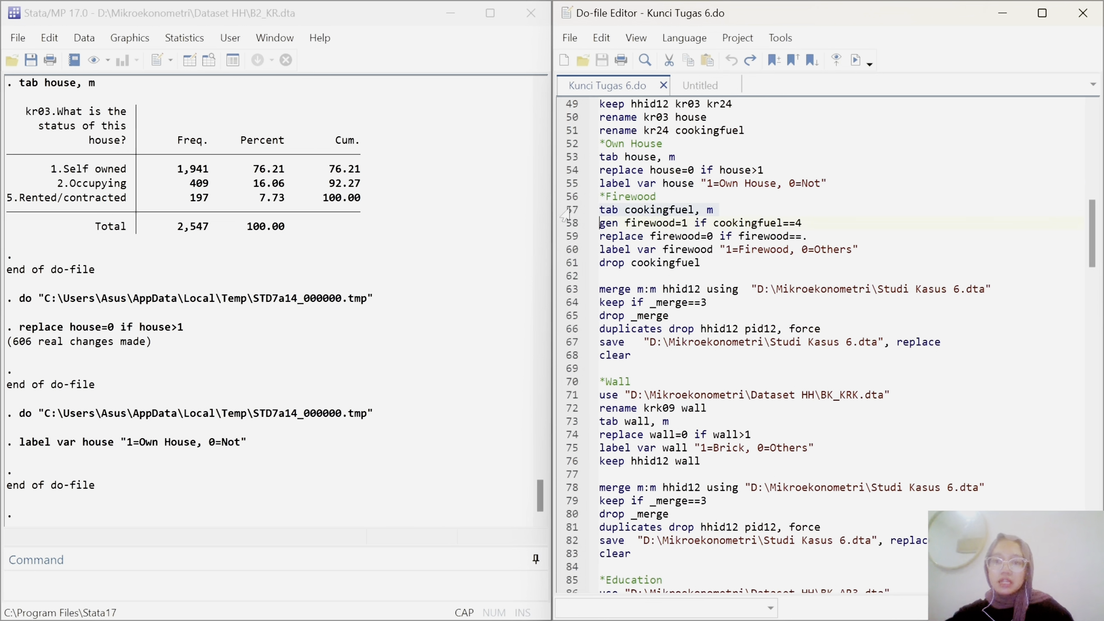
click(857, 62)
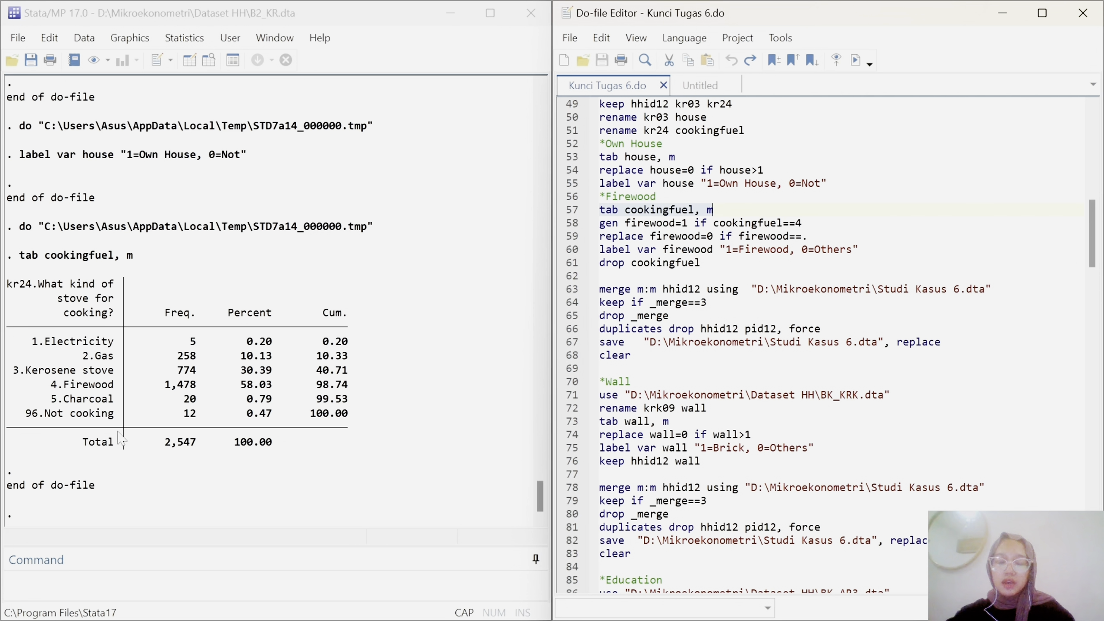
click(569, 227)
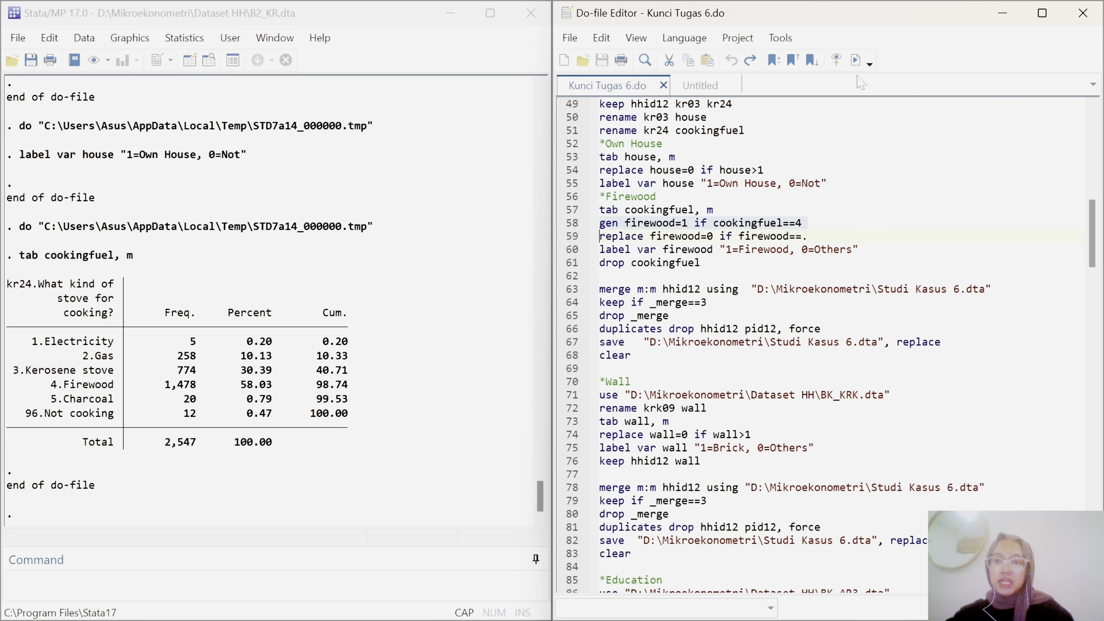
click(855, 60)
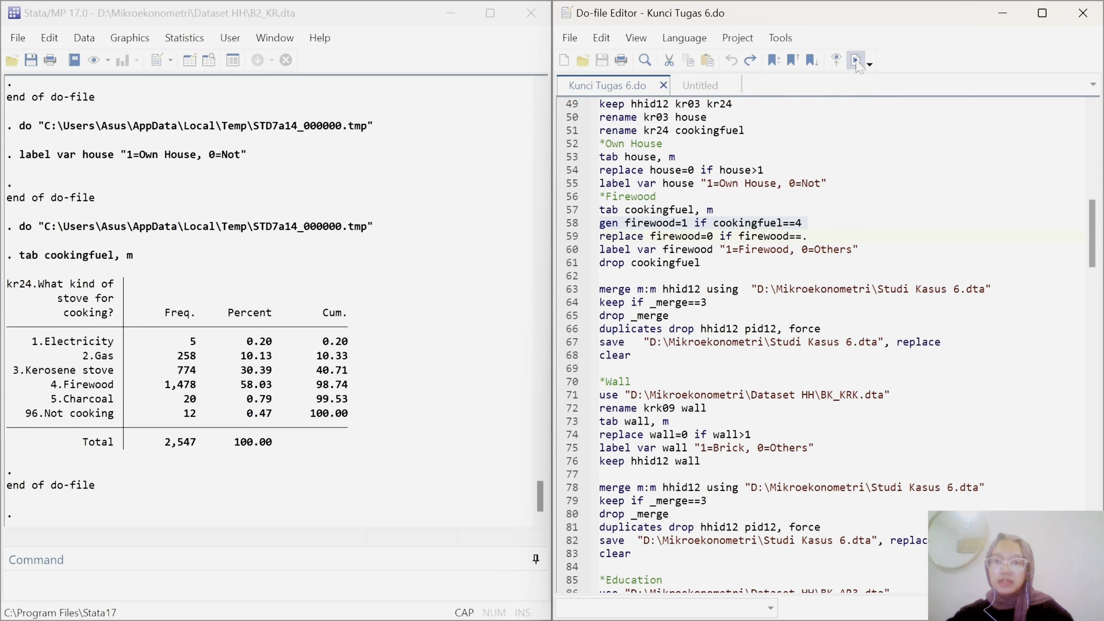
click(562, 241)
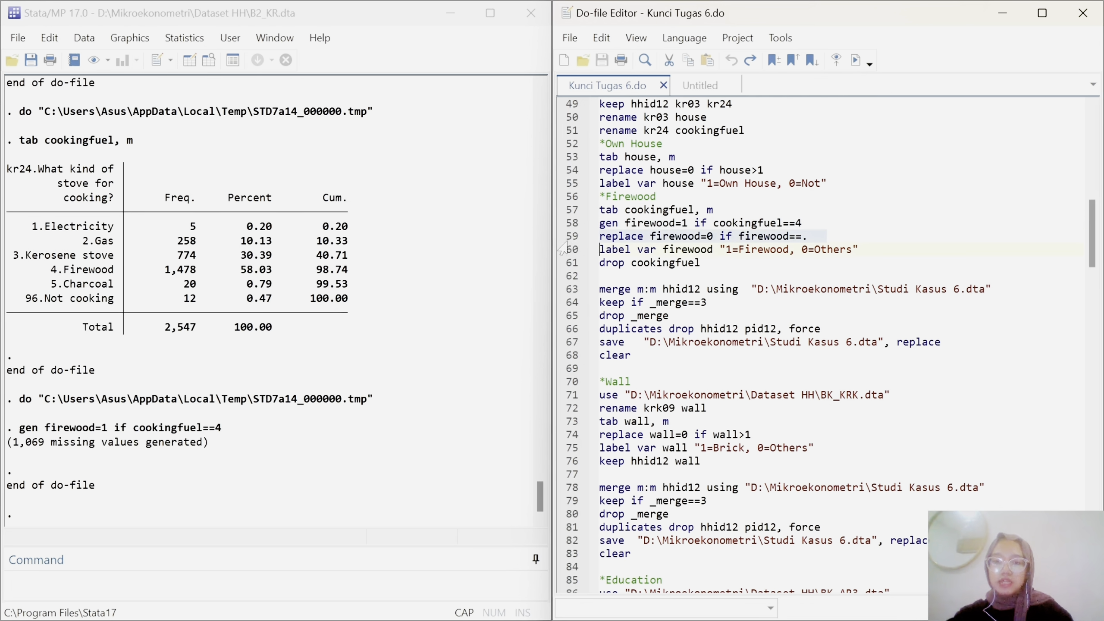
click(857, 61)
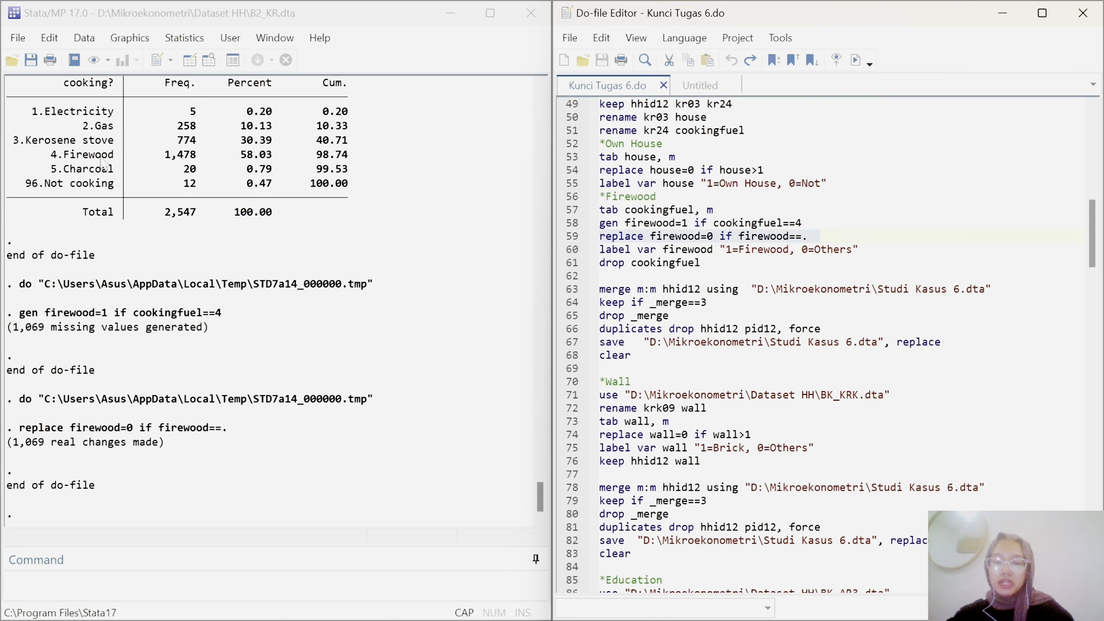
Step: Run do-file lines 60 and 61 one at a time to label firewood "1=Firewood, 0=Others" and drop cookingfuel
click(566, 254)
click(855, 60)
key(shift+End)
key(ctrl+d)
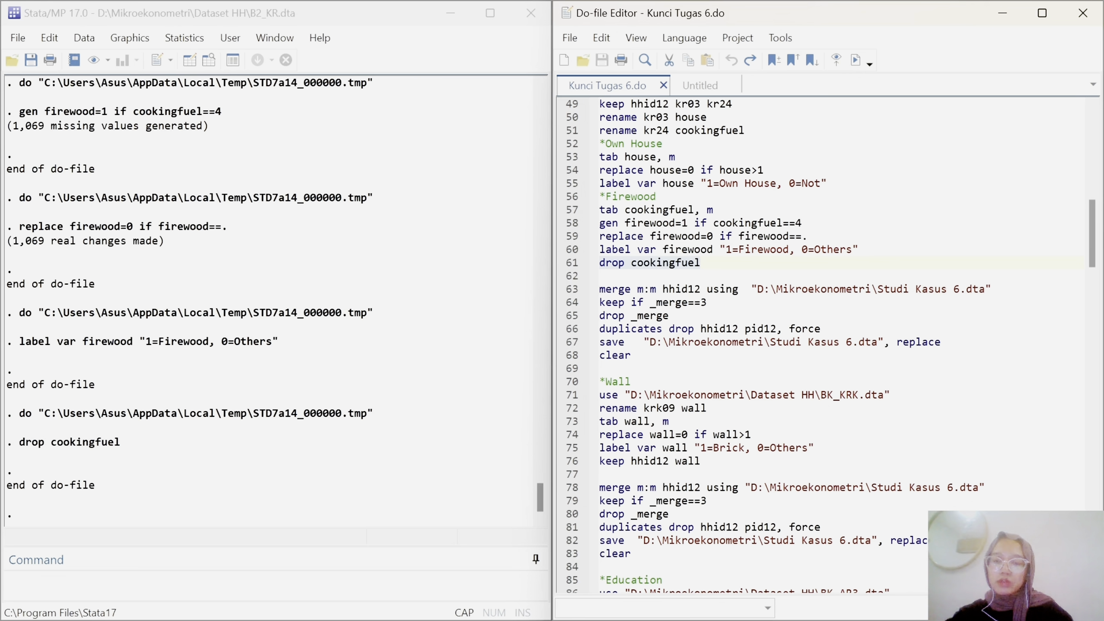
drag(625, 223, 681, 223)
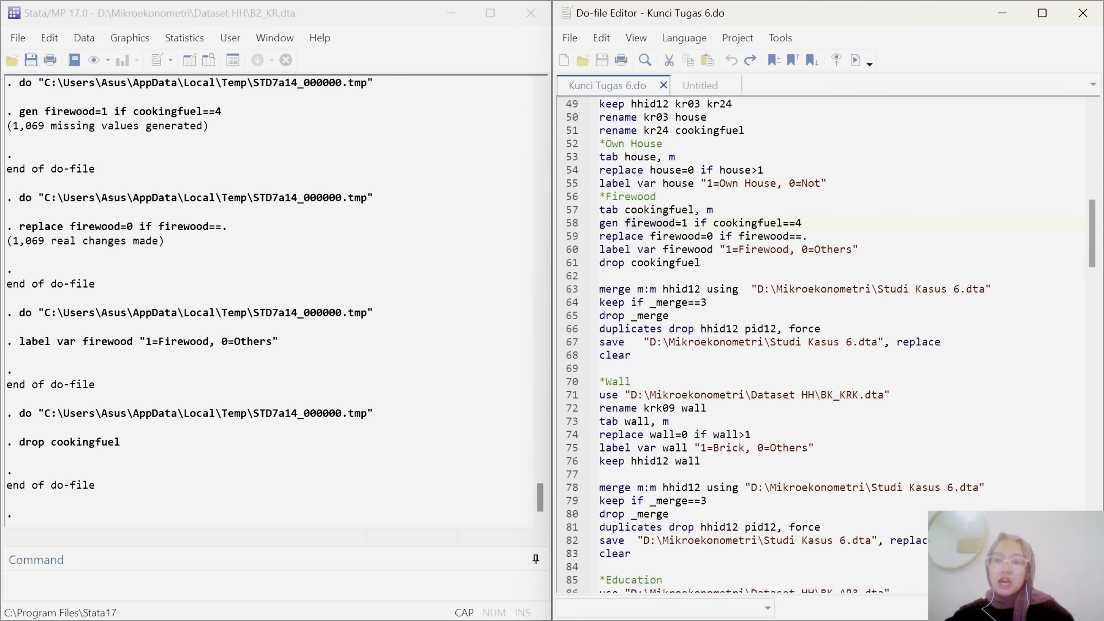
Step: Run do-file lines 63 to 68 together to merge on hhid12 with Studi Kasus 6.dta, keep matches, drop duplicates, save with replace and clear
scroll(675, 223, down, 1)
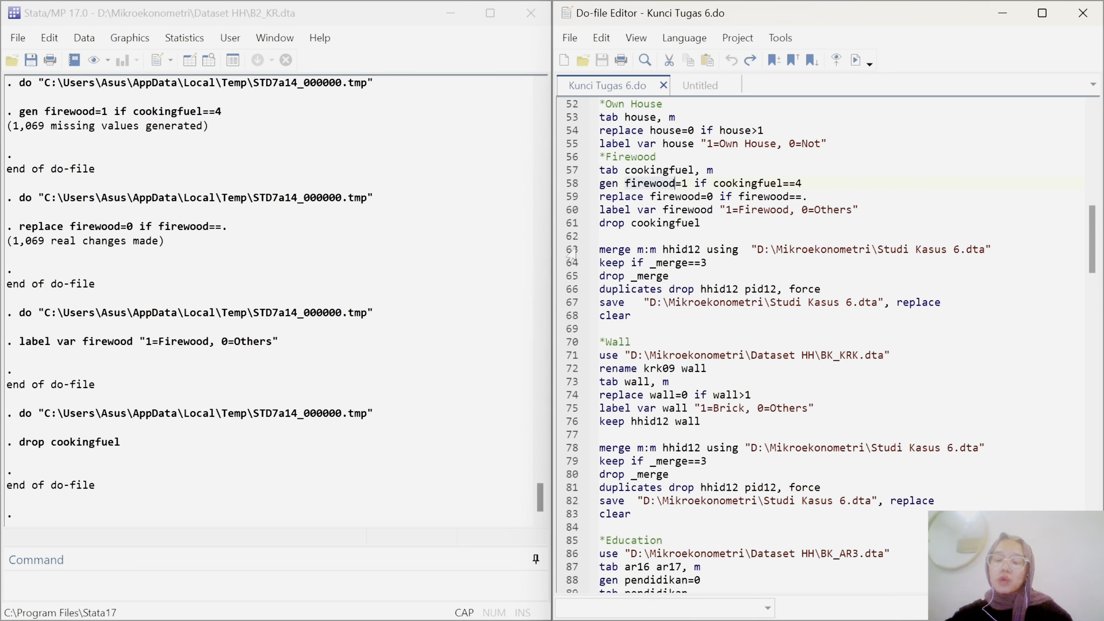
scroll(569, 258, up, 4)
scroll(570, 180, up, 1)
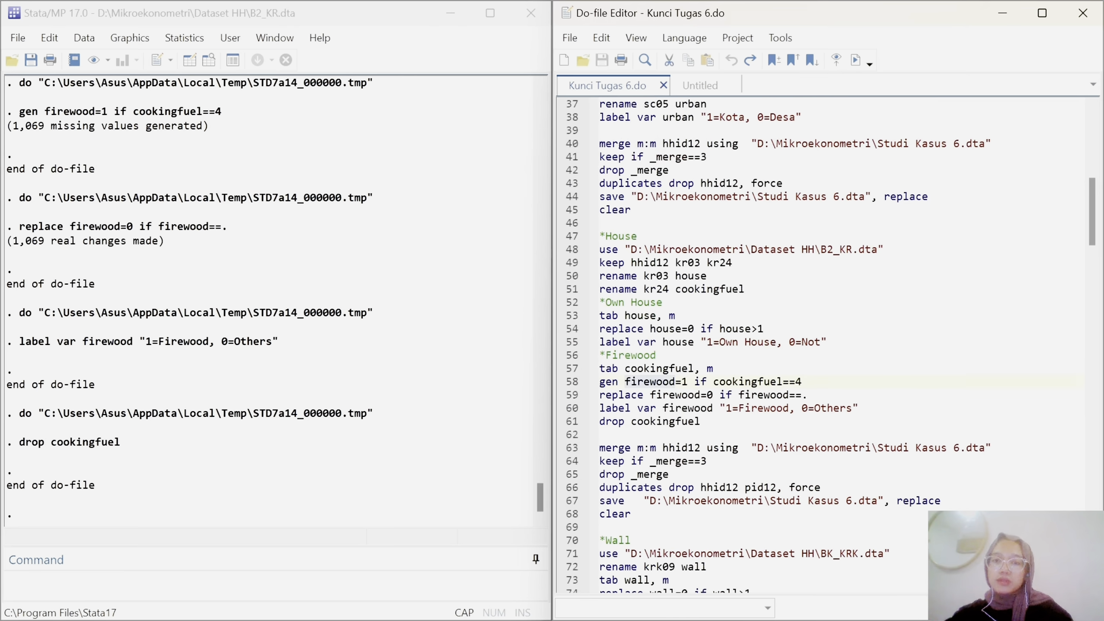
drag(583, 144, 583, 325)
scroll(587, 291, down, 5)
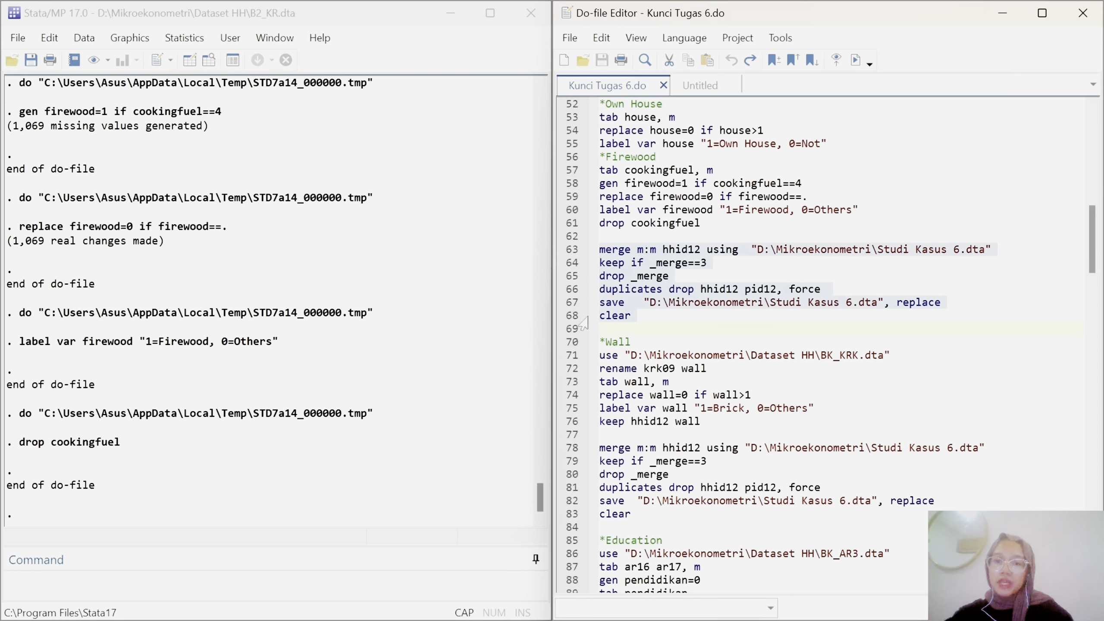
click(856, 60)
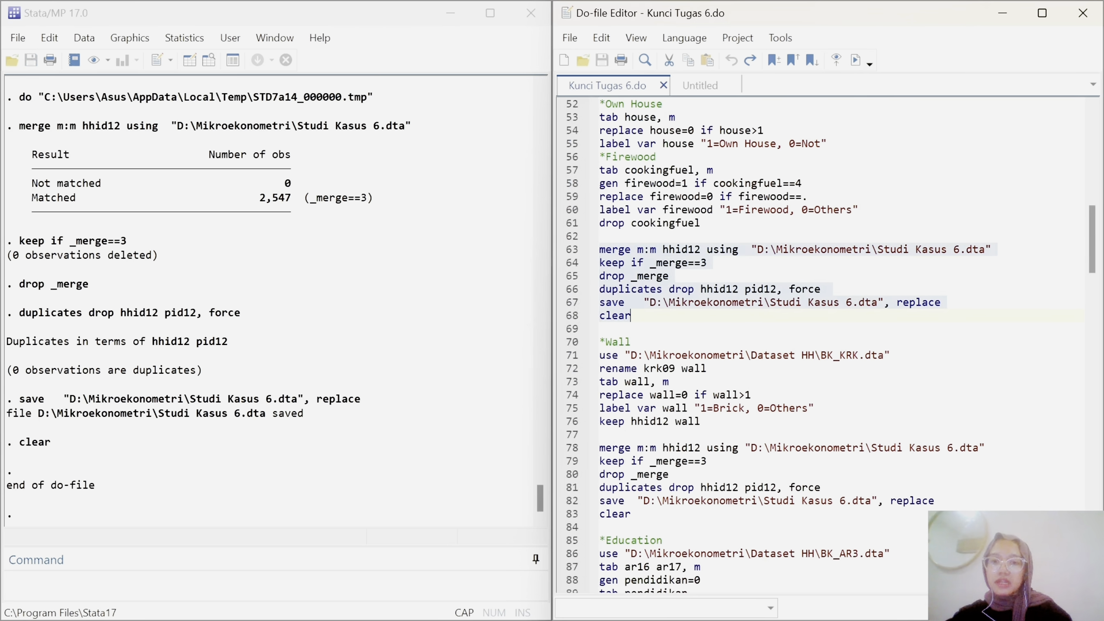
Step: Check the Tembok batu bata source file in the Word answer table and run do-file line 71 in Stata to load BK_KRK.dta
scroll(826, 348, down, 2)
mouse_move(718, 602)
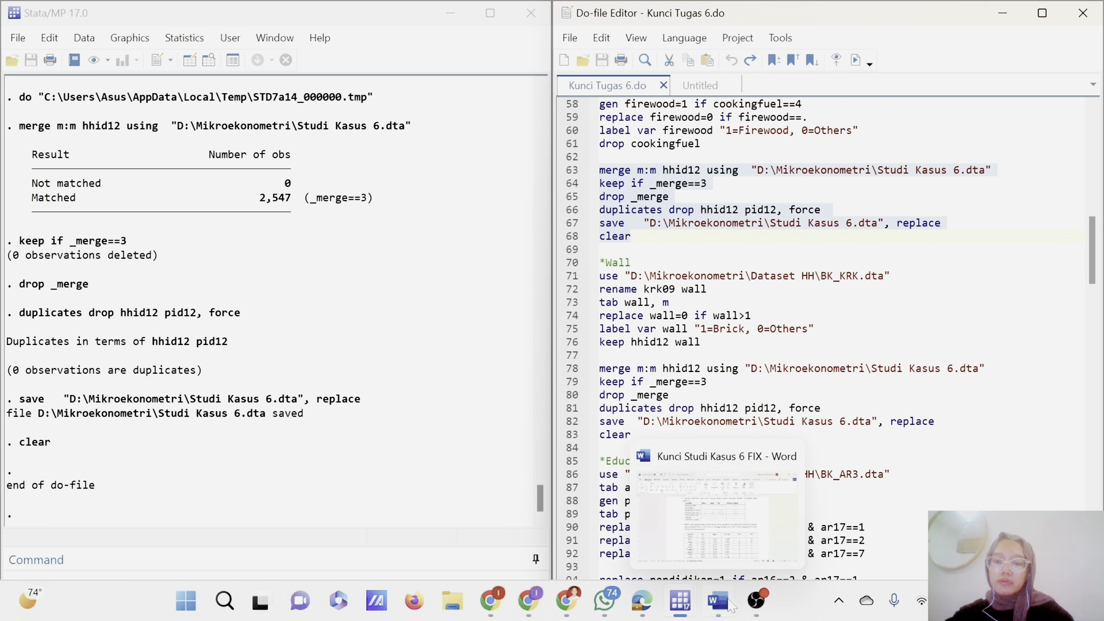
click(719, 544)
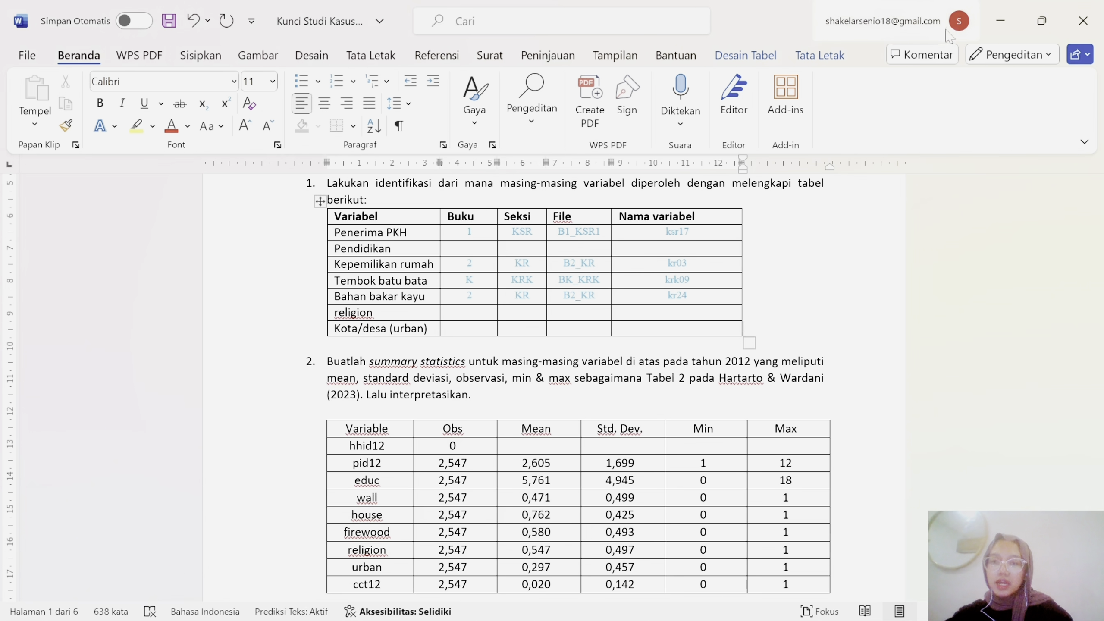
click(997, 20)
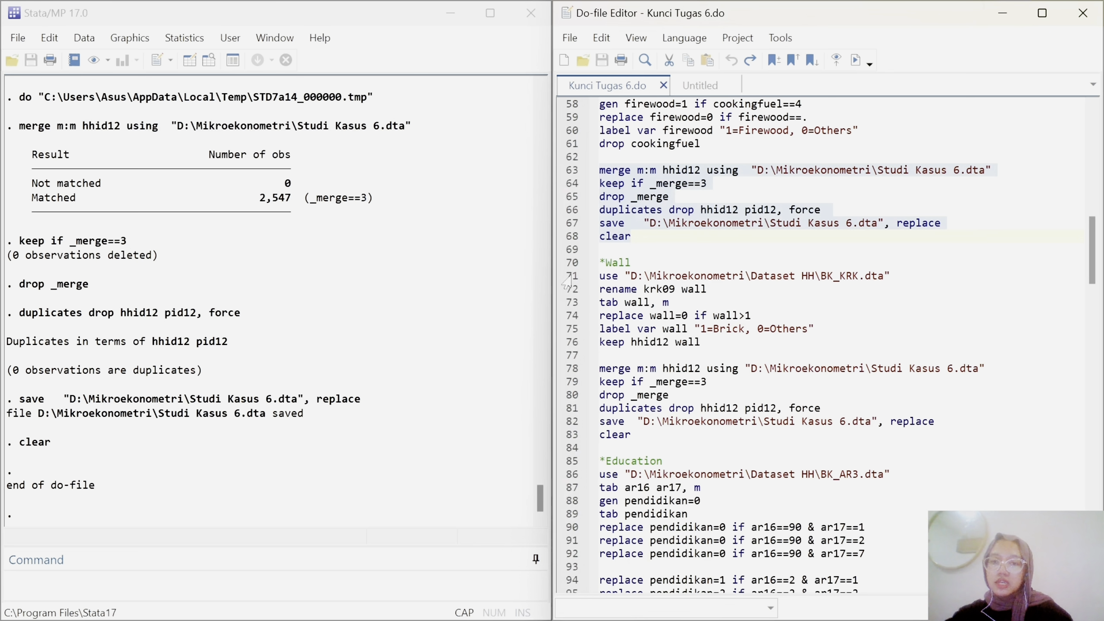
click(565, 279)
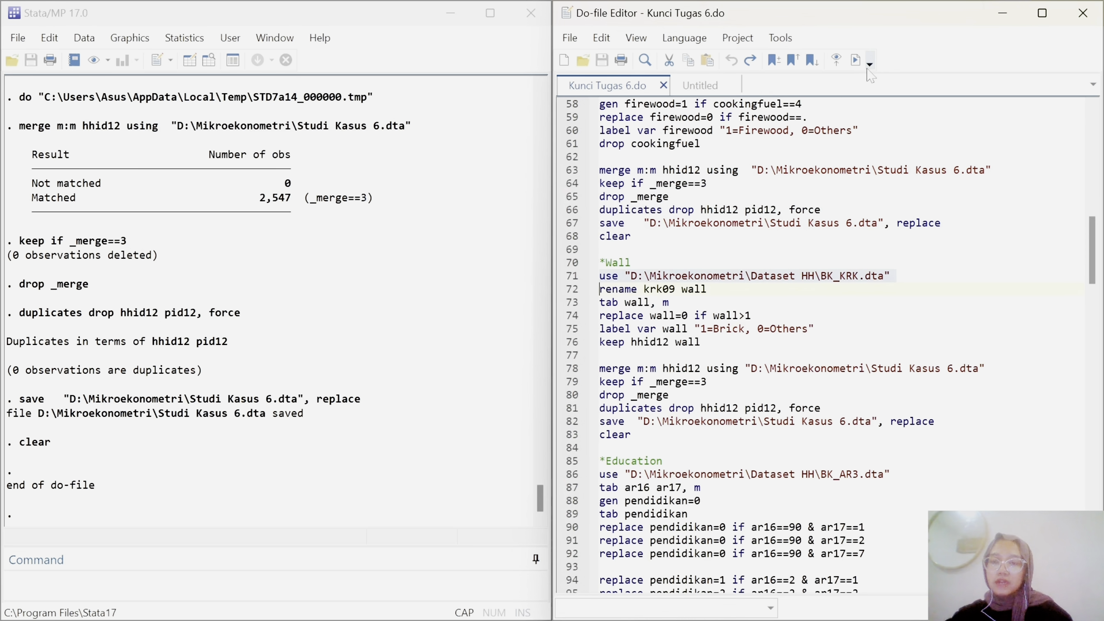
click(855, 60)
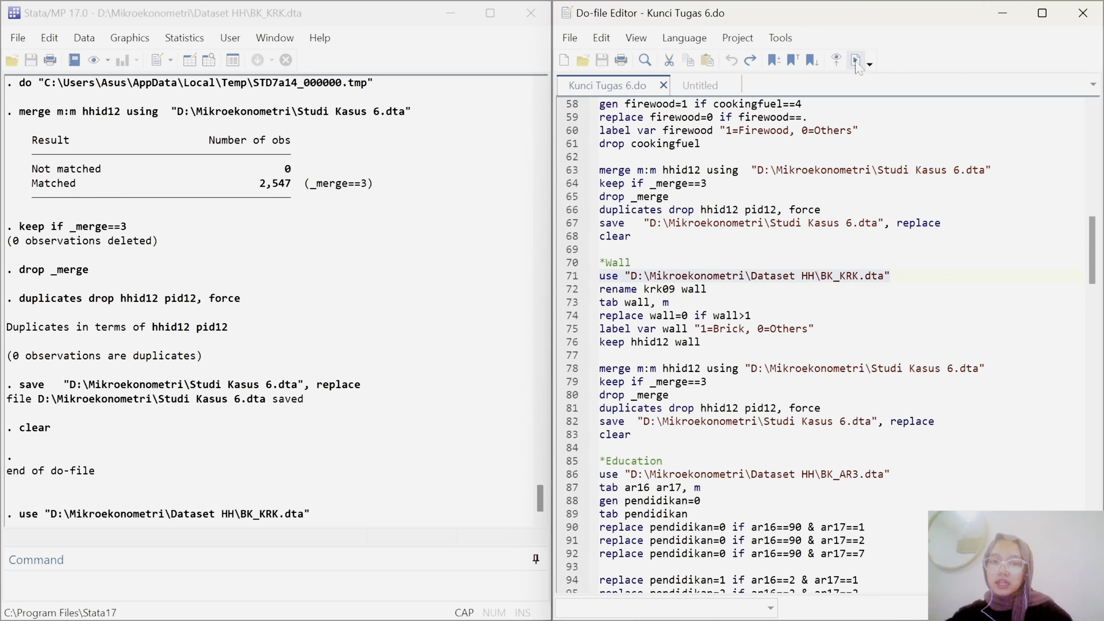
Step: Check the brick wall variable name in the Word table and run do-file line 72 in Stata to rename krk09 to wall
scroll(826, 349, down, 1)
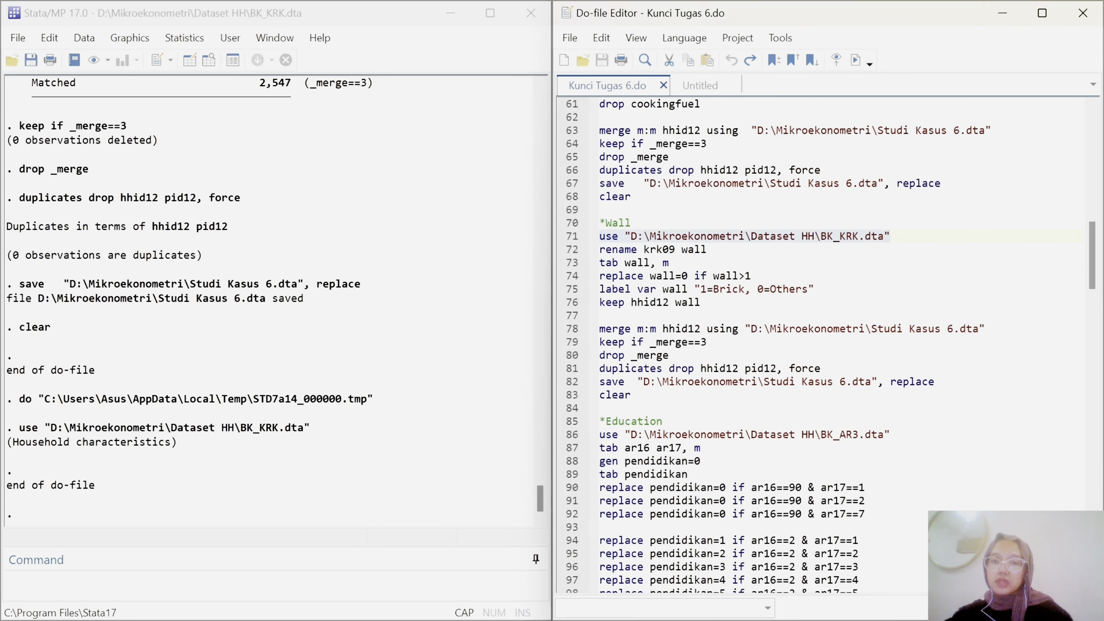
click(562, 253)
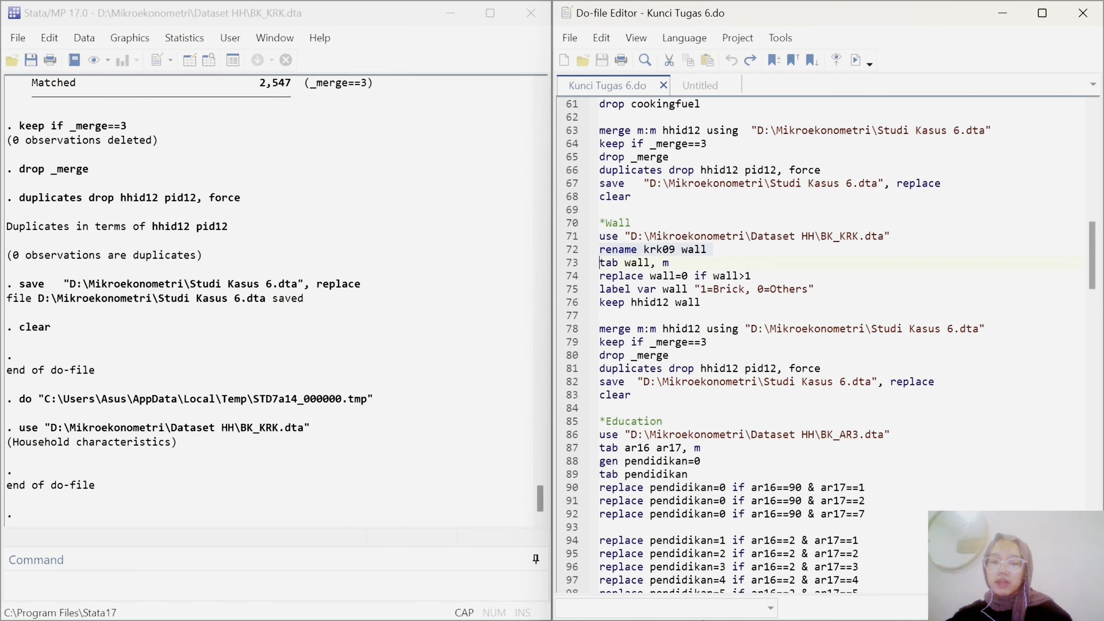
mouse_move(718, 611)
click(725, 548)
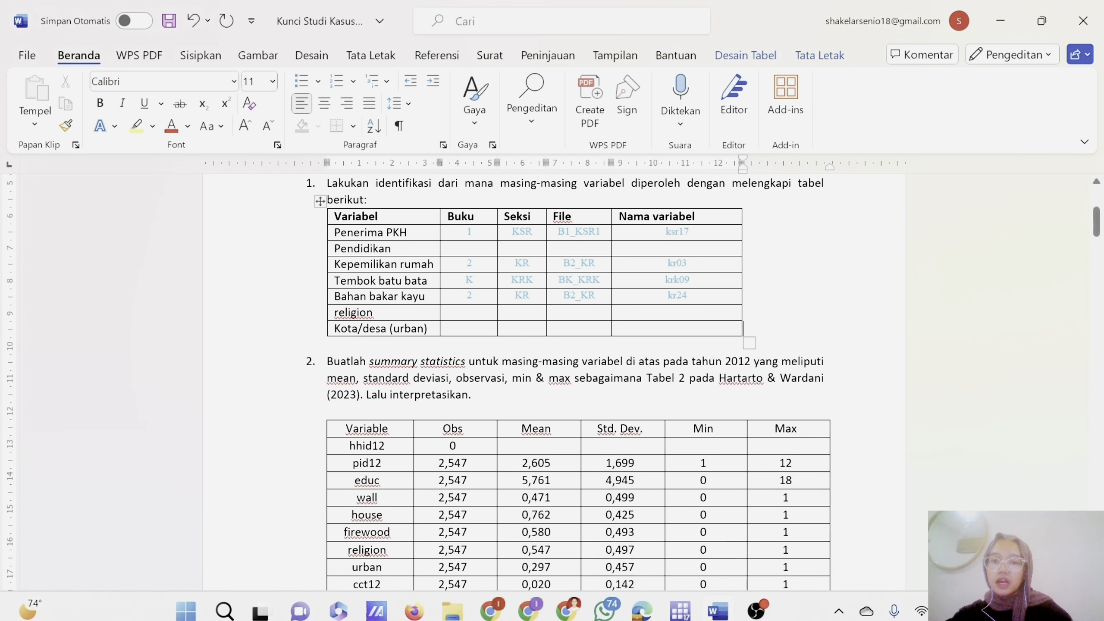
click(1001, 20)
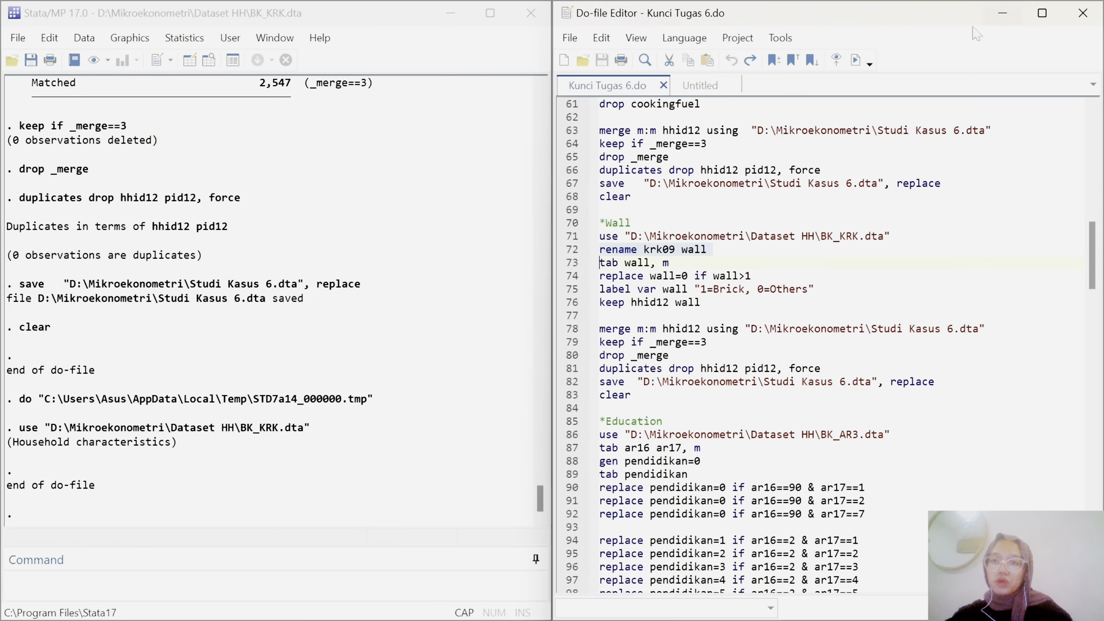
click(856, 59)
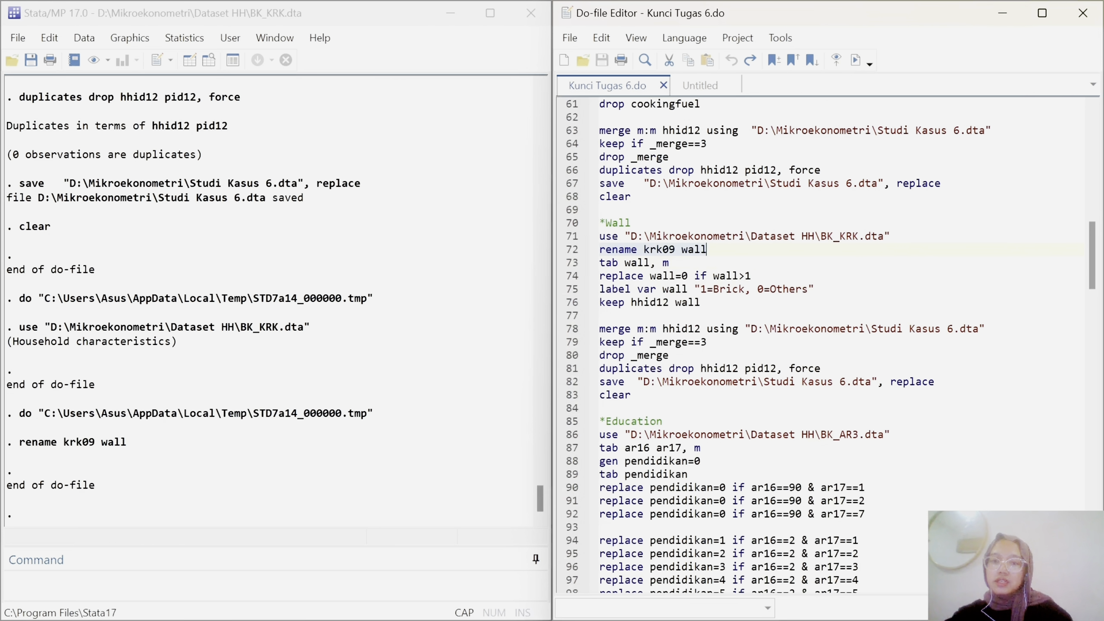
Step: Run do-file line 73 to tabulate wall including missing values, and examine the non-masonry categories in the output
click(564, 266)
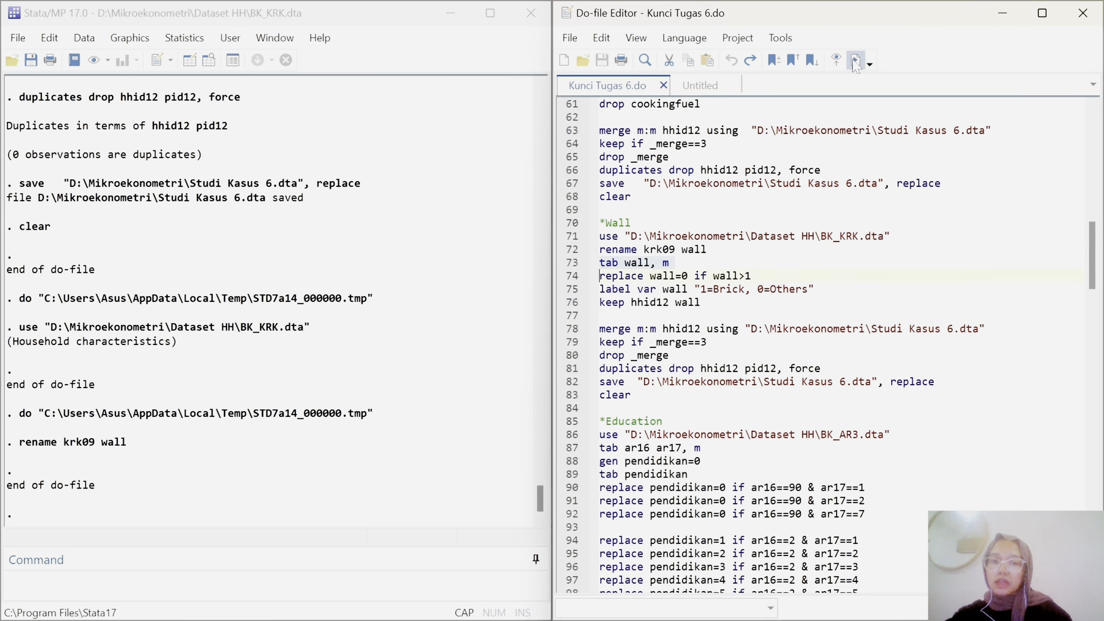
click(854, 61)
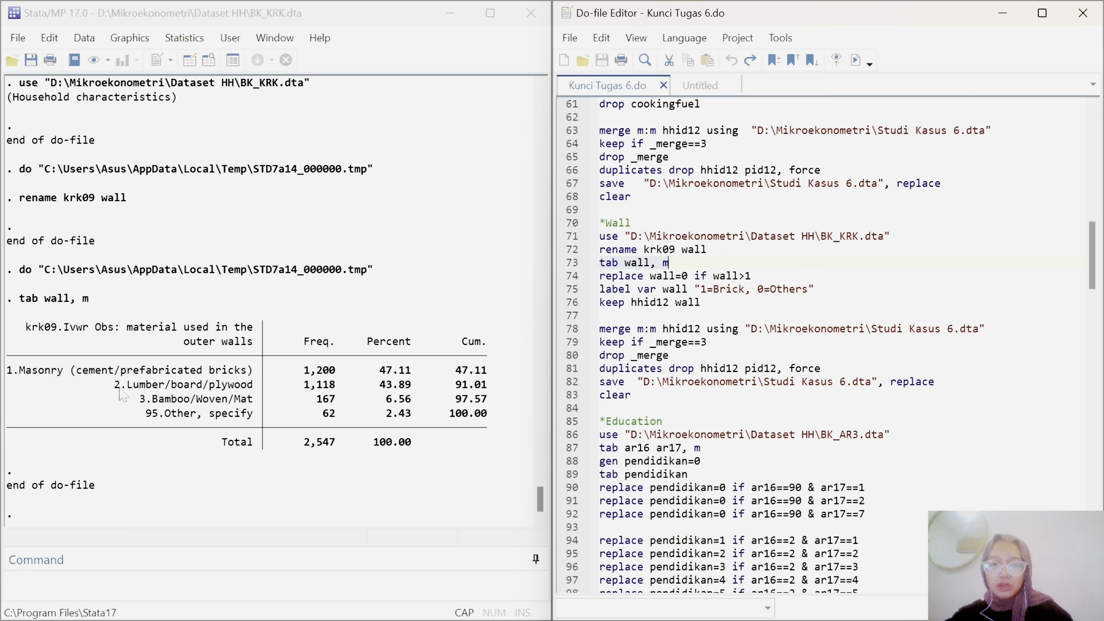
drag(121, 385, 260, 418)
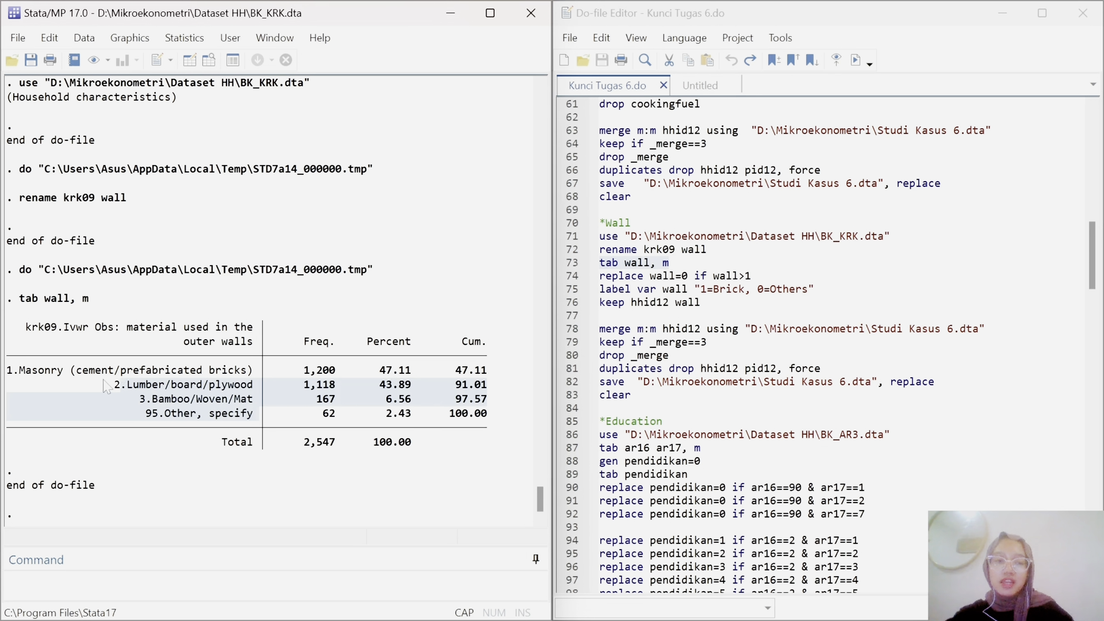
drag(104, 384, 250, 407)
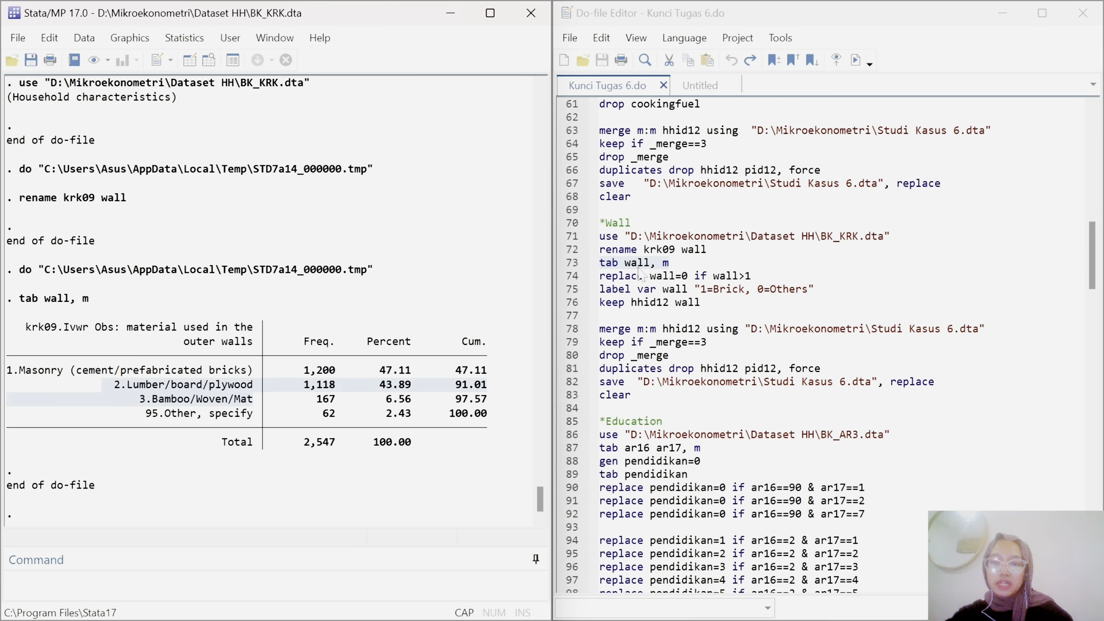
Step: Run do-file lines 74 and 75 one at a time to recode wall values above 1 to 0 and label it "1=Brick, 0=Others"
click(572, 277)
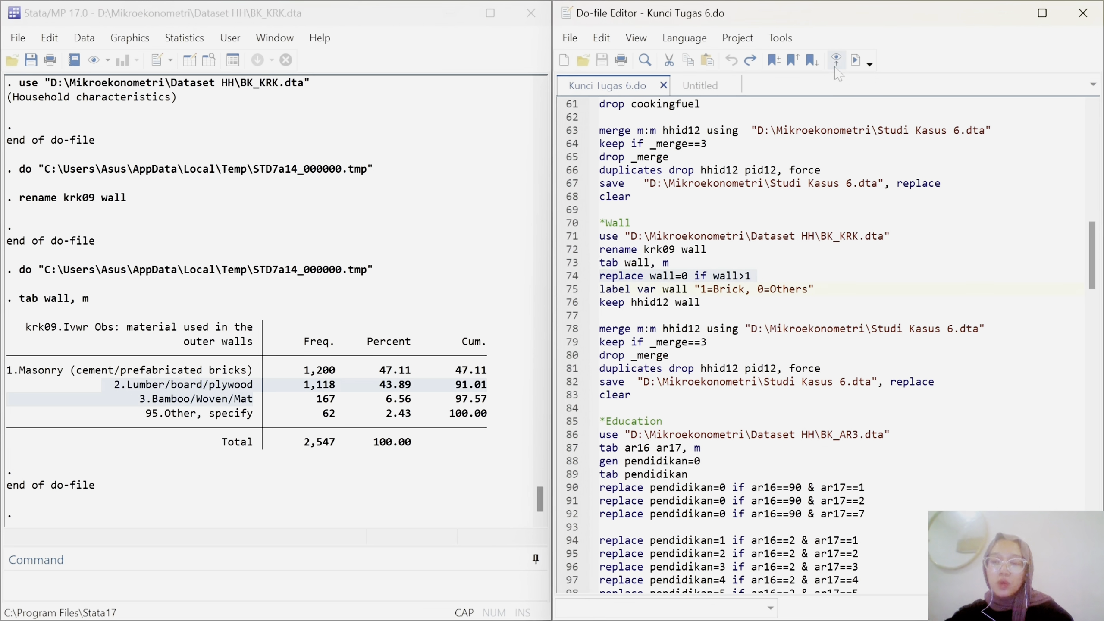
click(857, 60)
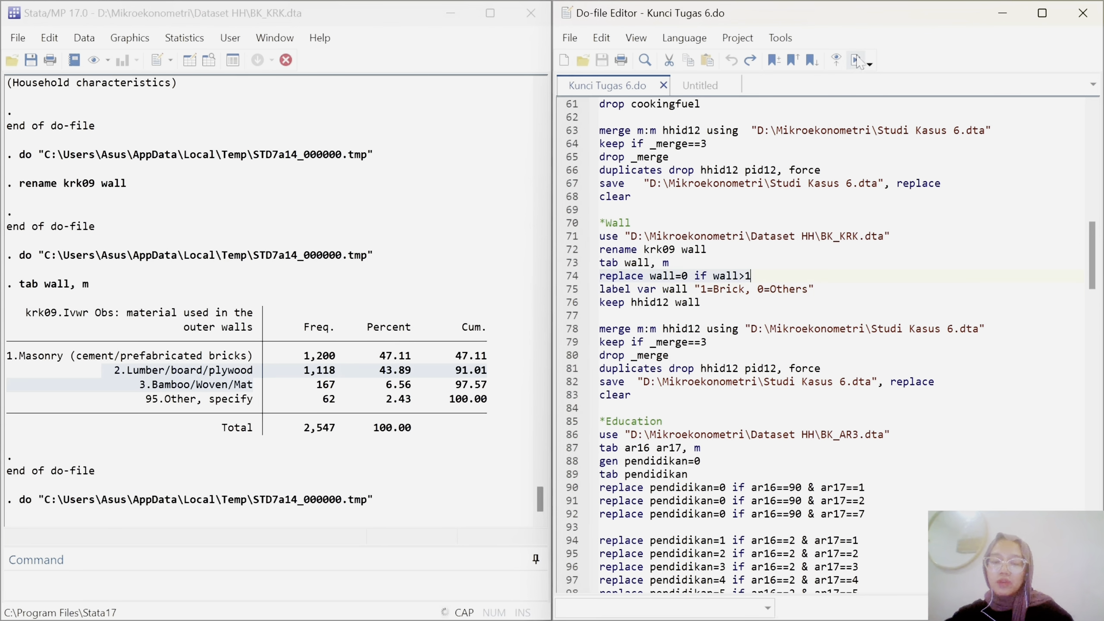
click(572, 295)
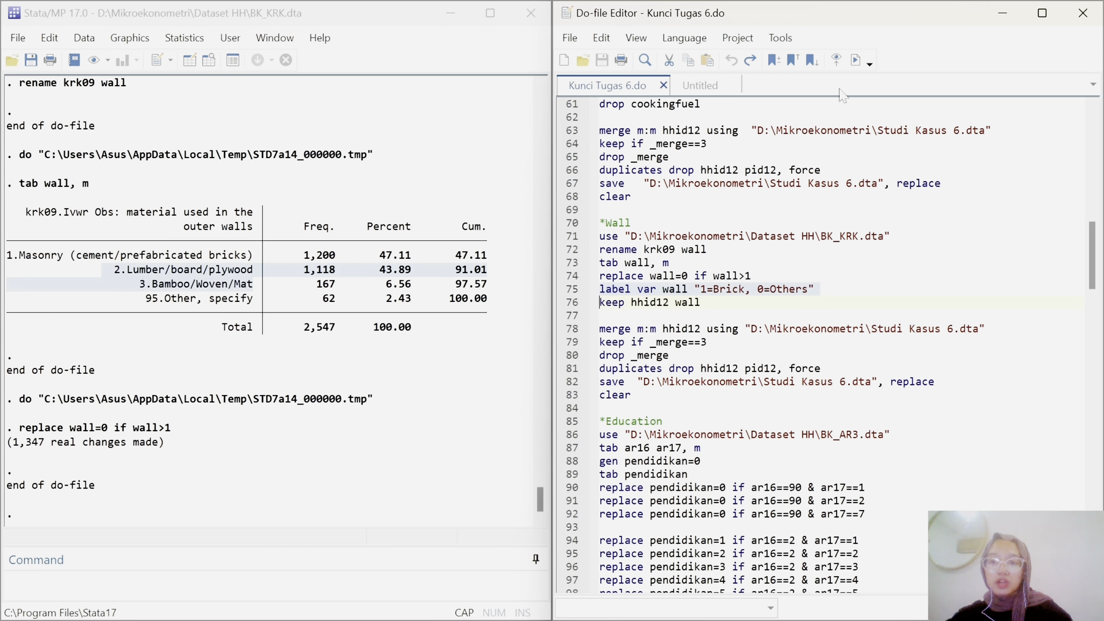
click(856, 60)
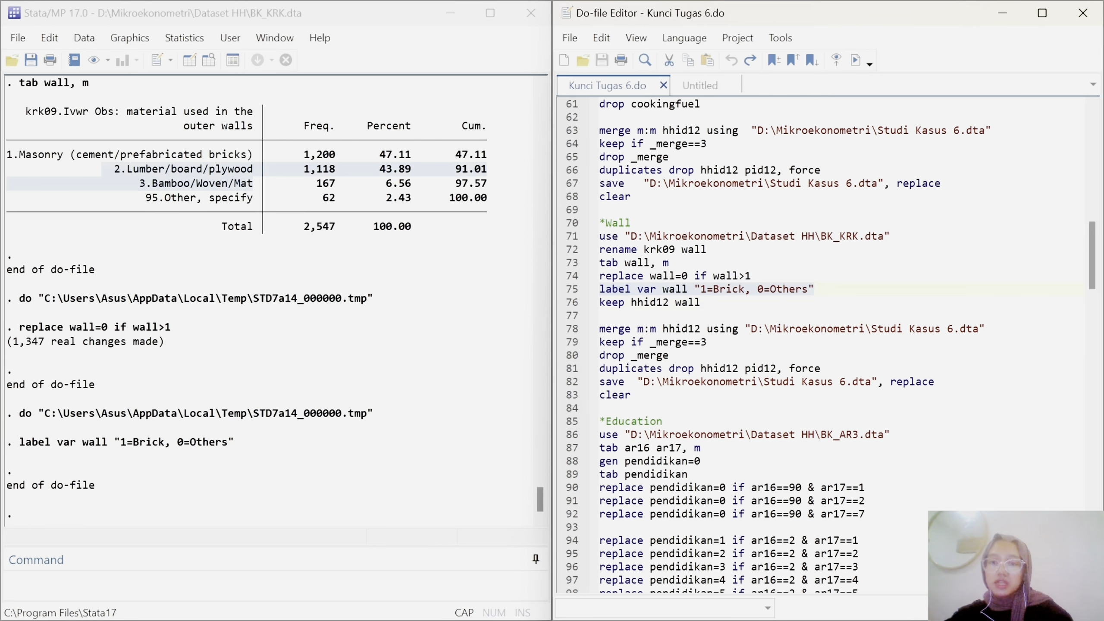
Step: Run do-file line 76 to keep hhid12 and wall, and lines 78 to 83 together to merge into and save Studi Kasus 6.dta
scroll(782, 348, down, 2)
click(563, 230)
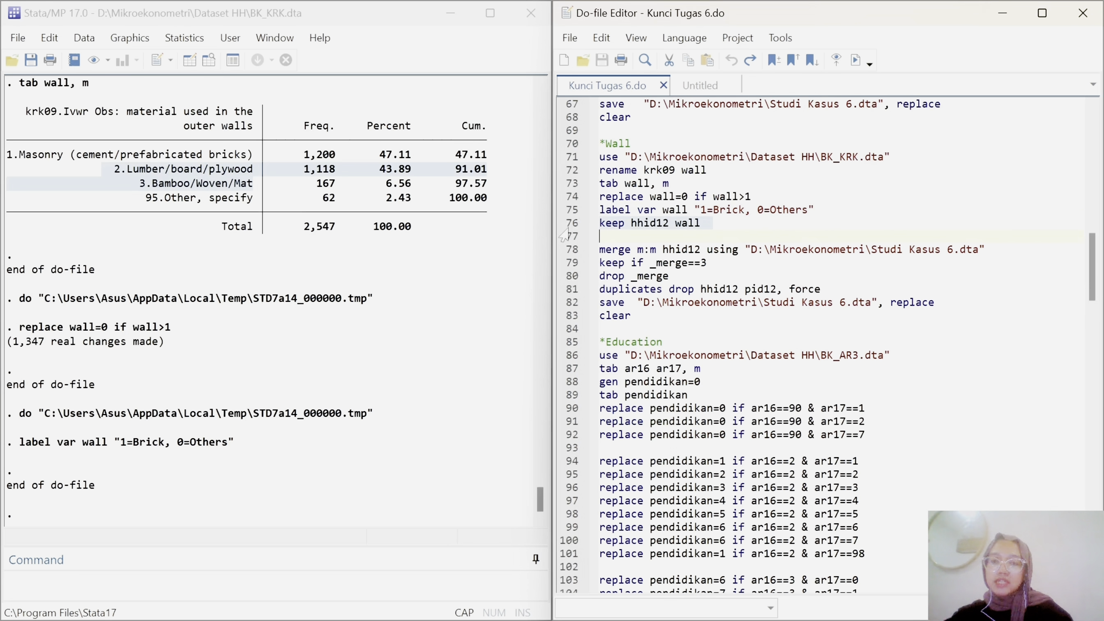
click(857, 60)
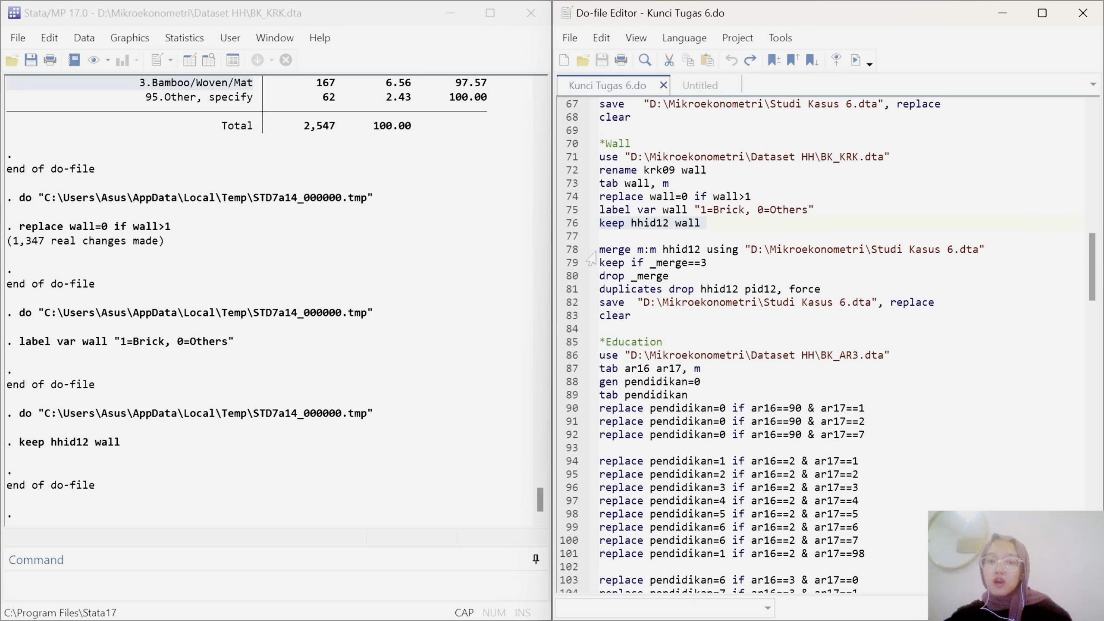
drag(572, 251, 588, 322)
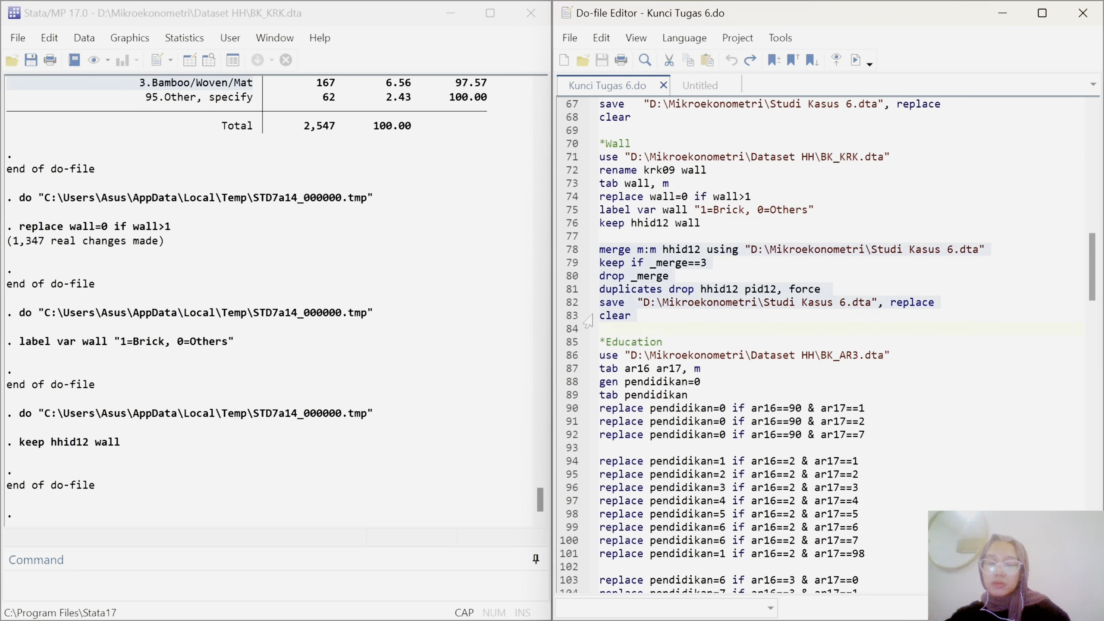
click(858, 61)
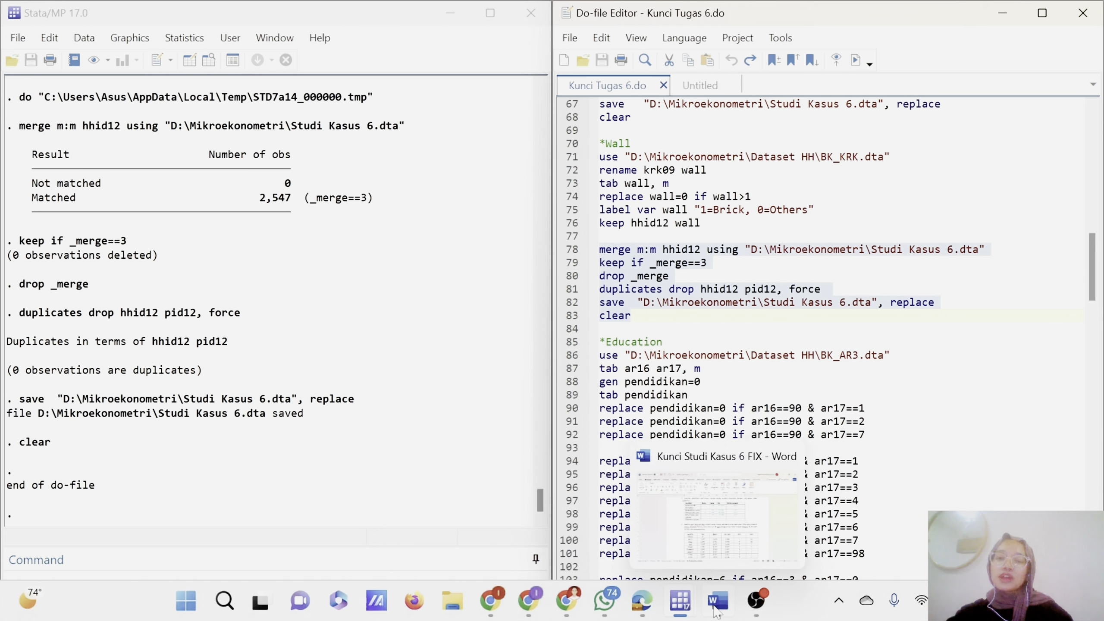
Step: Check the Pendidikan row in the Word answer table and run do-file line 86 in Stata to load BK_AR3.dta
click(720, 548)
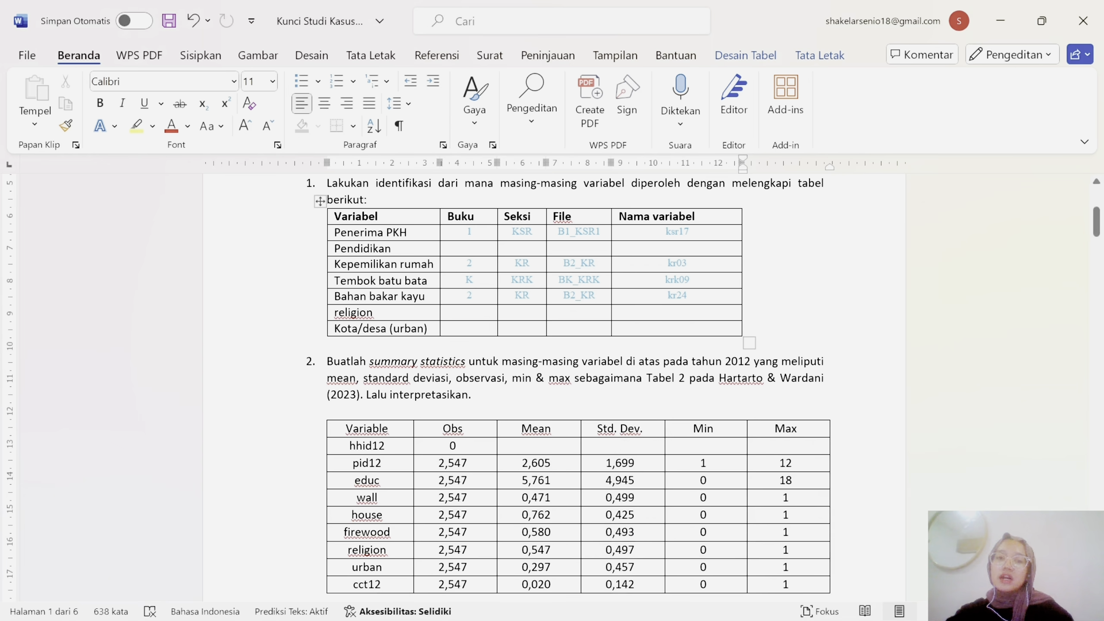
drag(392, 248, 333, 249)
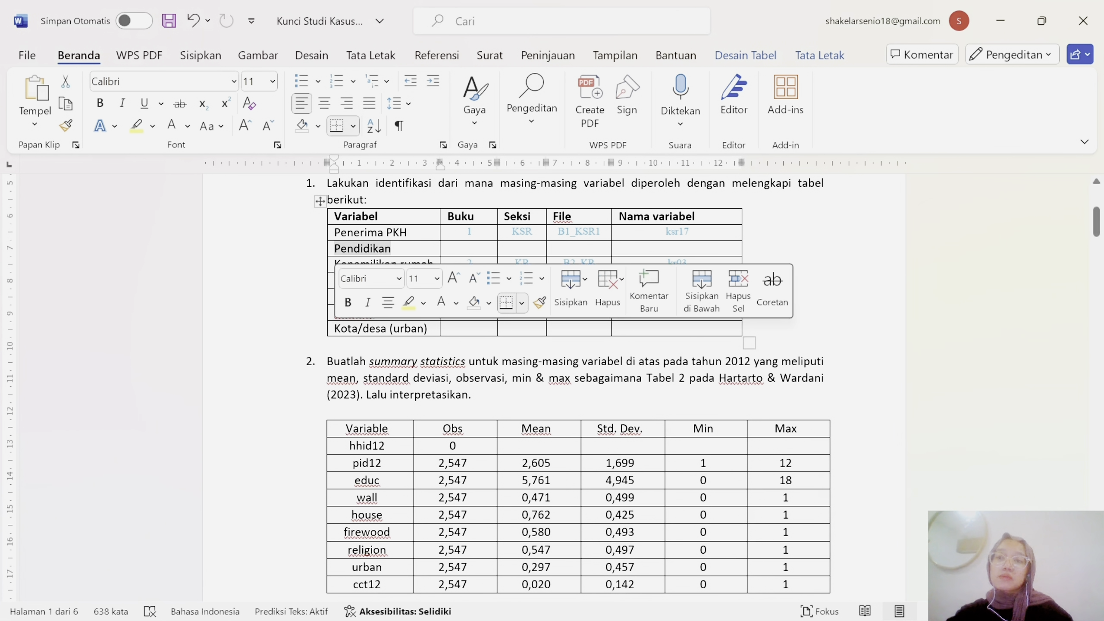
click(989, 9)
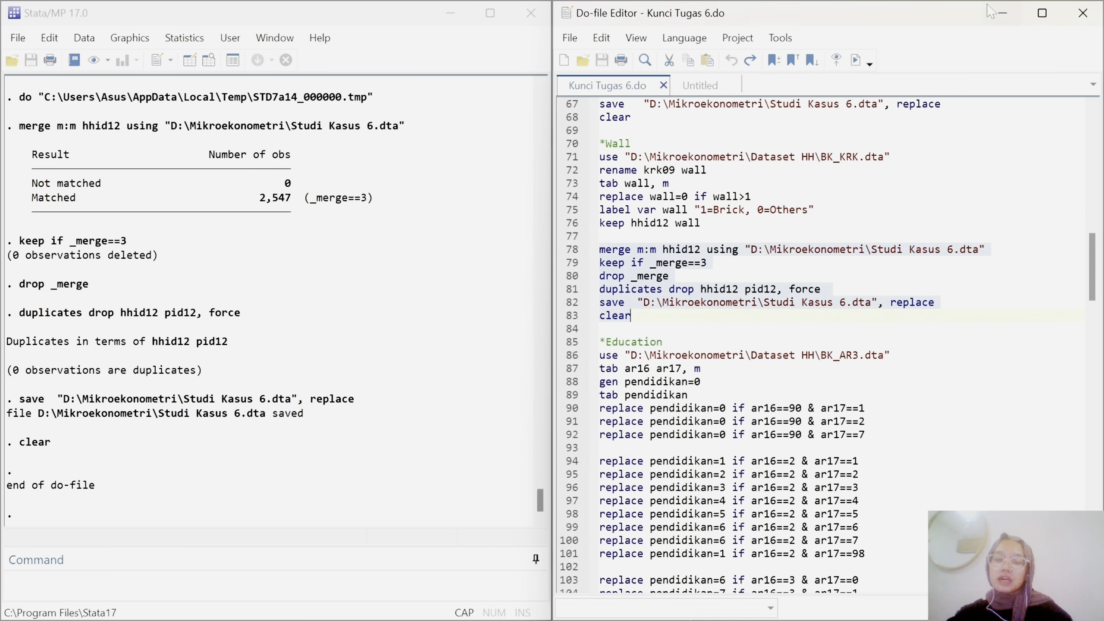
scroll(826, 344, down, 3)
scroll(826, 344, down, 2)
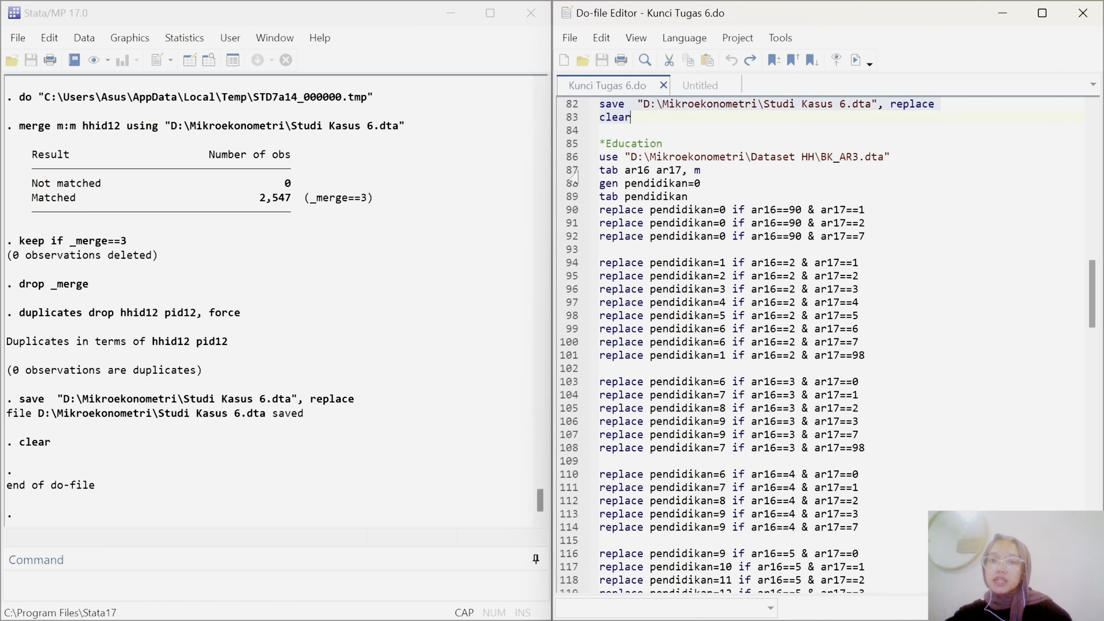
click(571, 158)
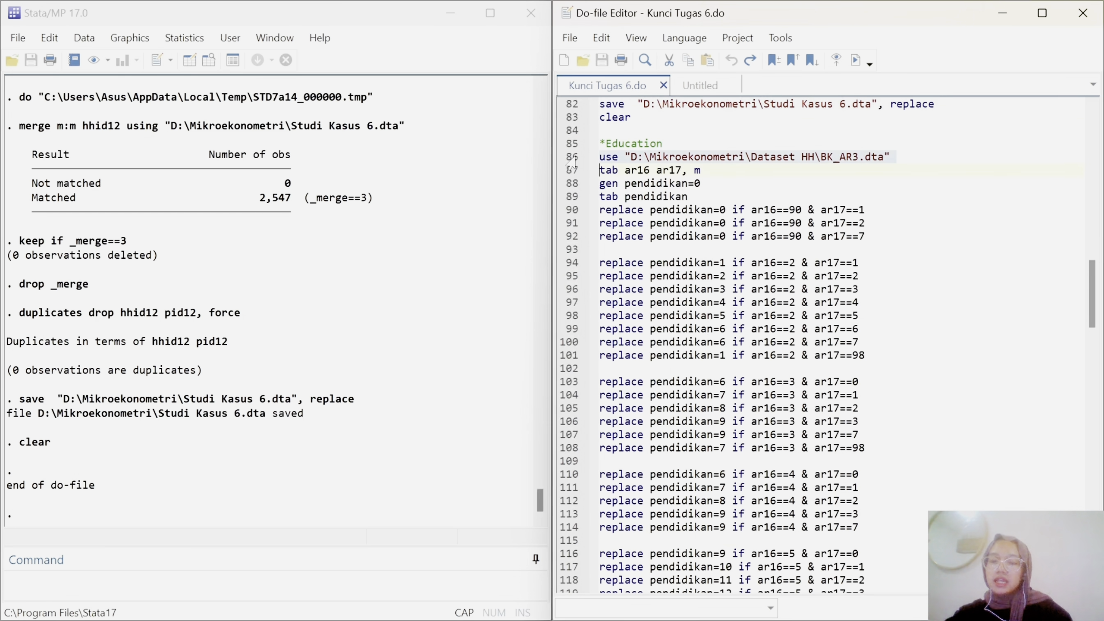
click(856, 59)
Step: Run do-file lines 87 and 88 one at a time to cross-tabulate ar16 and ar17 with missing values and generate pendidikan as 0
click(570, 174)
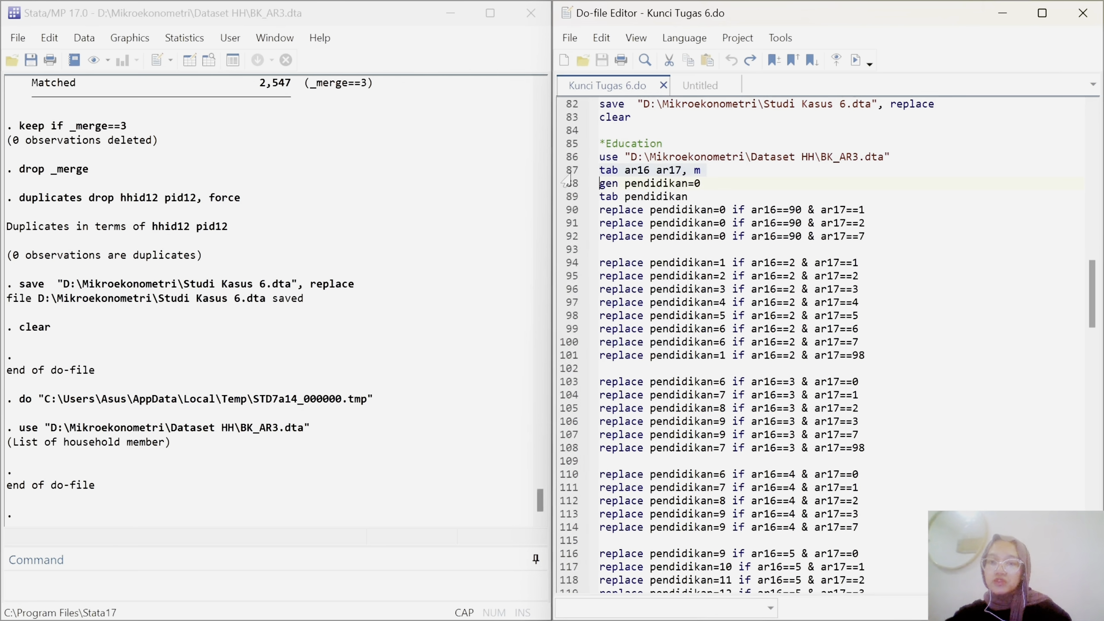
click(855, 60)
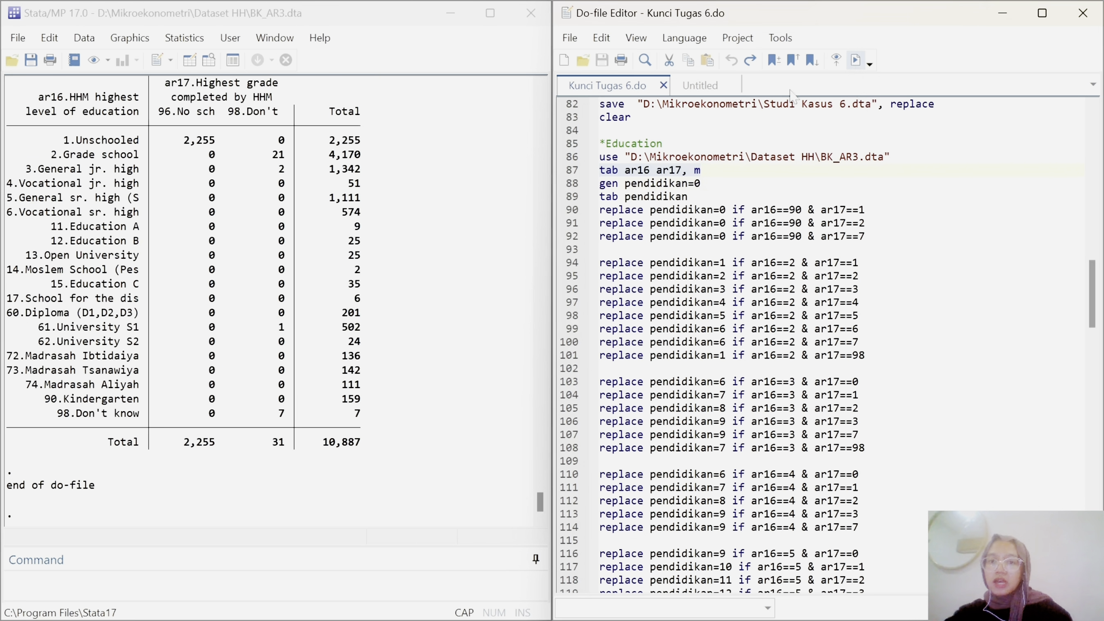
click(567, 183)
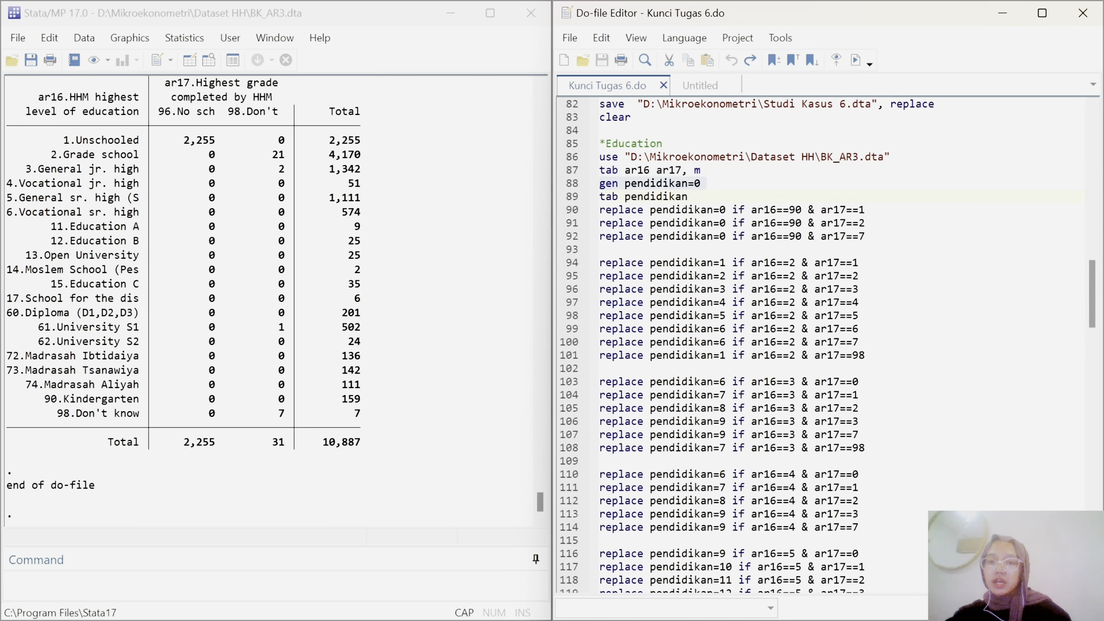
click(855, 59)
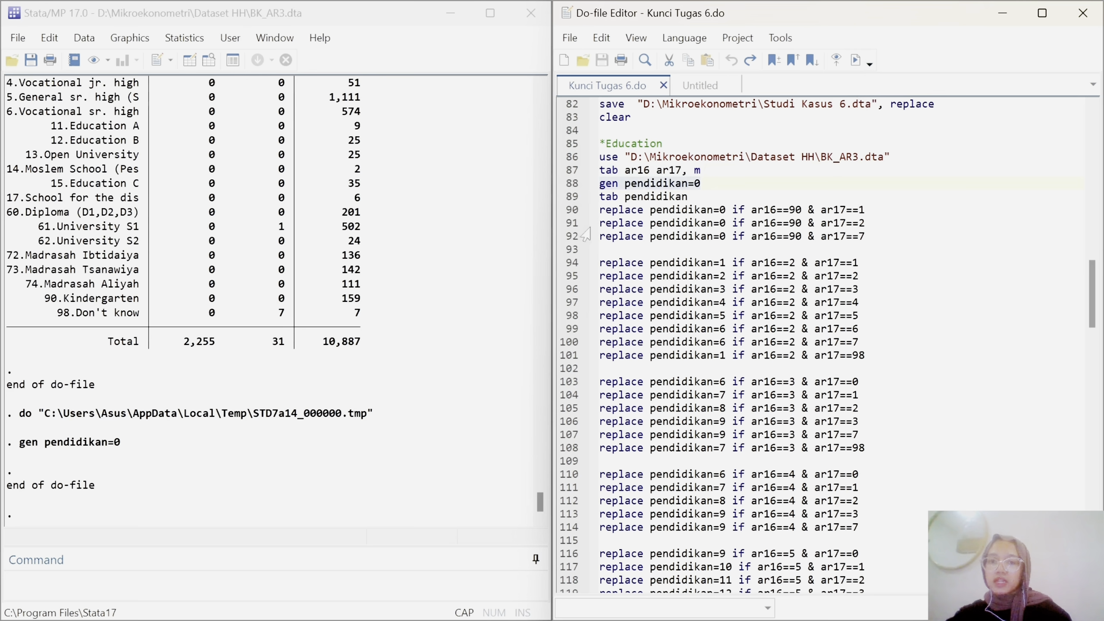
Step: Run do-file line 89 to tabulate pendidikan, and lines 90 to 214 together to recode pendidikan from ar16 and ar17
click(570, 197)
click(856, 60)
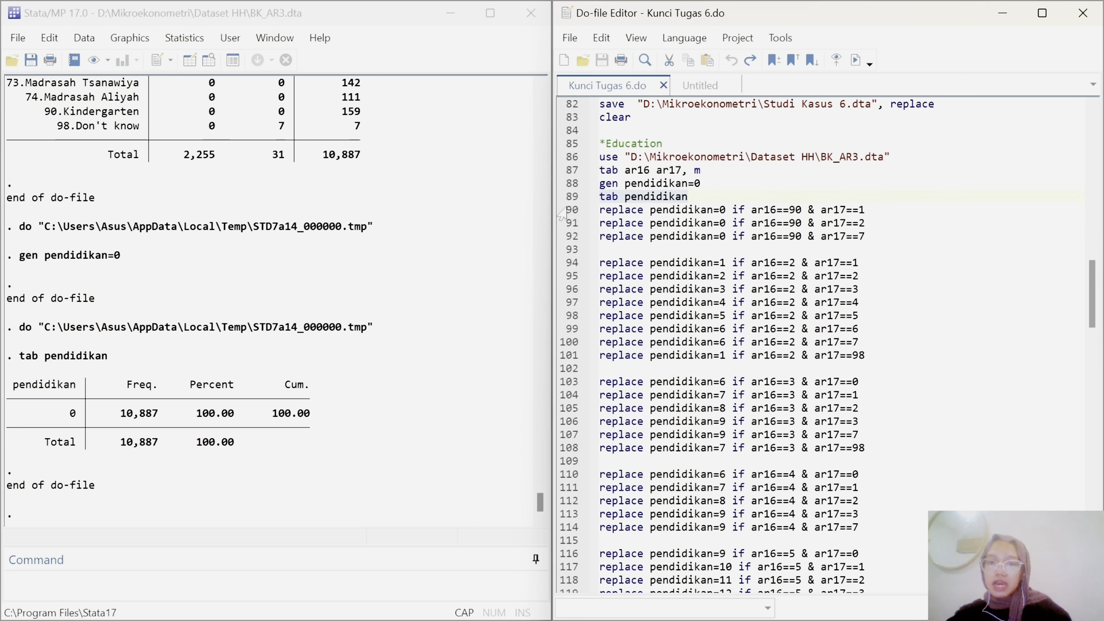
drag(569, 210, 595, 310)
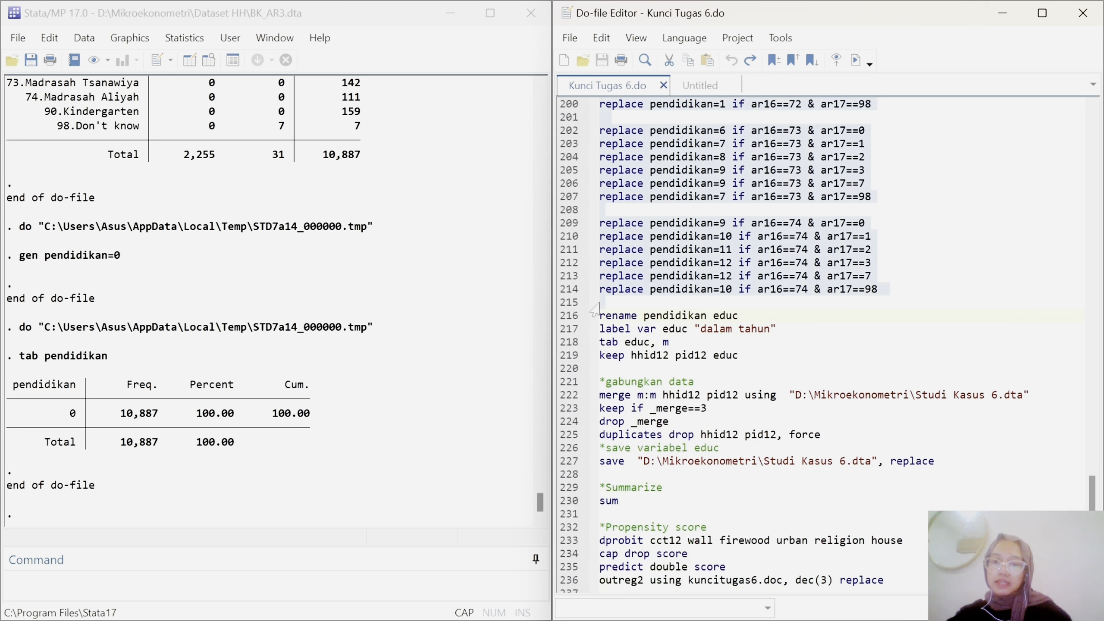
click(858, 61)
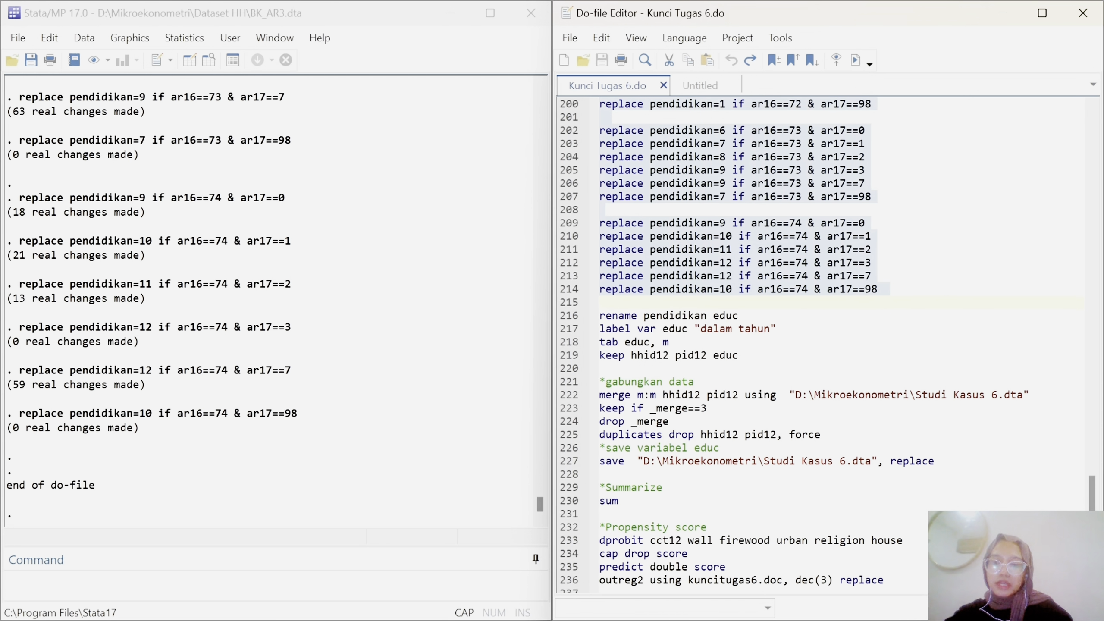
Step: Run do-file lines 216 and 217 one at a time to rename pendidikan to educ and label it "dalam tahun"
click(562, 317)
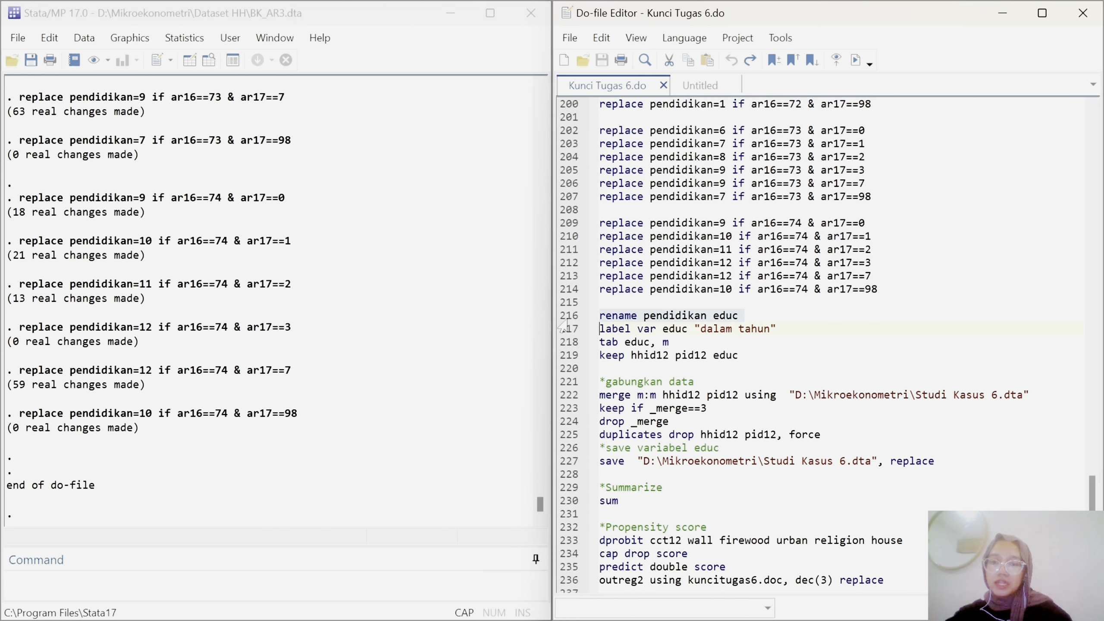
scroll(562, 325, down, 2)
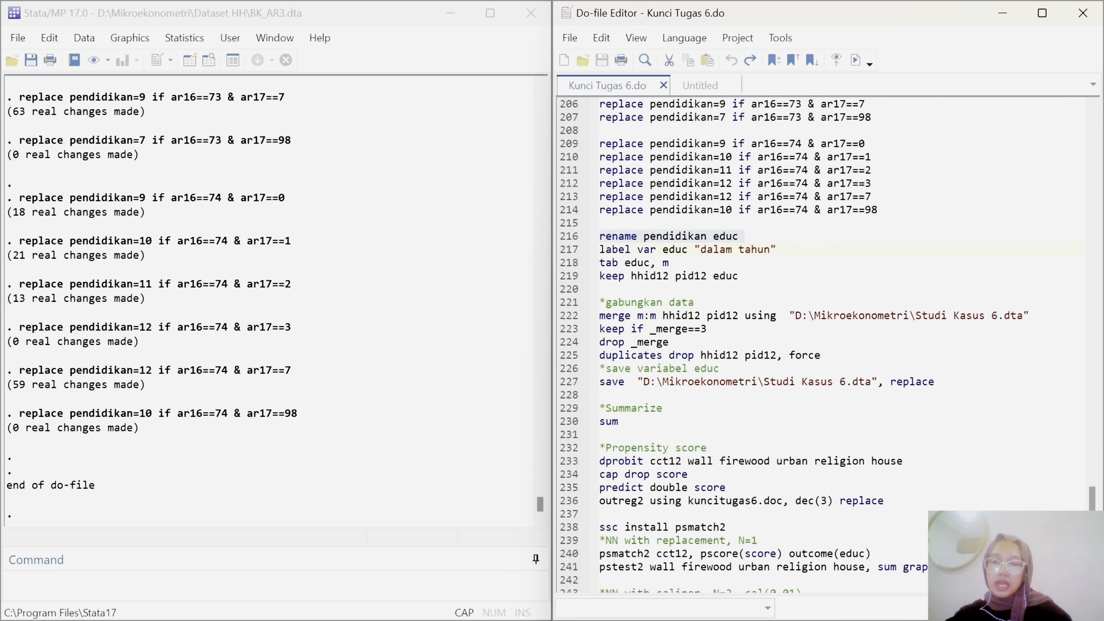
click(857, 60)
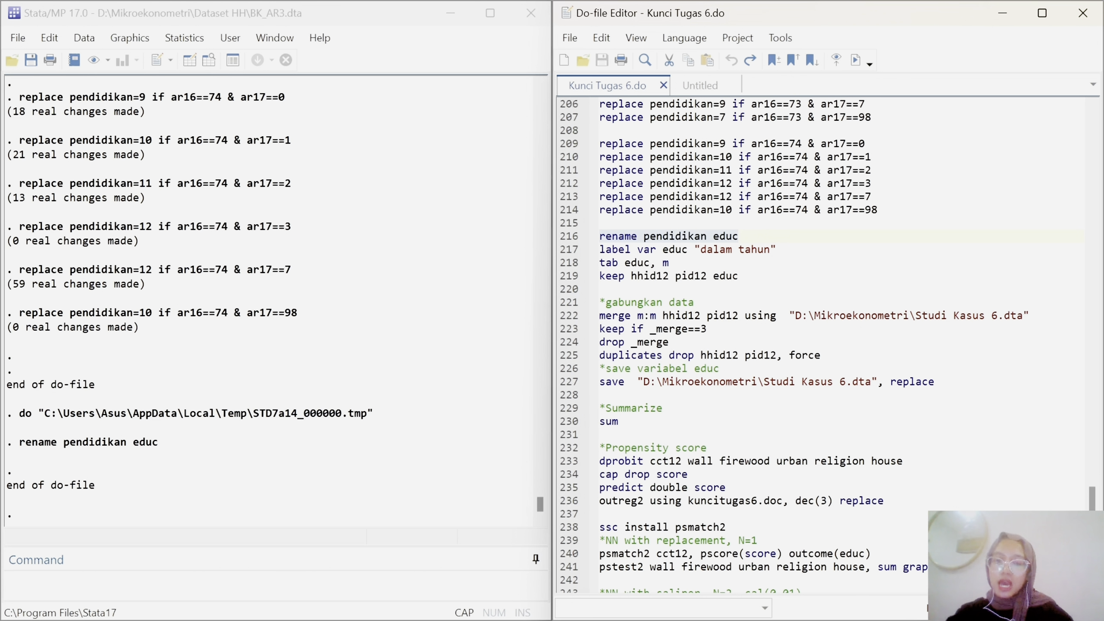
click(565, 250)
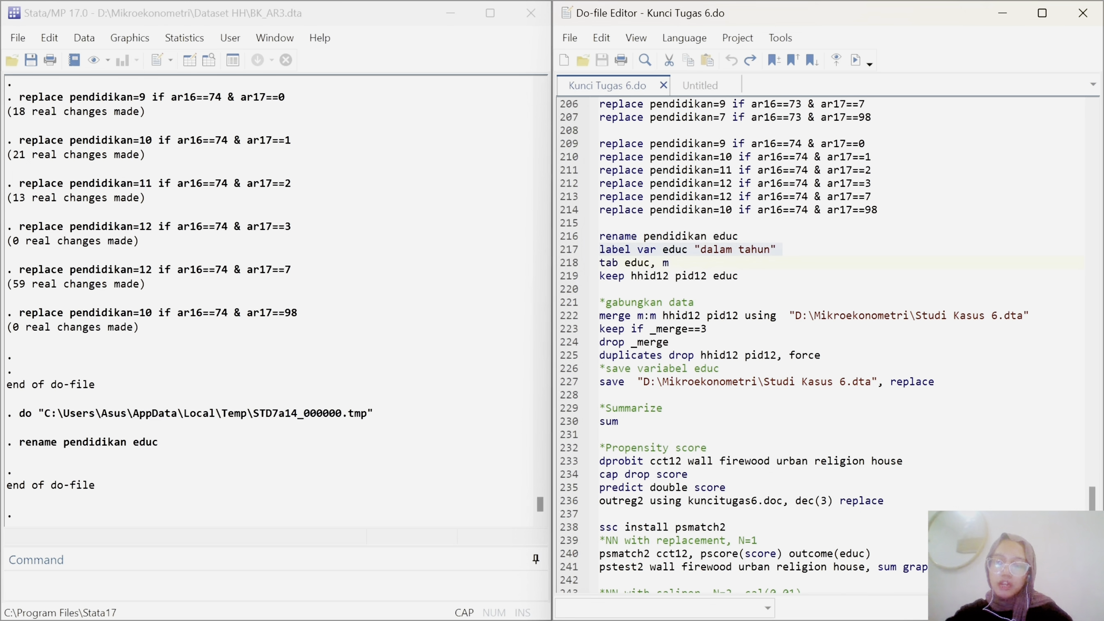
click(855, 59)
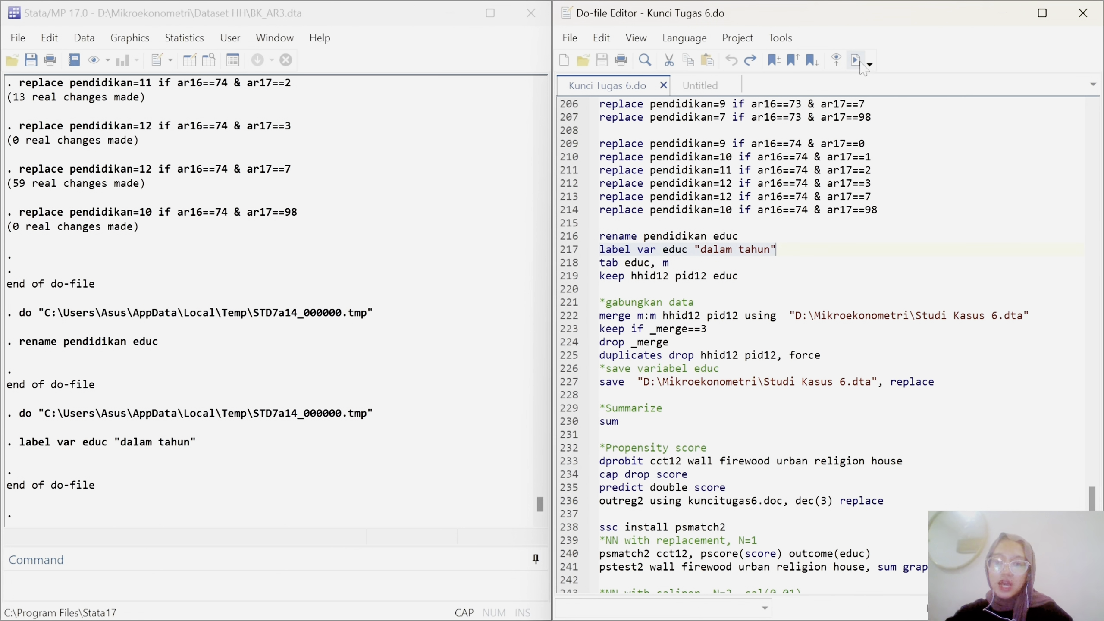
Step: Run do-file lines 218 and 219 one at a time to tabulate educ with missing values and keep hhid12, pid12 and educ
click(568, 263)
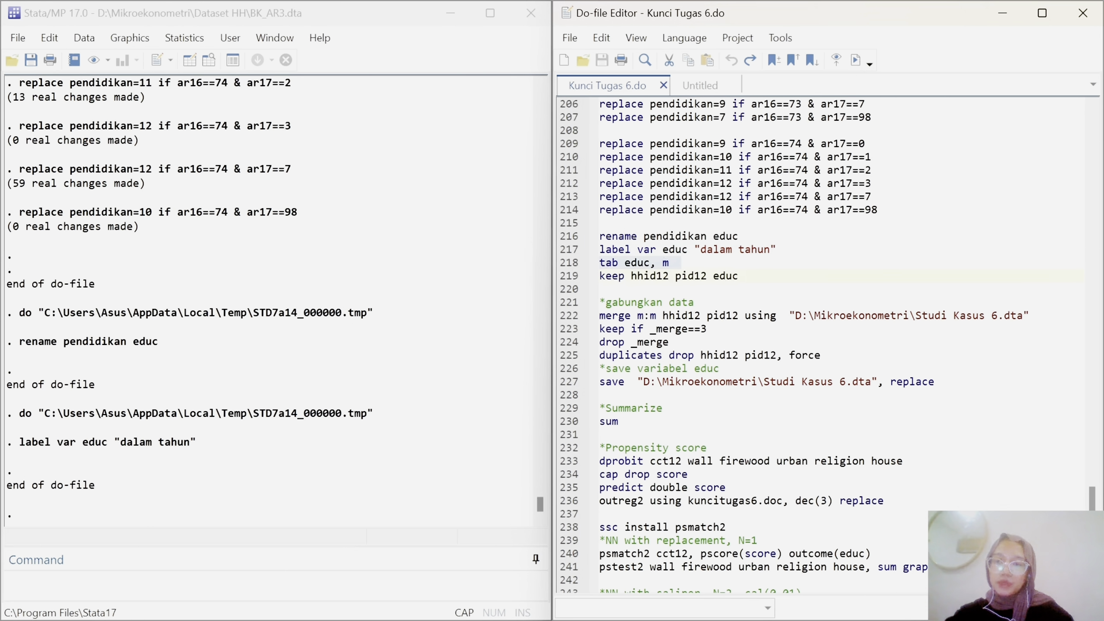
click(855, 61)
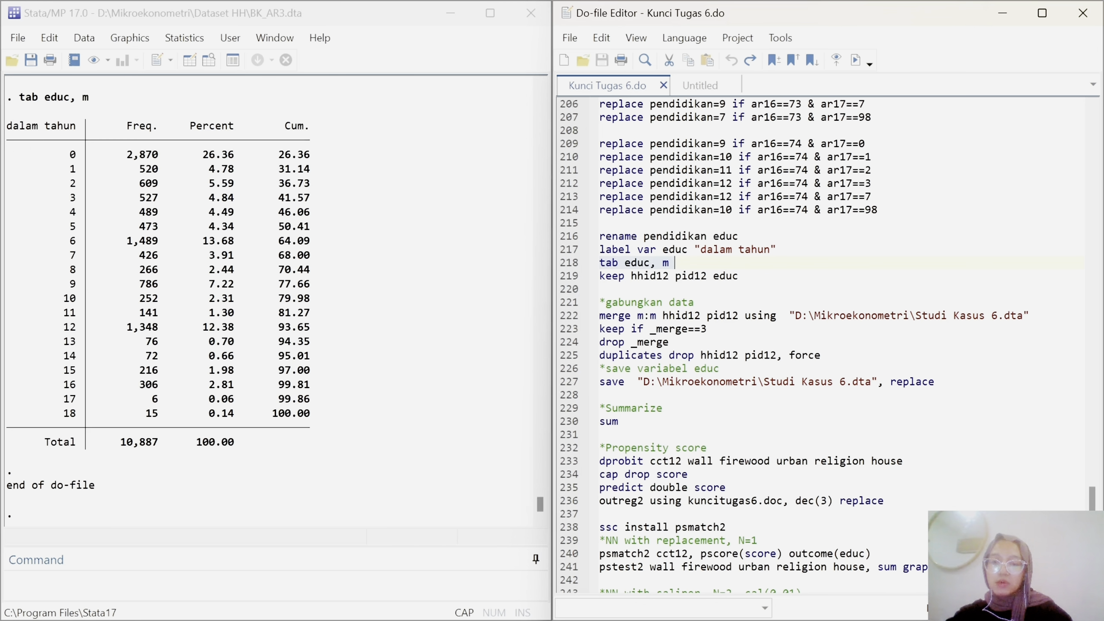
key(Down)
key(shift+Down)
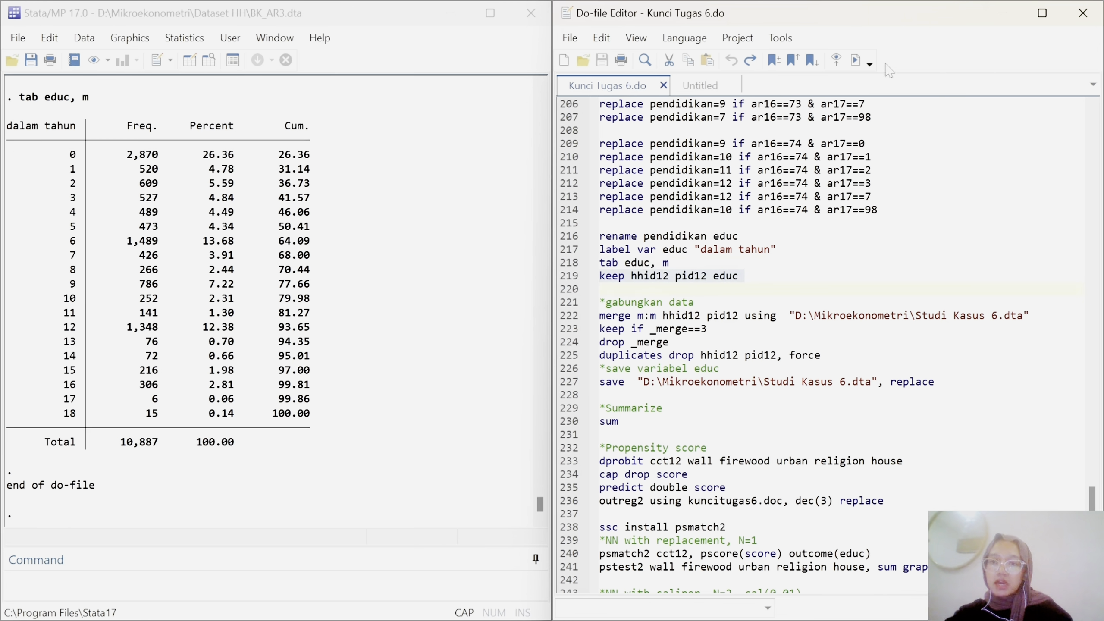
click(855, 60)
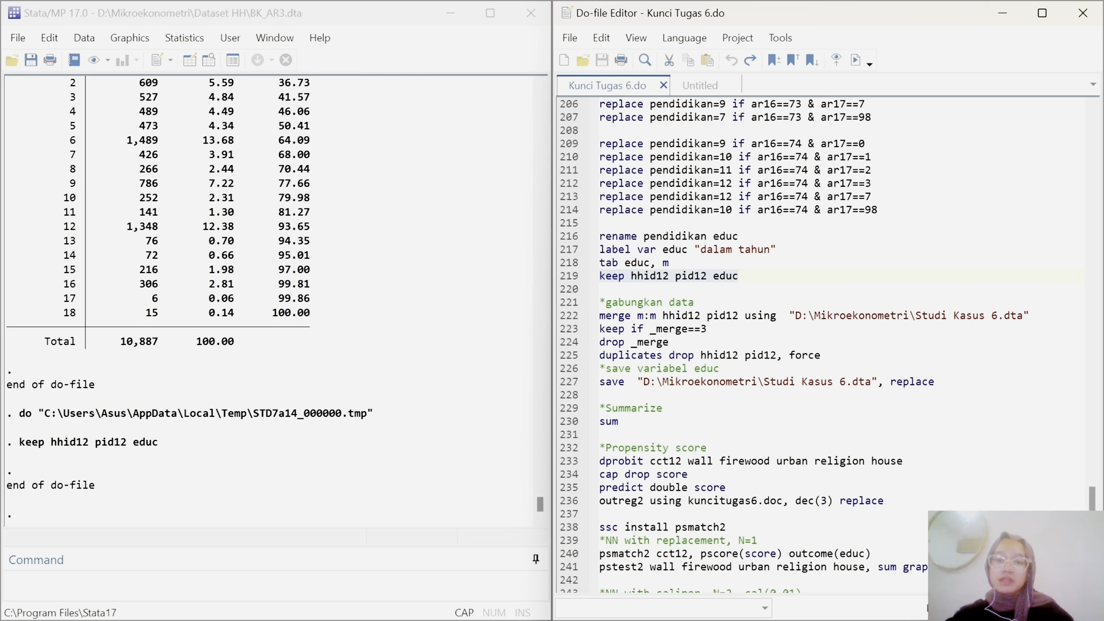
Step: Run do-file lines 222 to 227 together to merge educ with Studi Kasus 6.dta, keep the matched records and save the file
drag(561, 317, 573, 394)
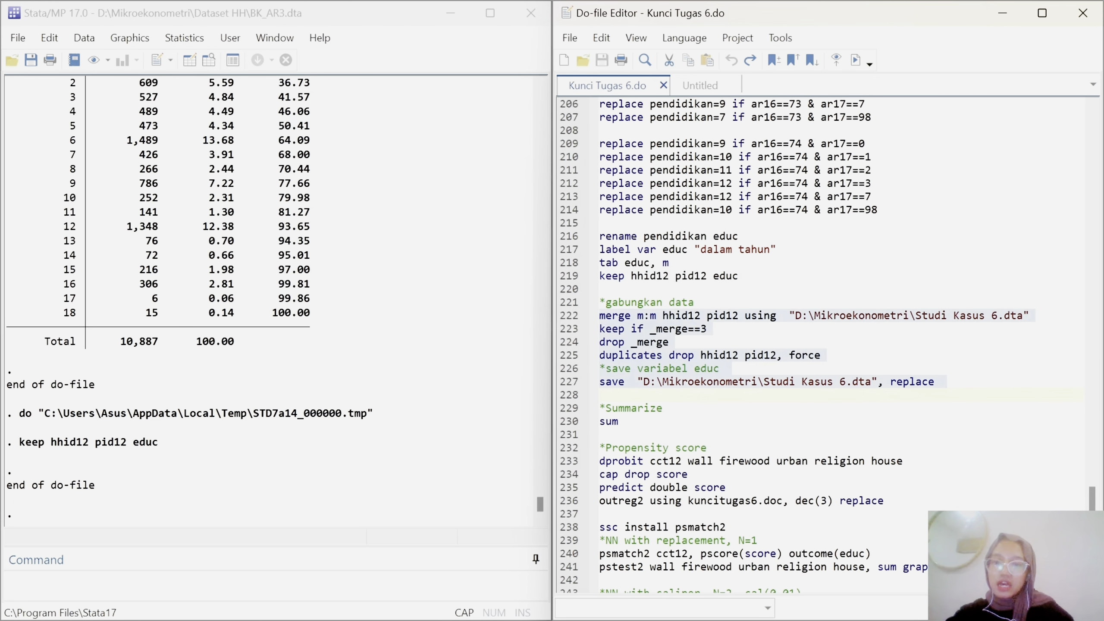
click(855, 61)
click(601, 395)
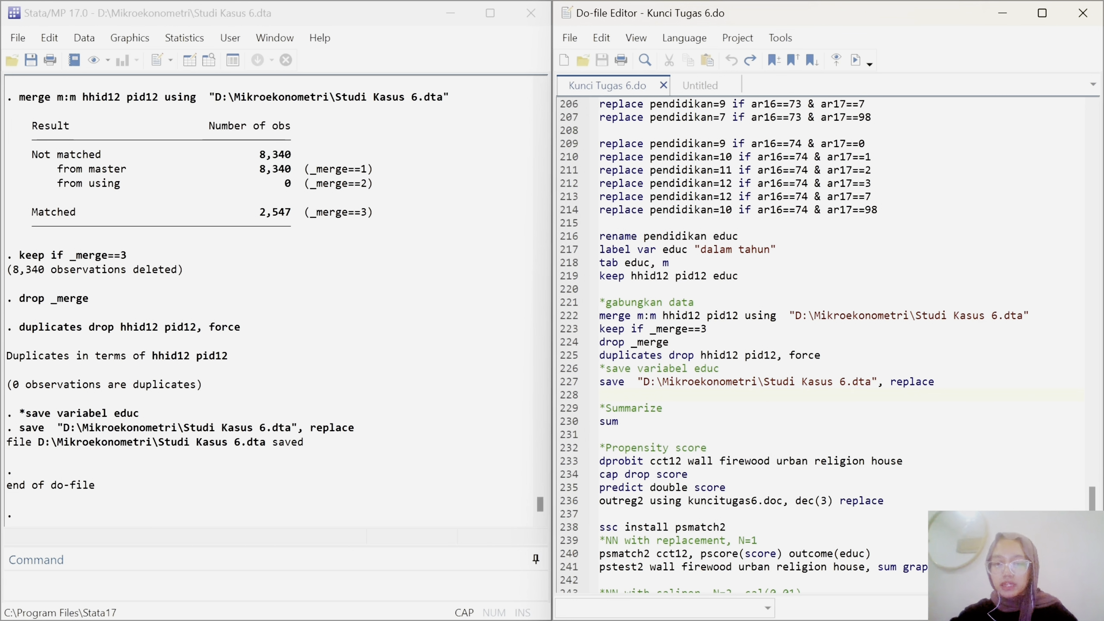
Step: Check question 2 and its summary statistics table in the Word answer document, and return to Stata
click(717, 601)
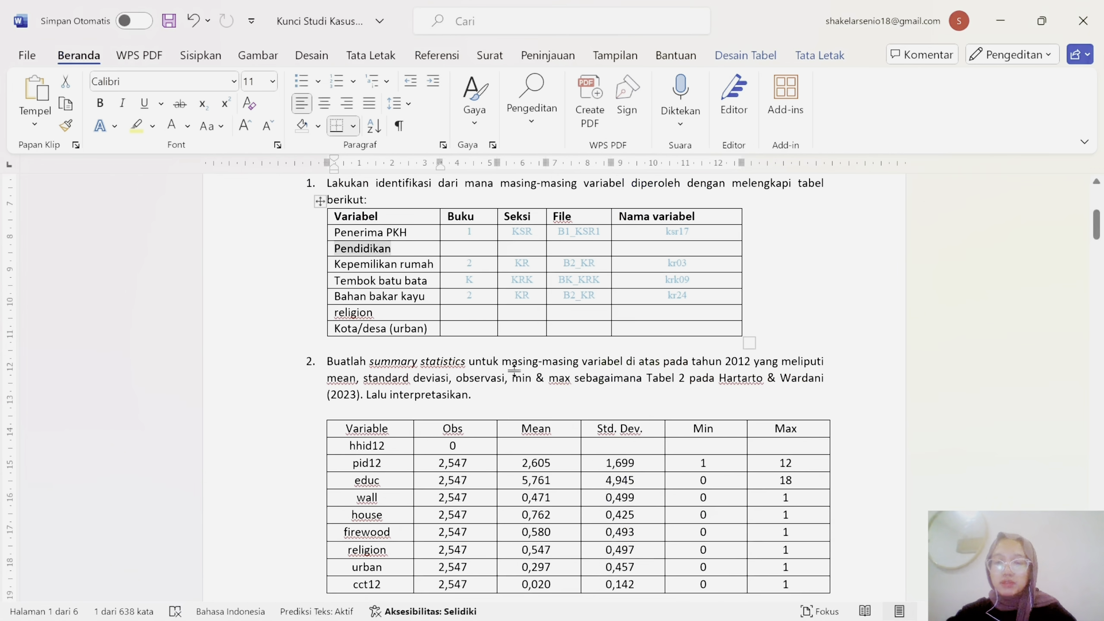
scroll(514, 370, down, 2)
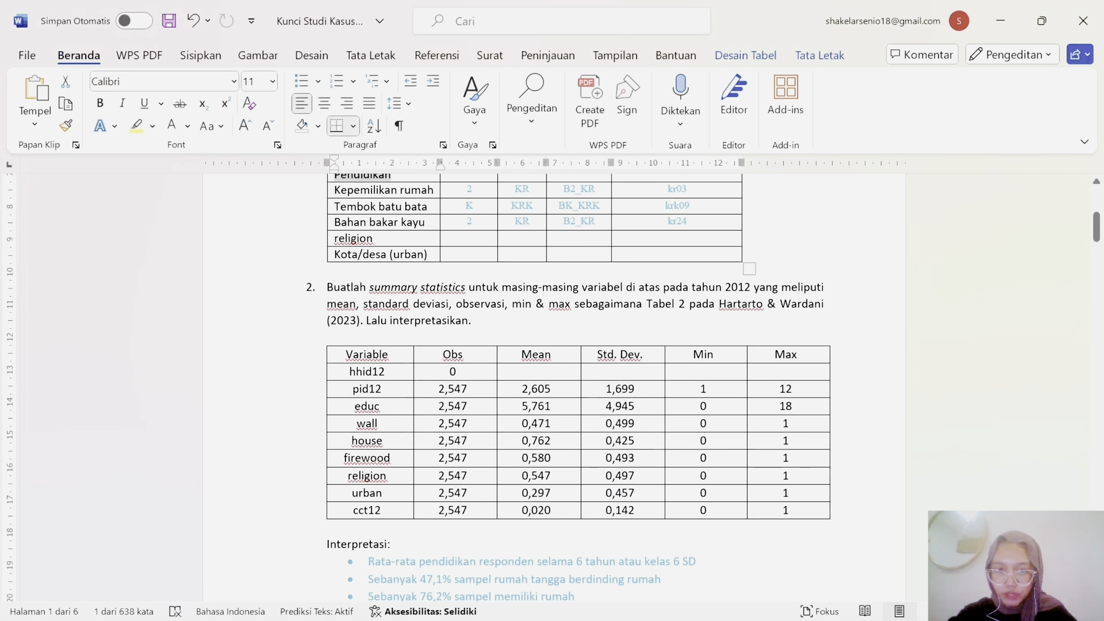
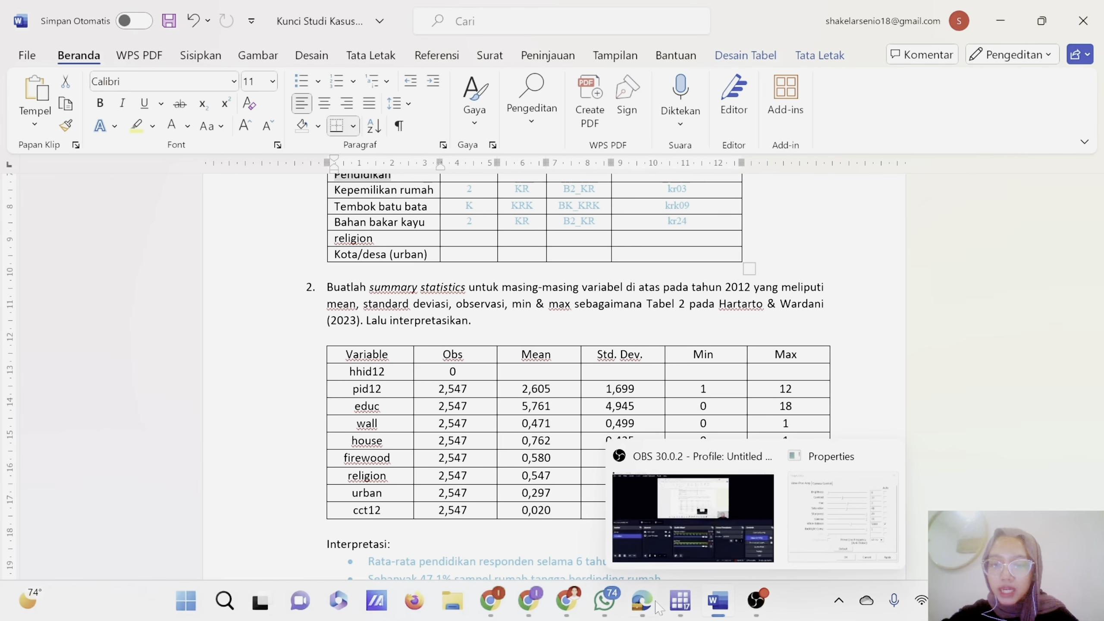
mouse_move(680, 603)
click(931, 500)
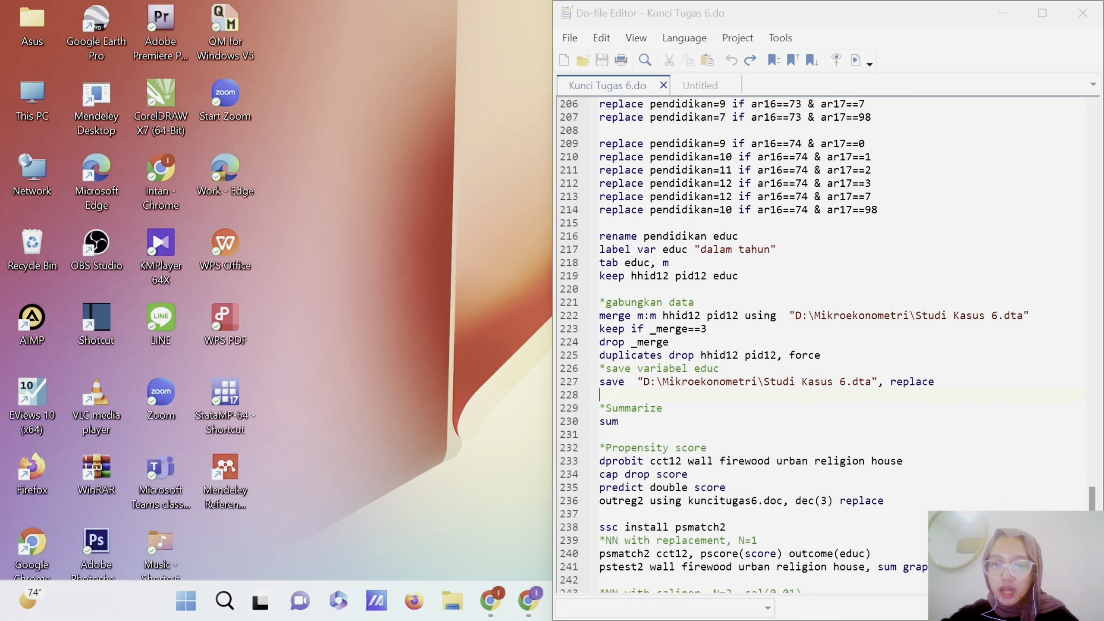
mouse_move(757, 602)
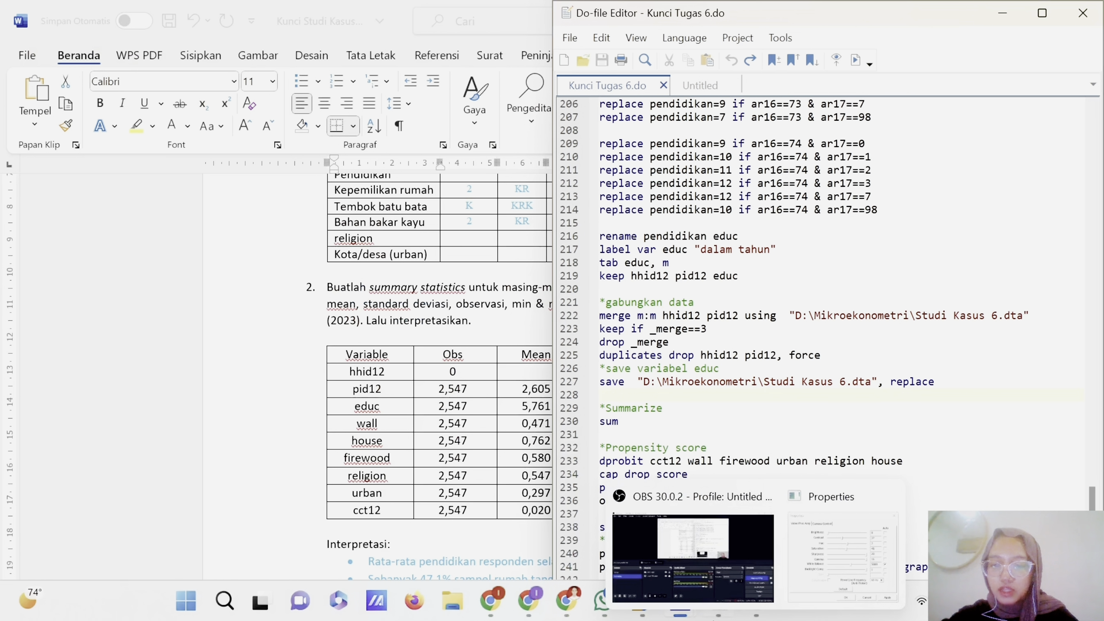
mouse_move(680, 604)
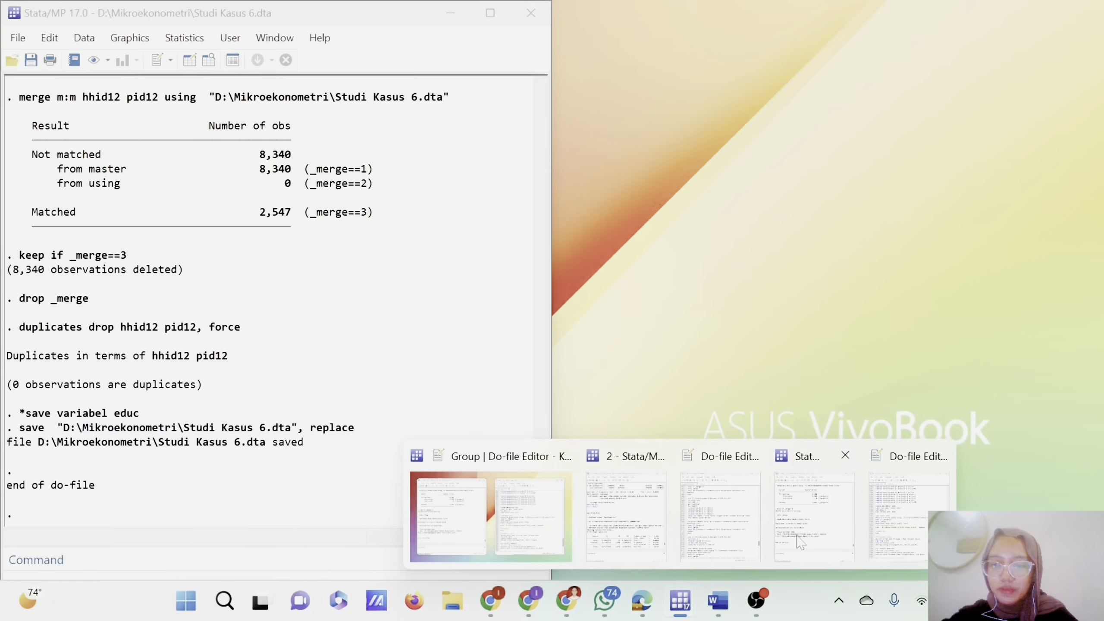
click(802, 544)
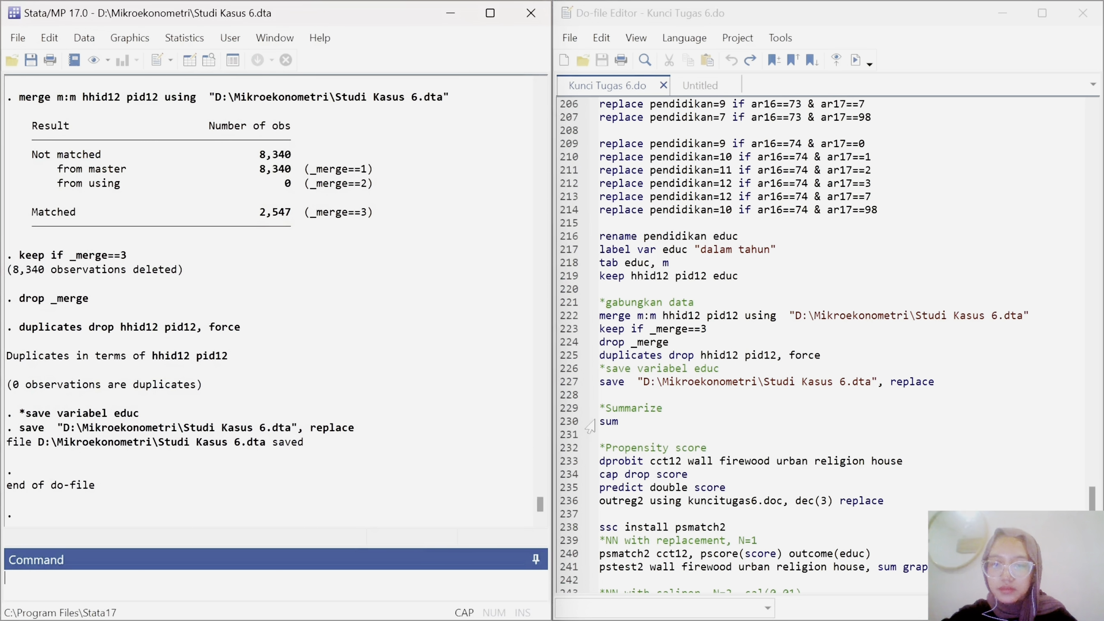
Step: Run do-file line 230 to produce summary statistics for all variables in the merged dataset
scroll(590, 425, down, 3)
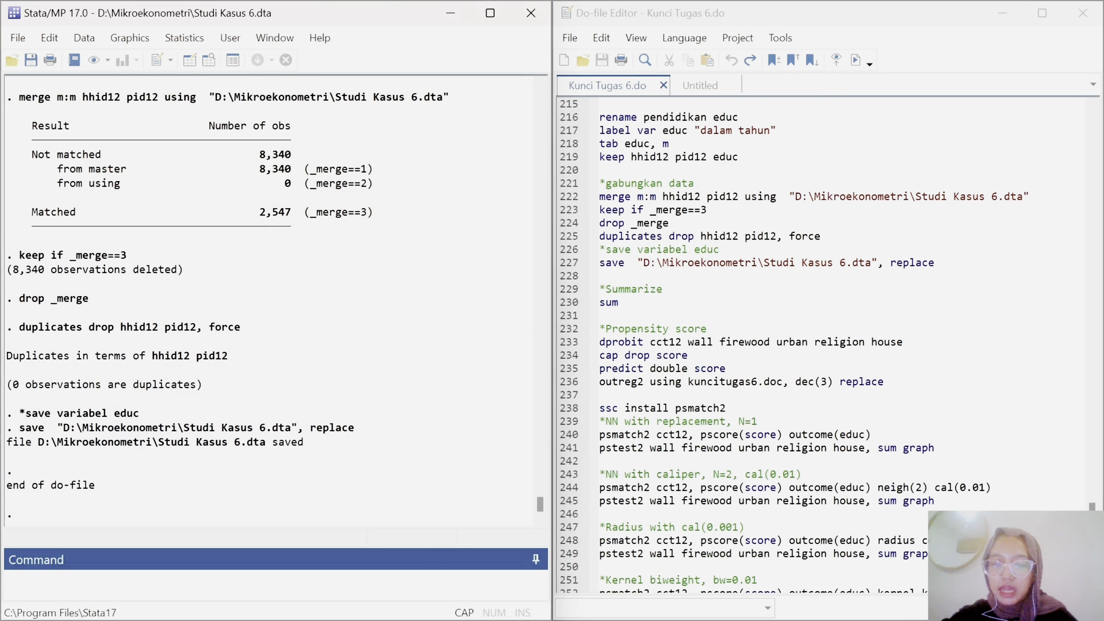
click(565, 310)
click(856, 60)
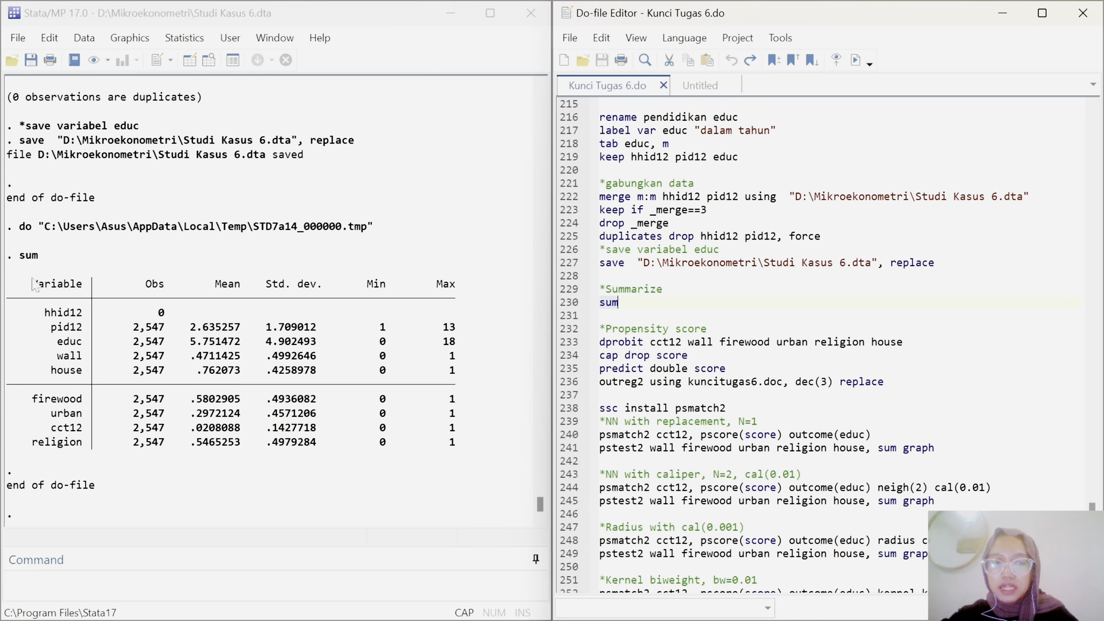
Step: Copy the summary statistics output as a picture and paste it below question 2 in the Word answer document
drag(34, 286, 465, 448)
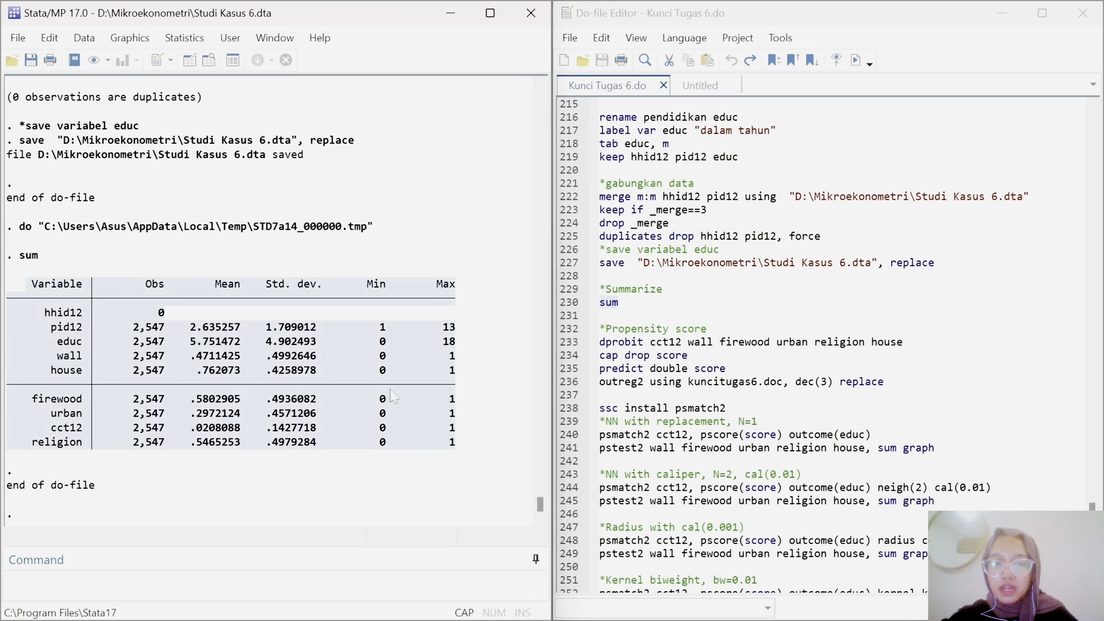
right_click(377, 379)
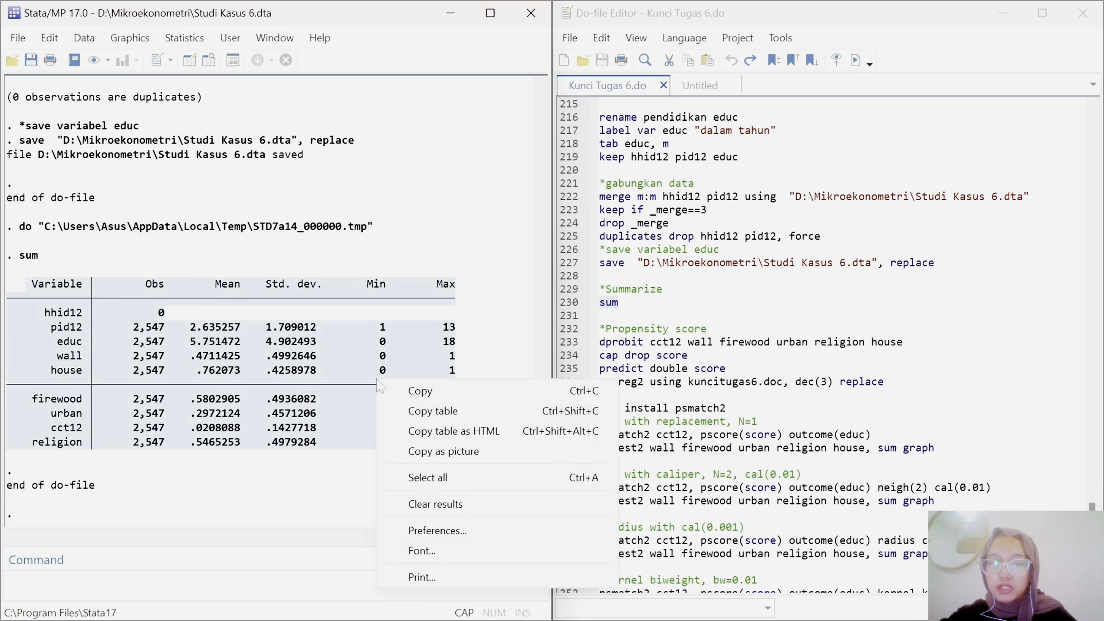
click(450, 452)
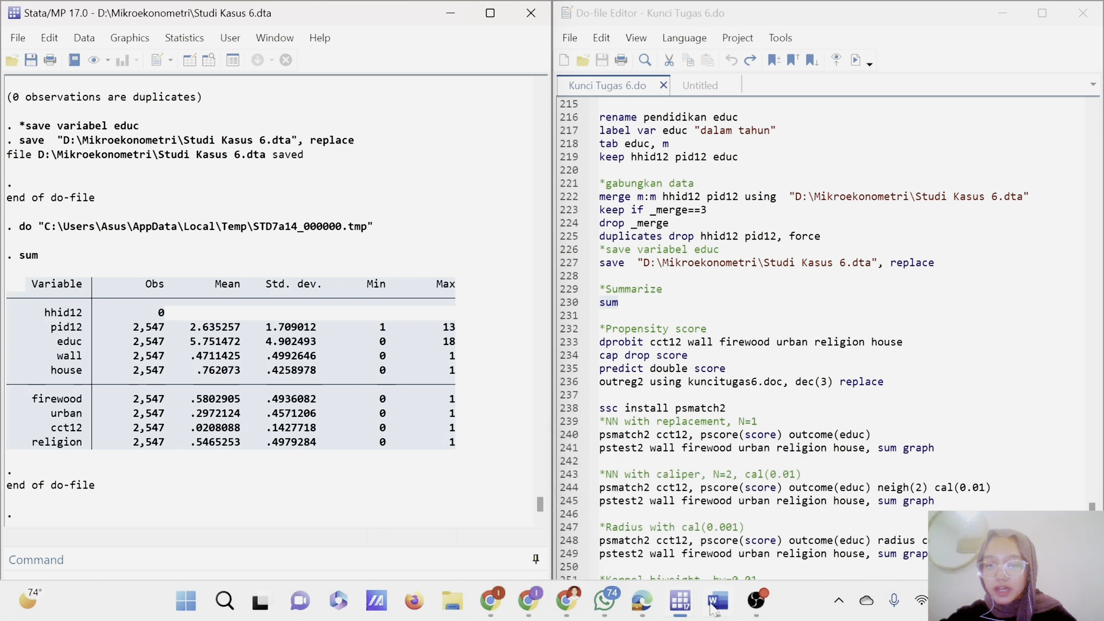
mouse_move(716, 608)
click(727, 574)
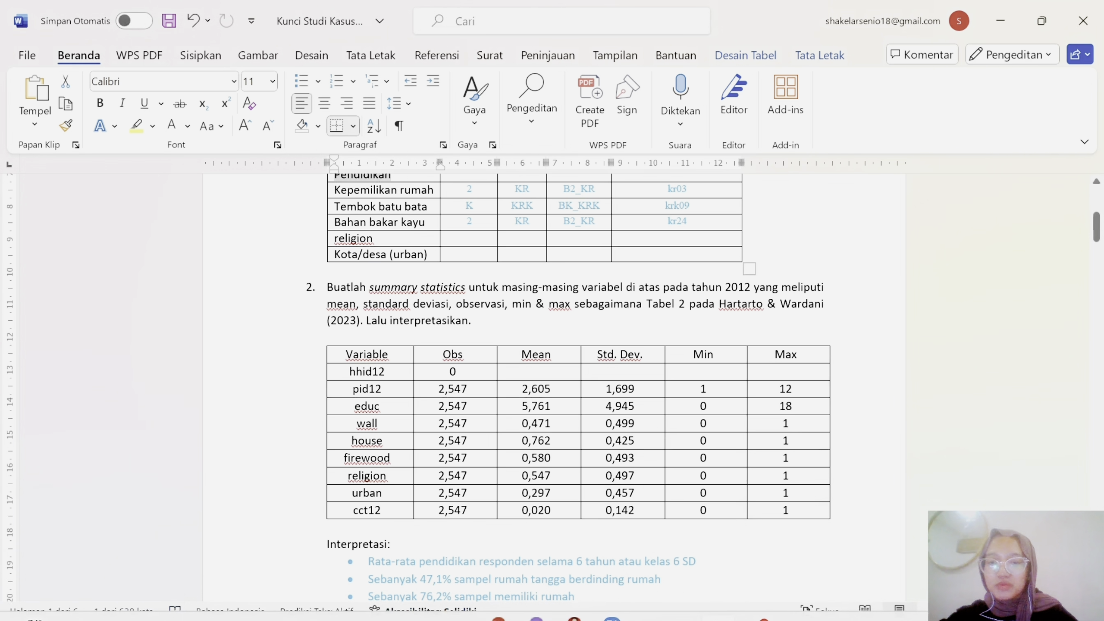
click(471, 320)
key(Return)
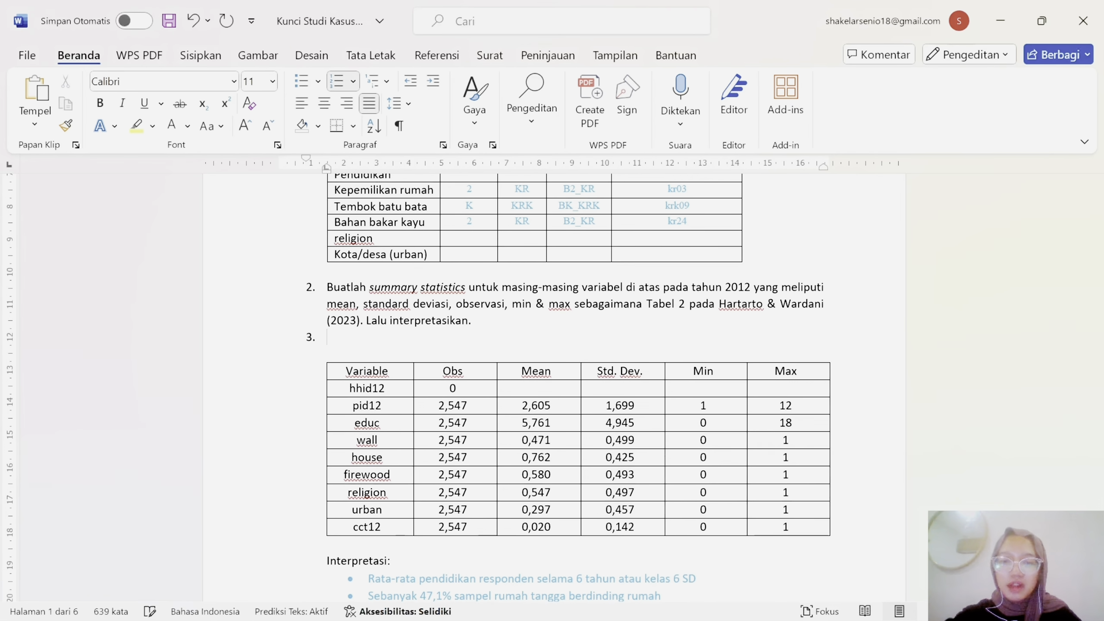
key(BackSpace)
key(ctrl+v)
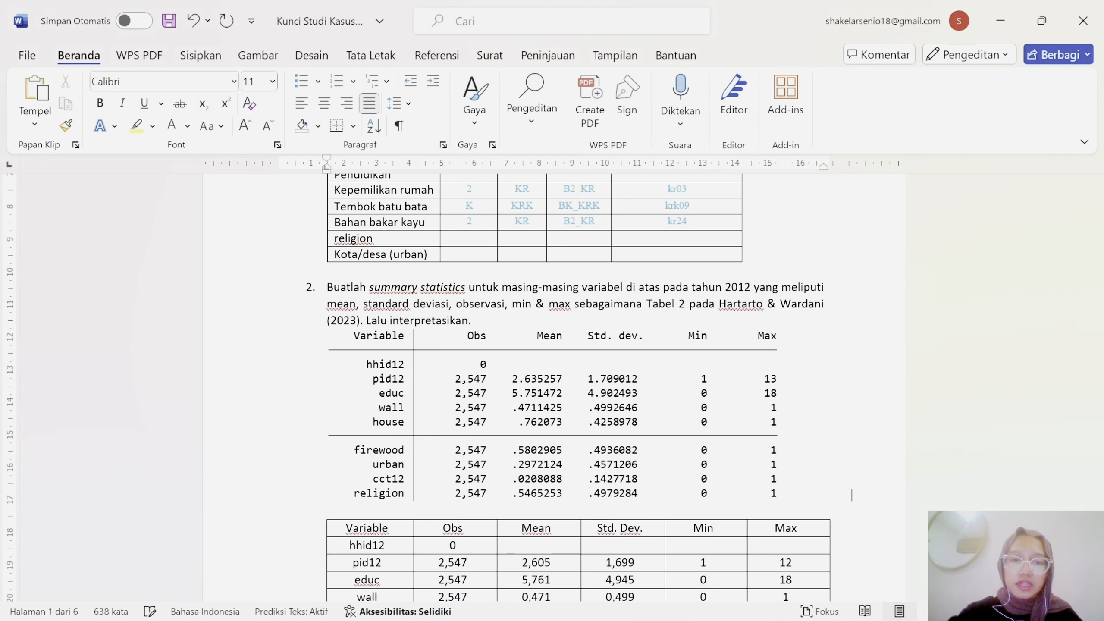
Step: Delete the pasted Stata output picture and the extra blank line above the existing Word summary table
scroll(475, 494, down, 3)
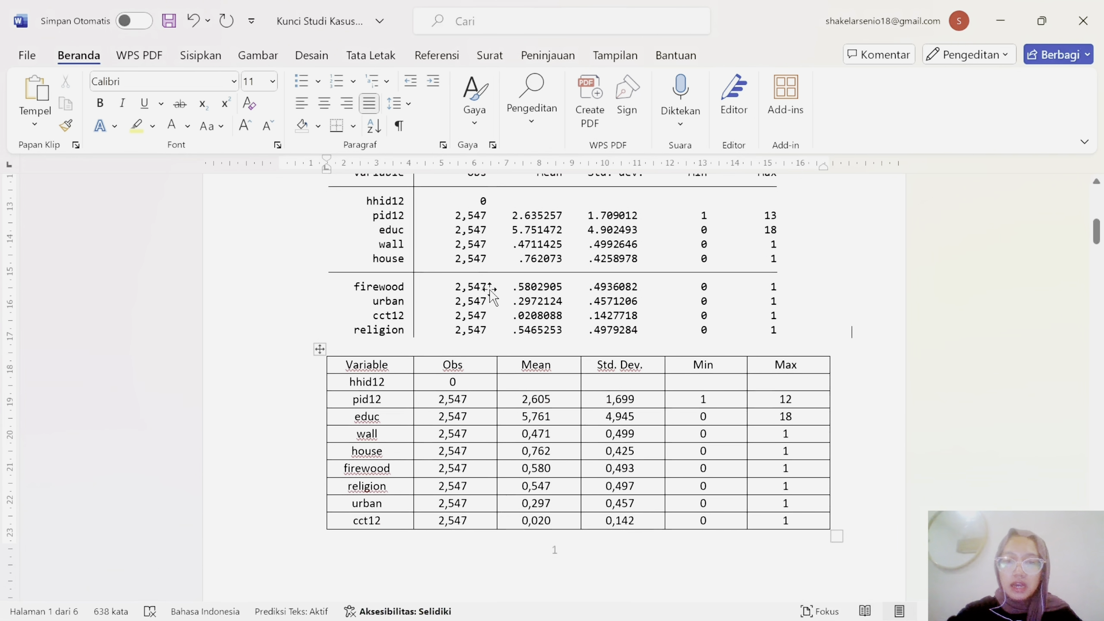
click(490, 291)
key(Delete)
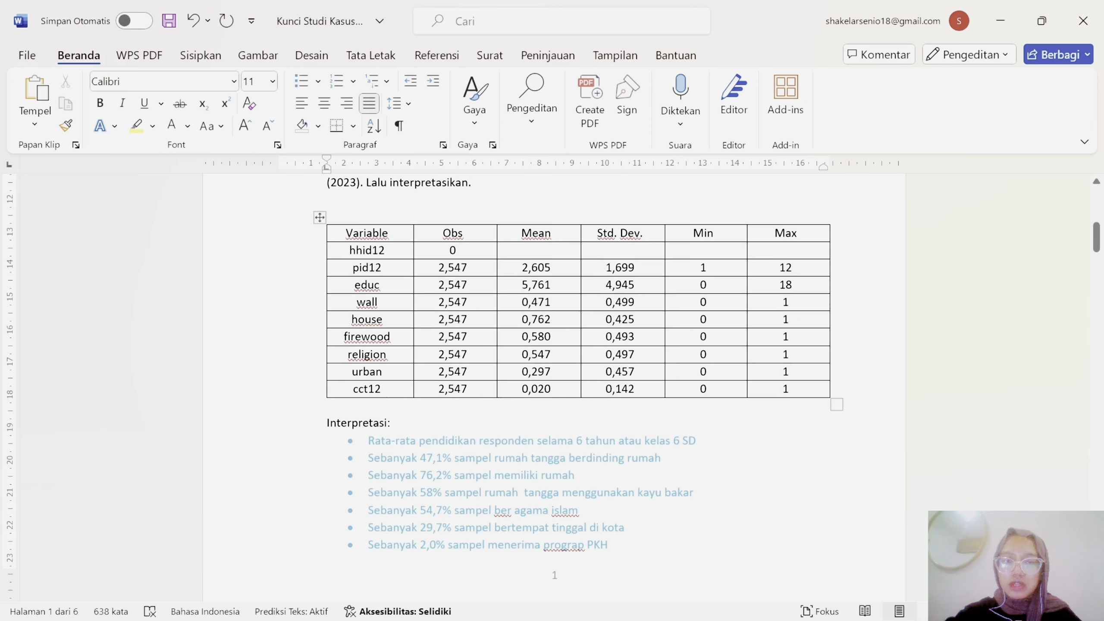
key(BackSpace)
key(BackSpace)
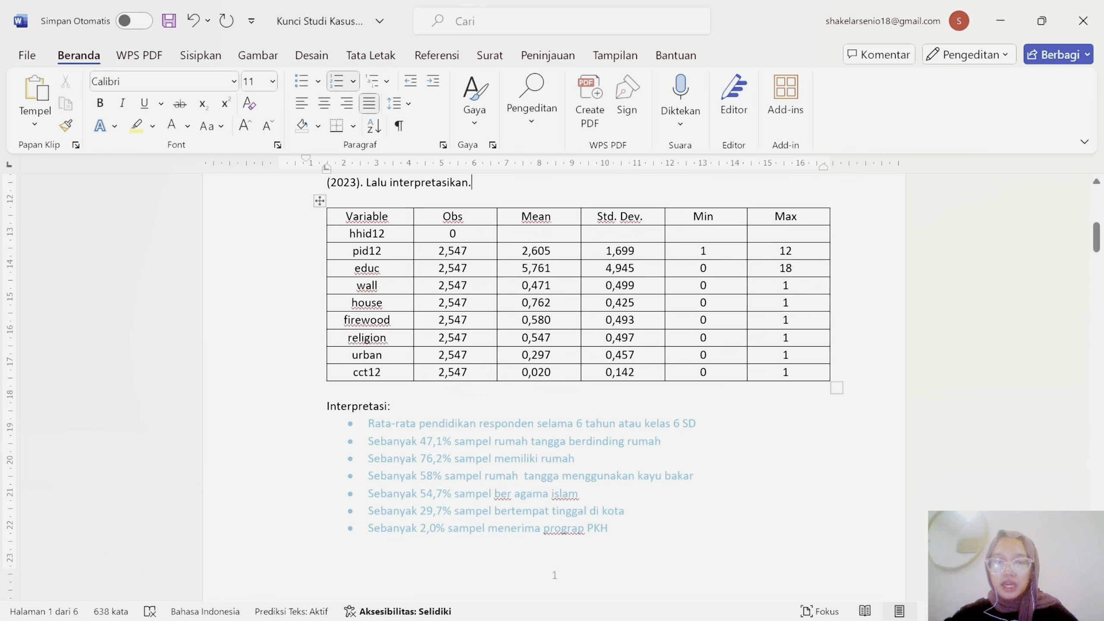
Step: Review the mean of educ in the Word summary table against the interpretation below it
double_click(367, 268)
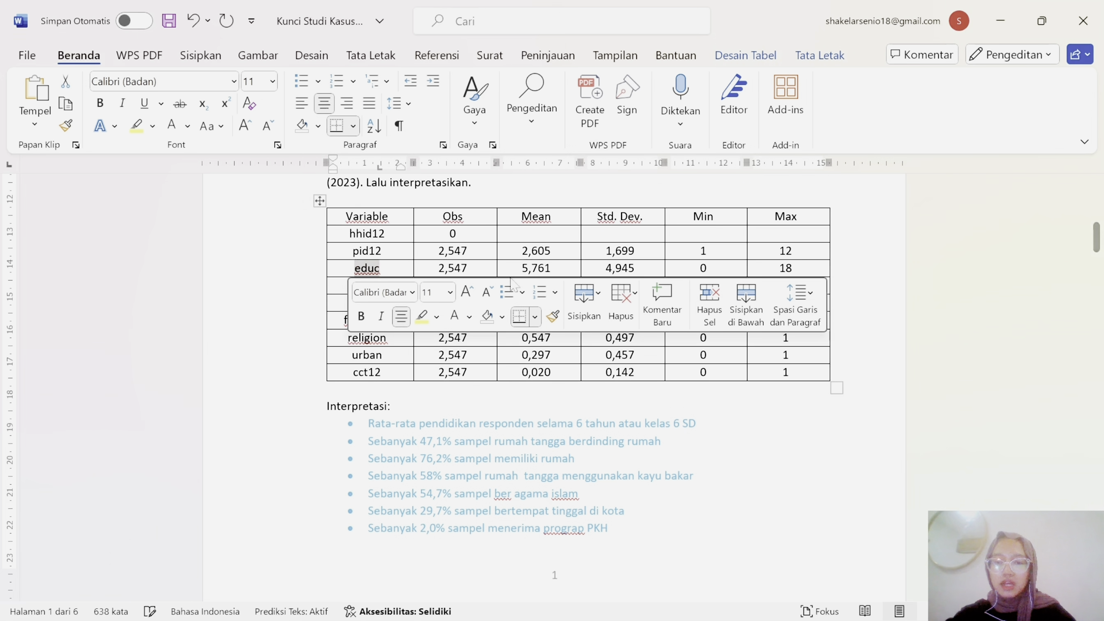
drag(521, 268, 551, 268)
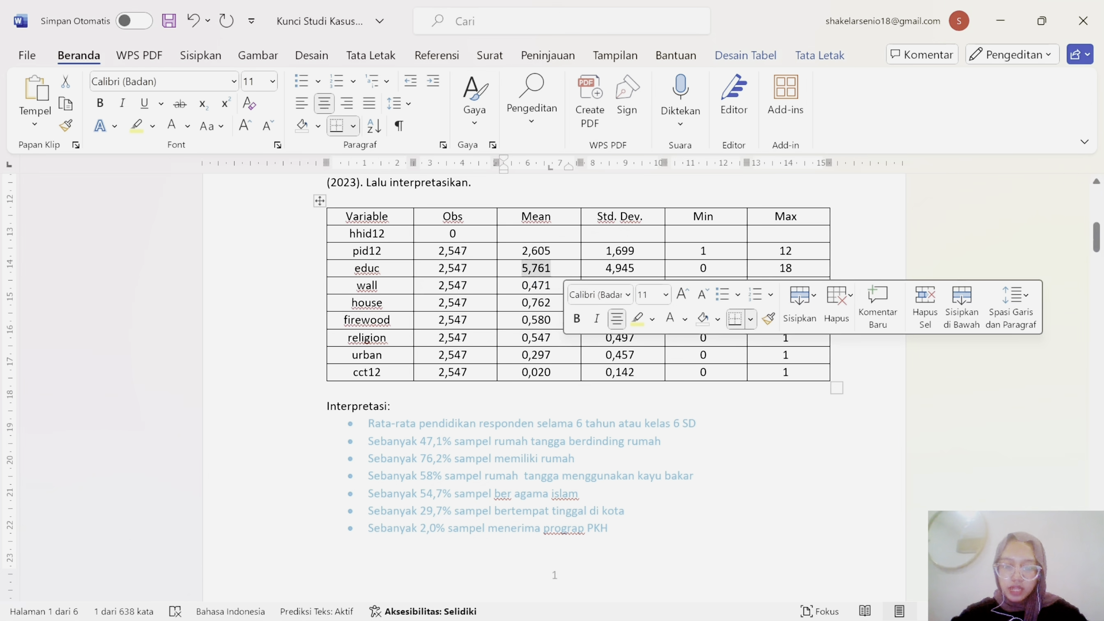
click(551, 286)
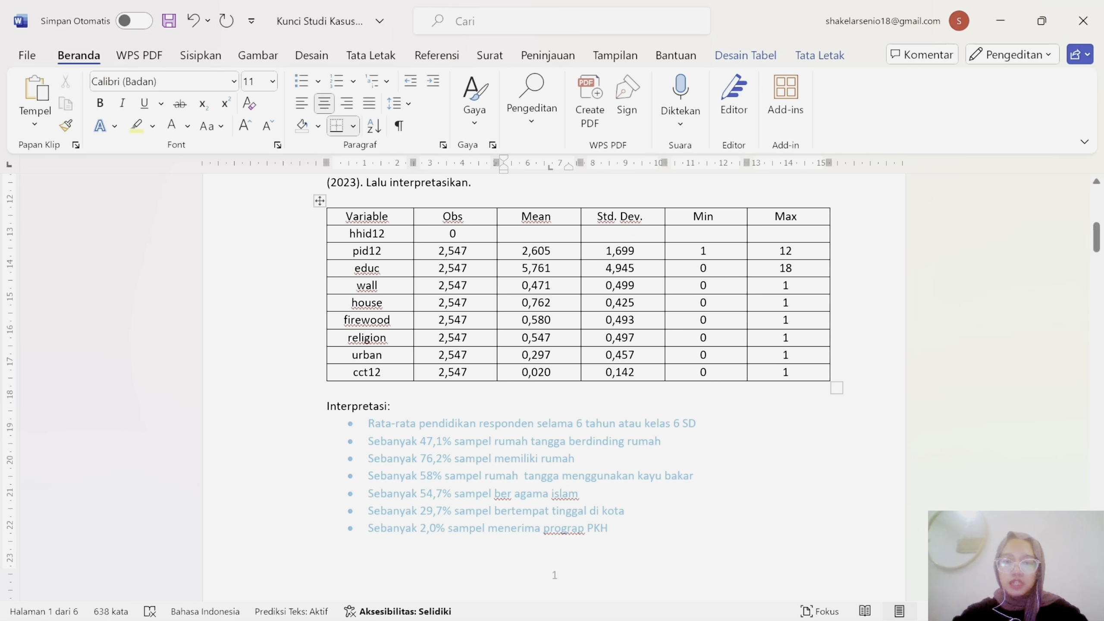
Step: Append "batu batu" to the interpretation bullet about the 47,1% of households and their house walls
click(661, 441)
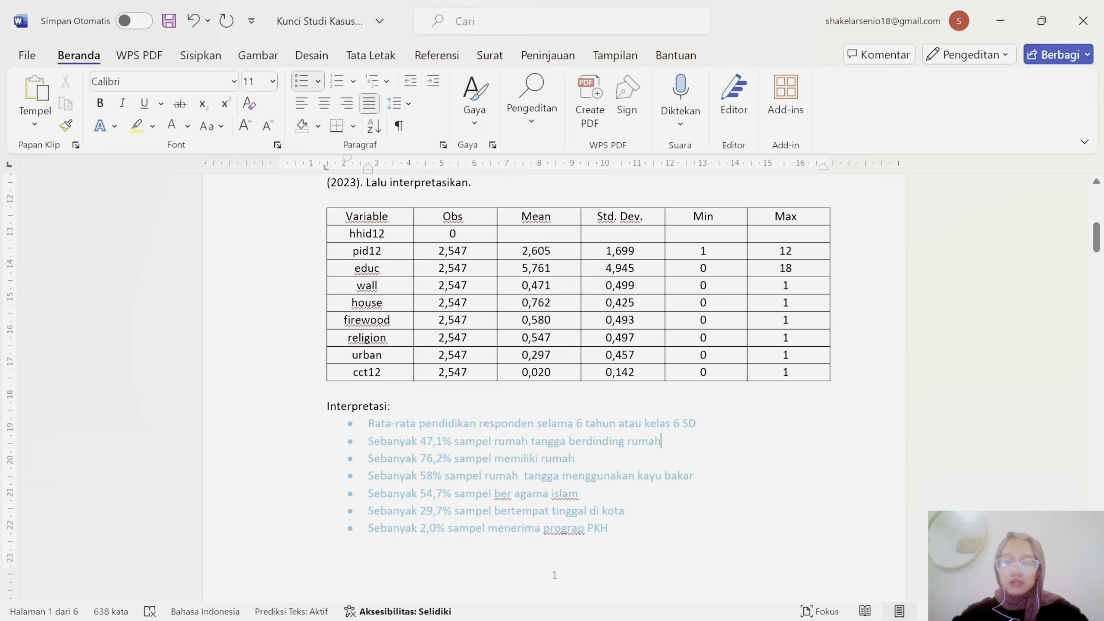
text(BATU)
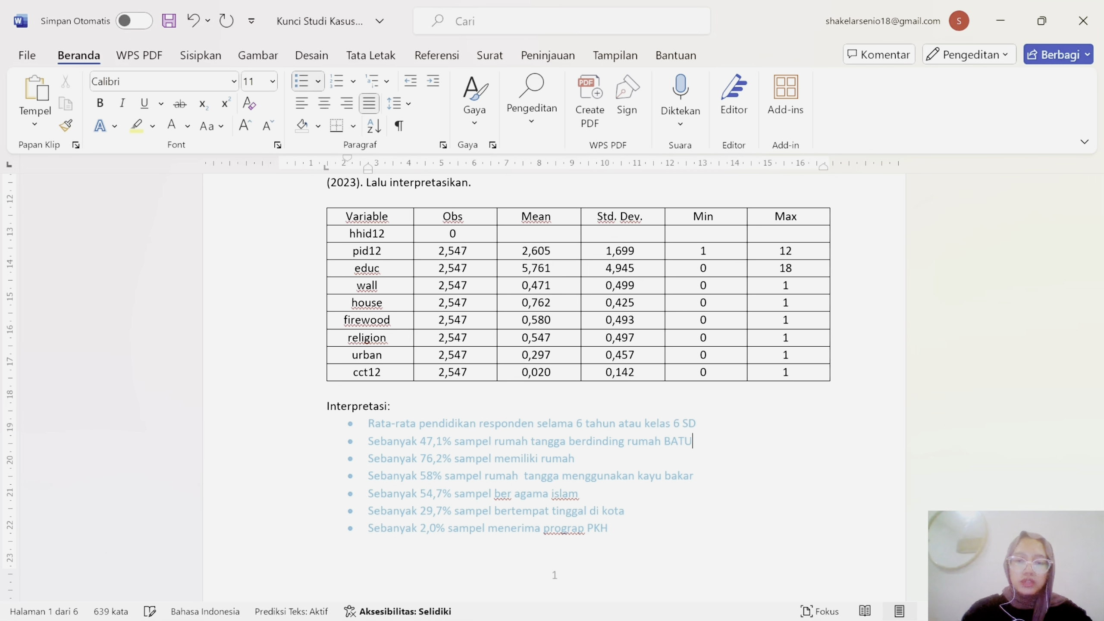
key(BackSpace)
key(BackSpace)
text(batu batu)
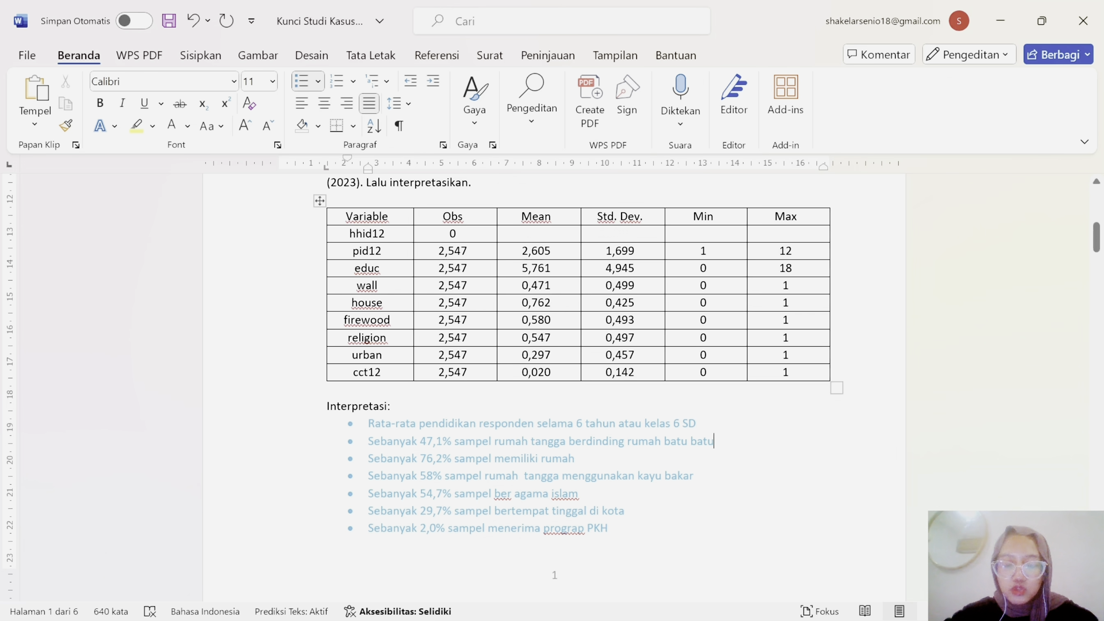
Step: Review the means of house and religion in the summary table against their interpretation bullets
drag(551, 303, 521, 303)
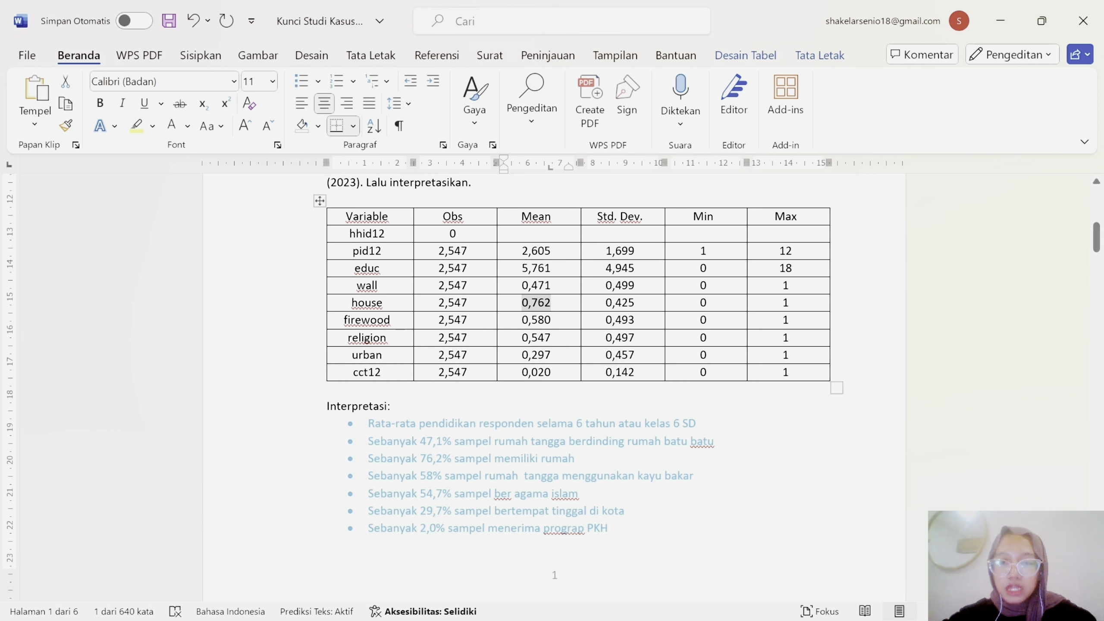
click(551, 339)
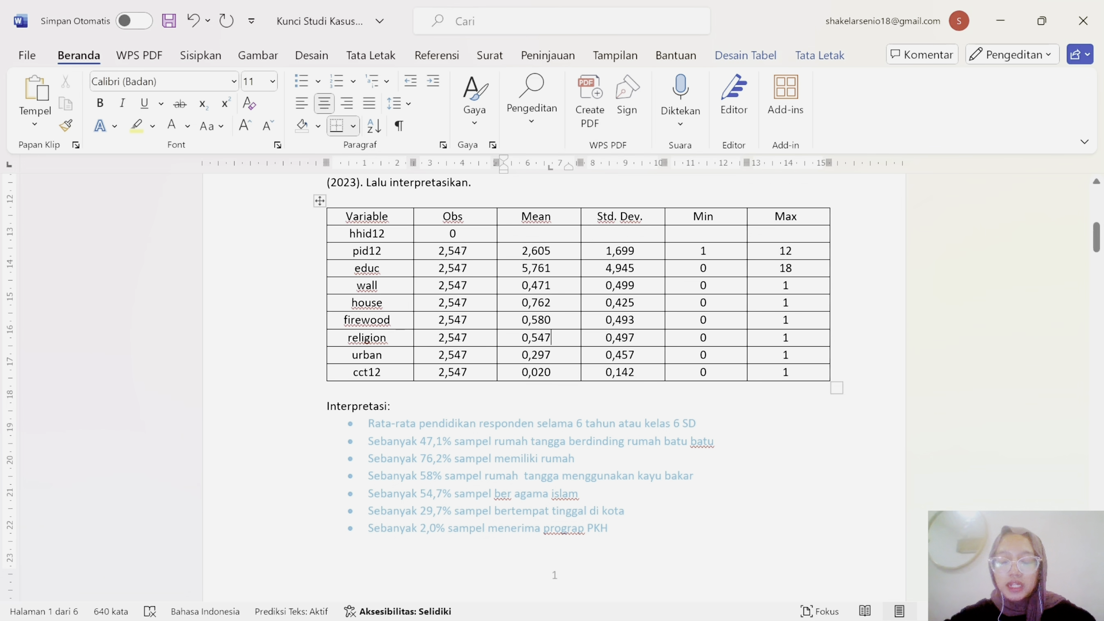
scroll(616, 422, down, 8)
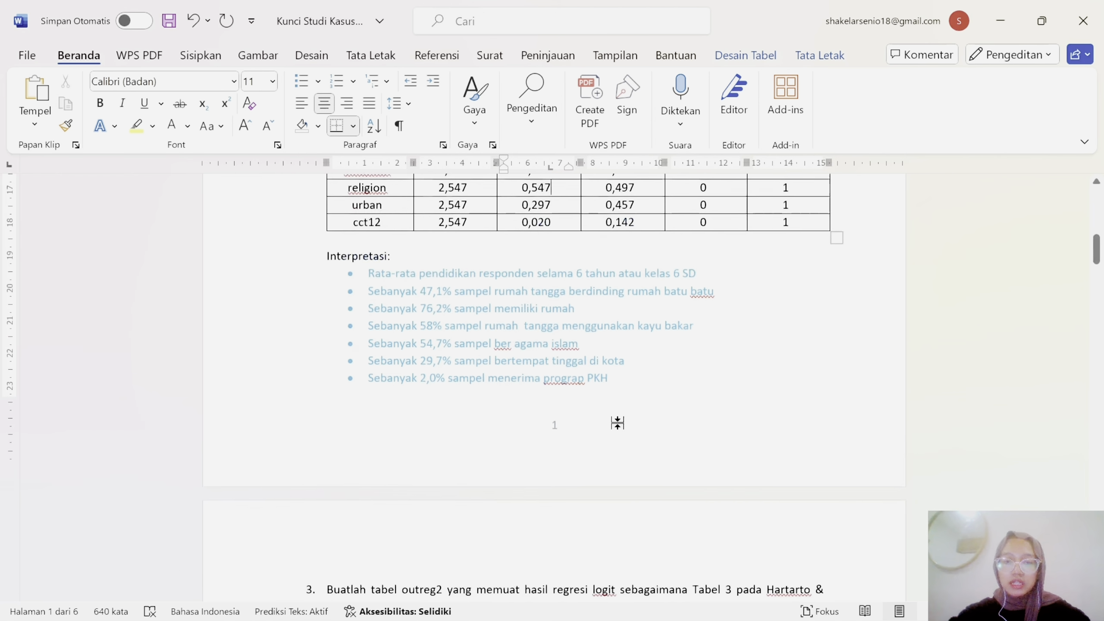
Step: Replace both occurrences of "logit" with "probit" in the text of question 3
scroll(554, 386, down, 5)
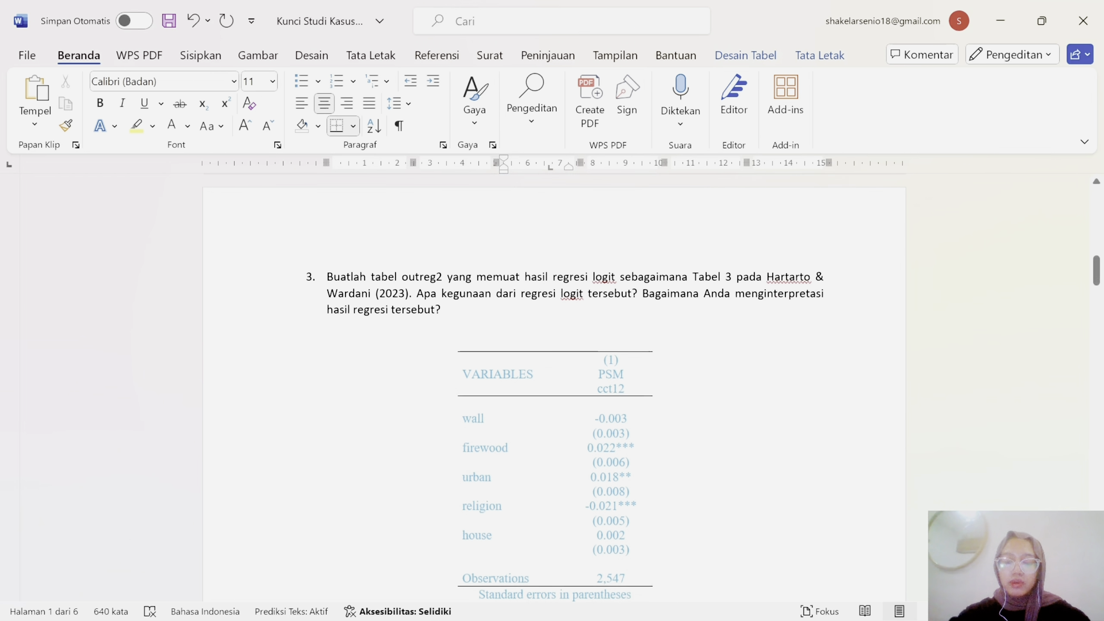
scroll(555, 387, up, 1)
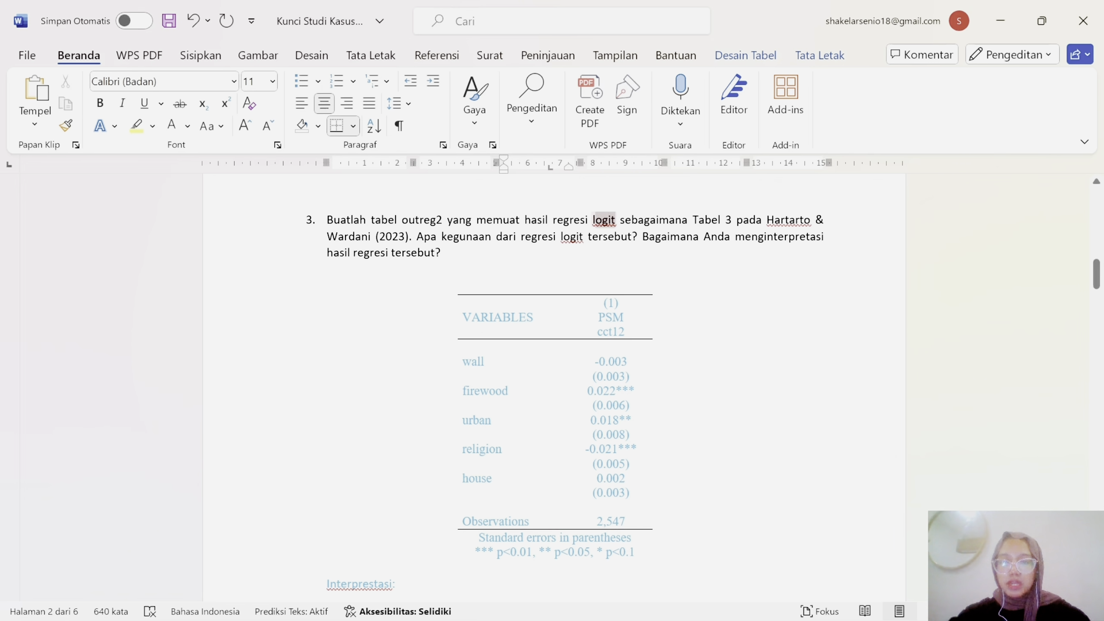
double_click(603, 219)
text(probit)
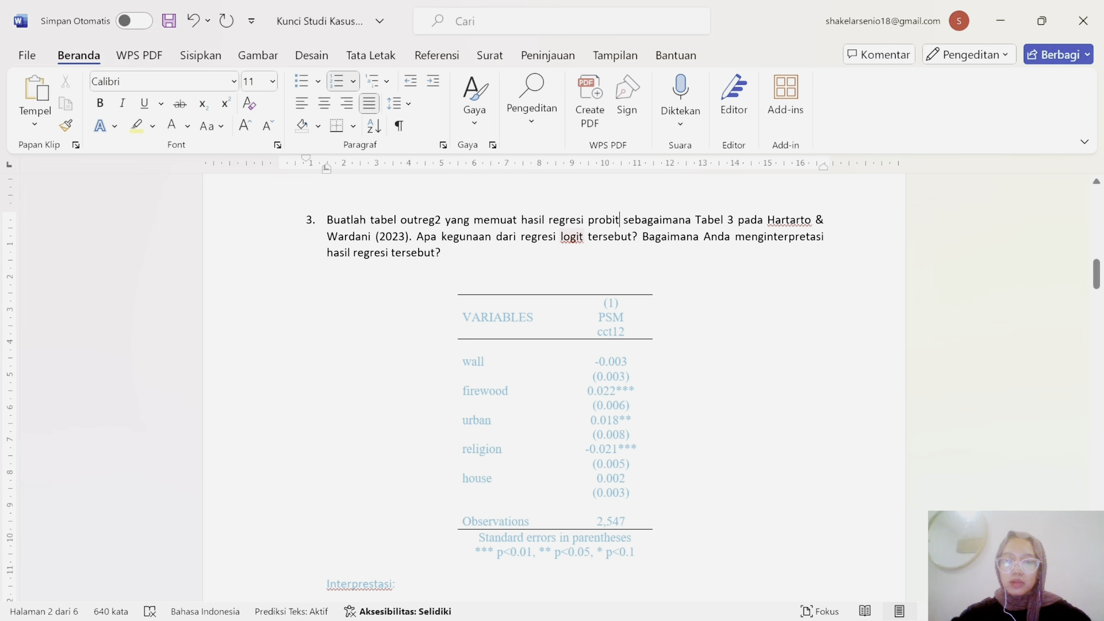
double_click(571, 237)
text(pr)
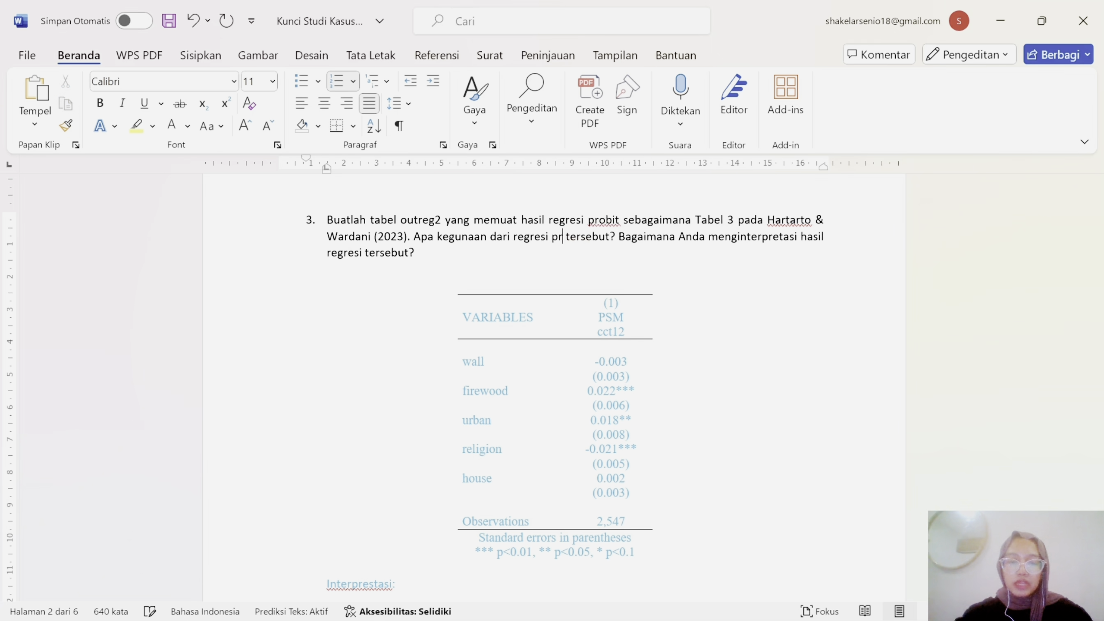
text(obit)
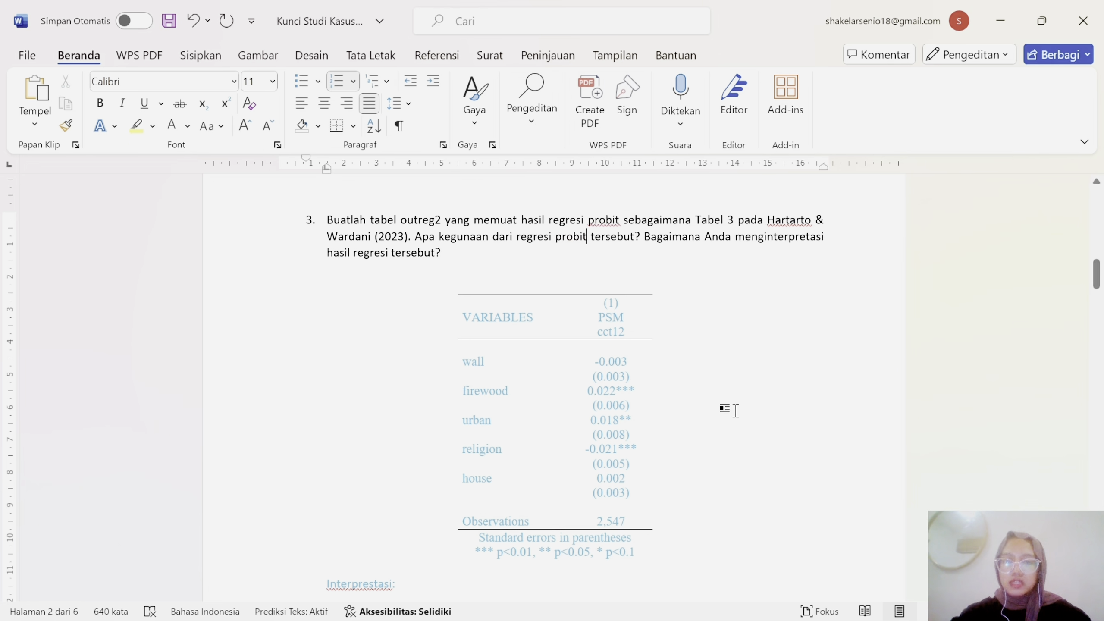
Step: Switch to Stata, bringing up the Kunci Tugas 6 do-file and the results window with the Studi Kasus 6 dataset
scroll(451, 286, down, 3)
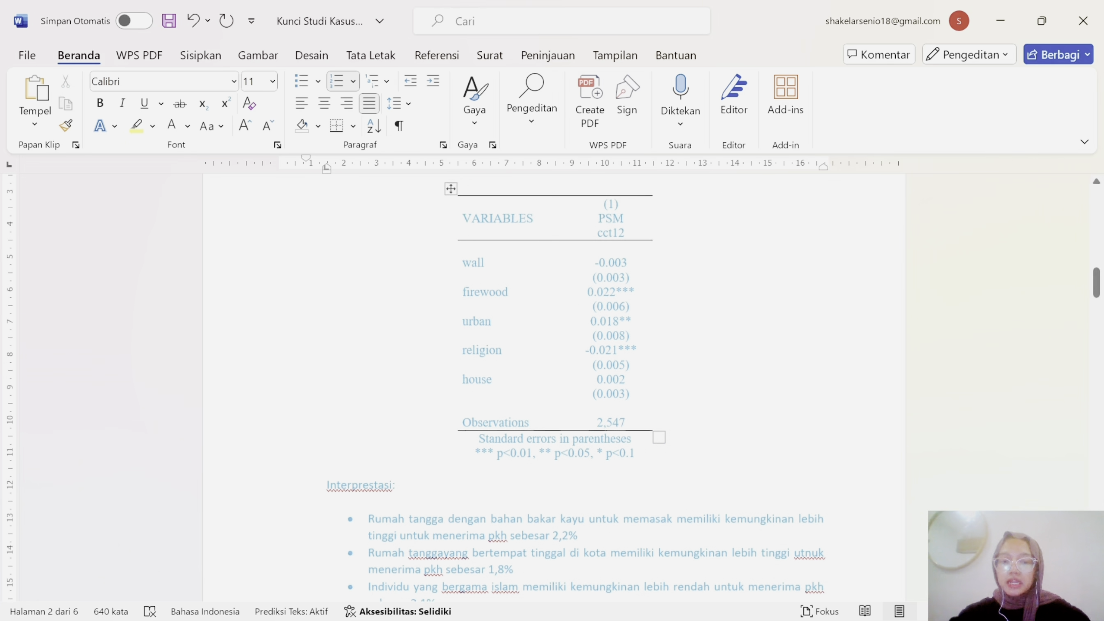
scroll(451, 190, up, 2)
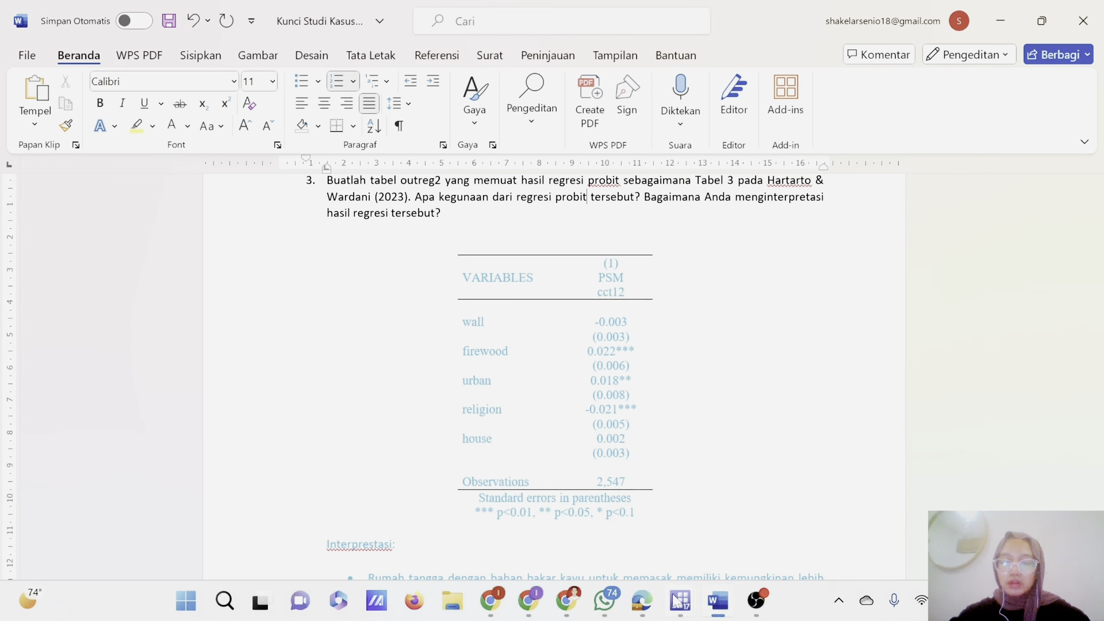
mouse_move(680, 600)
click(904, 517)
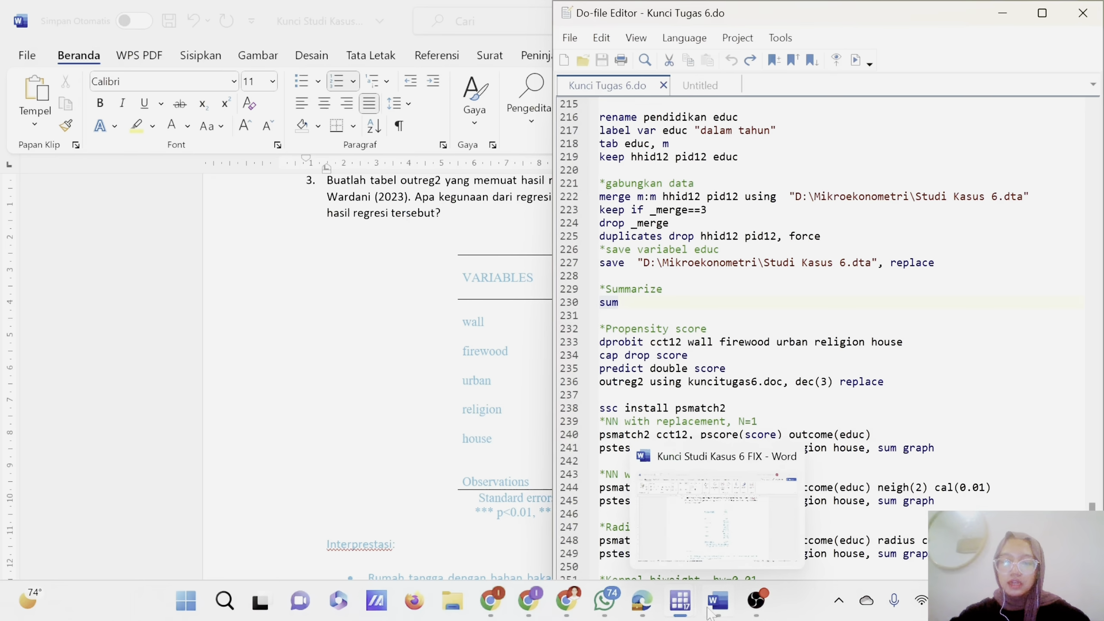
mouse_move(680, 601)
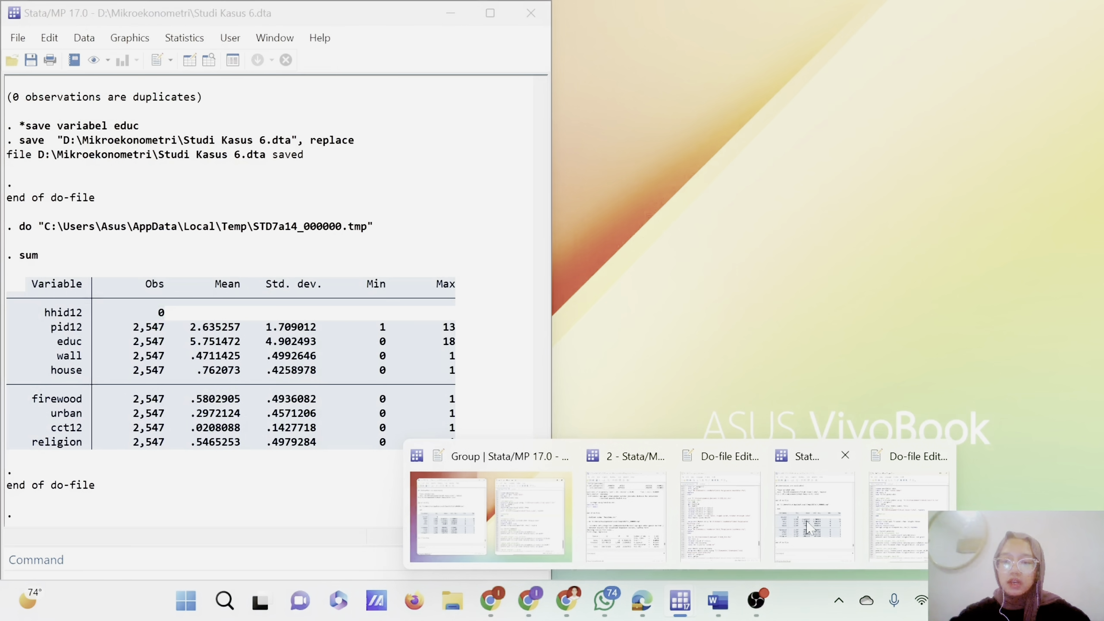
click(815, 517)
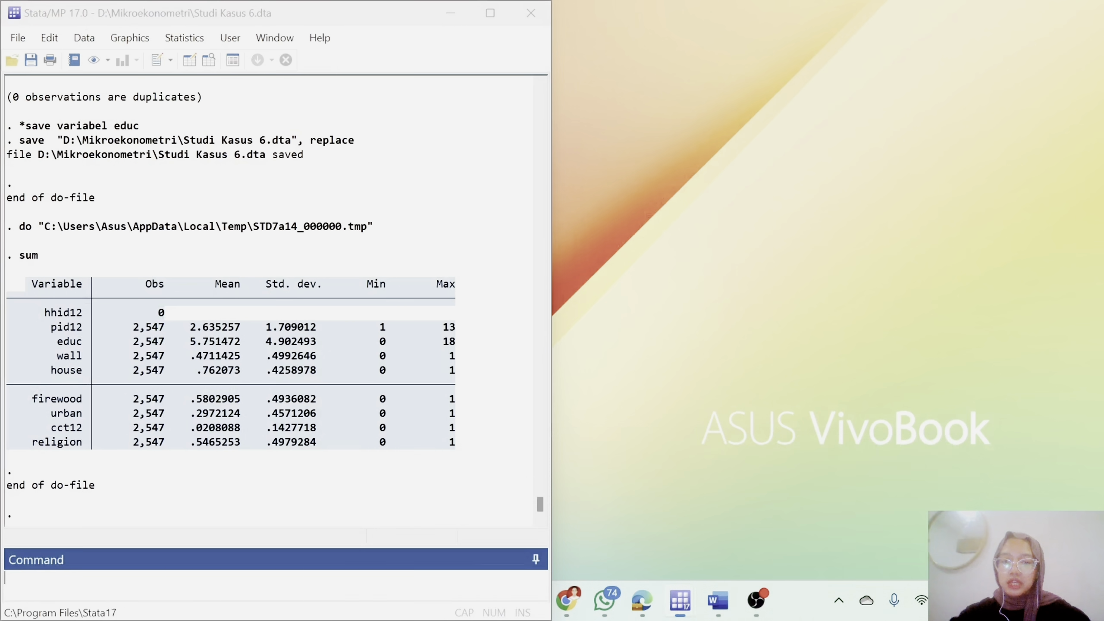
Step: Add five blank lines at the end of the Kunci Tugas 6 do-file
scroll(783, 343, down, 2)
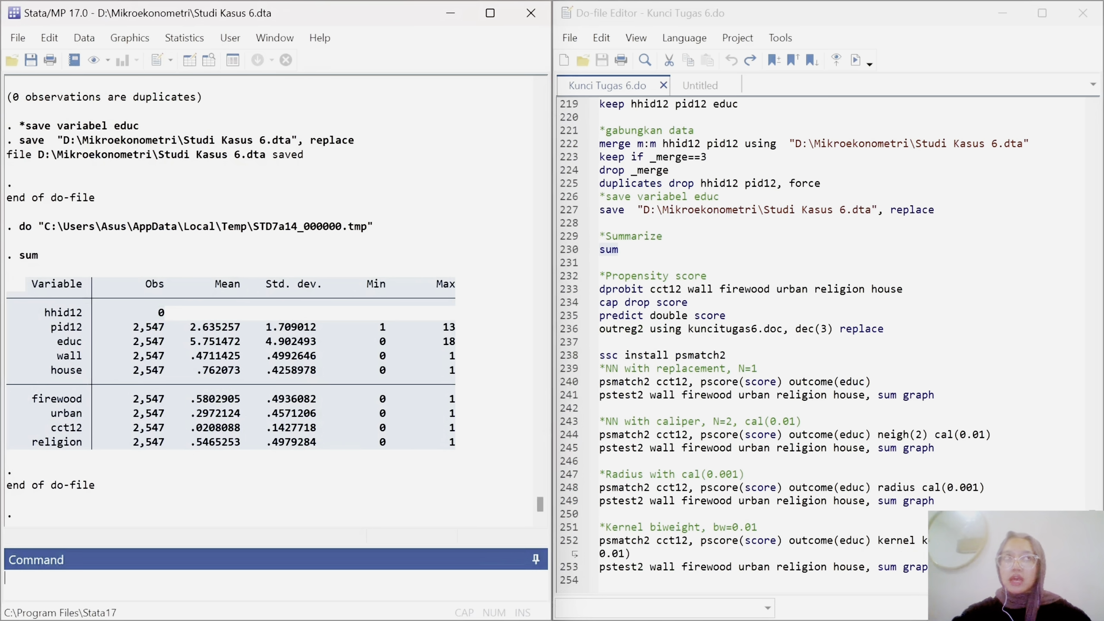
click(604, 580)
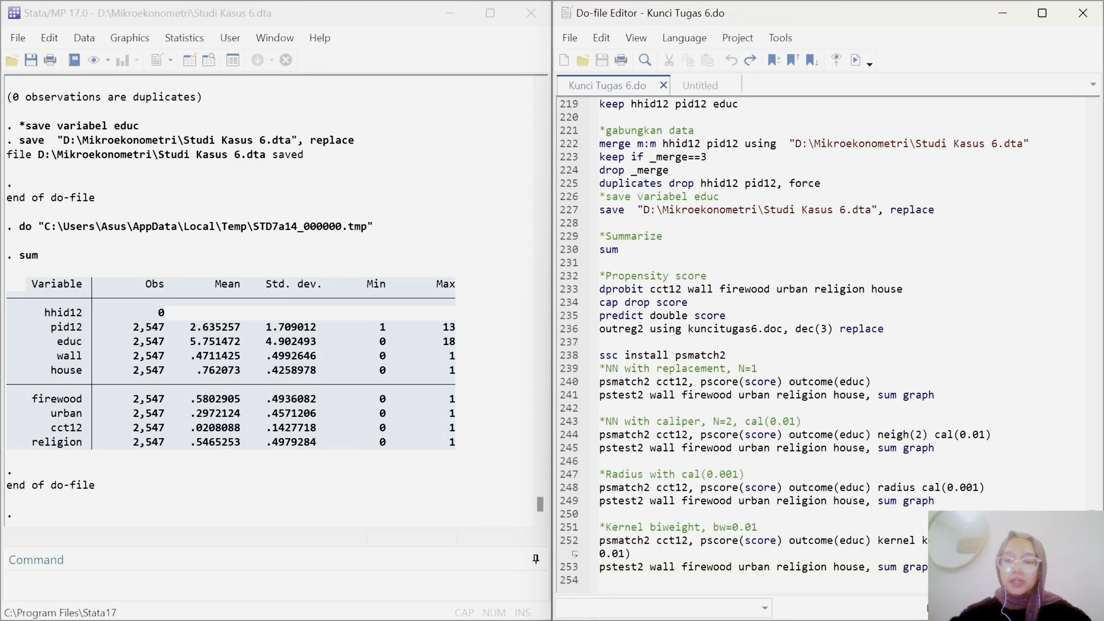
key(Return)
key(Return)
key(Return)
key(Return)
key(Return)
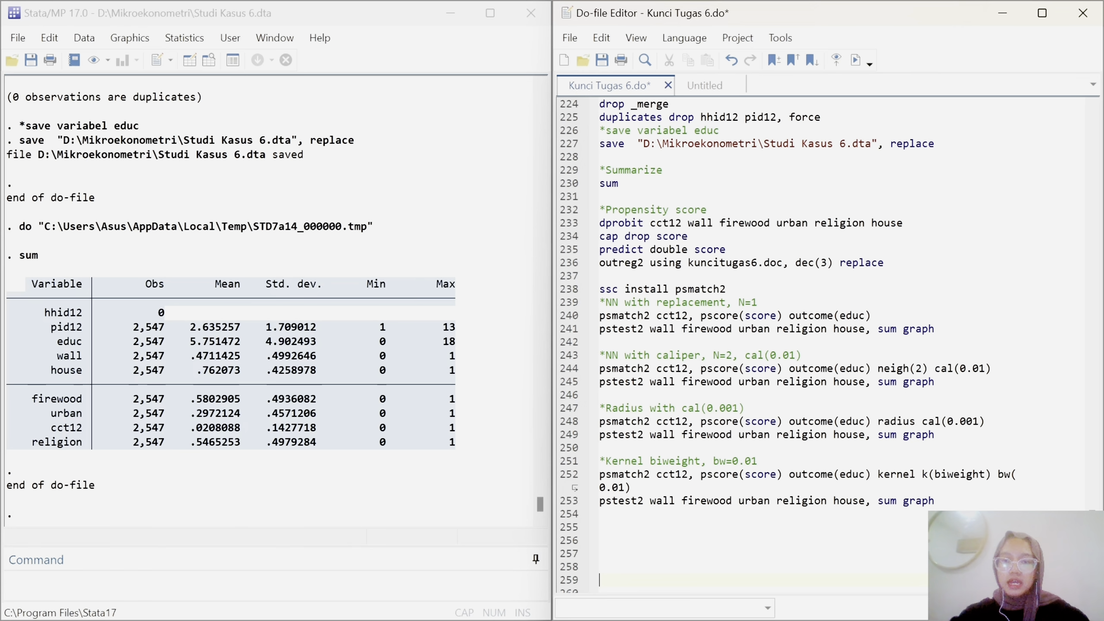
Step: Run do-file line 233 to estimate the dprobit model of cct12 on wall, firewood, urban, religion and house
click(561, 230)
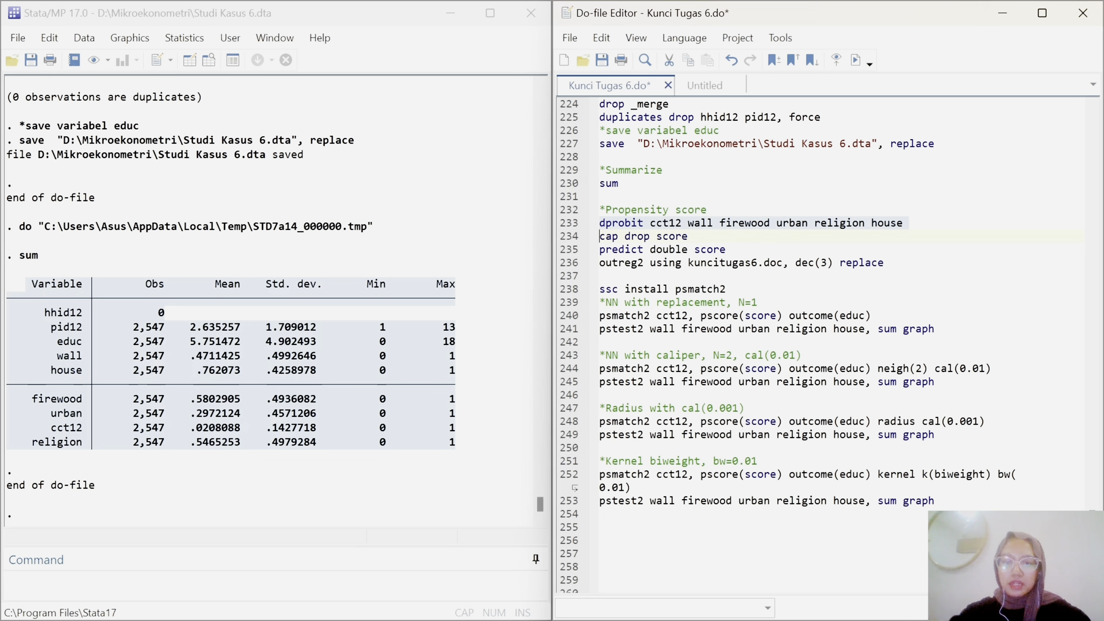
click(856, 60)
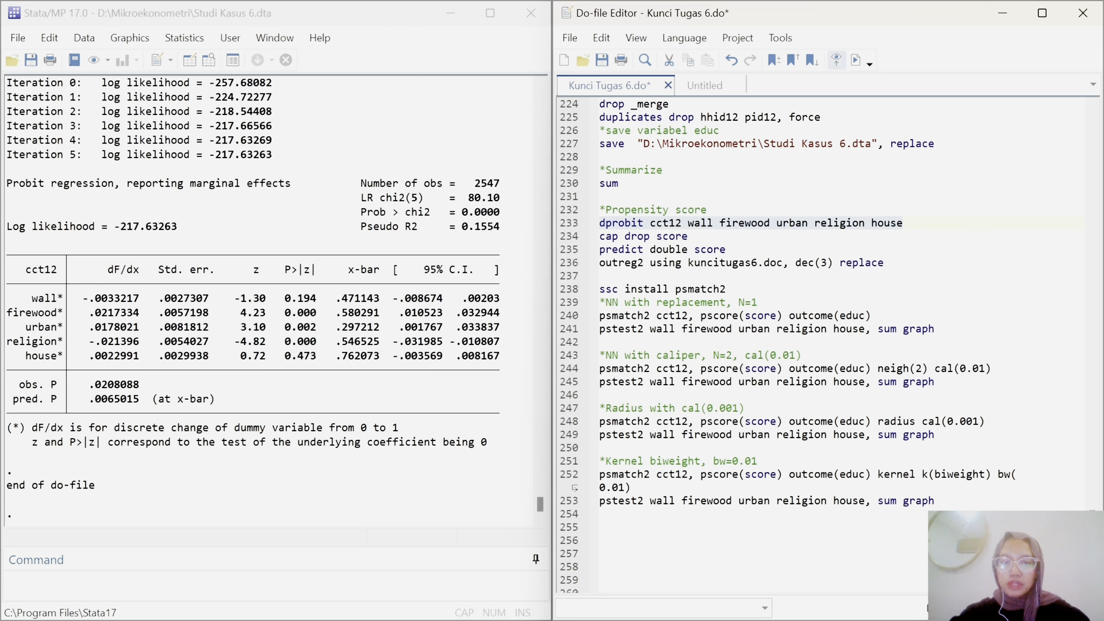
Step: Run do-file lines 234 and 235 separately to drop any existing score variable and predict the propensity score as double
click(565, 240)
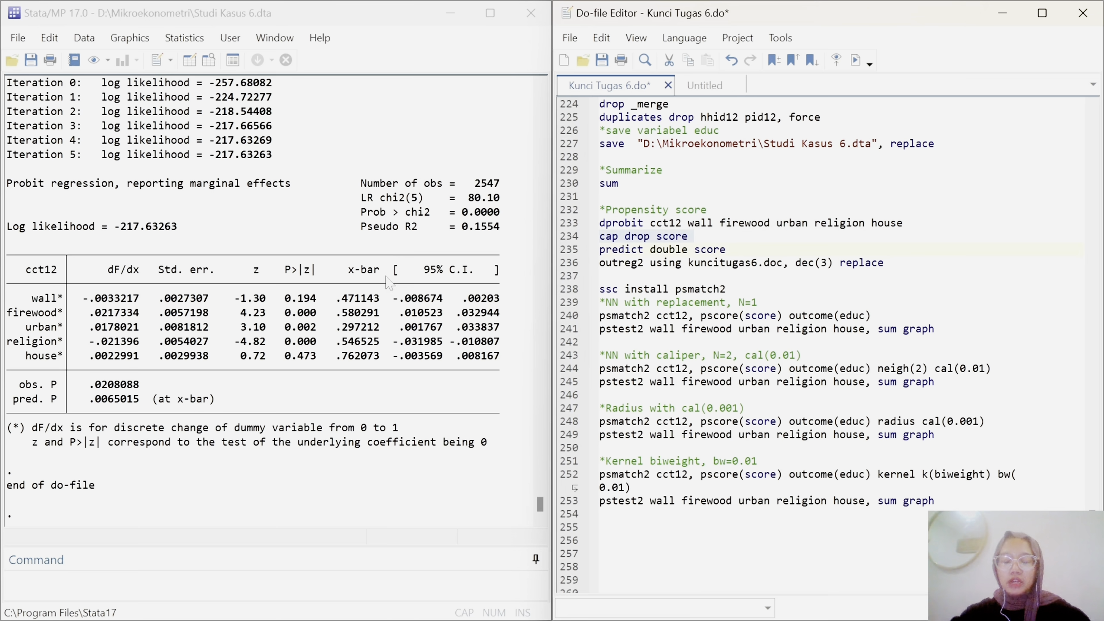
click(855, 60)
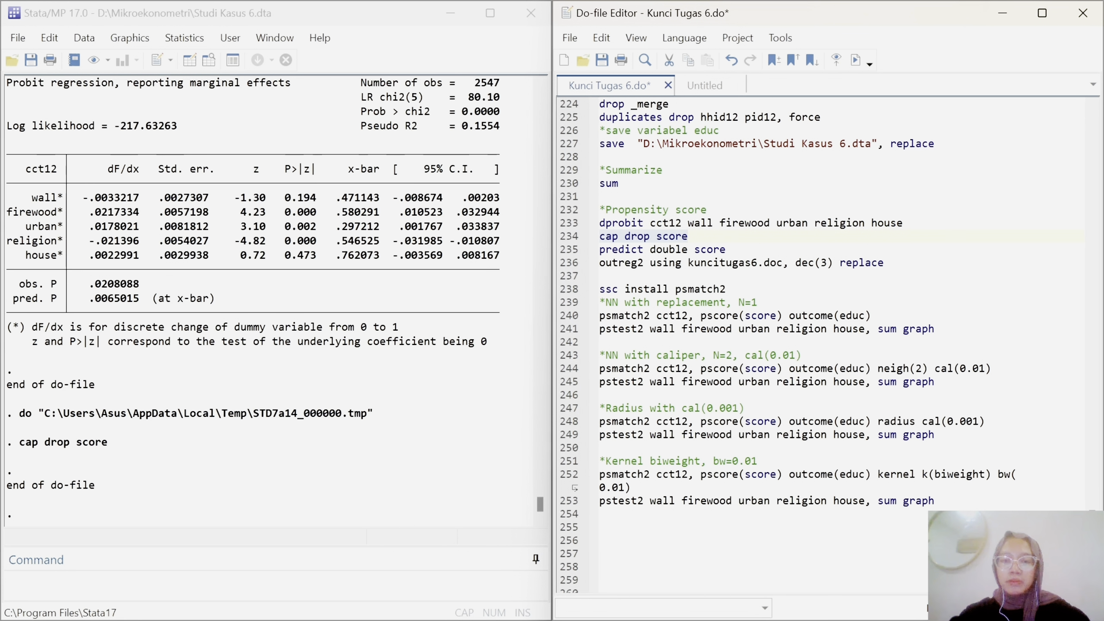
click(563, 252)
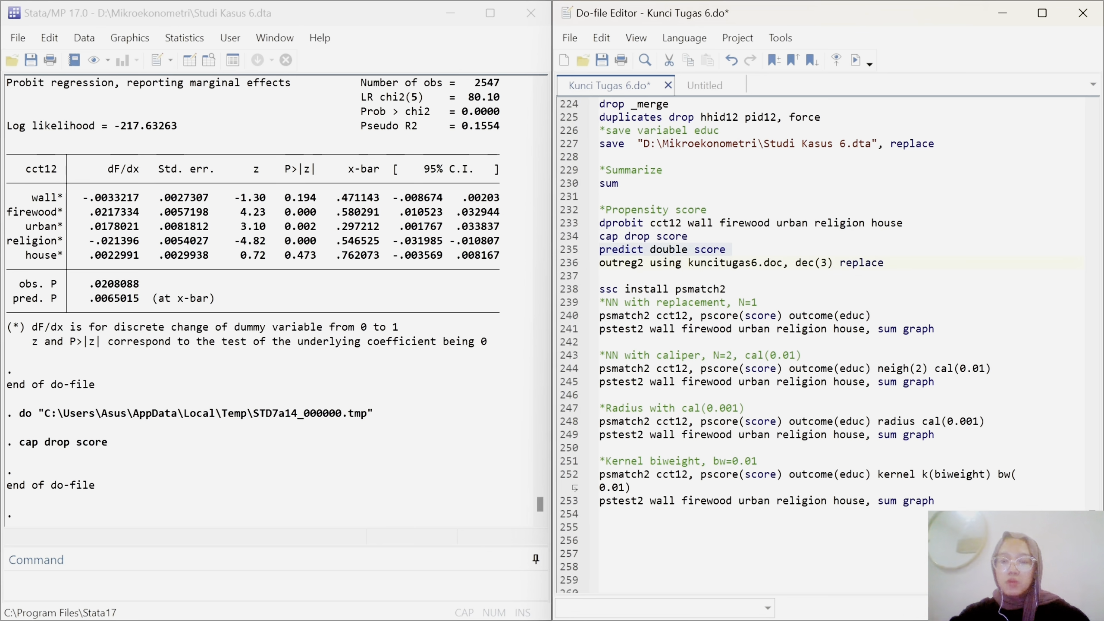
click(856, 60)
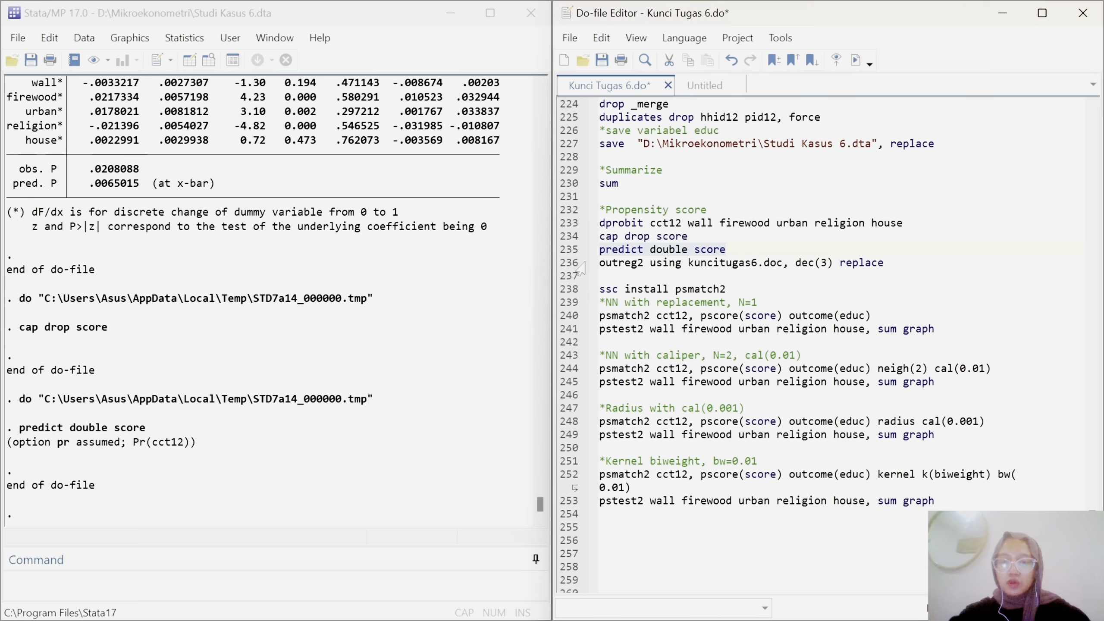
Step: Select do-file line 236, the outreg2 export to kuncitugas6.doc with three decimals, and go back to the dprobit output
click(566, 266)
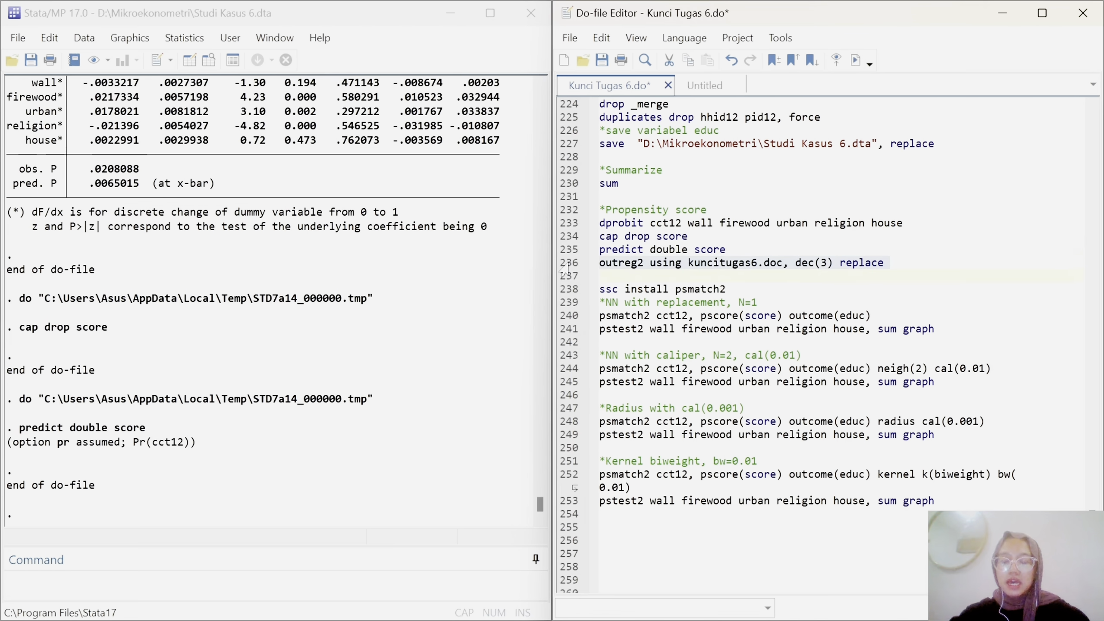
scroll(343, 246, up, 7)
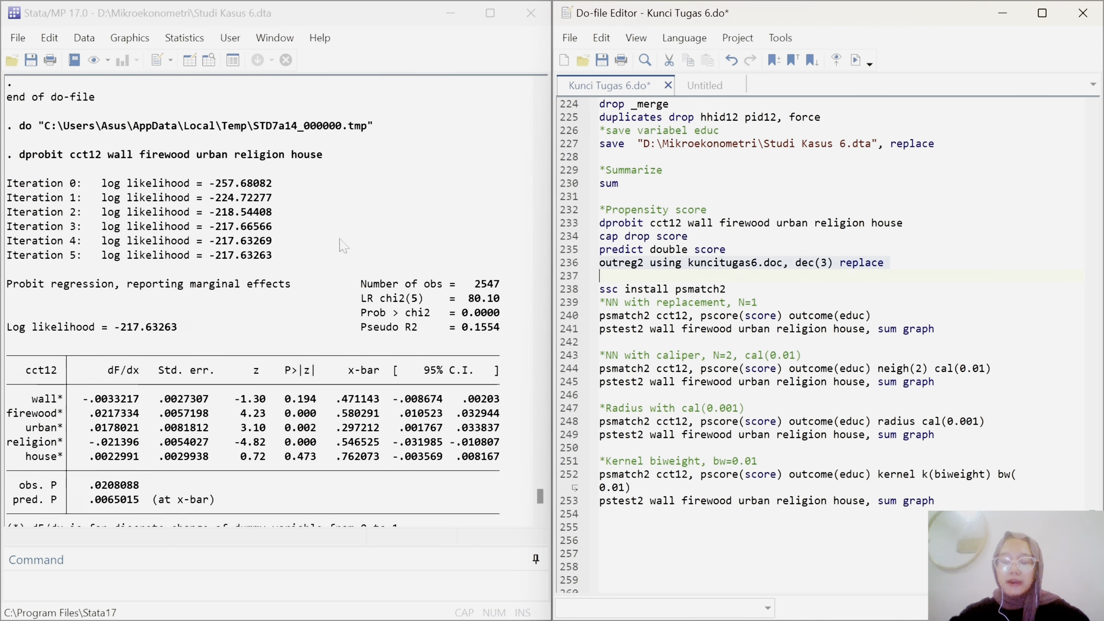